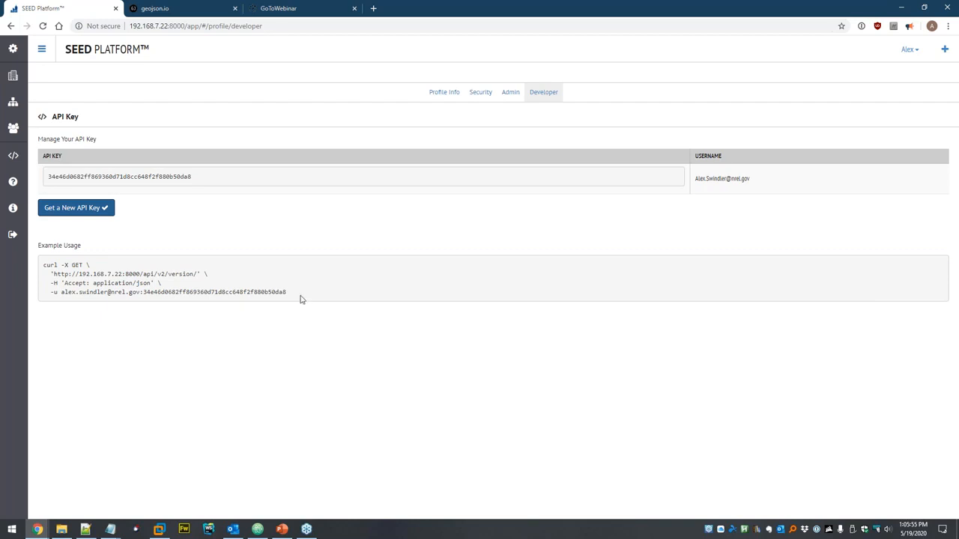
- Highlight the example curl command and its account username on the Developer page
{"action": "left_click_drag", "start_coordinate": [293, 298], "coordinate": [43, 265]}
{"action": "key", "text": "super+c"}
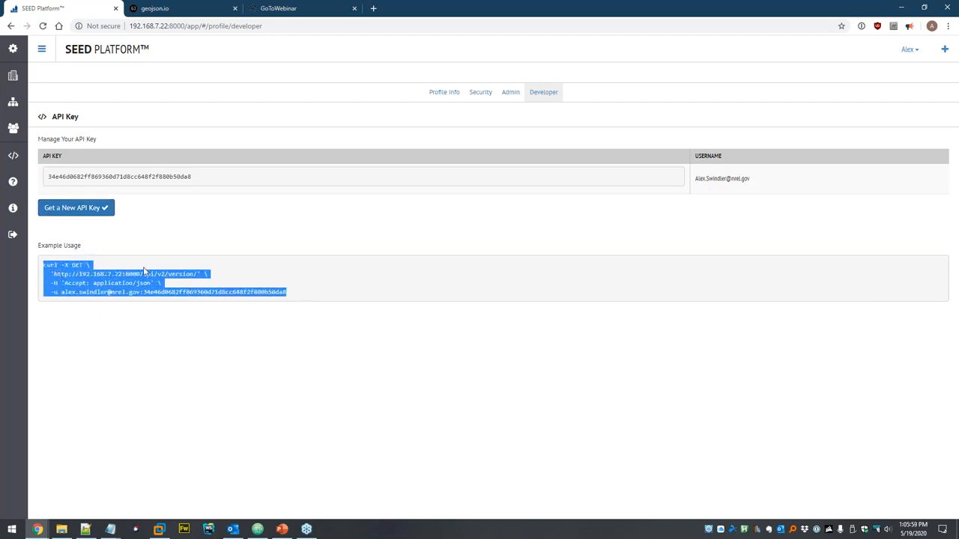
{"action": "left_click", "coordinate": [259, 279]}
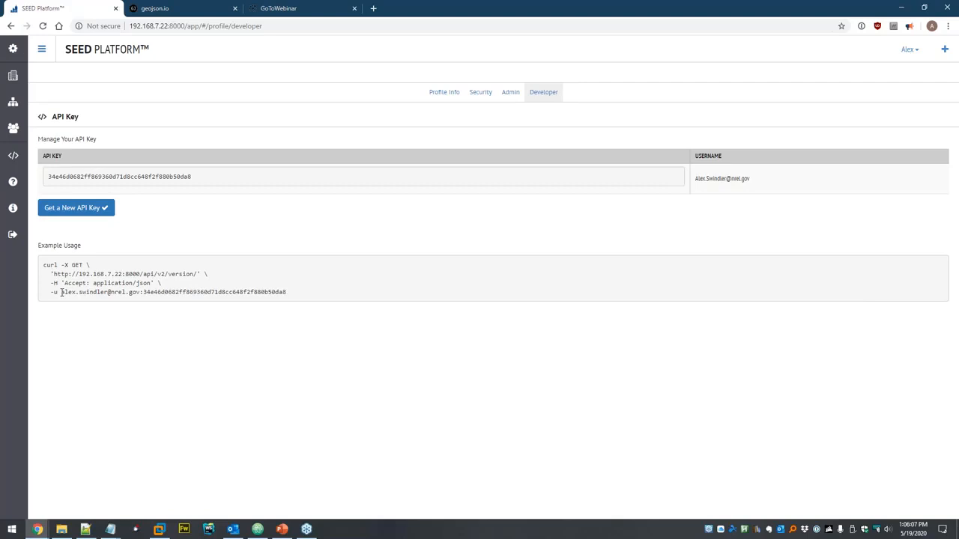
{"action": "left_click_drag", "start_coordinate": [62, 292], "coordinate": [136, 292]}
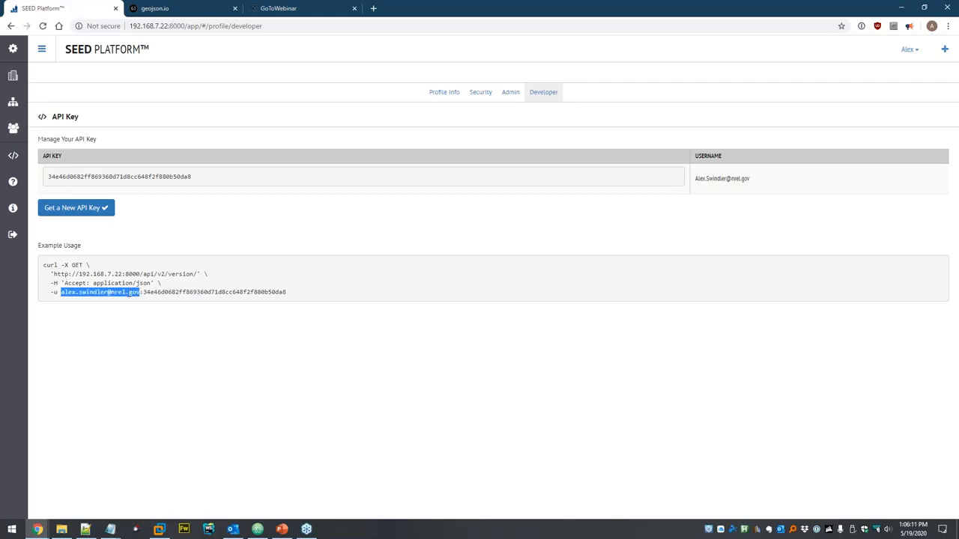
{"action": "left_click", "coordinate": [233, 293]}
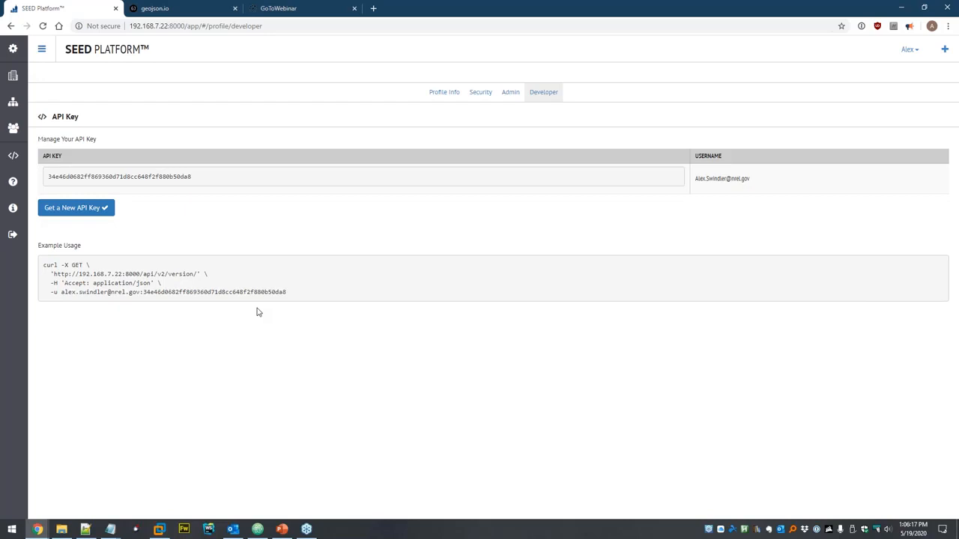
- Run the copied curl command in Git Bash, confirm SEED version 2.7.1, then close the terminal
{"action": "key", "text": "super"}
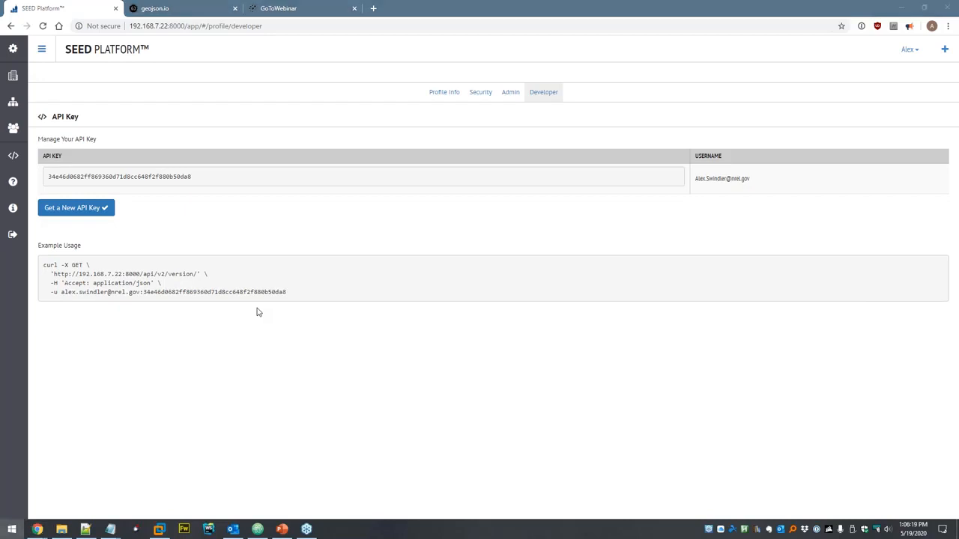
{"action": "type", "text": "git"}
{"action": "key", "text": "Return"}
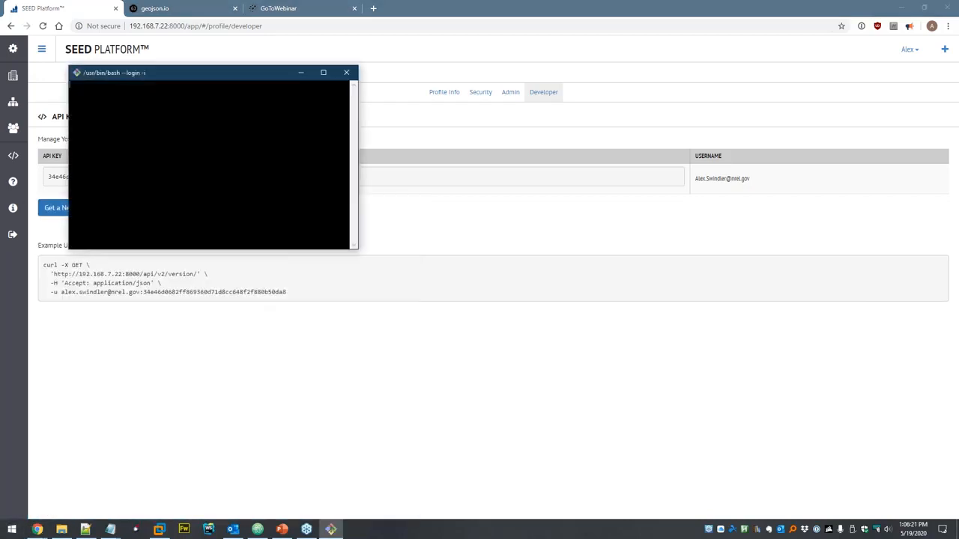
{"action": "right_click", "coordinate": [146, 115]}
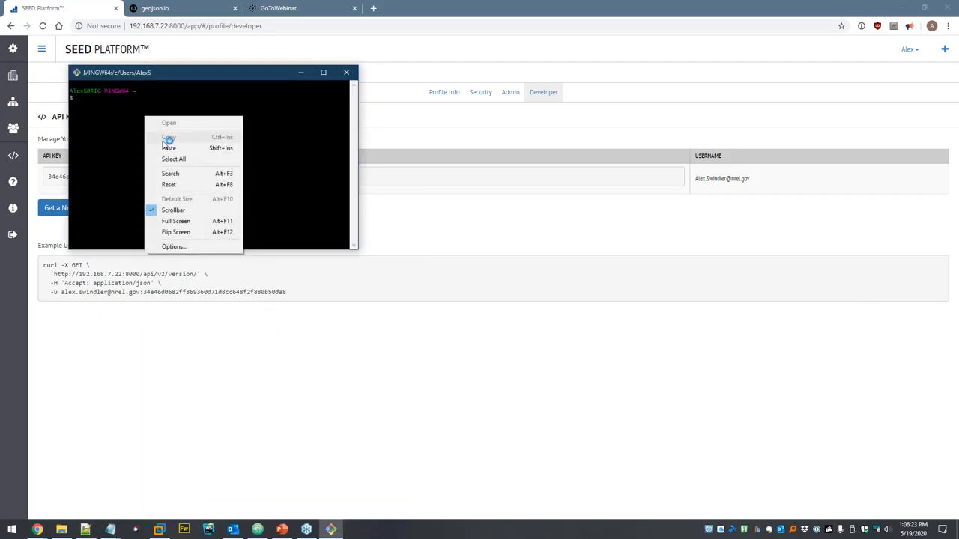
{"action": "left_click", "coordinate": [169, 148]}
{"action": "left_click_drag", "start_coordinate": [347, 238], "coordinate": [610, 326]}
{"action": "key", "text": "Return"}
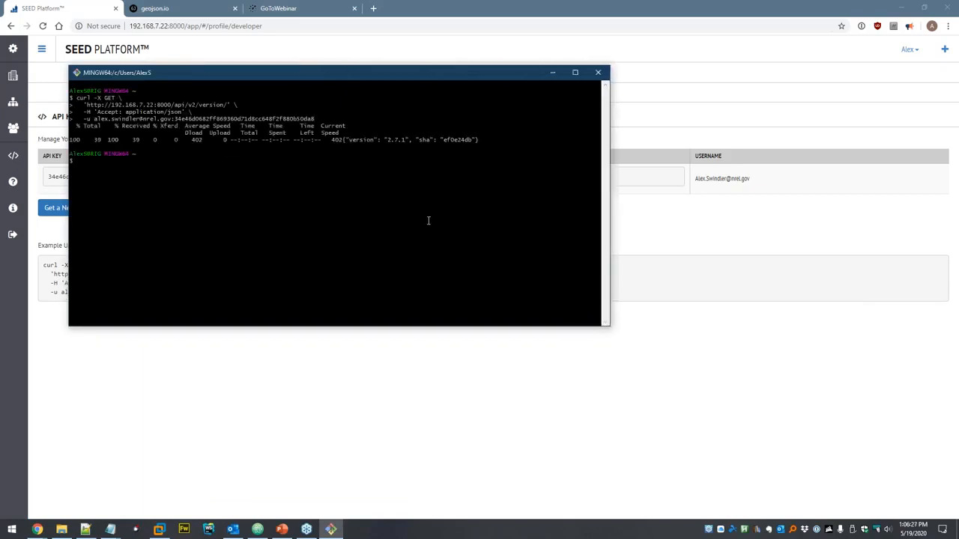
{"action": "left_click_drag", "start_coordinate": [341, 140], "coordinate": [476, 141]}
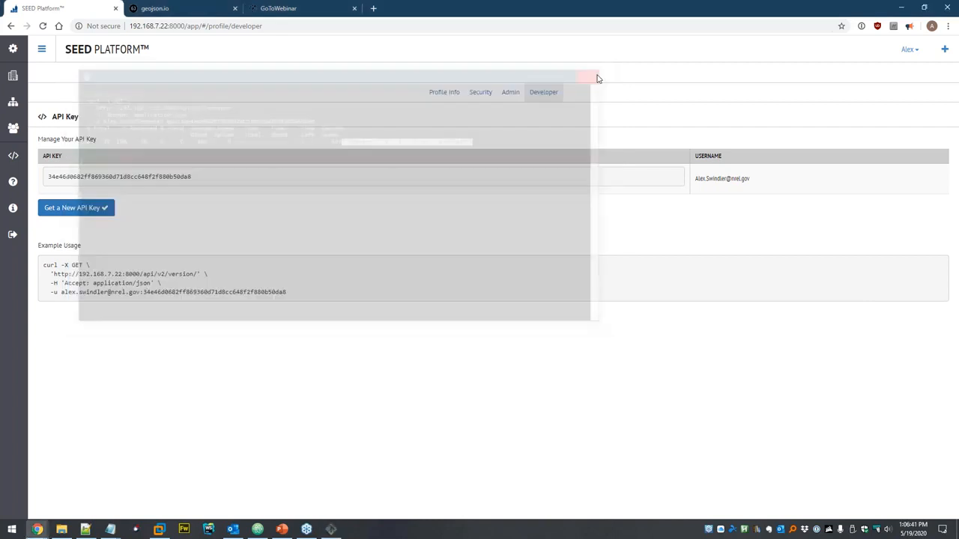
{"action": "left_click", "coordinate": [598, 72]}
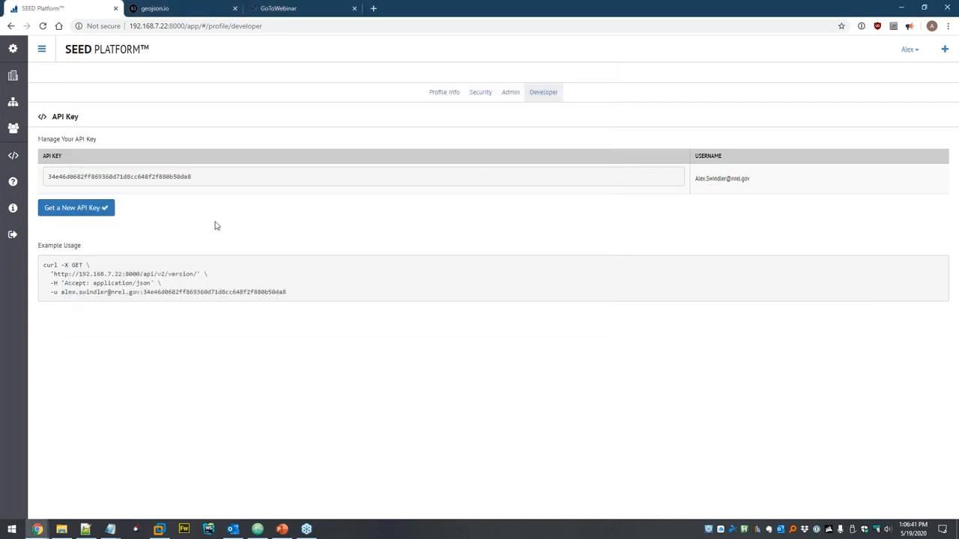
{"action": "left_click", "coordinate": [12, 210]}
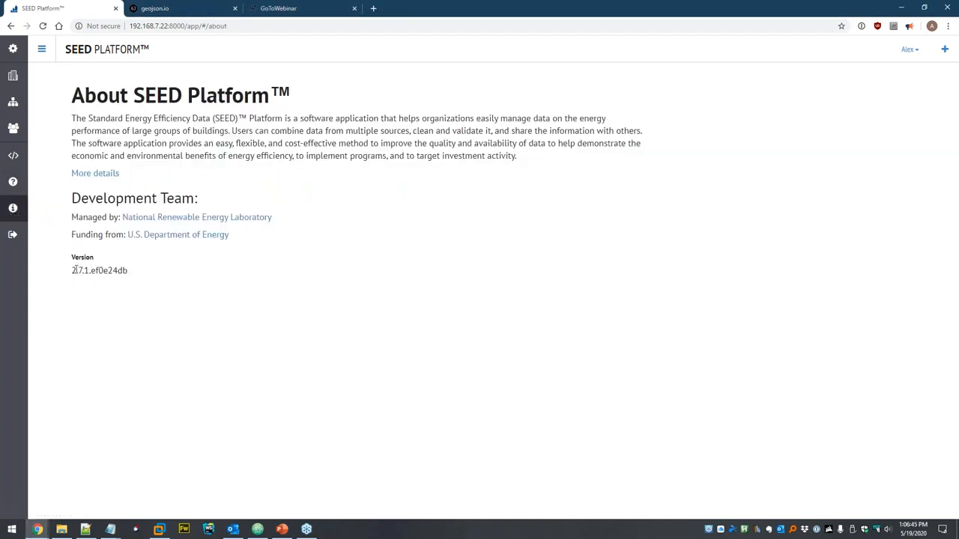
{"action": "left_click_drag", "start_coordinate": [70, 274], "coordinate": [131, 277]}
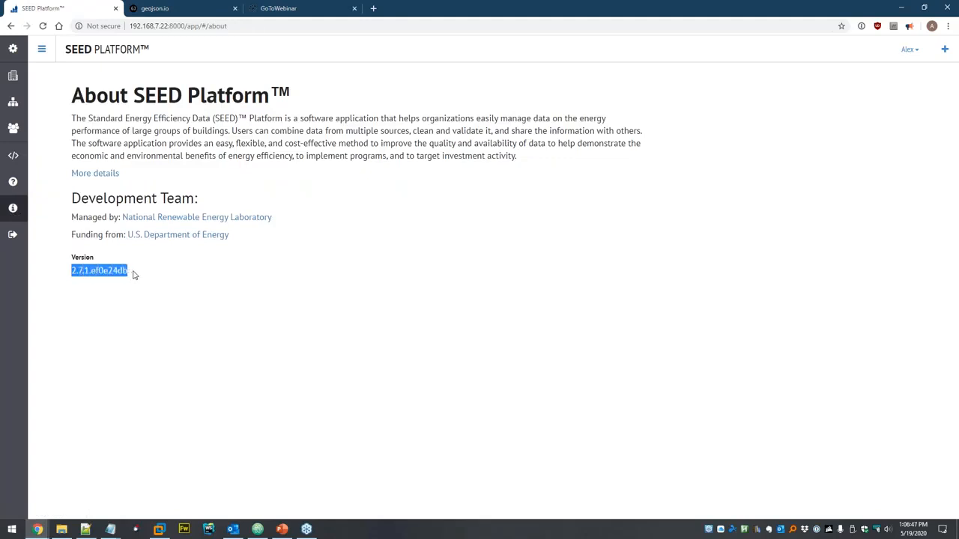
{"action": "left_click", "coordinate": [135, 274]}
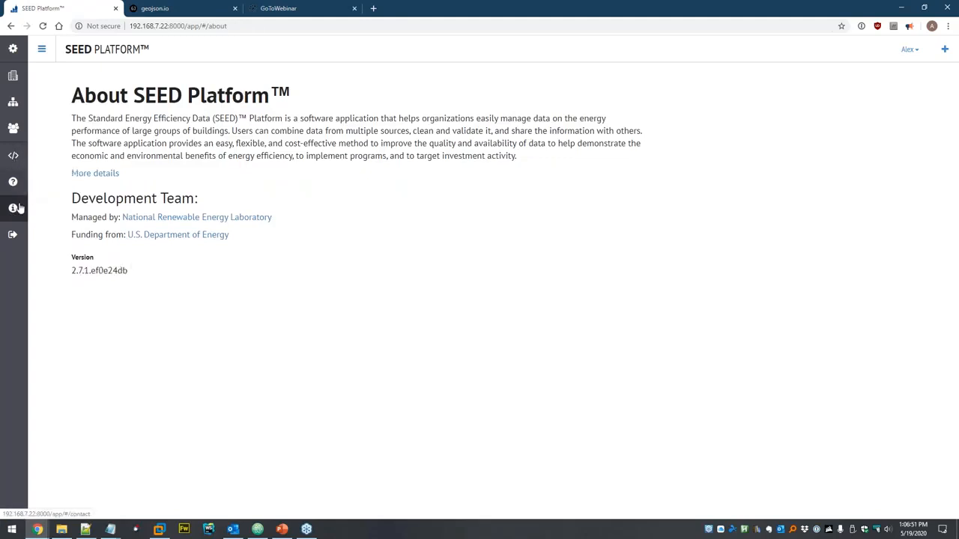
{"action": "left_click", "coordinate": [13, 155]}
{"action": "double_click", "coordinate": [132, 177]}
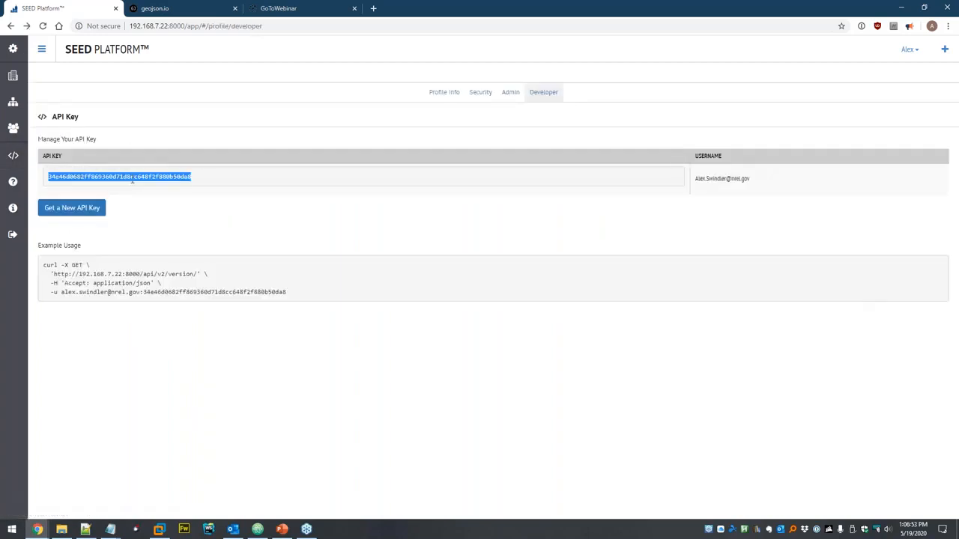
- Open the API documentation and browse the v1 and v2 endpoint groups
{"action": "left_click", "coordinate": [13, 158]}
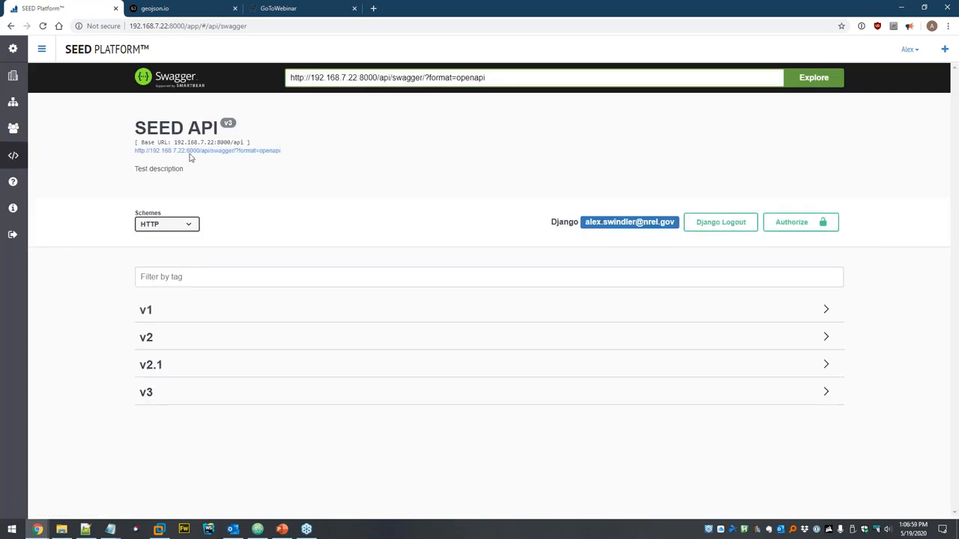
{"action": "left_click", "coordinate": [164, 317]}
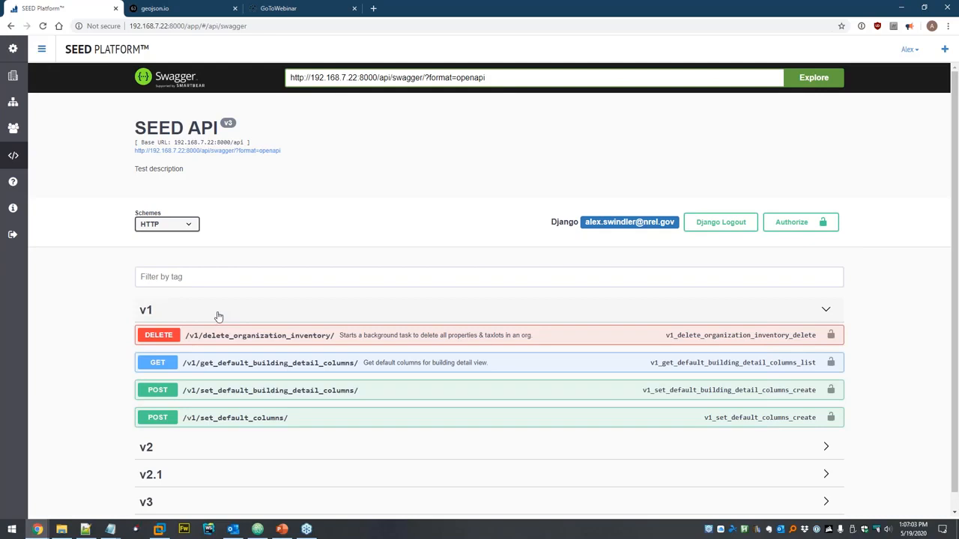
{"action": "left_click", "coordinate": [218, 316]}
{"action": "left_click", "coordinate": [193, 339]}
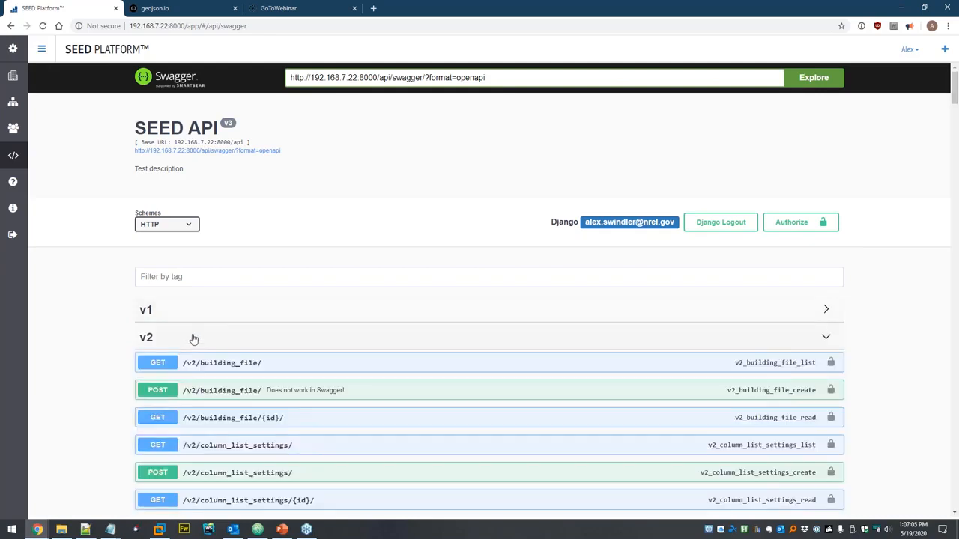
{"action": "left_click", "coordinate": [192, 339]}
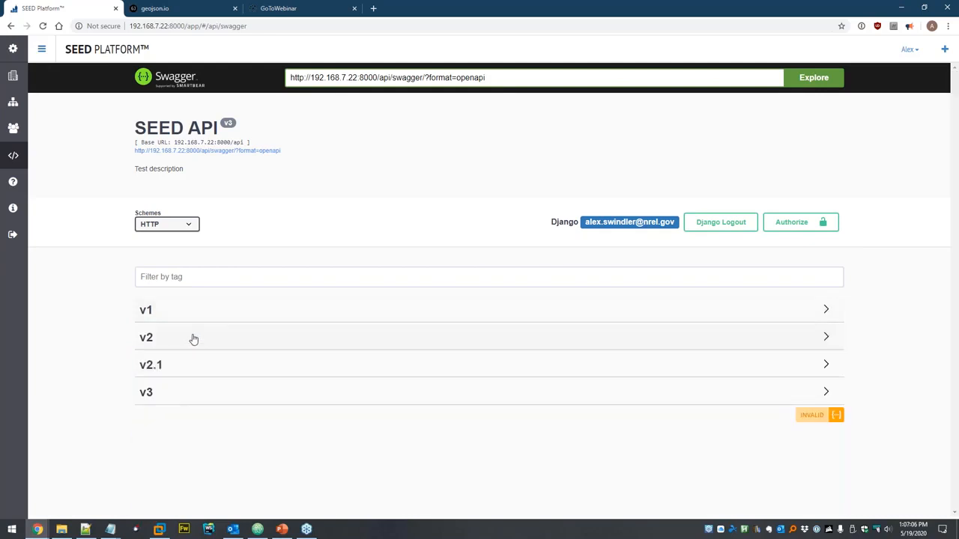
- Expand the v3 group and show the GET /v3/datasets/ endpoint details
{"action": "left_click", "coordinate": [169, 395]}
{"action": "scroll", "coordinate": [111, 330], "scroll_direction": "down", "scroll_amount": 3}
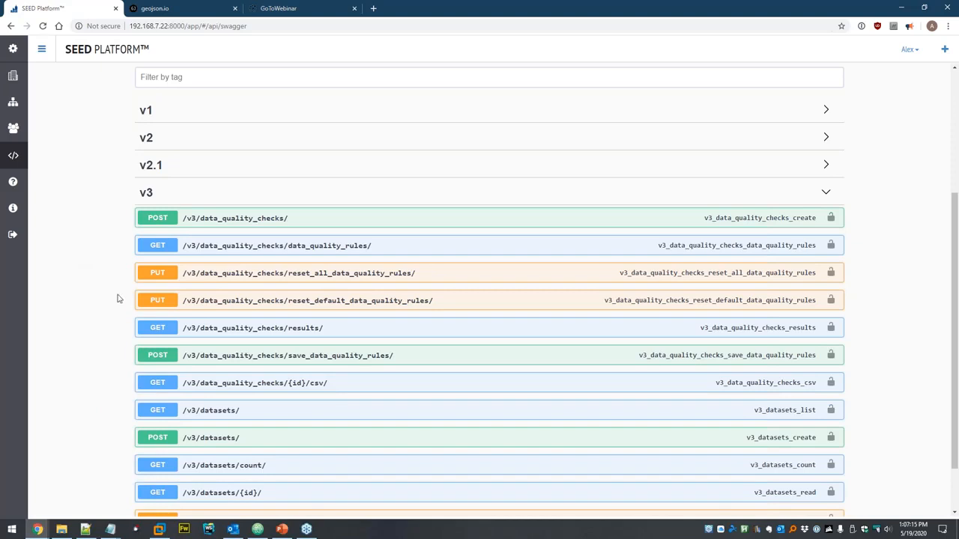
{"action": "scroll", "coordinate": [538, 273], "scroll_direction": "up", "scroll_amount": 3}
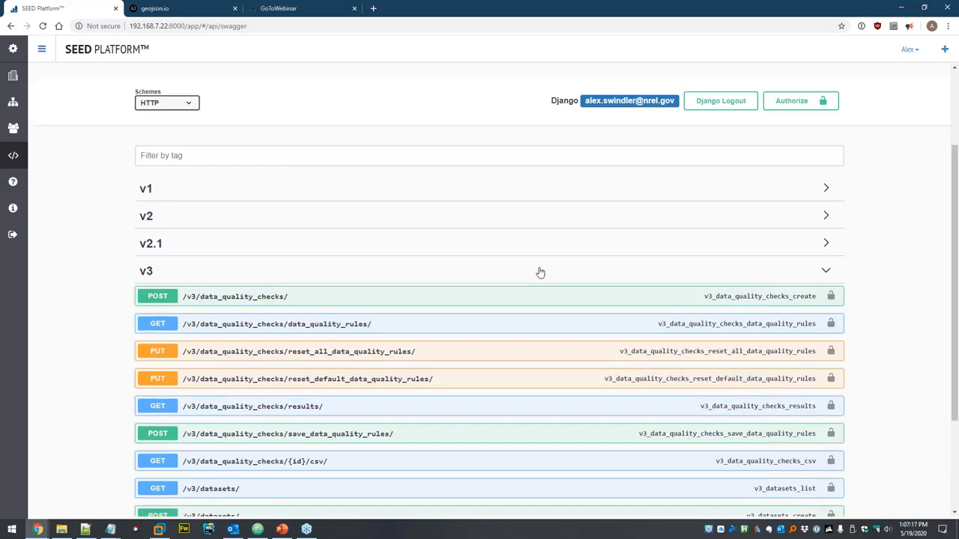
{"action": "scroll", "coordinate": [473, 210], "scroll_direction": "down", "scroll_amount": 4}
{"action": "left_click", "coordinate": [238, 345]}
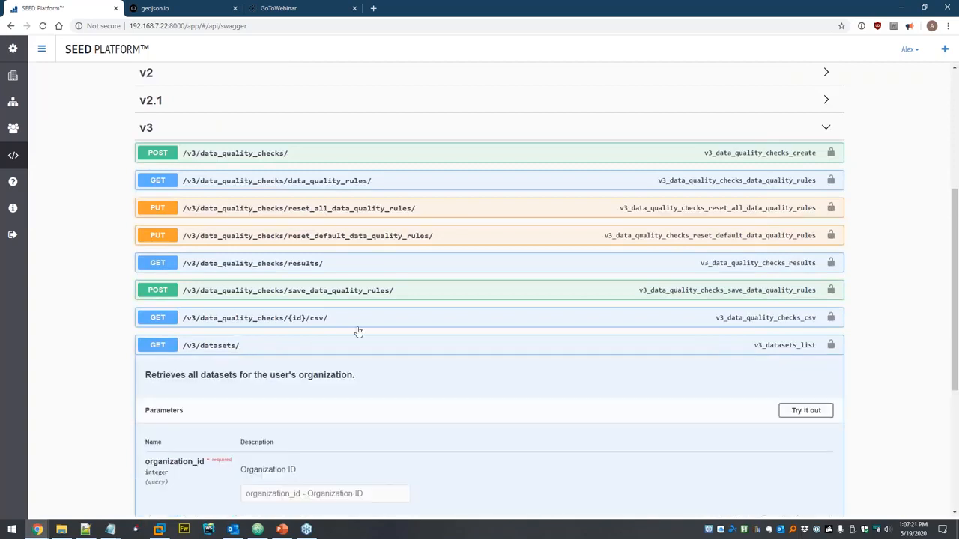
{"action": "scroll", "coordinate": [374, 325], "scroll_direction": "down", "scroll_amount": 3}
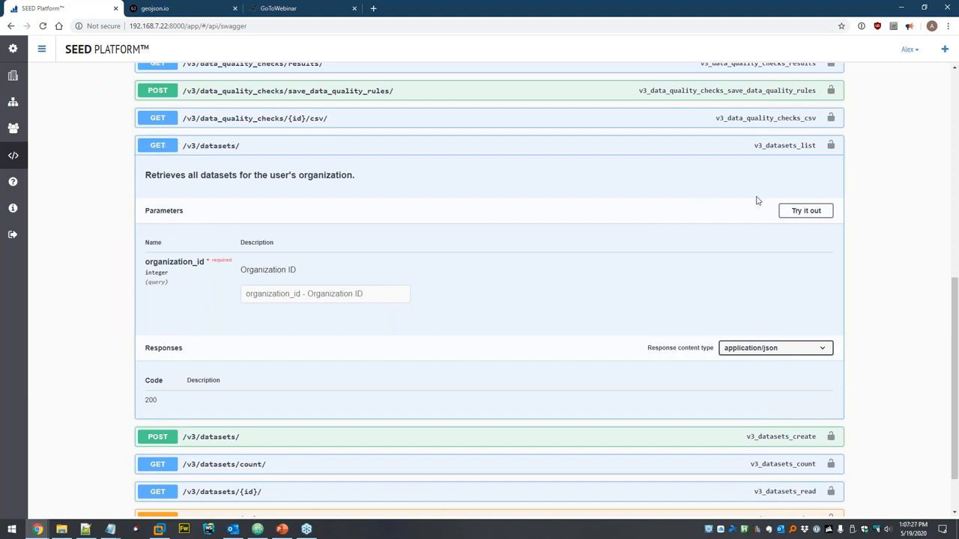
- Try out GET /v3/datasets/ with organization_id 2 and review the 200 response listing 'Dataset'
{"action": "left_click", "coordinate": [799, 213]}
{"action": "left_click", "coordinate": [374, 293]}
{"action": "type", "text": "2"}
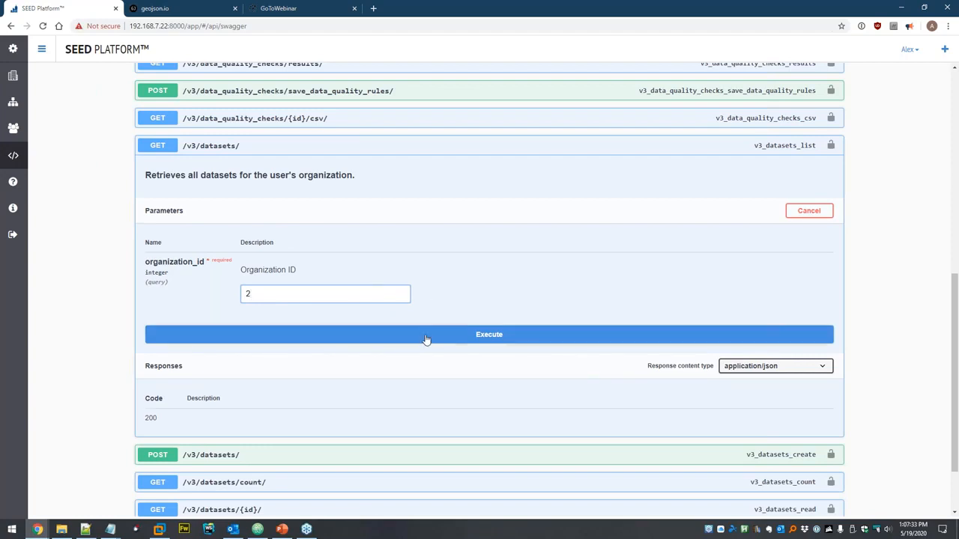
{"action": "left_click", "coordinate": [489, 338]}
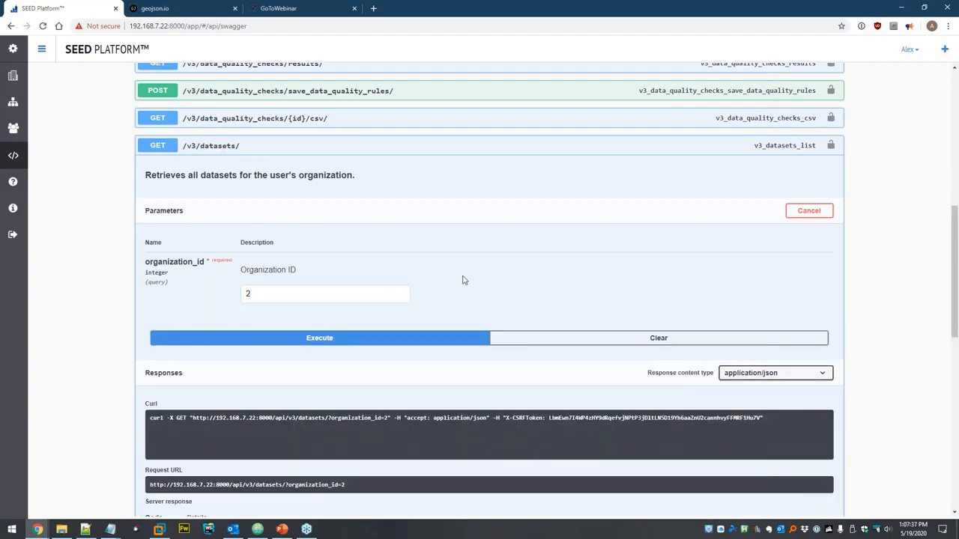
{"action": "scroll", "coordinate": [463, 285], "scroll_direction": "down", "scroll_amount": 5}
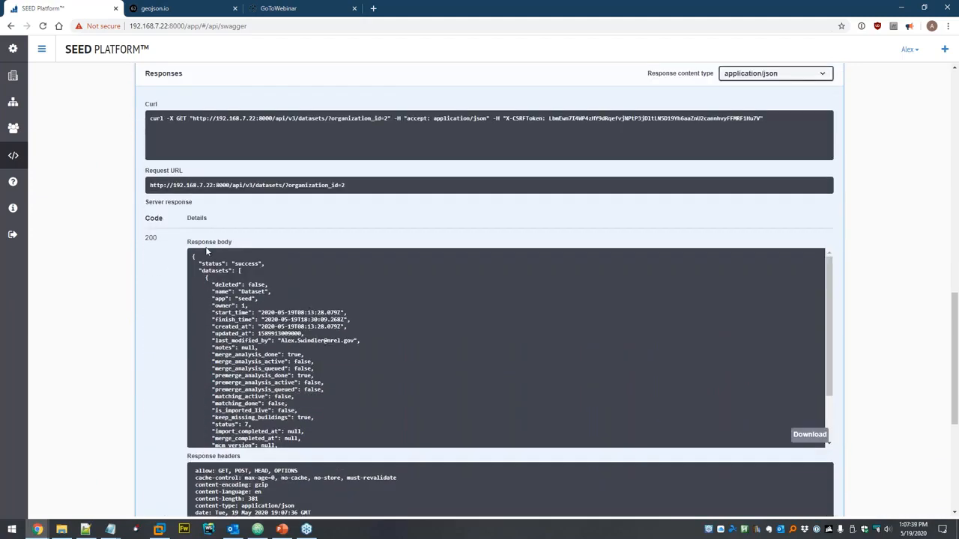
{"action": "scroll", "coordinate": [270, 296], "scroll_direction": "down", "scroll_amount": 3}
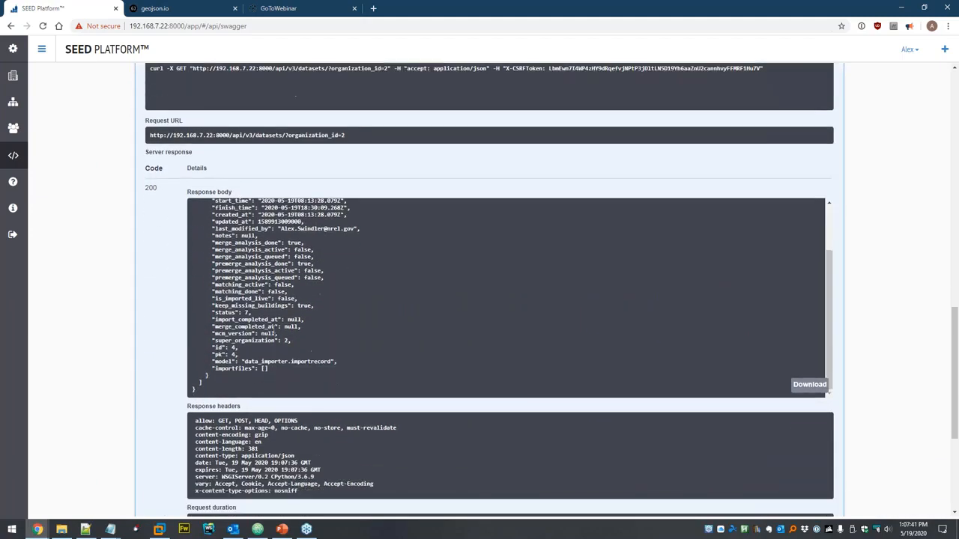
{"action": "scroll", "coordinate": [341, 343], "scroll_direction": "up", "scroll_amount": 3}
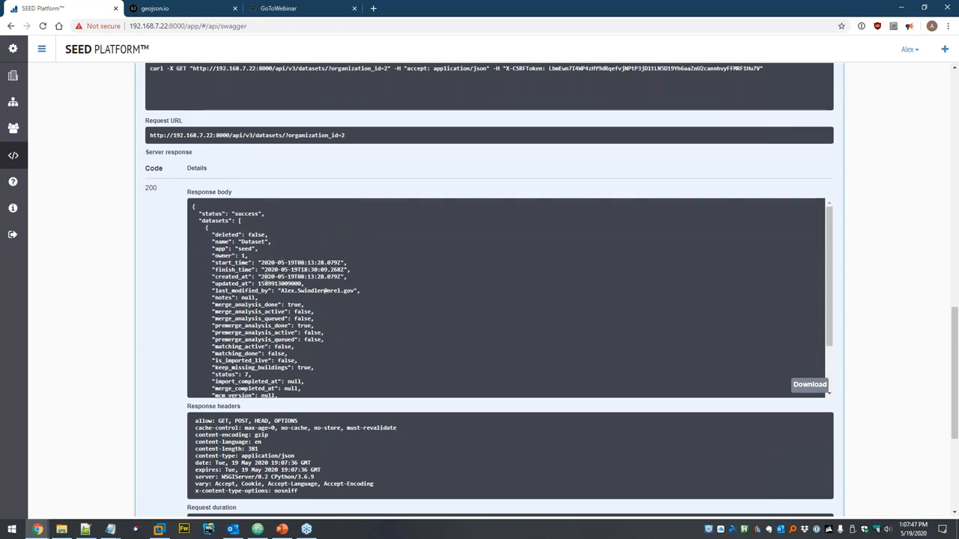
{"action": "scroll", "coordinate": [262, 300], "scroll_direction": "up", "scroll_amount": 1}
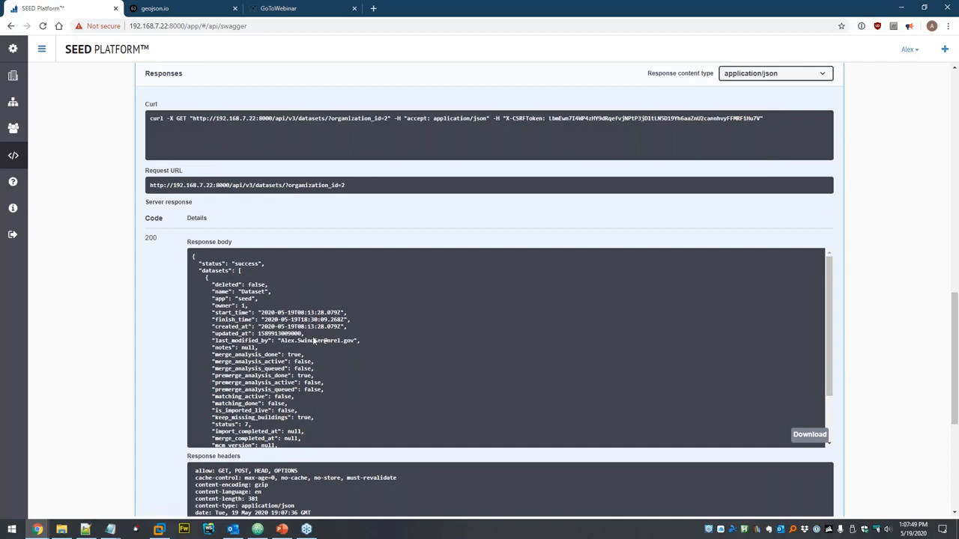
{"action": "scroll", "coordinate": [165, 323], "scroll_direction": "up", "scroll_amount": 3}
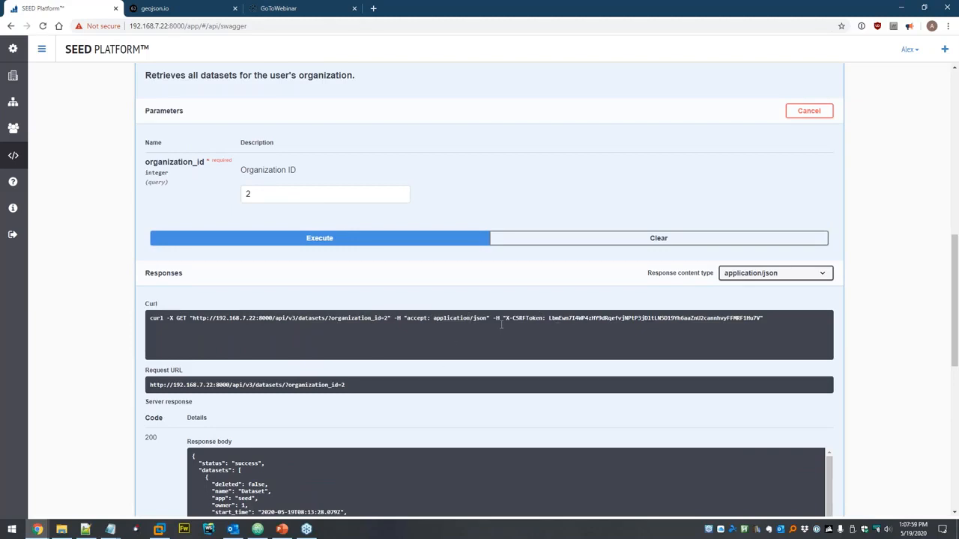
{"action": "scroll", "coordinate": [501, 323], "scroll_direction": "up", "scroll_amount": 3}
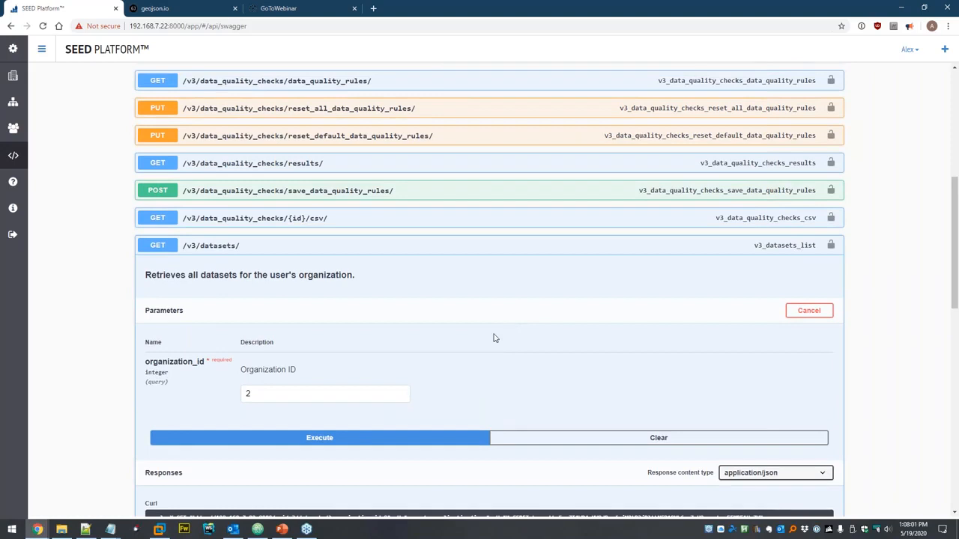
{"action": "scroll", "coordinate": [494, 336], "scroll_direction": "up", "scroll_amount": 4}
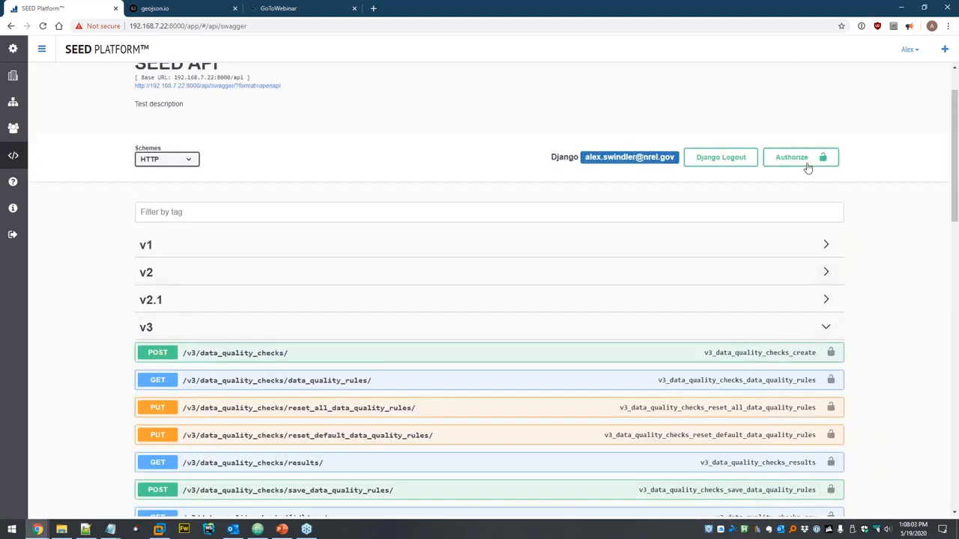
- Authorize the API docs with Basic auth using the account username and pasted password
{"action": "left_click", "coordinate": [792, 158]}
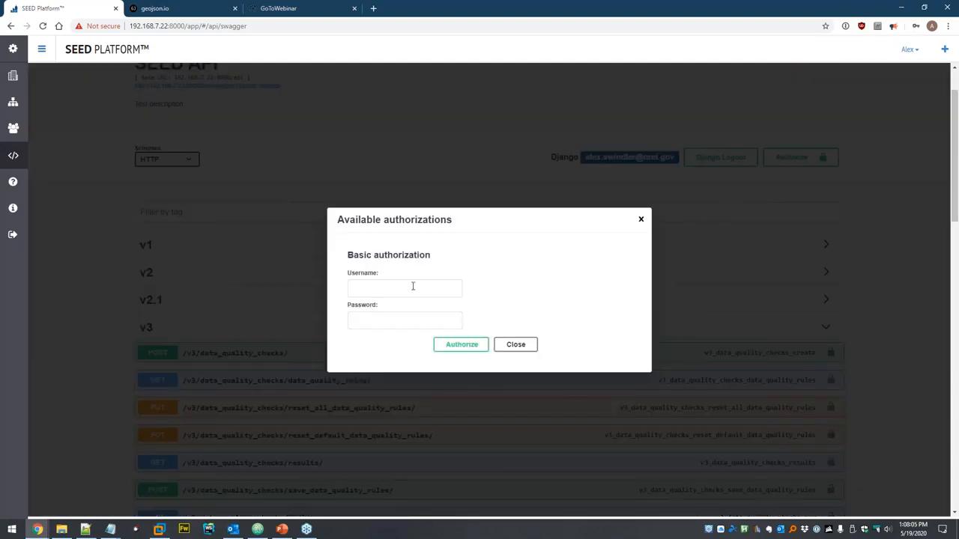
{"action": "left_click", "coordinate": [438, 284]}
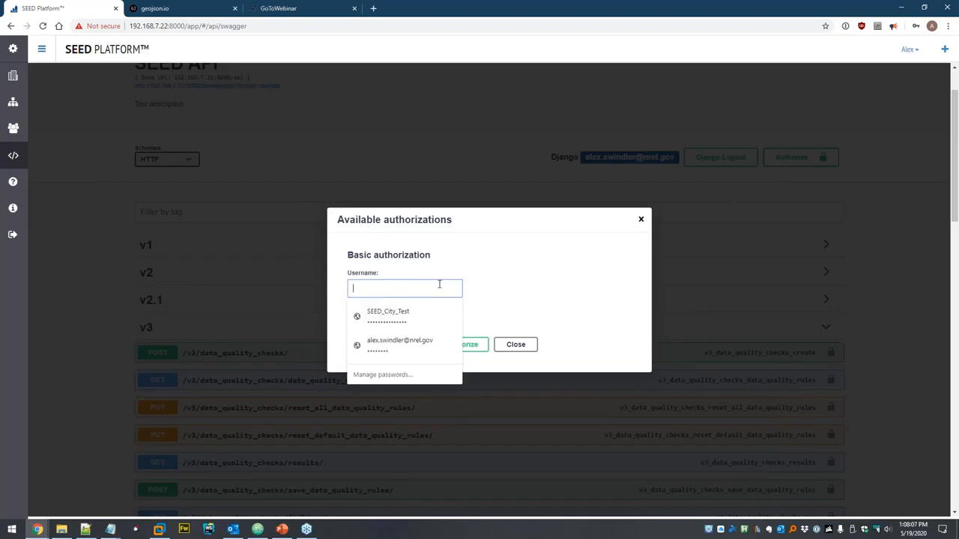
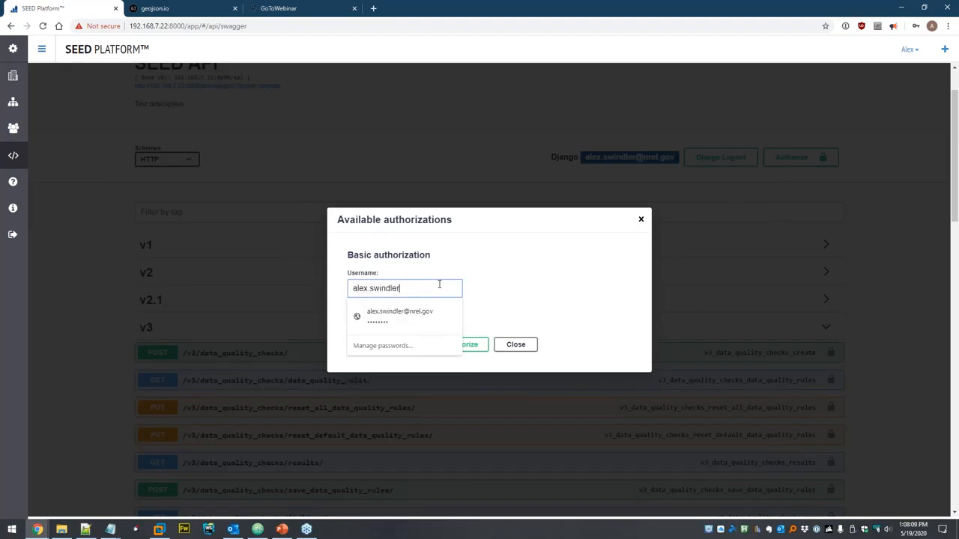
{"action": "key", "text": "Tab"}
{"action": "key", "text": "ctrl+v"}
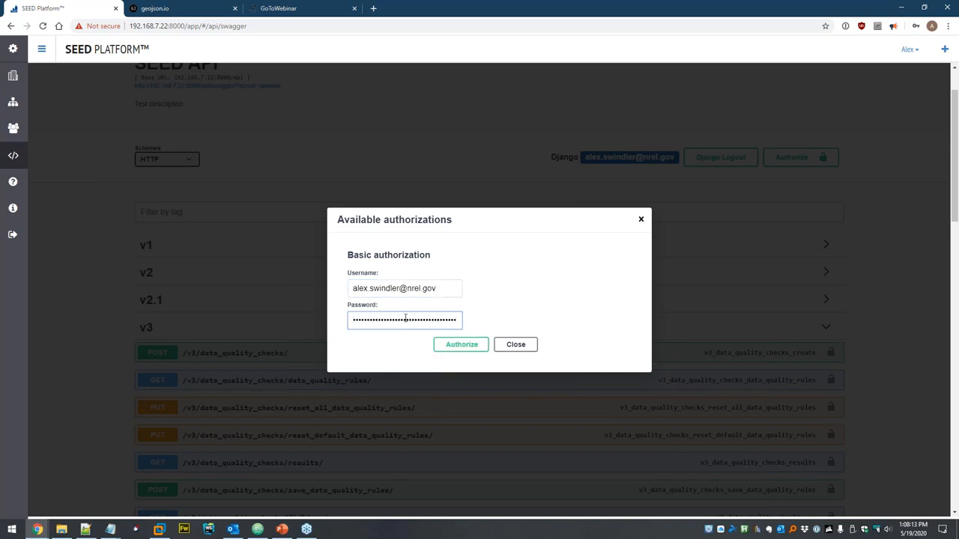
{"action": "left_click", "coordinate": [469, 347]}
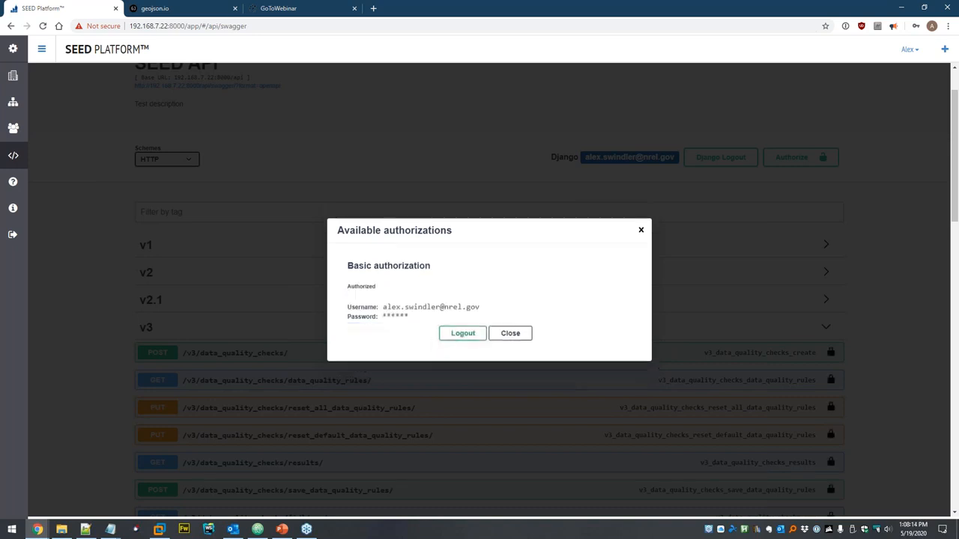
{"action": "left_click", "coordinate": [523, 339]}
{"action": "key", "text": "ctrl+backslash"}
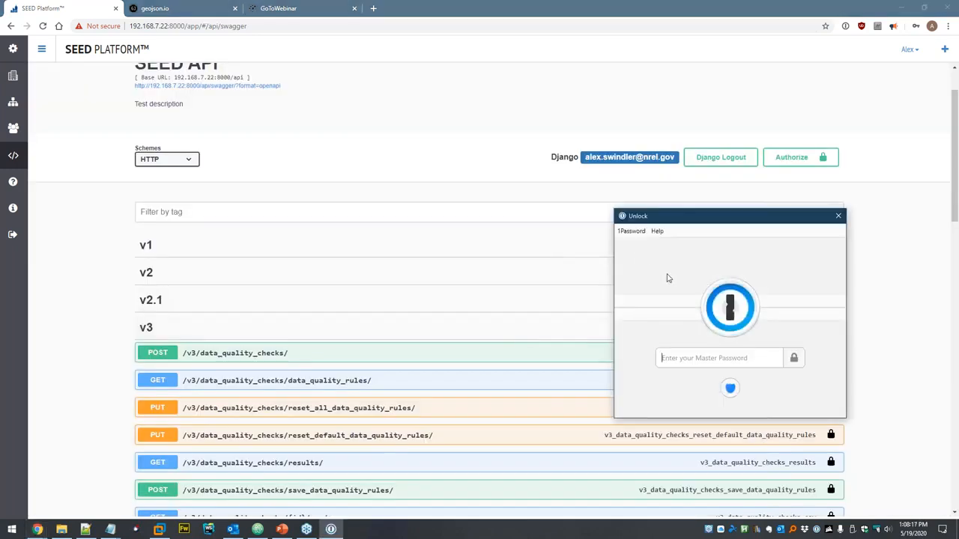
{"action": "left_click", "coordinate": [839, 216]}
- Execute the authorized GET /v3/datasets/ request, review its curl and 200 response, then collapse it
{"action": "scroll", "coordinate": [554, 274], "scroll_direction": "down", "scroll_amount": 5}
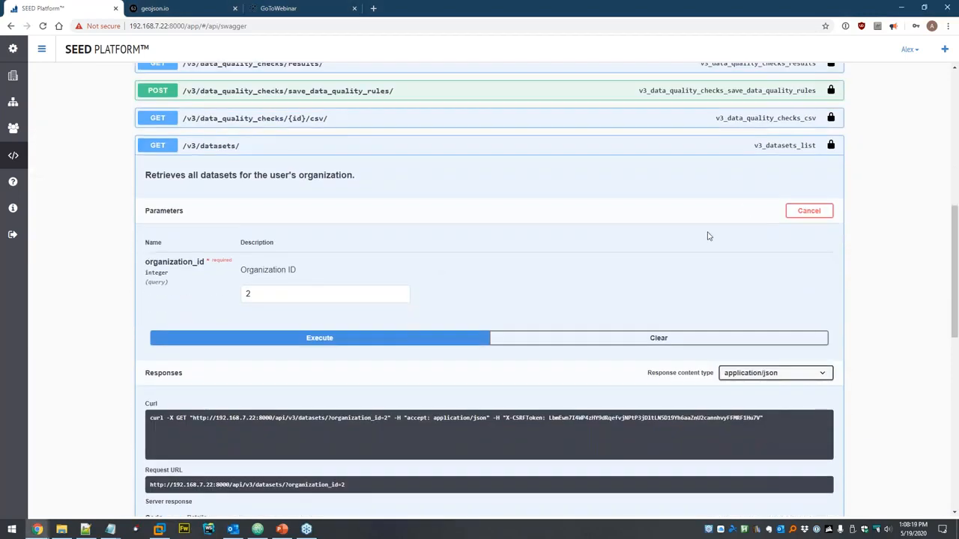
{"action": "left_click", "coordinate": [341, 341]}
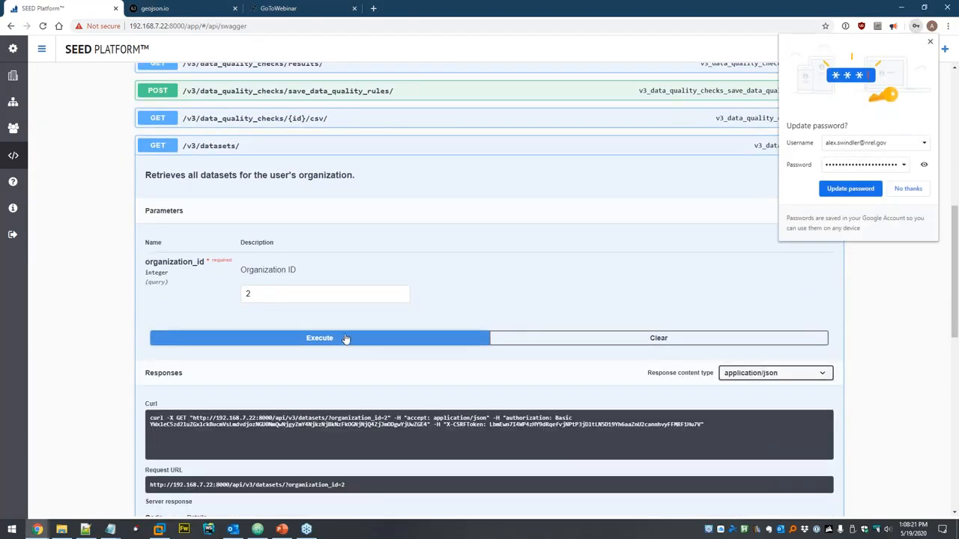
{"action": "left_click", "coordinate": [923, 190]}
{"action": "scroll", "coordinate": [664, 296], "scroll_direction": "down", "scroll_amount": 2}
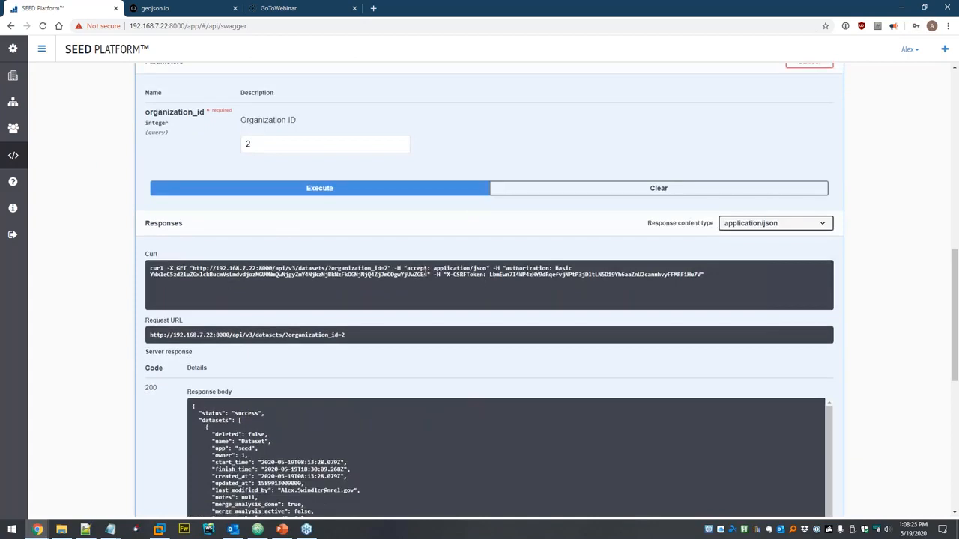
{"action": "triple_click", "coordinate": [508, 265]}
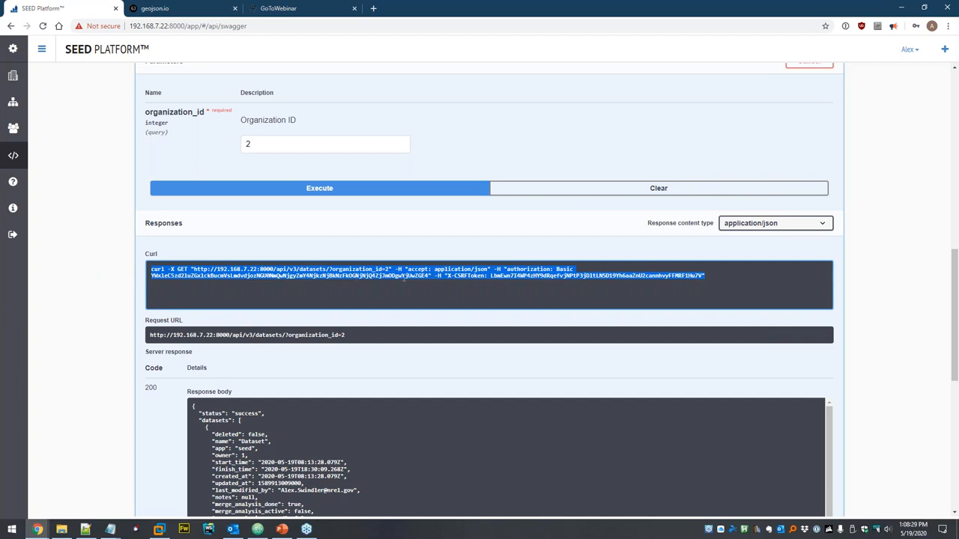
{"action": "scroll", "coordinate": [406, 286], "scroll_direction": "down", "scroll_amount": 2}
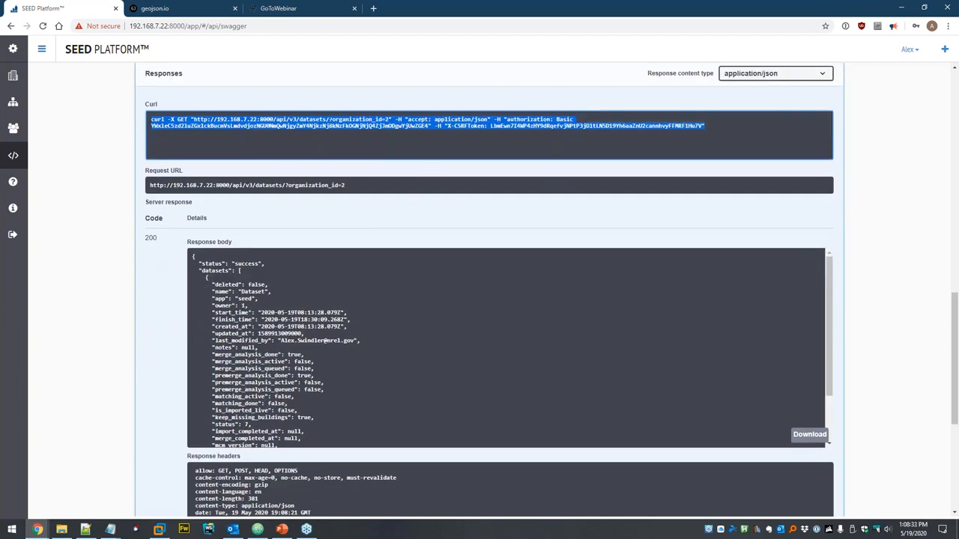
{"action": "left_click", "coordinate": [89, 212]}
{"action": "scroll", "coordinate": [97, 206], "scroll_direction": "up", "scroll_amount": 4}
{"action": "left_click", "coordinate": [264, 148]}
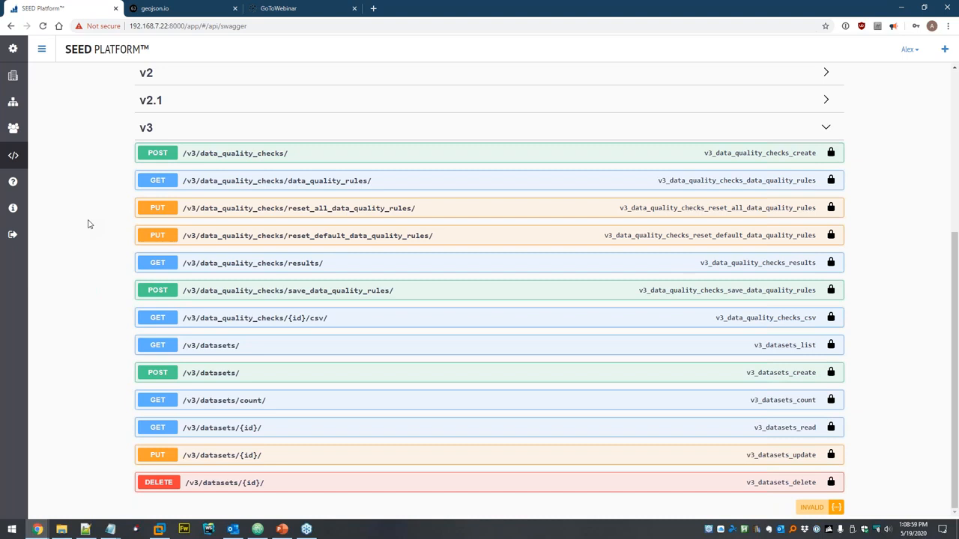
{"action": "scroll", "coordinate": [64, 248], "scroll_direction": "up", "scroll_amount": 3}
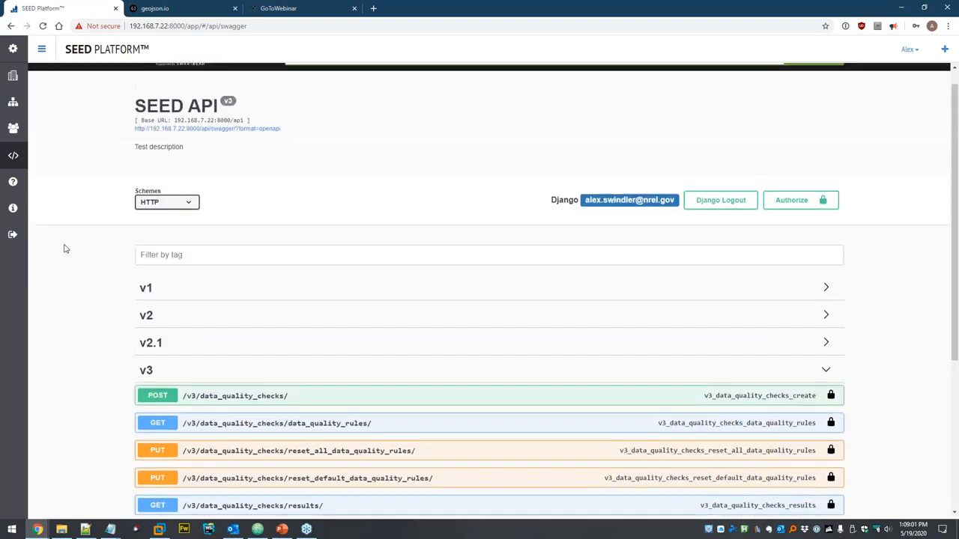
{"action": "scroll", "coordinate": [66, 248], "scroll_direction": "up", "scroll_amount": 1}
{"action": "left_click", "coordinate": [282, 529]}
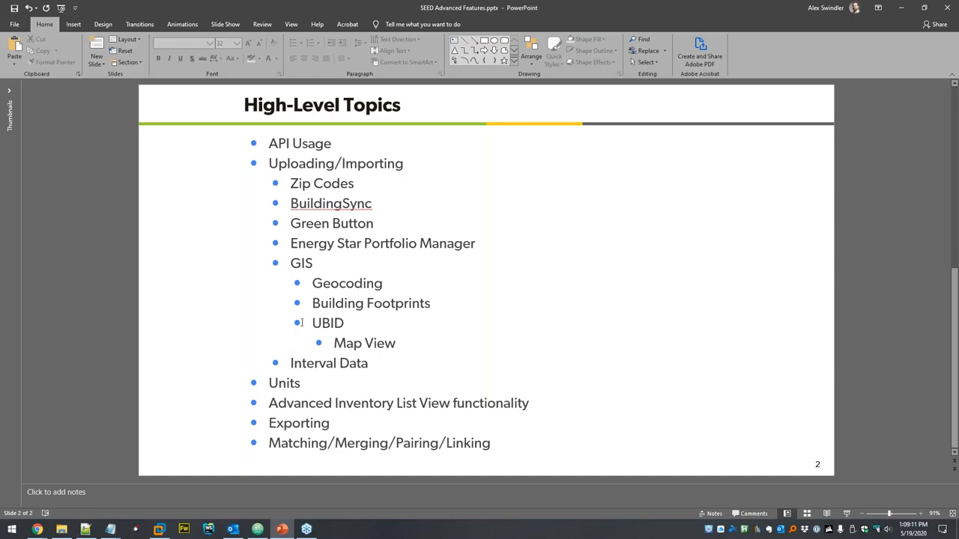
{"action": "key", "text": "alt+Tab"}
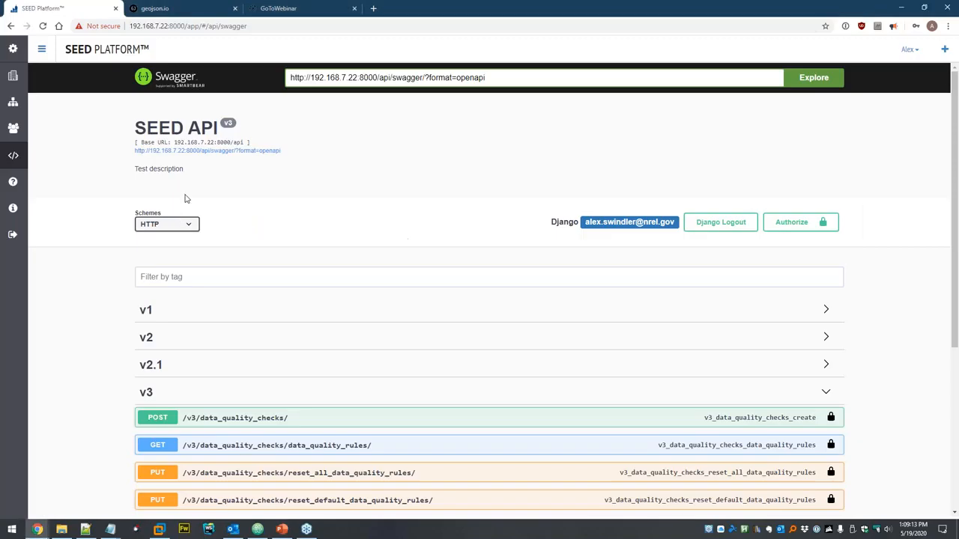
- Open the Dataset data set and add data files for the 2019 Calendar Year
{"action": "left_click", "coordinate": [15, 106]}
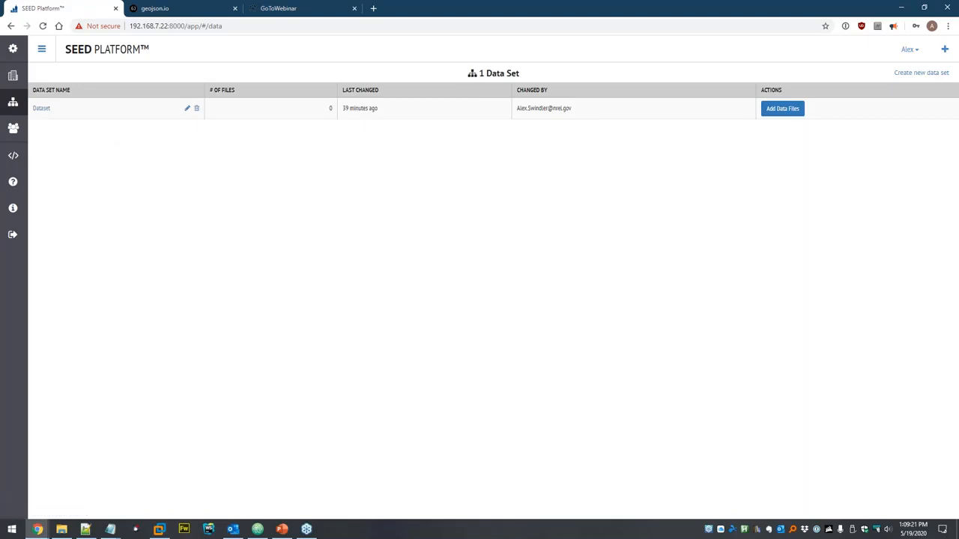
{"action": "left_click", "coordinate": [41, 109]}
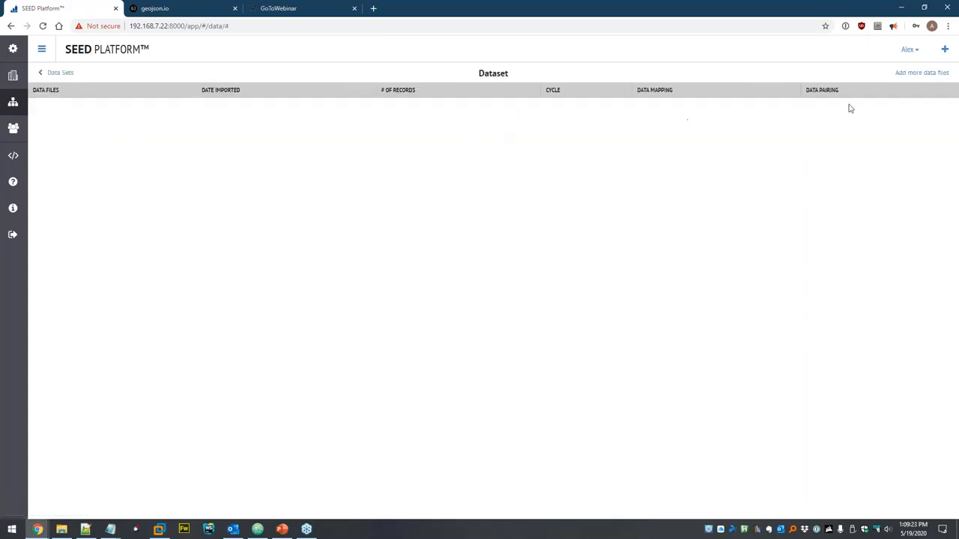
{"action": "left_click", "coordinate": [907, 72]}
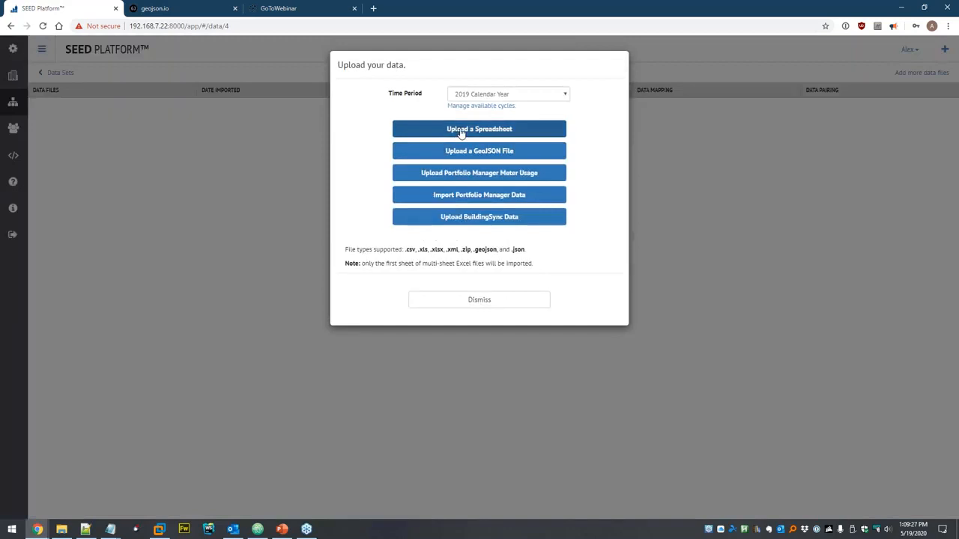
{"action": "left_click", "coordinate": [479, 94]}
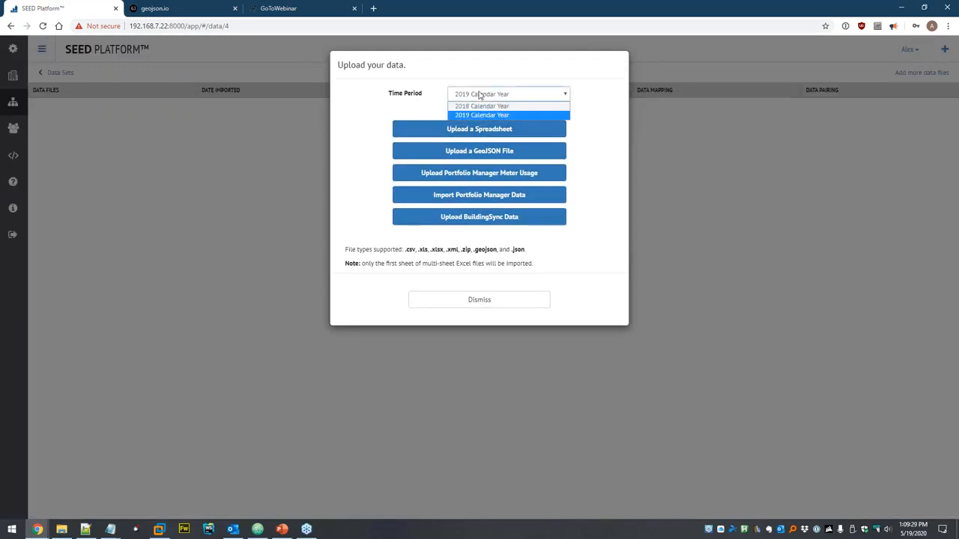
{"action": "left_click", "coordinate": [523, 115]}
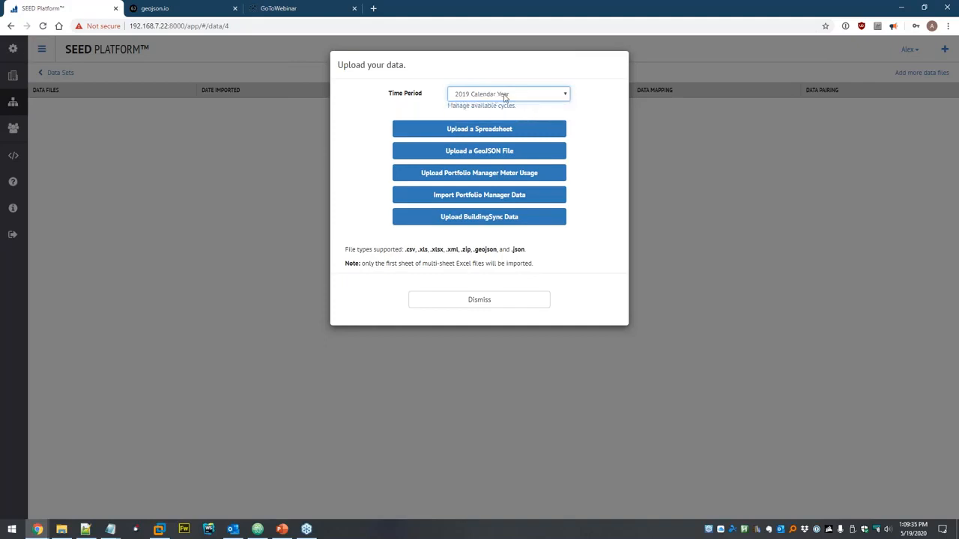
- Choose a spreadsheet upload and select Zip Codes.xlsx in the seed > ZipCodes folder
{"action": "left_click", "coordinate": [424, 128]}
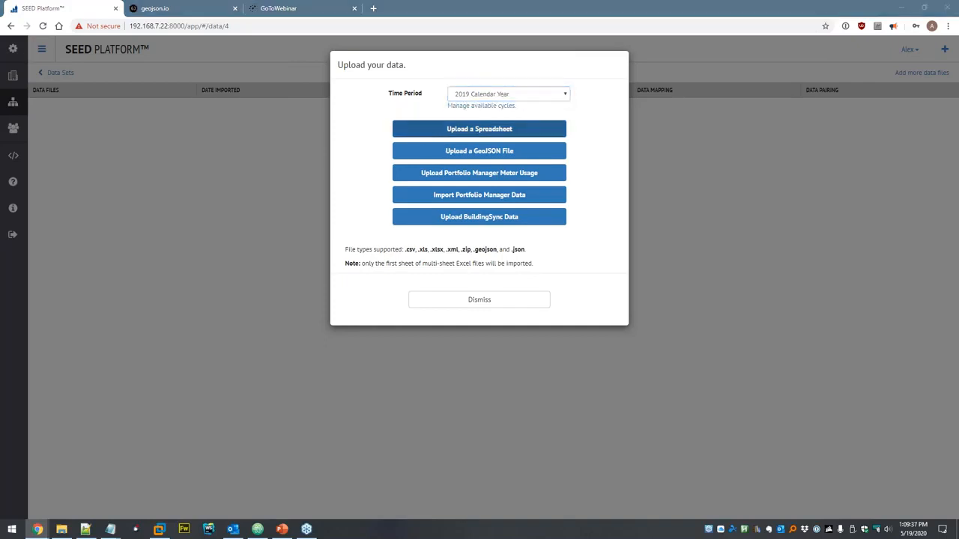
{"action": "left_click", "coordinate": [155, 26]}
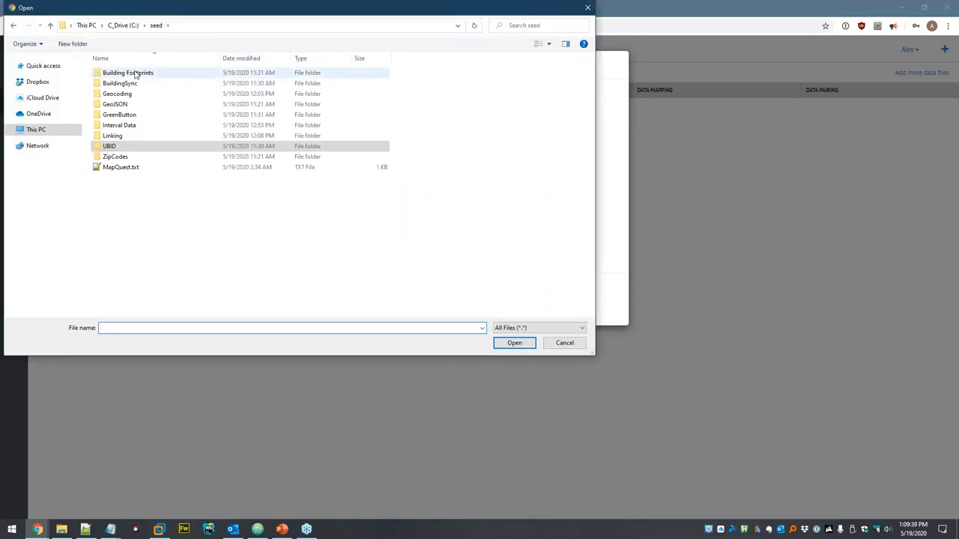
{"action": "double_click", "coordinate": [115, 157]}
{"action": "left_click", "coordinate": [123, 74]}
{"action": "right_click", "coordinate": [130, 72]}
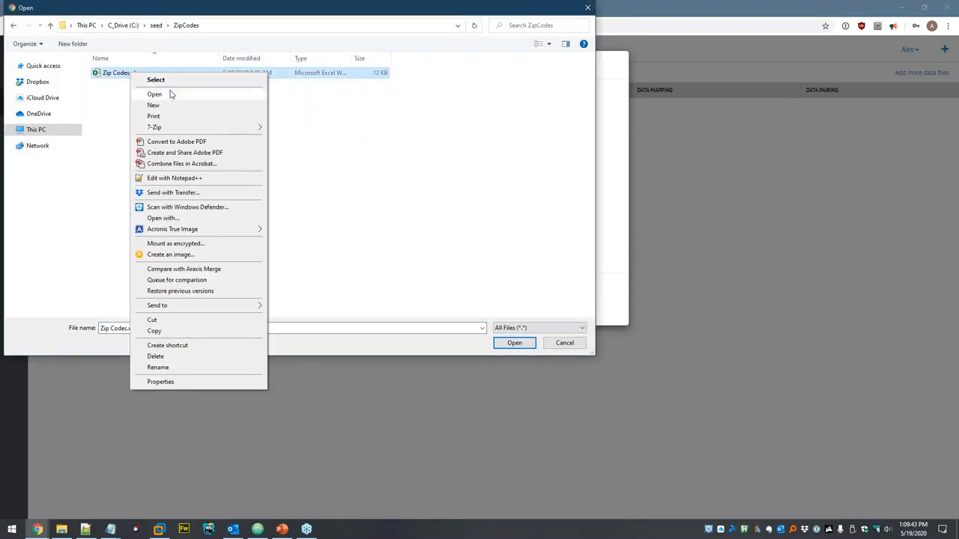
- Open Zip Codes.xlsx in Excel and check postal code 00501 uses the Zip Code format
{"action": "left_click", "coordinate": [170, 96]}
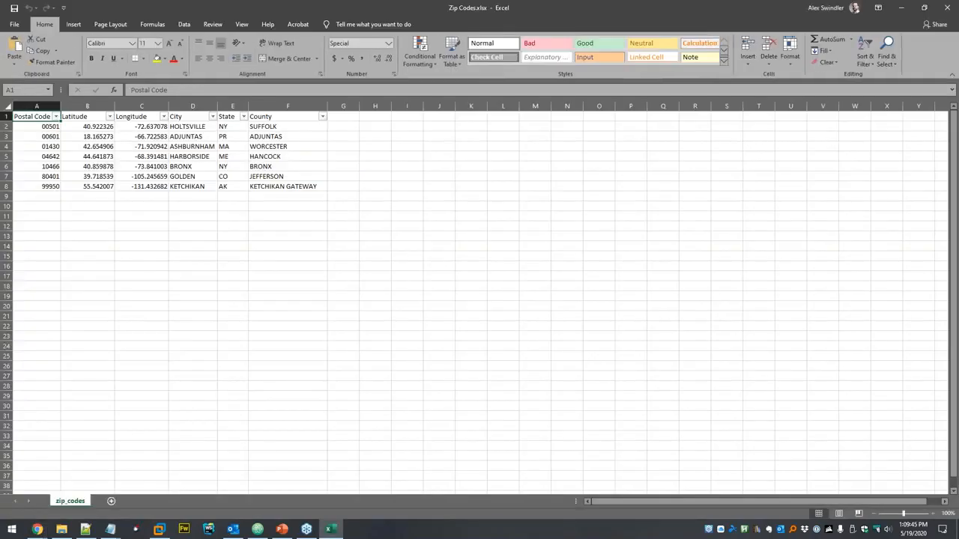
{"action": "left_click", "coordinate": [50, 127]}
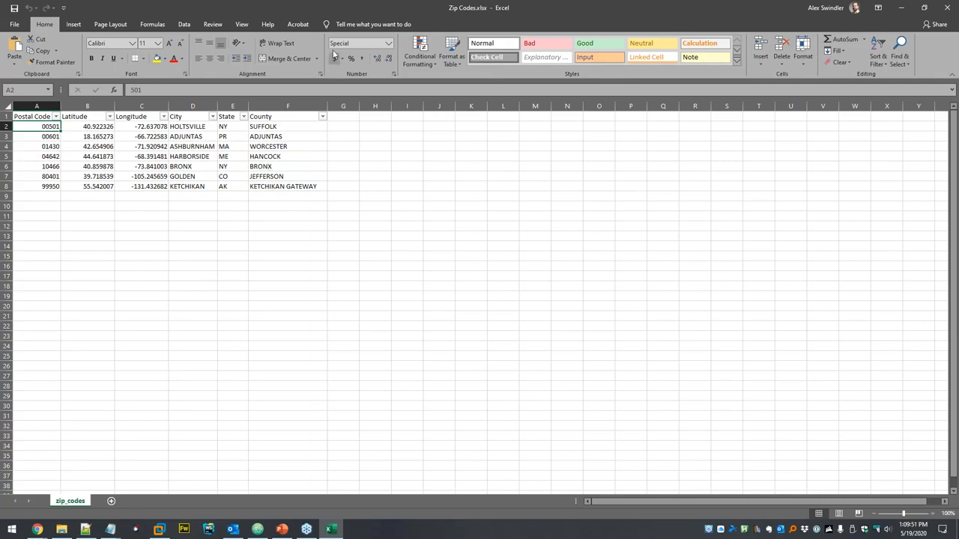
{"action": "left_click", "coordinate": [388, 43]}
{"action": "left_click", "coordinate": [366, 297]}
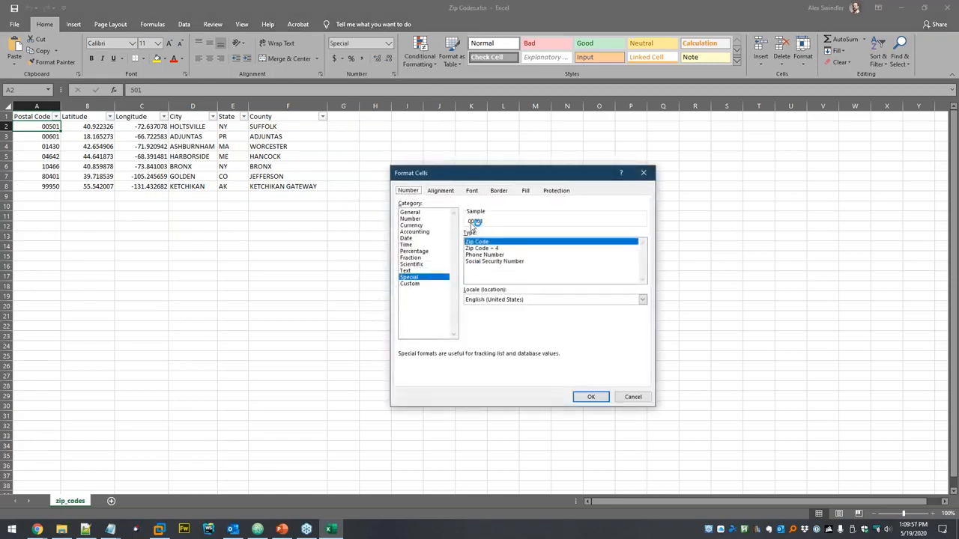
{"action": "left_click", "coordinate": [637, 397]}
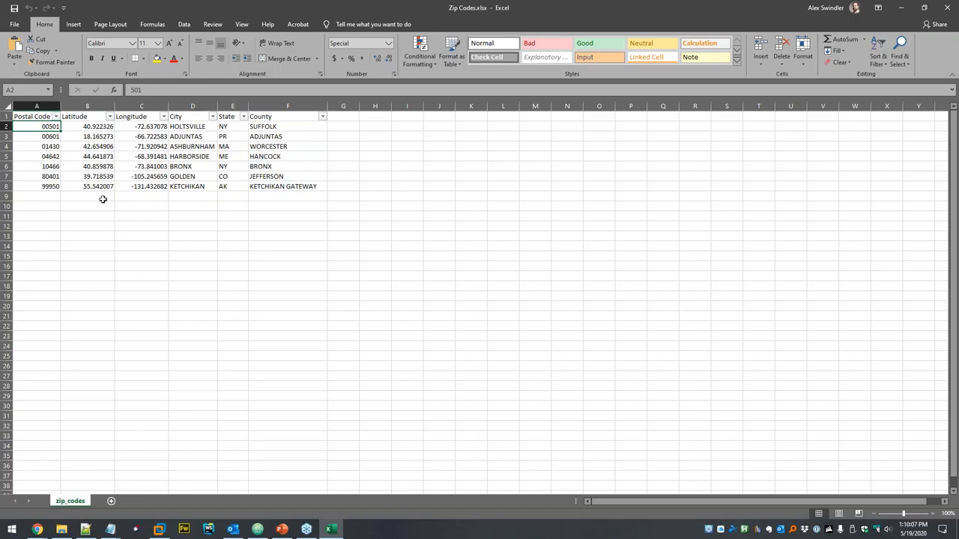
{"action": "key", "text": "alt+Tab"}
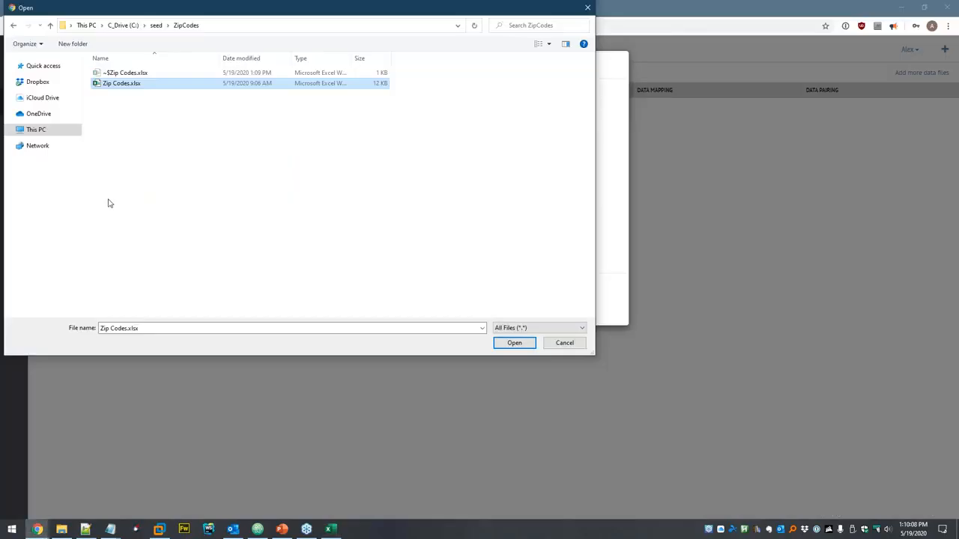
- Upload Zip Codes.xlsx, note postal code read as 501, and copy file headers into SEED headers
{"action": "left_click", "coordinate": [514, 343]}
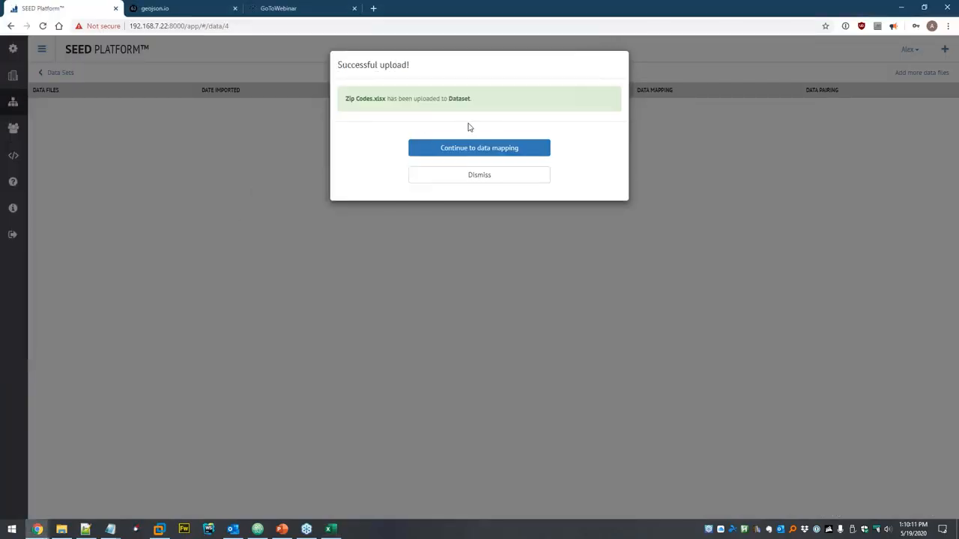
{"action": "left_click", "coordinate": [469, 150]}
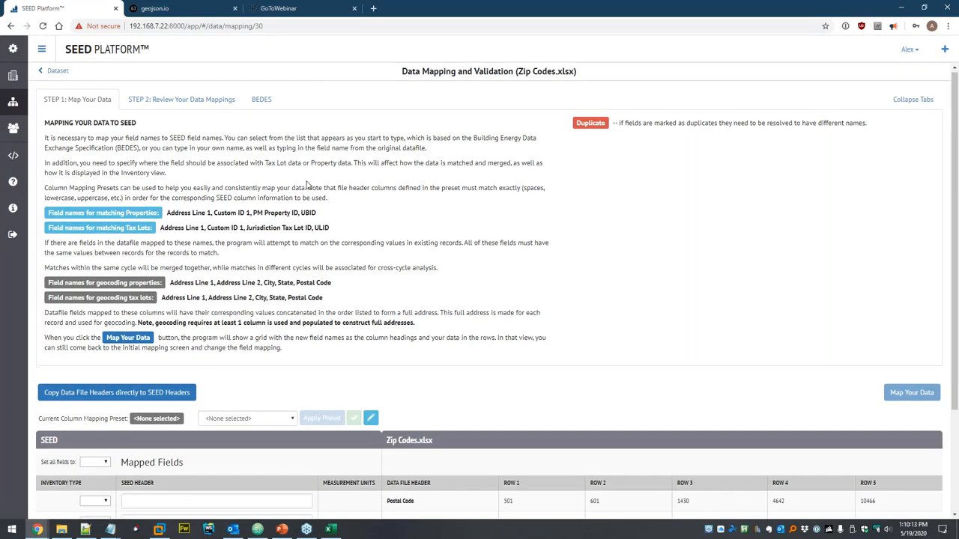
{"action": "scroll", "coordinate": [305, 185], "scroll_direction": "down", "scroll_amount": 3}
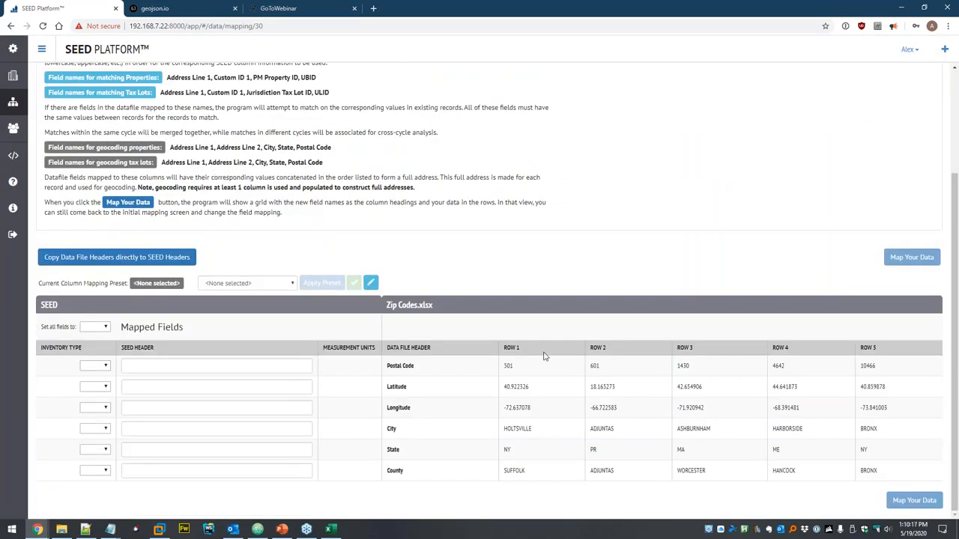
{"action": "double_click", "coordinate": [506, 366]}
{"action": "left_click", "coordinate": [638, 388]}
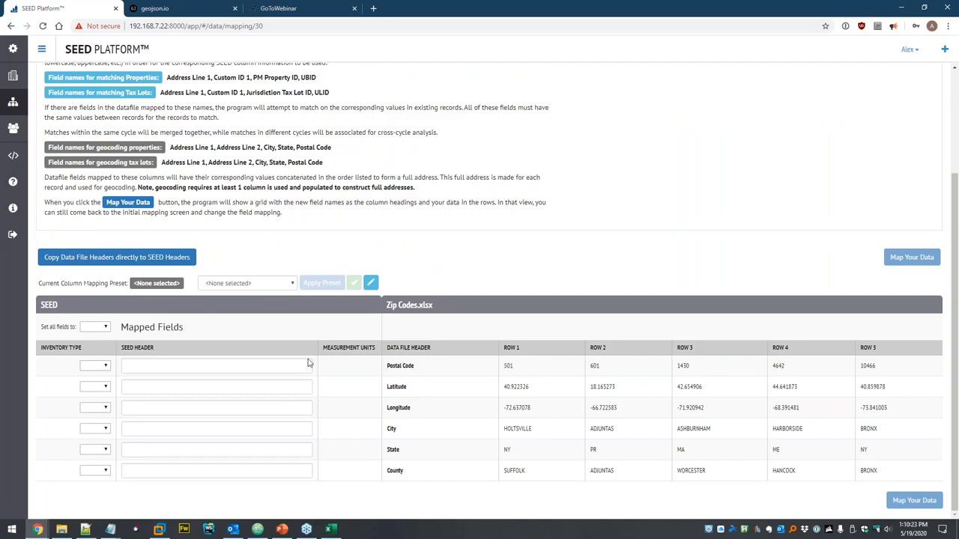
{"action": "left_click", "coordinate": [98, 259]}
{"action": "scroll", "coordinate": [205, 409], "scroll_direction": "down", "scroll_amount": 1}
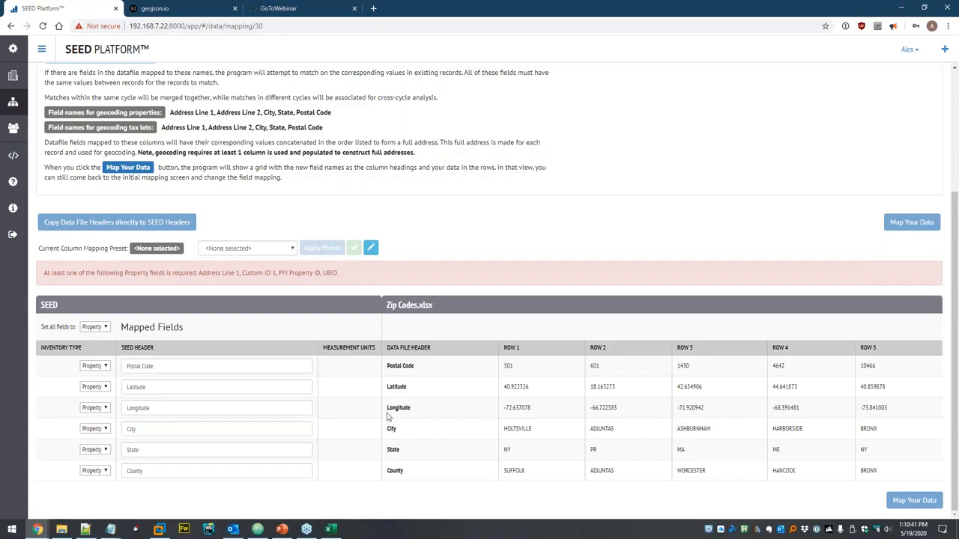
- Rename the Postal Code header to 'Zip' and County to 'Custom ID 1', then map the data
{"action": "left_click", "coordinate": [175, 366]}
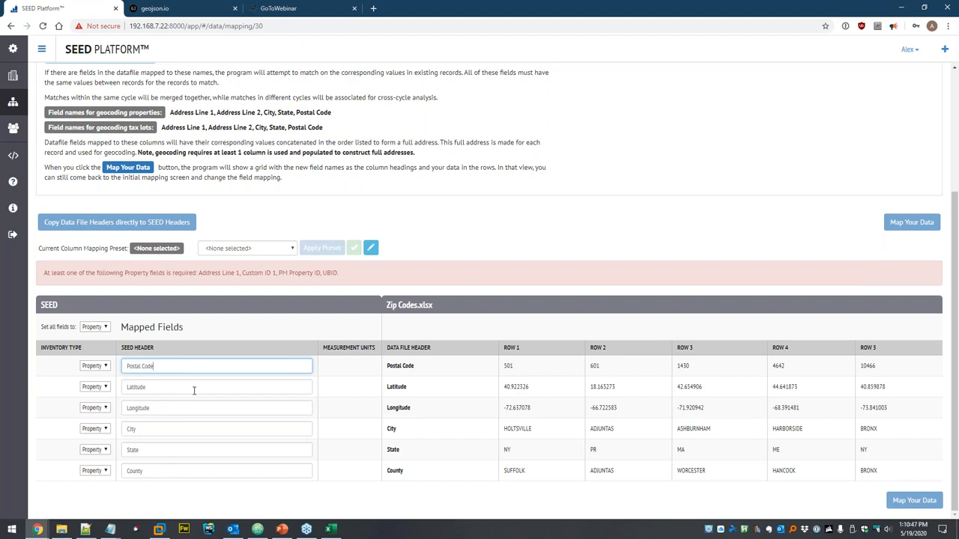
{"action": "triple_click", "coordinate": [180, 366]}
{"action": "type", "text": "Zip"}
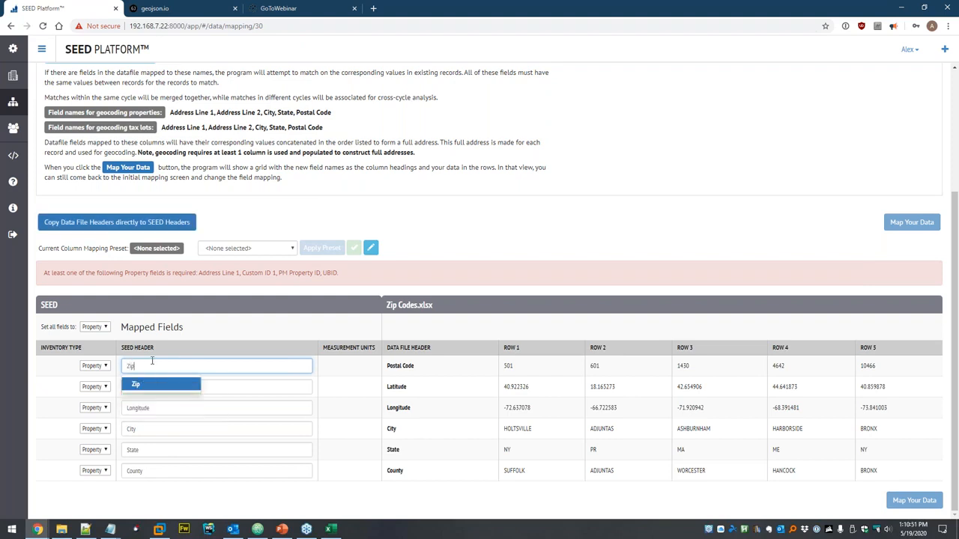
{"action": "left_click", "coordinate": [173, 350]}
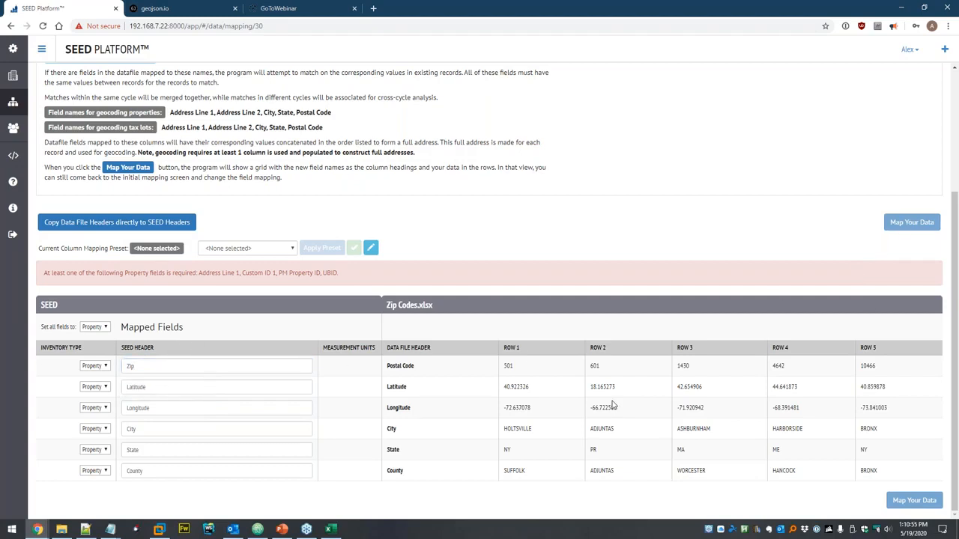
{"action": "double_click", "coordinate": [157, 469]}
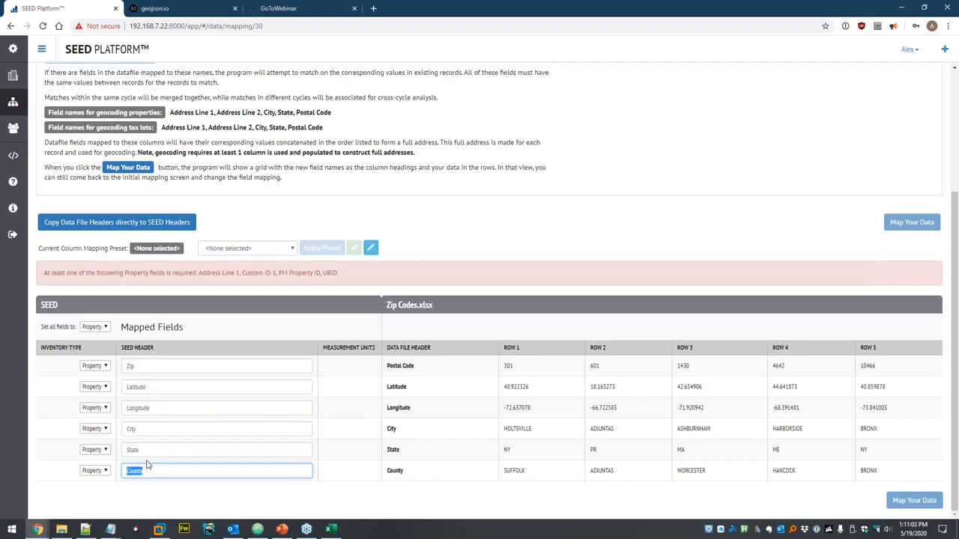
{"action": "type", "text": "Custom ID 1"}
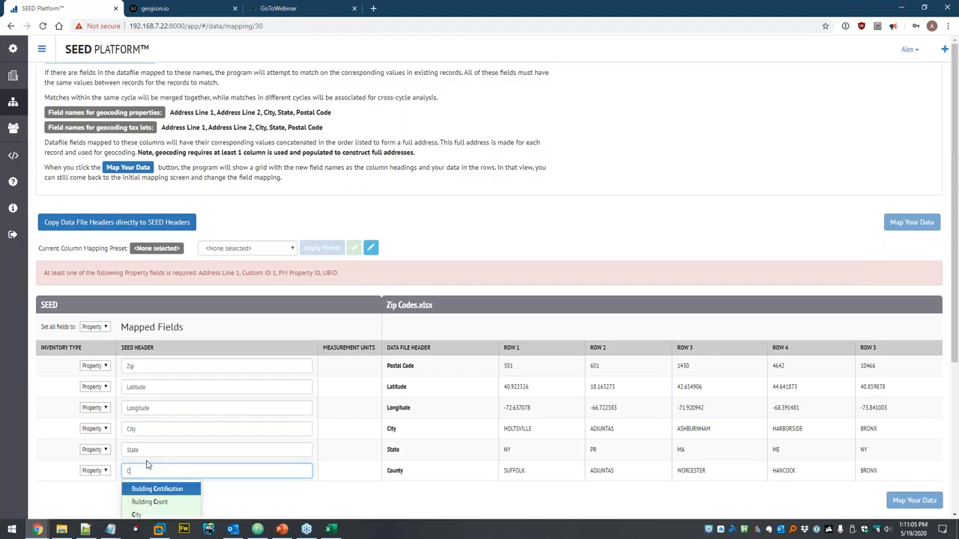
{"action": "key", "text": "Return"}
{"action": "left_click", "coordinate": [891, 264]}
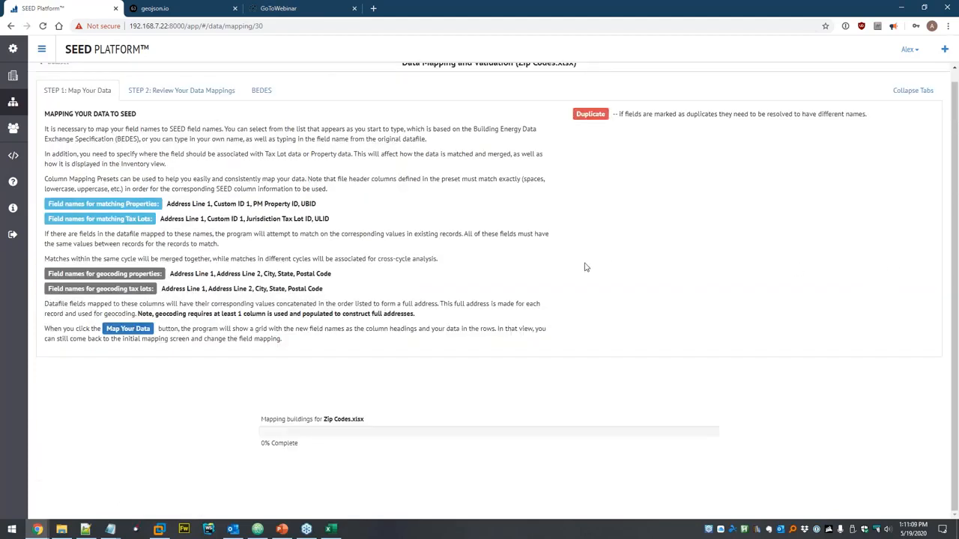
- Change the Zip header back to Postal Code and remap, keeping leading zeros like 00501 across 7 rows
{"action": "scroll", "coordinate": [502, 316], "scroll_direction": "down", "scroll_amount": 2}
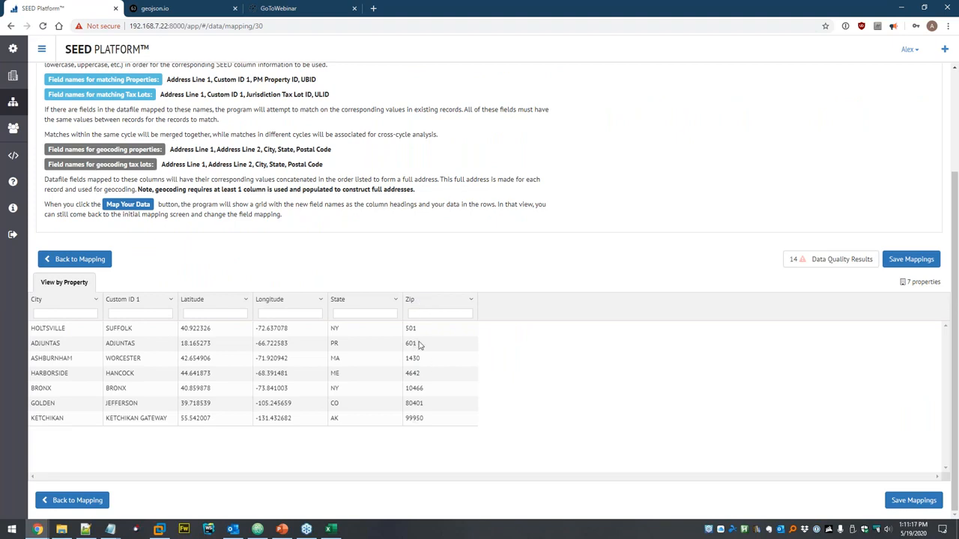
{"action": "left_click", "coordinate": [87, 265]}
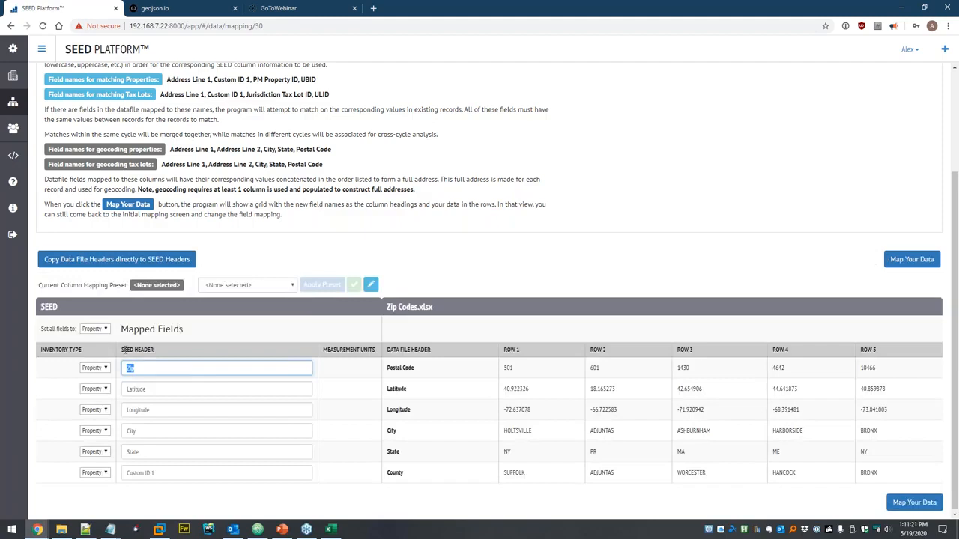
{"action": "type", "text": "po"}
{"action": "key", "text": "Down"}
{"action": "key", "text": "Return"}
{"action": "left_click", "coordinate": [910, 260]}
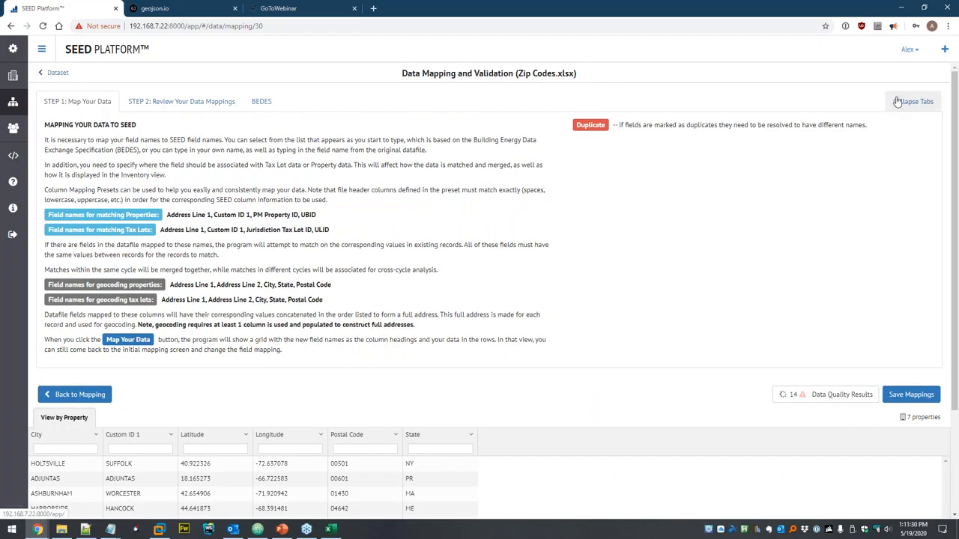
{"action": "left_click", "coordinate": [912, 101]}
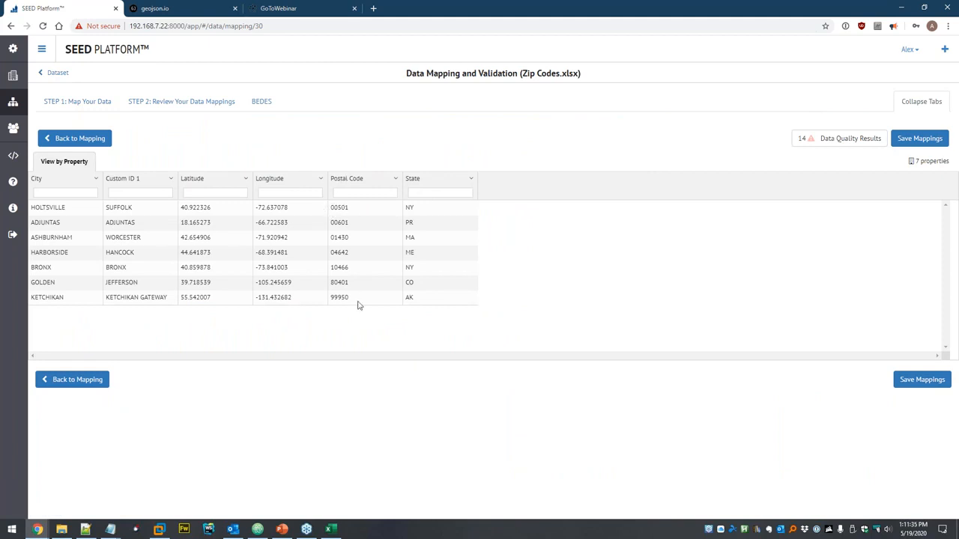
- Save the Zip Codes.xlsx mappings, import the 7 geocoded properties, and view them in the list
{"action": "left_click", "coordinate": [922, 380]}
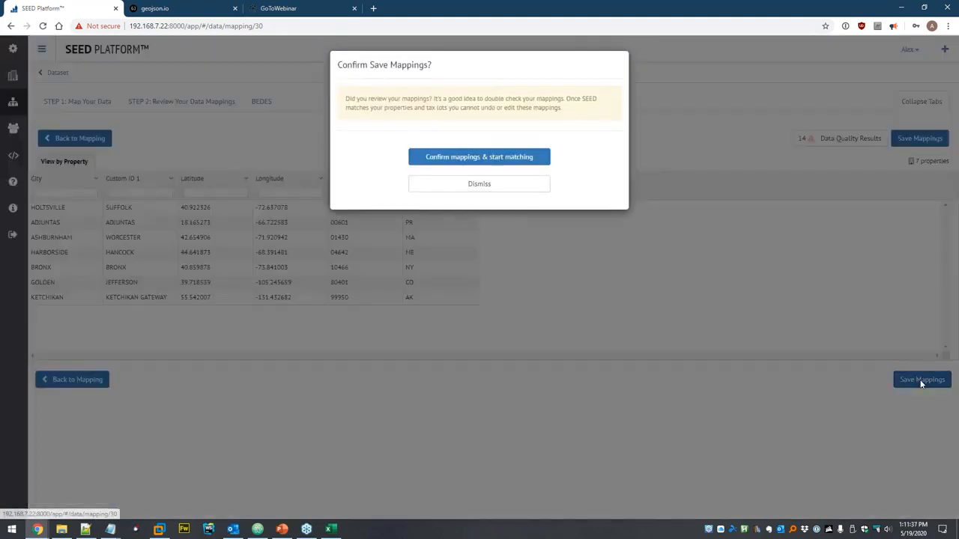
{"action": "left_click", "coordinate": [479, 157]}
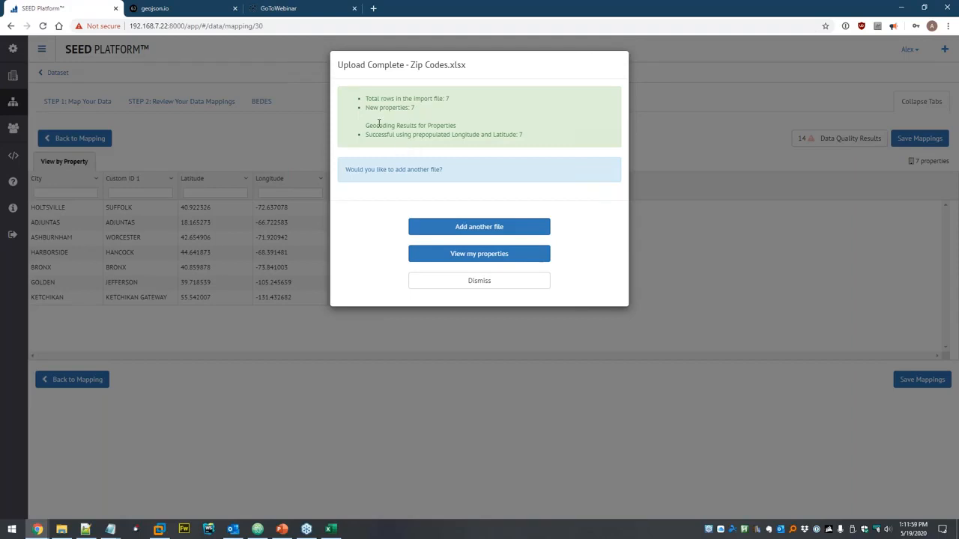
{"action": "left_click_drag", "start_coordinate": [366, 125], "coordinate": [473, 127]}
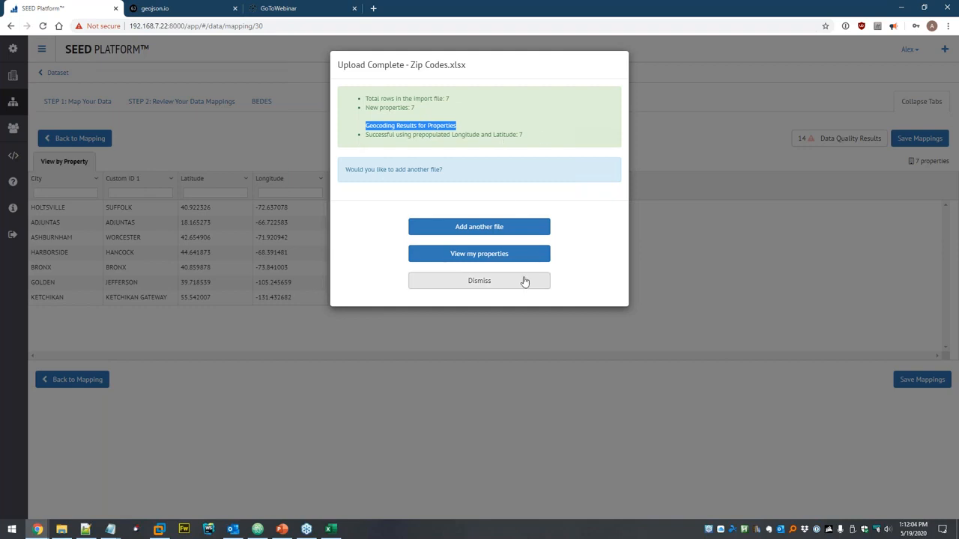
{"action": "left_click", "coordinate": [495, 256]}
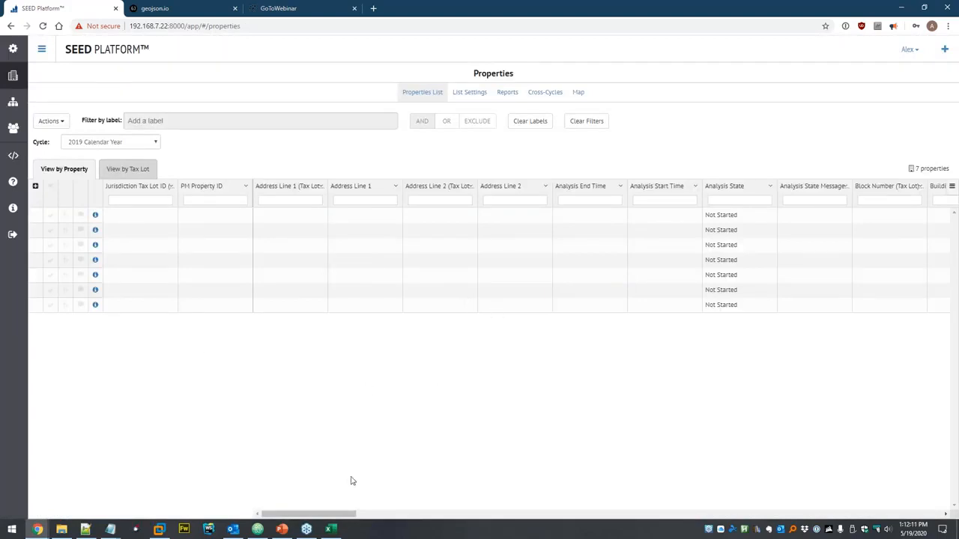
- Create a 'Populated' list profile showing only the 11 populated columns and refresh the list
{"action": "left_click_drag", "start_coordinate": [318, 517], "coordinate": [578, 524]}
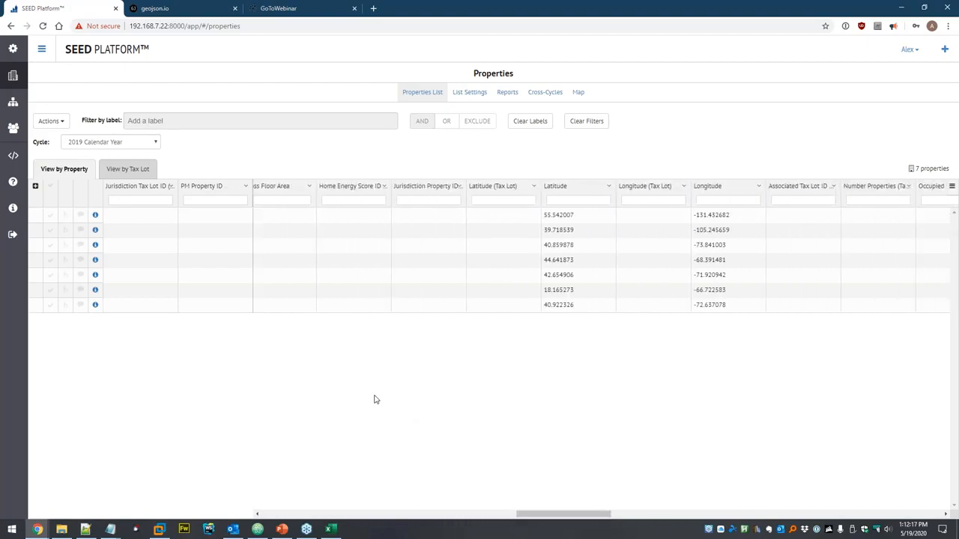
{"action": "left_click", "coordinate": [59, 122]}
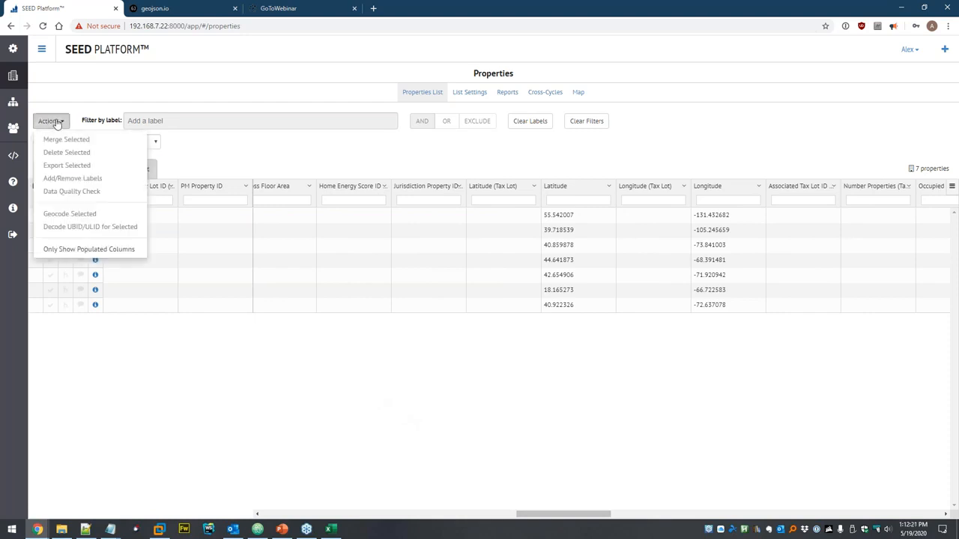
{"action": "left_click", "coordinate": [75, 249]}
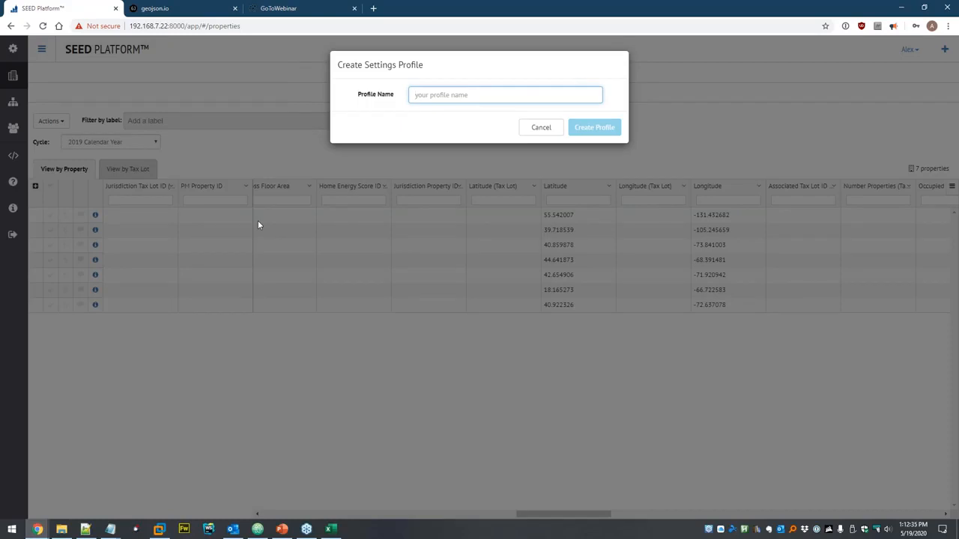
{"action": "type", "text": "Populat"}
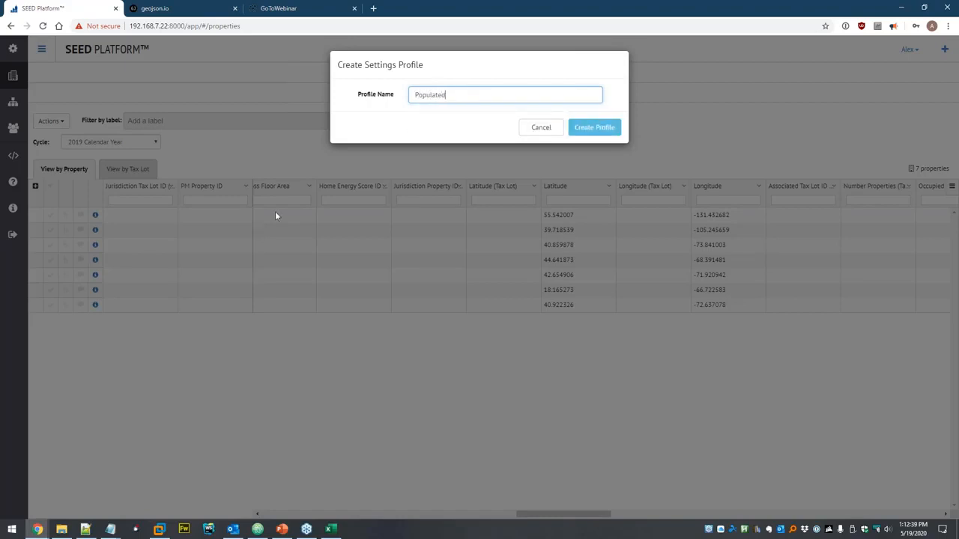
{"action": "type", "text": "ed"}
{"action": "left_click", "coordinate": [593, 128]}
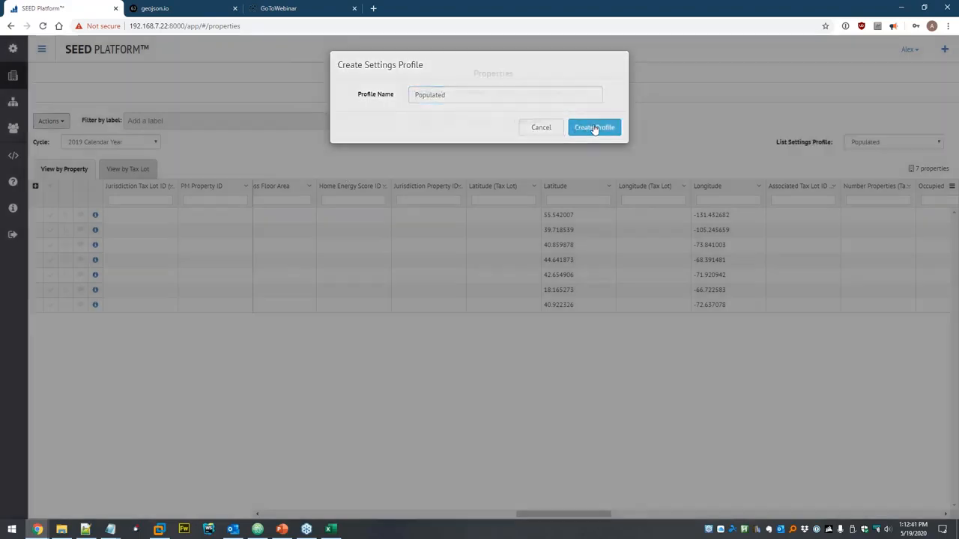
{"action": "left_click", "coordinate": [598, 129]}
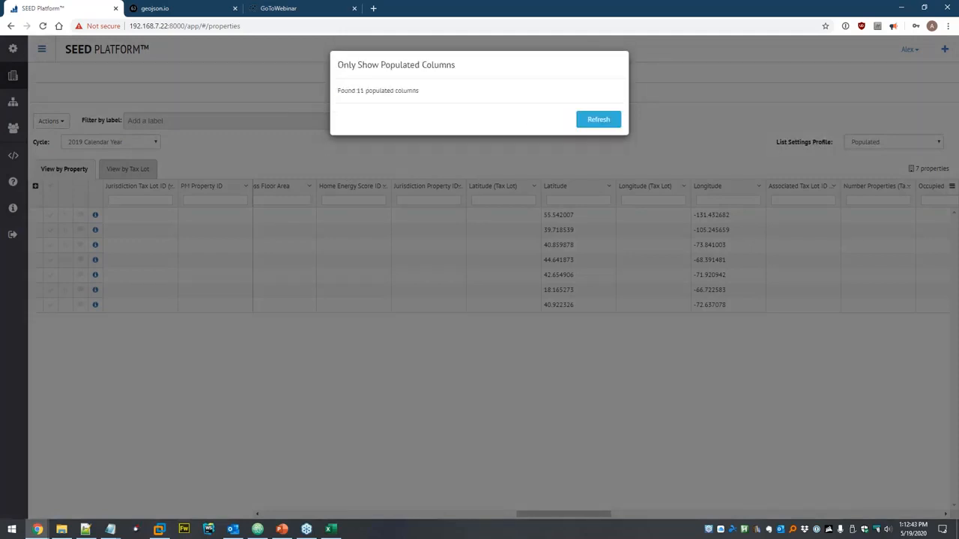
{"action": "left_click", "coordinate": [604, 123]}
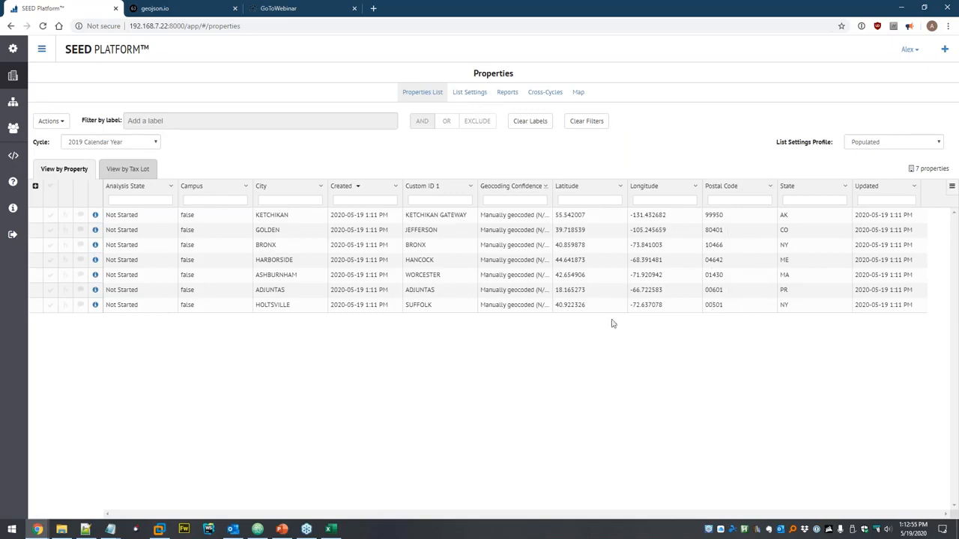
- Show the 7 properties on the map zoomed into New England, toggling Building Points off and on
{"action": "left_click", "coordinate": [581, 94]}
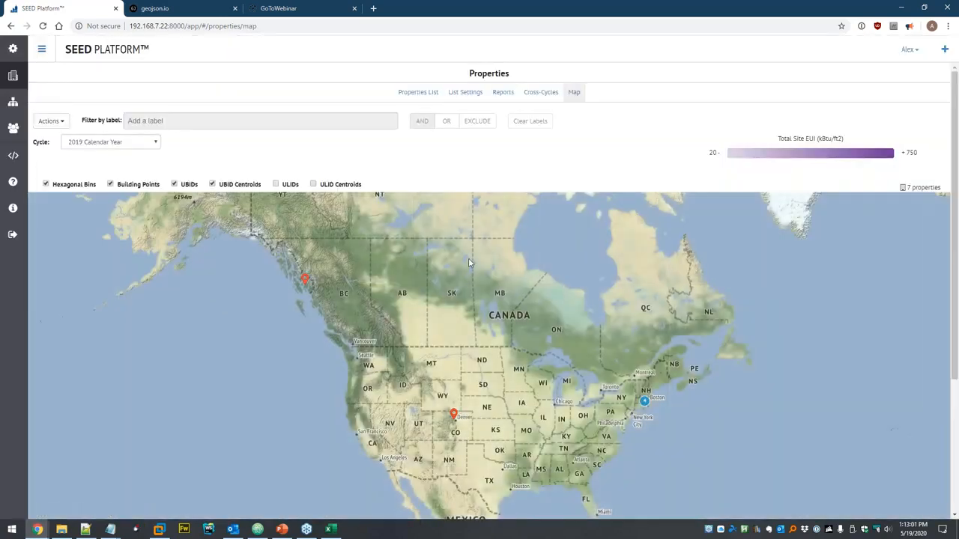
{"action": "left_click_drag", "start_coordinate": [486, 348], "coordinate": [458, 303]}
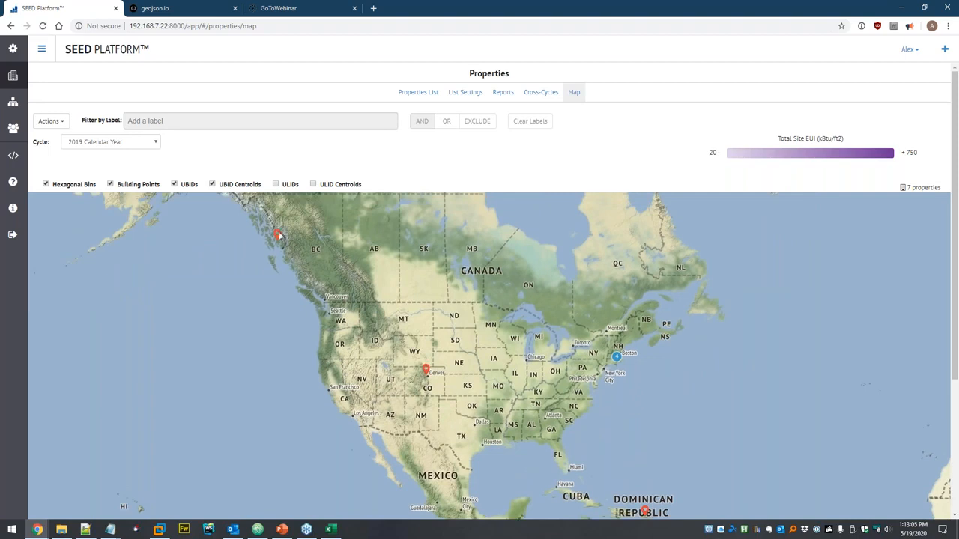
{"action": "left_click_drag", "start_coordinate": [665, 490], "coordinate": [554, 434]}
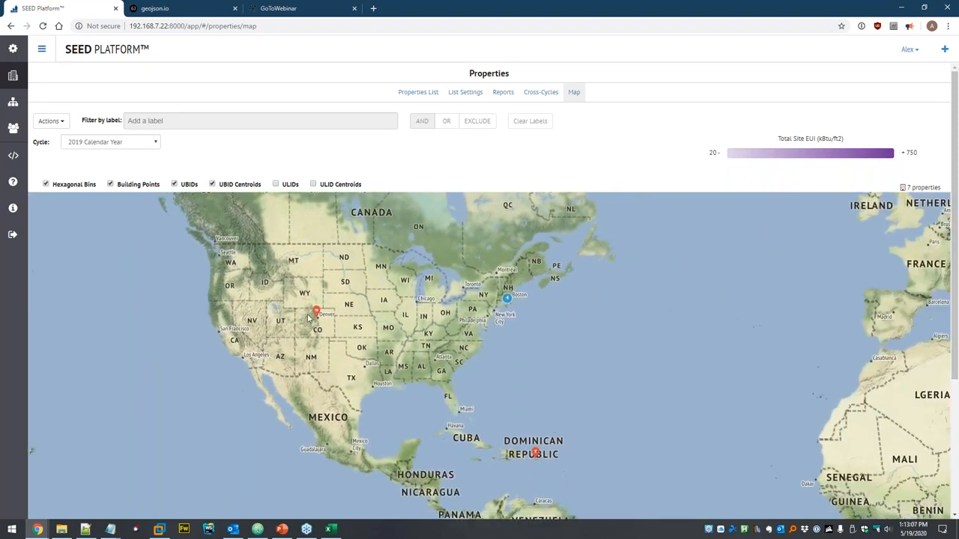
{"action": "left_click", "coordinate": [507, 299]}
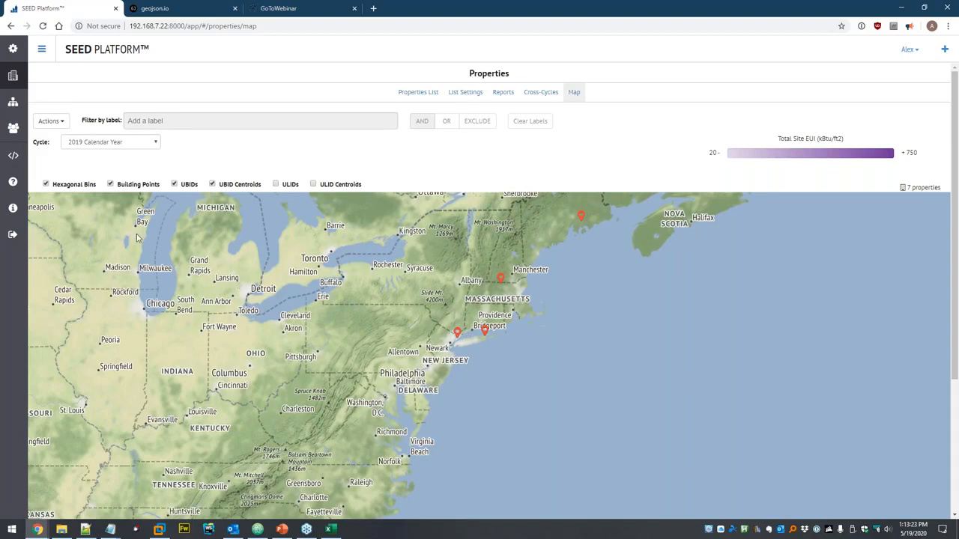
{"action": "left_click", "coordinate": [137, 186]}
{"action": "left_click", "coordinate": [135, 187]}
{"action": "left_click", "coordinate": [418, 93]}
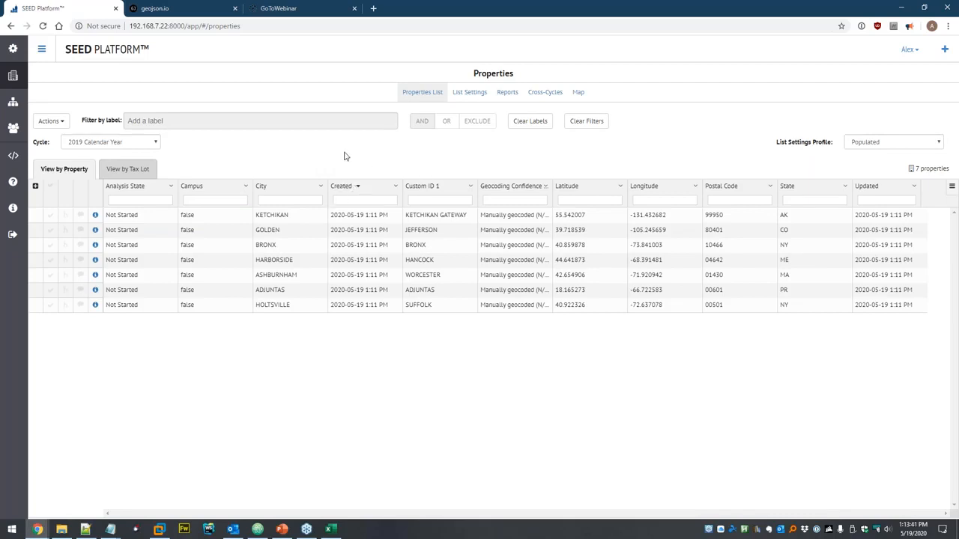
{"action": "left_click", "coordinate": [50, 185]}
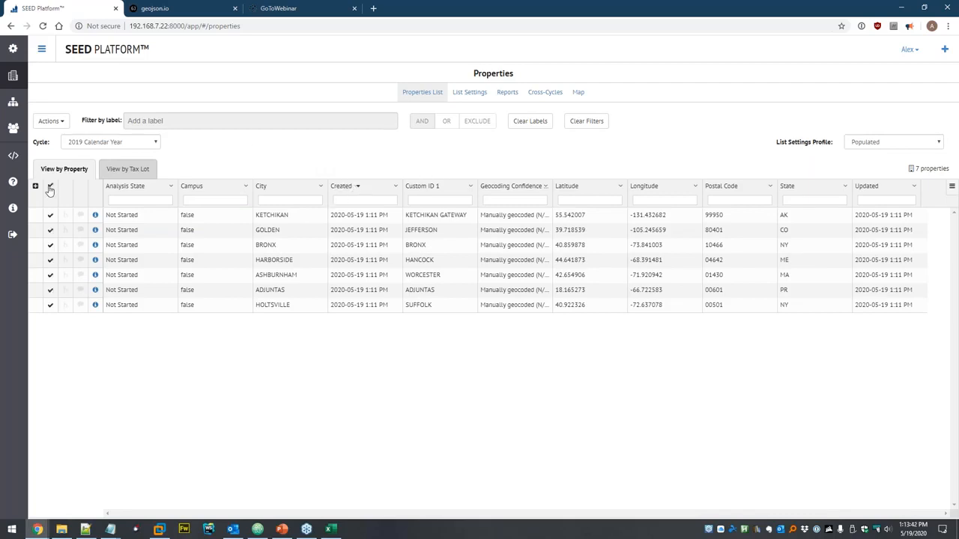
{"action": "left_click", "coordinate": [61, 122]}
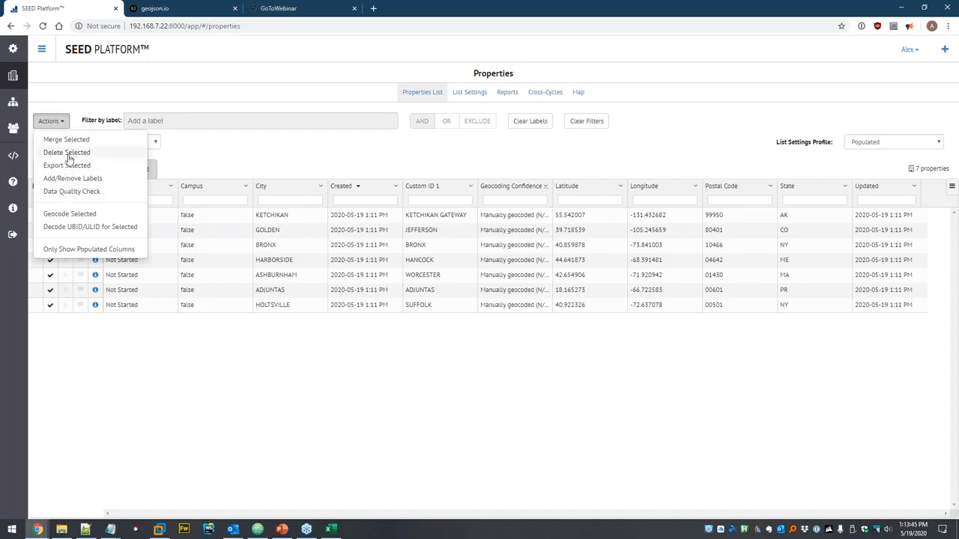
{"action": "left_click", "coordinate": [67, 154]}
{"action": "left_click", "coordinate": [578, 118]}
{"action": "left_click", "coordinate": [607, 116]}
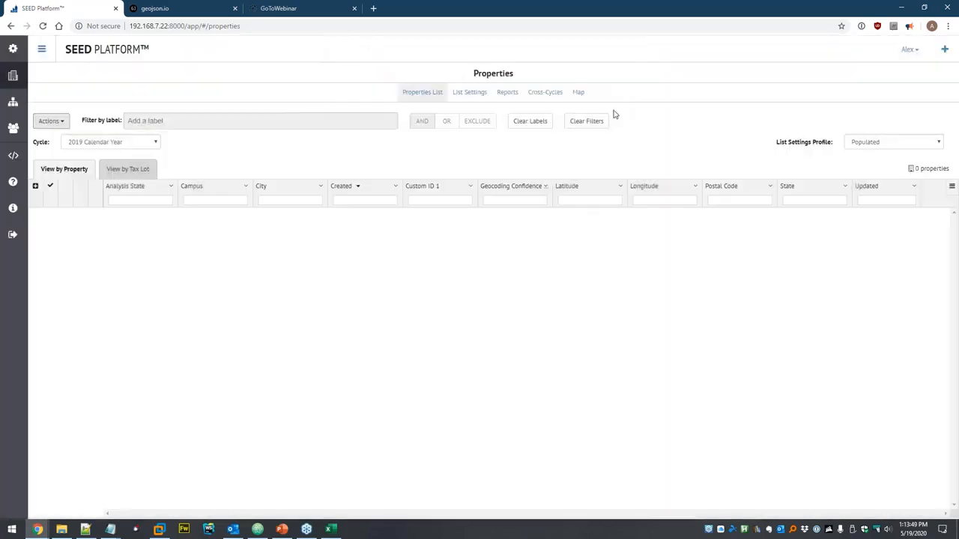
{"action": "left_click", "coordinate": [852, 142]}
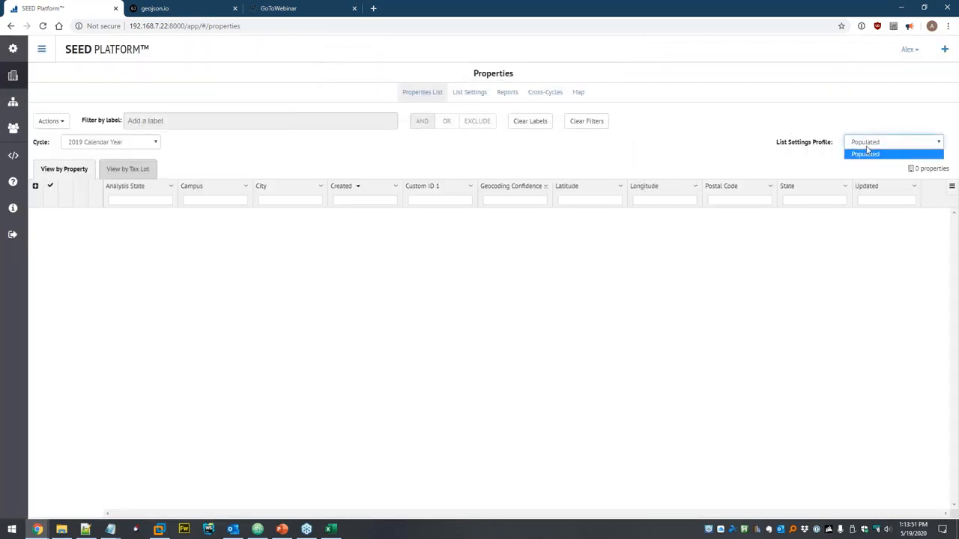
{"action": "left_click", "coordinate": [869, 152]}
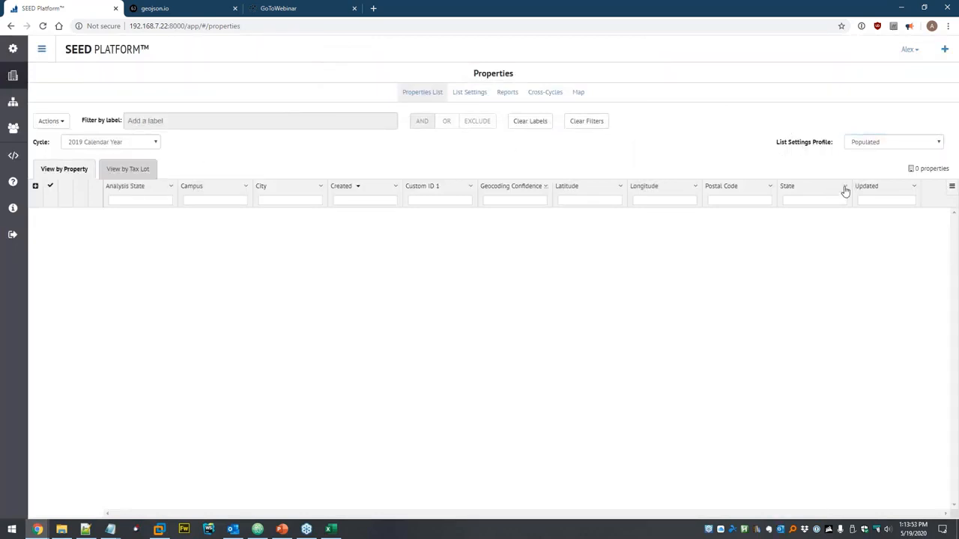
{"action": "left_click", "coordinate": [867, 147]}
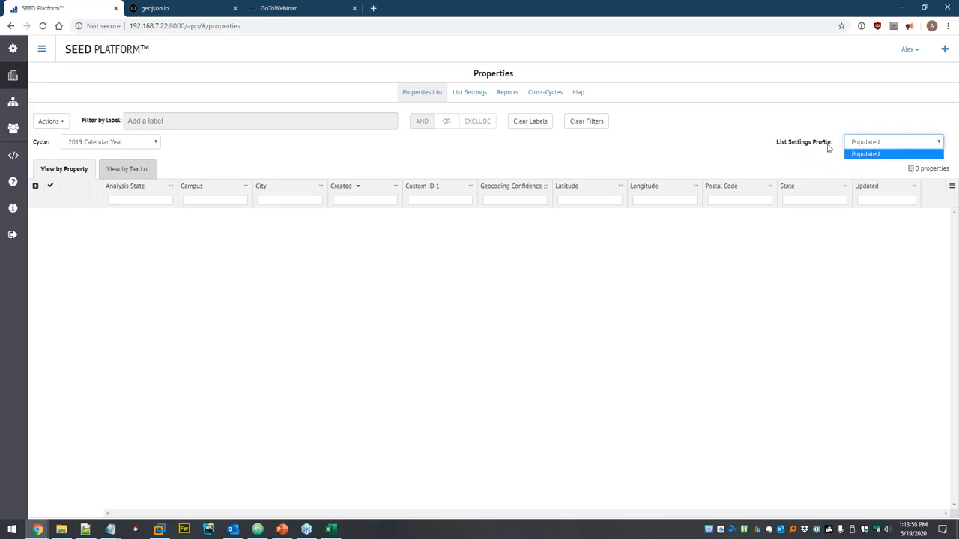
{"action": "left_click", "coordinate": [738, 139]}
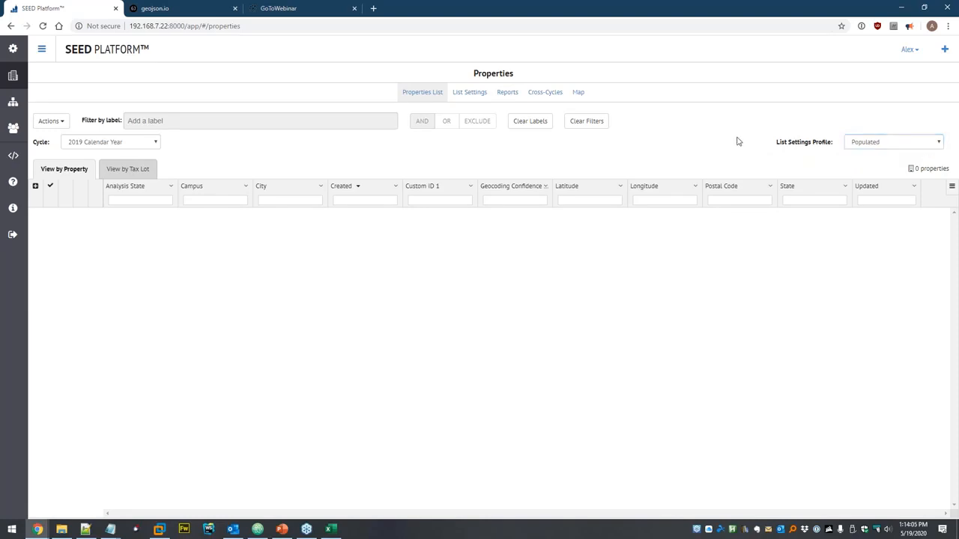
{"action": "left_click", "coordinate": [470, 93]}
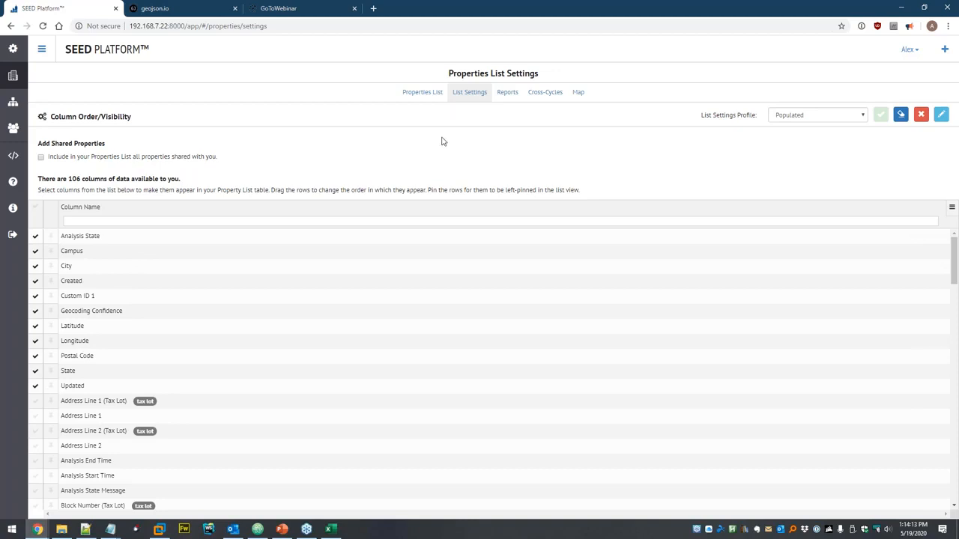
{"action": "left_click", "coordinate": [424, 92]}
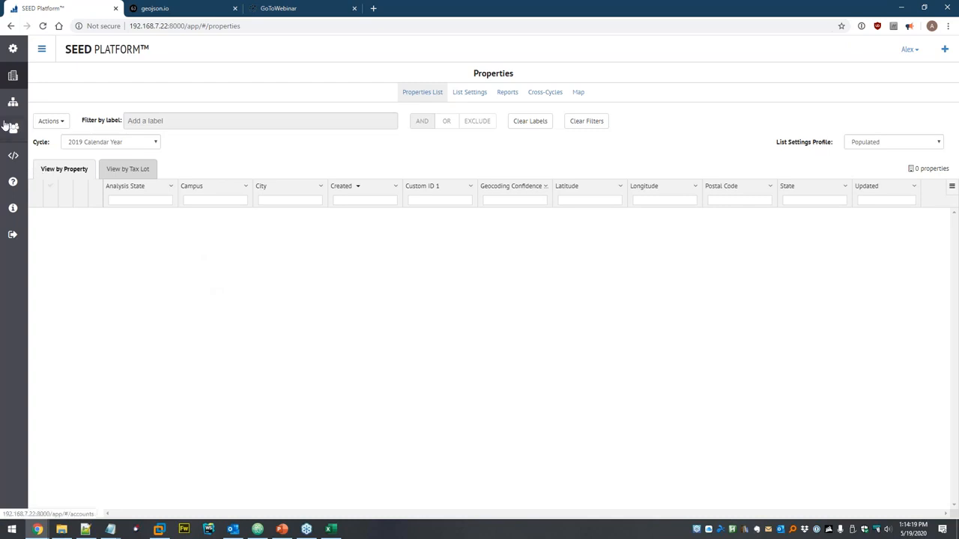
- Go to Organizations and open the organization's Settings page
{"action": "left_click", "coordinate": [14, 129]}
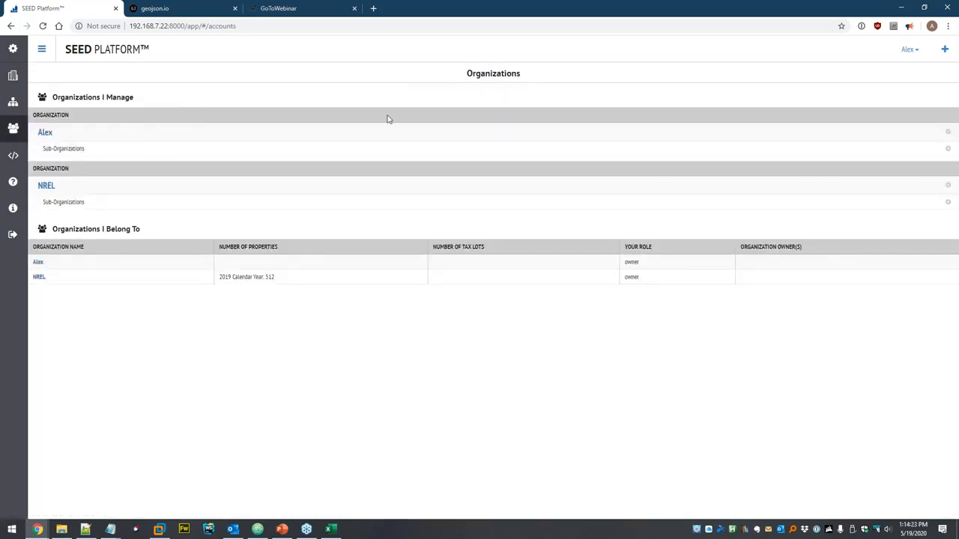
{"action": "mouse_move", "coordinate": [588, 129]}
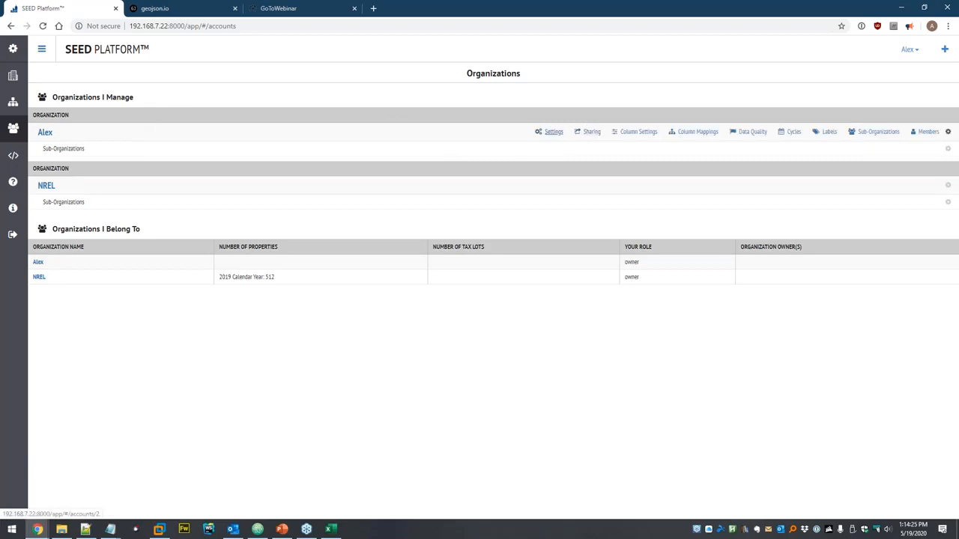
{"action": "left_click", "coordinate": [554, 132]}
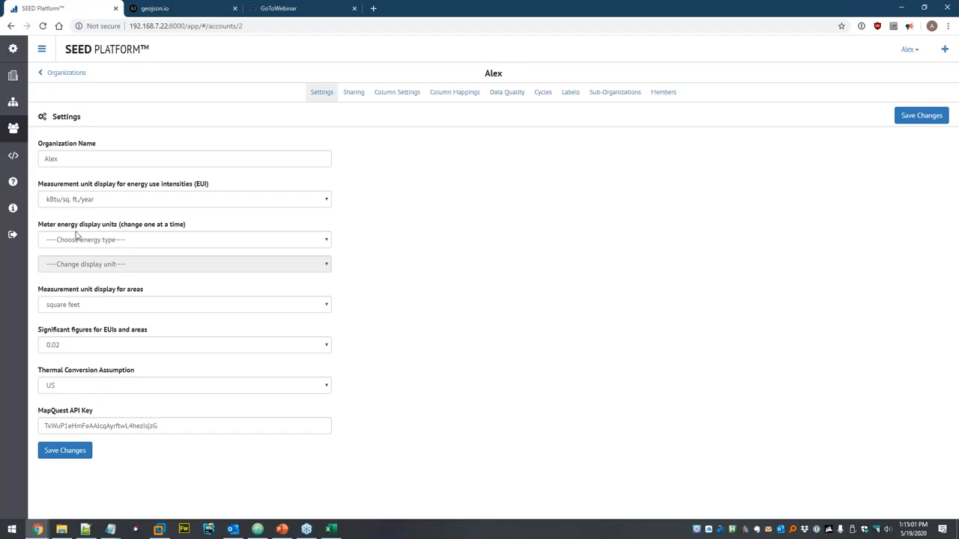
- Review the EUI unit and meter energy type options unchanged, then go to Column Settings
{"action": "left_click", "coordinate": [84, 207]}
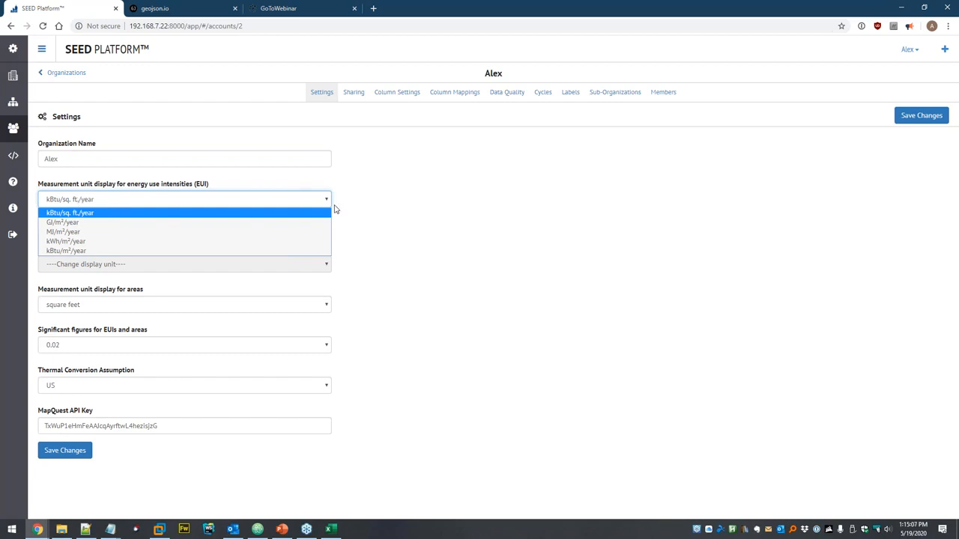
{"action": "left_click", "coordinate": [384, 198]}
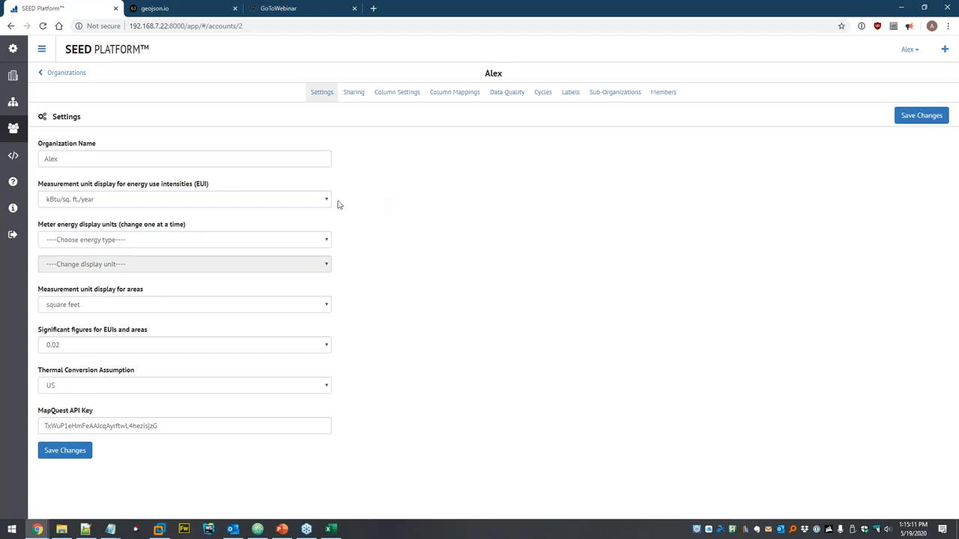
{"action": "left_click", "coordinate": [114, 241]}
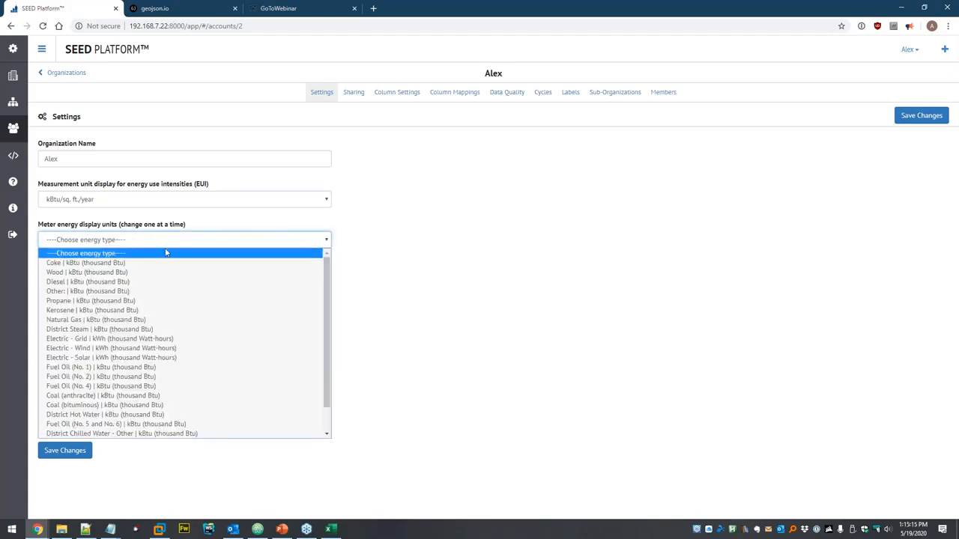
{"action": "left_click", "coordinate": [108, 220]}
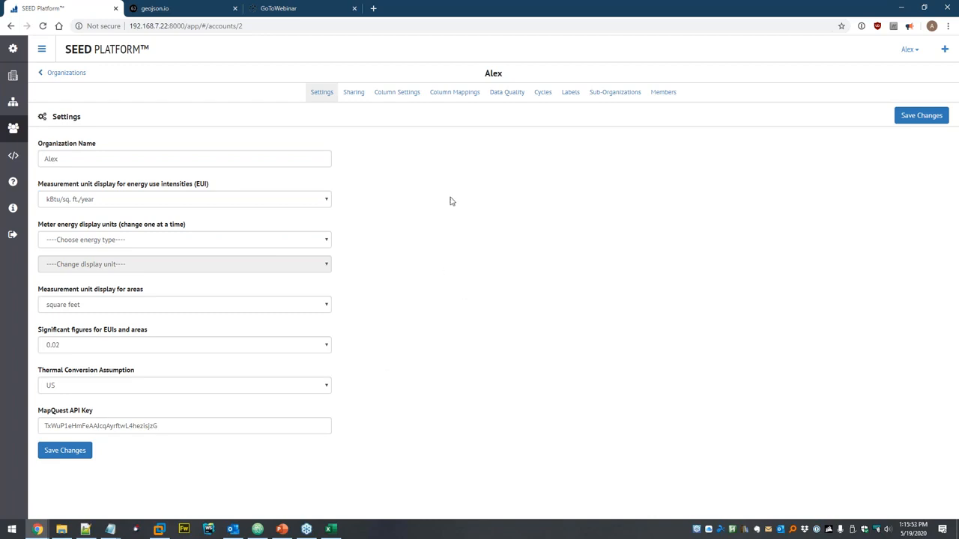
{"action": "left_click", "coordinate": [402, 94]}
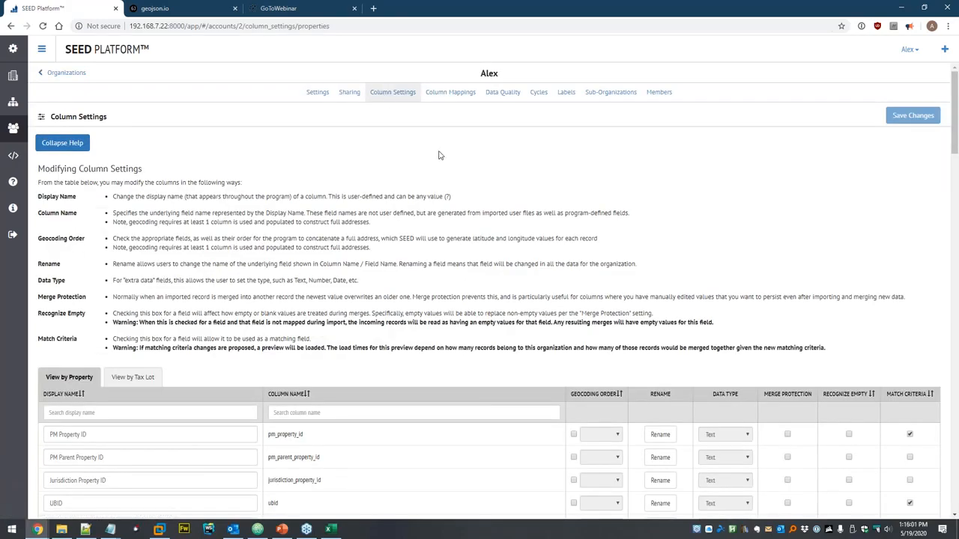
- Sort the organization's column settings by Match Criteria and scroll back to the top
{"action": "scroll", "coordinate": [397, 172], "scroll_direction": "down", "scroll_amount": 4}
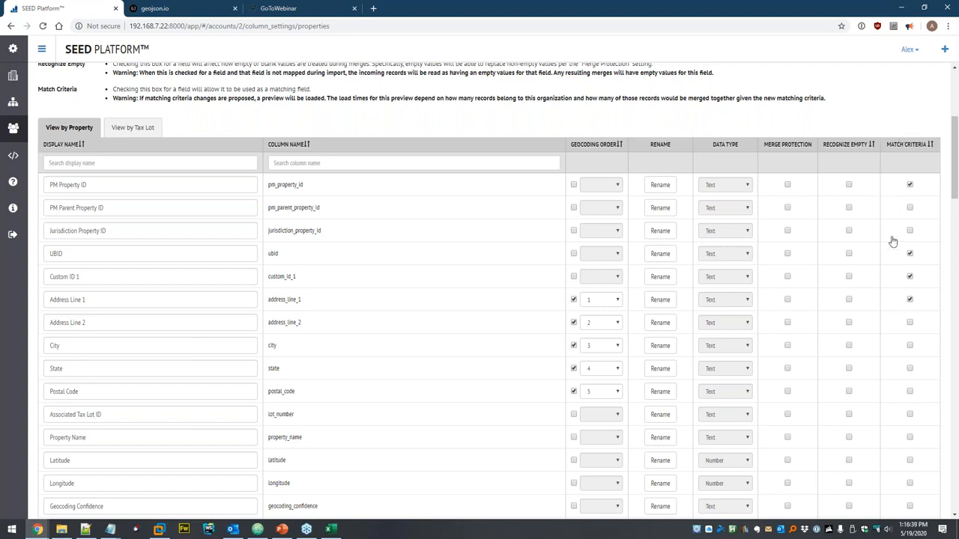
{"action": "left_click", "coordinate": [932, 145]}
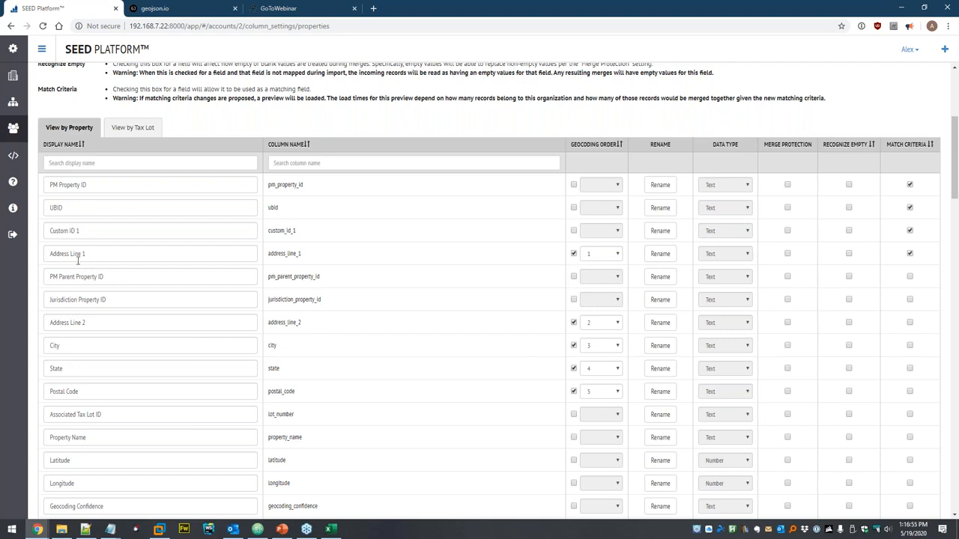
{"action": "scroll", "coordinate": [170, 213], "scroll_direction": "up", "scroll_amount": 2}
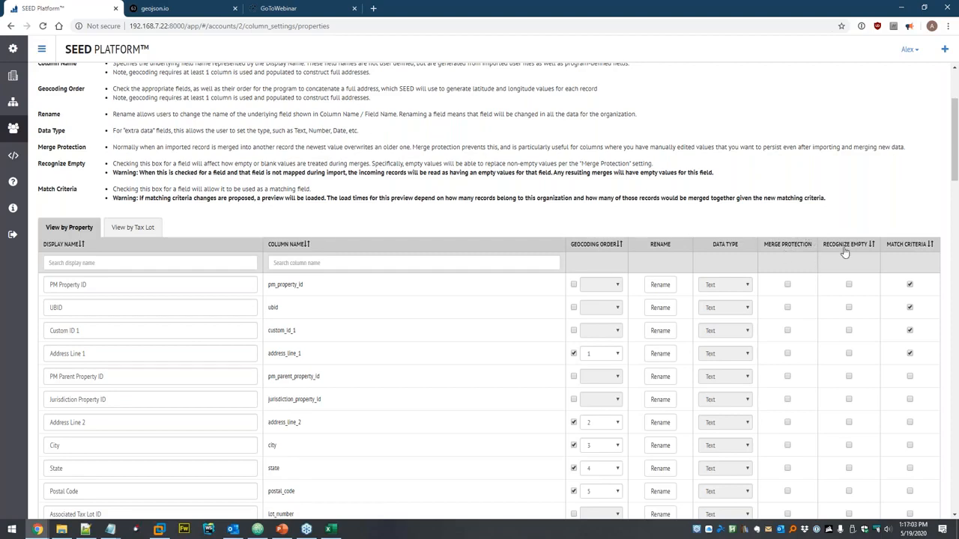
{"action": "scroll", "coordinate": [177, 192], "scroll_direction": "up", "scroll_amount": 2}
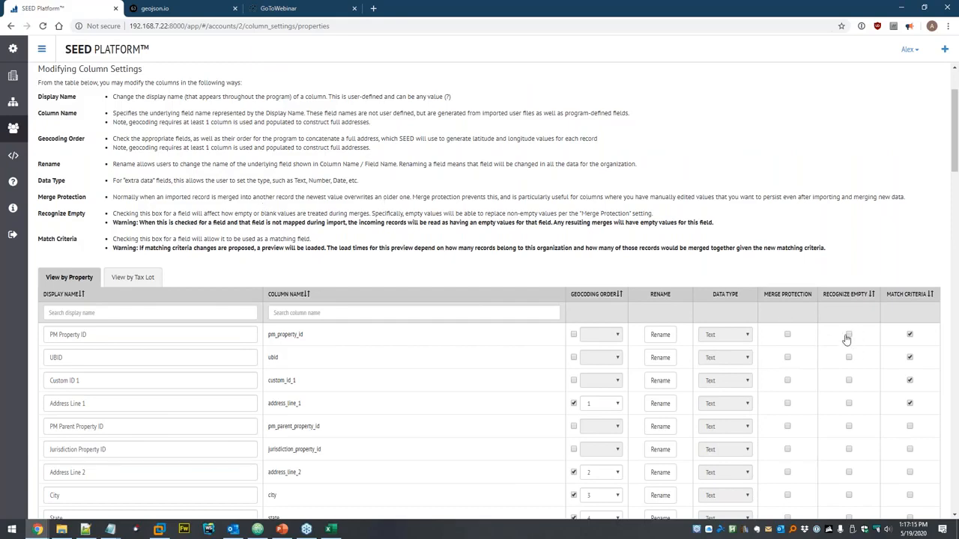
{"action": "scroll", "coordinate": [749, 225], "scroll_direction": "up", "scroll_amount": 2}
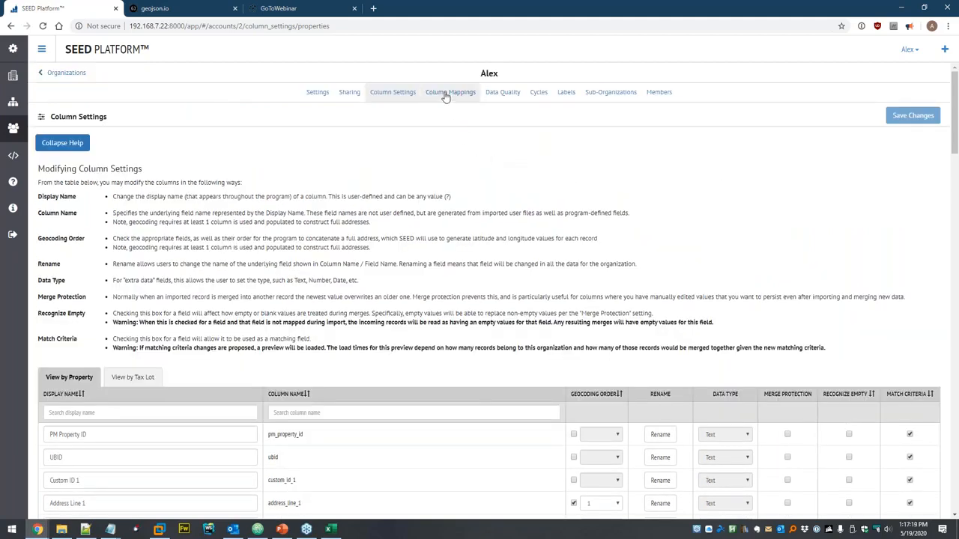
- Review the Portfolio Manager Defaults column mapping preset and scroll through its mapped fields
{"action": "left_click", "coordinate": [447, 94]}
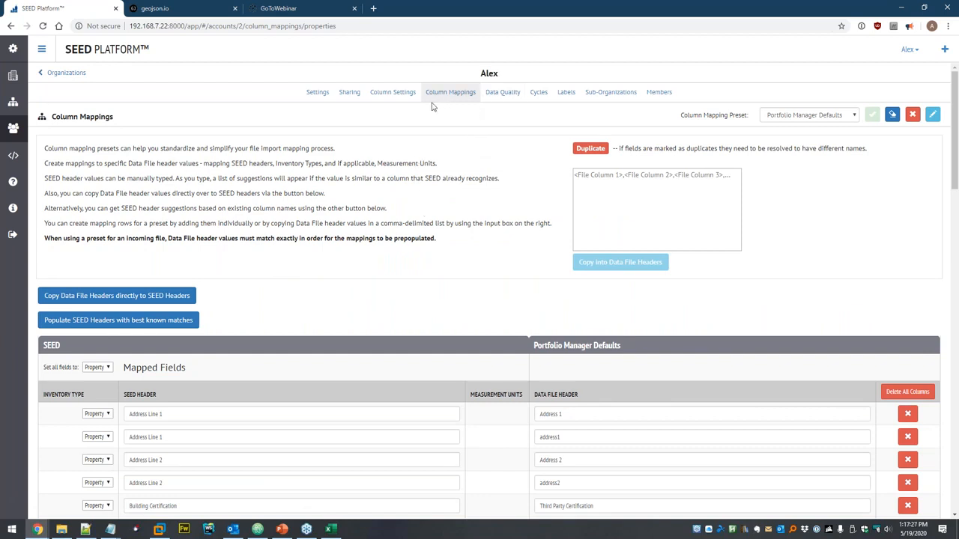
{"action": "left_click", "coordinate": [824, 118]}
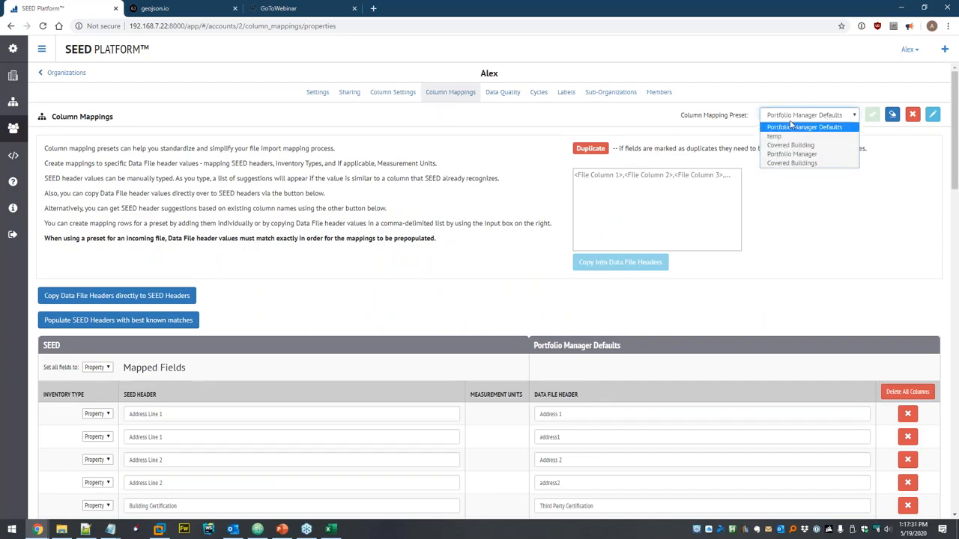
{"action": "left_click", "coordinate": [692, 124]}
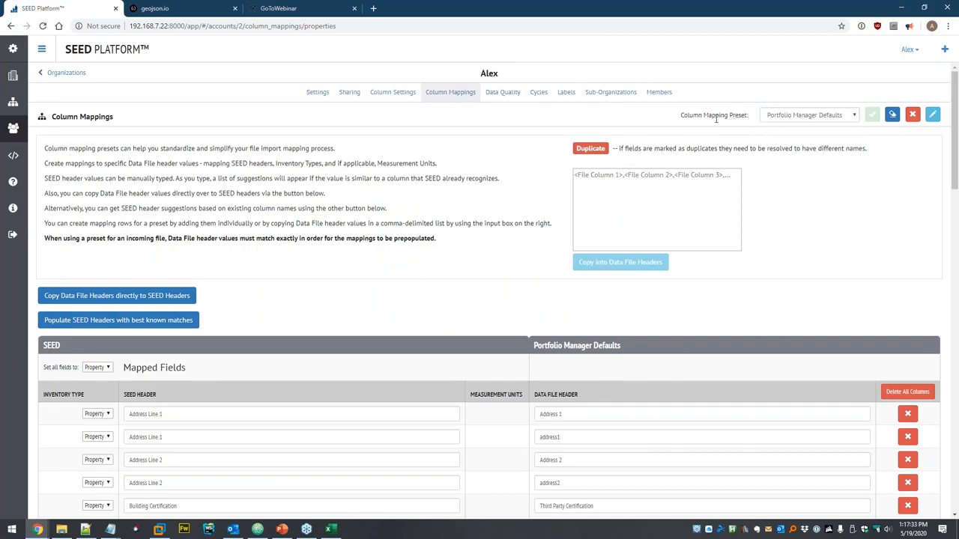
{"action": "scroll", "coordinate": [389, 173], "scroll_direction": "down", "scroll_amount": 2}
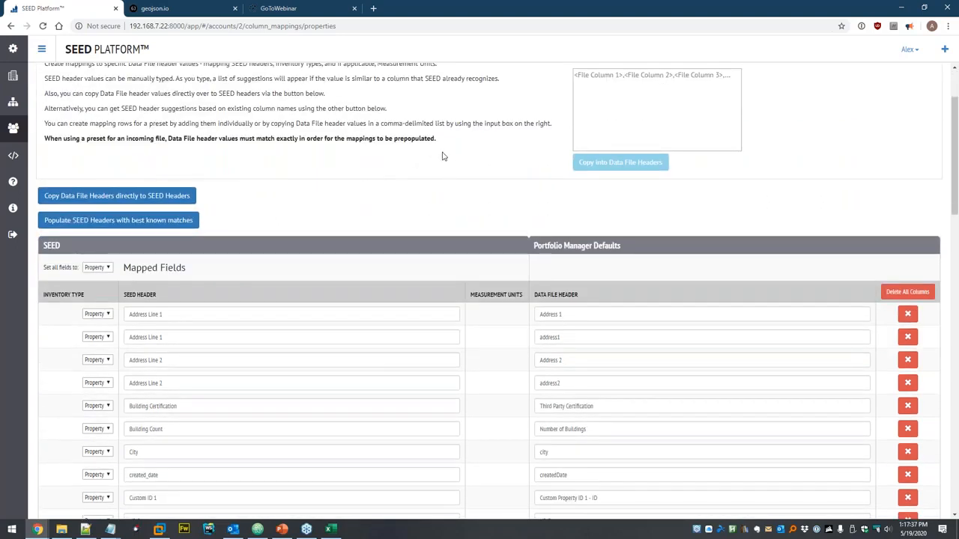
{"action": "scroll", "coordinate": [449, 159], "scroll_direction": "down", "scroll_amount": 2}
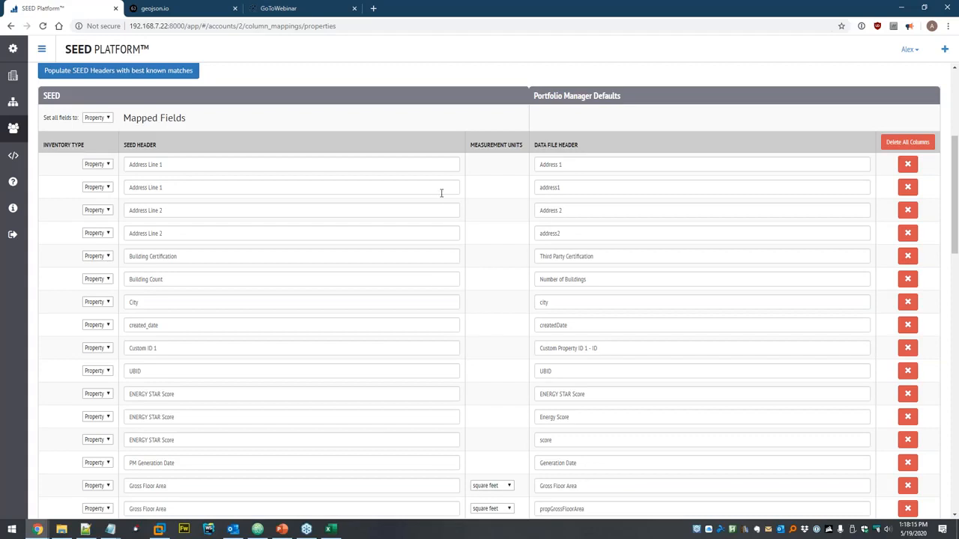
{"action": "scroll", "coordinate": [509, 221], "scroll_direction": "up", "scroll_amount": 1}
{"action": "scroll", "coordinate": [509, 221], "scroll_direction": "up", "scroll_amount": 3}
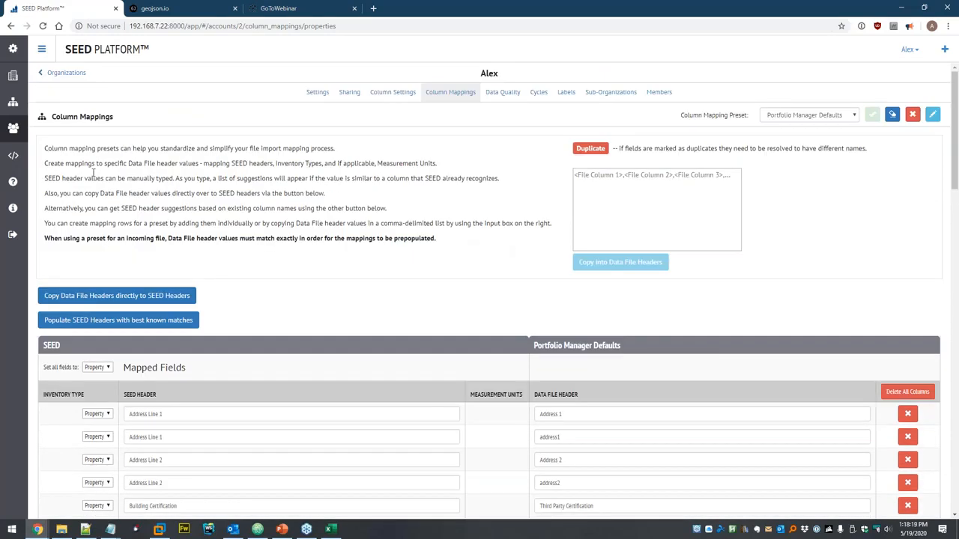
- Delete Zip Codes.xlsx from the data set
{"action": "left_click", "coordinate": [13, 101]}
{"action": "left_click", "coordinate": [41, 109]}
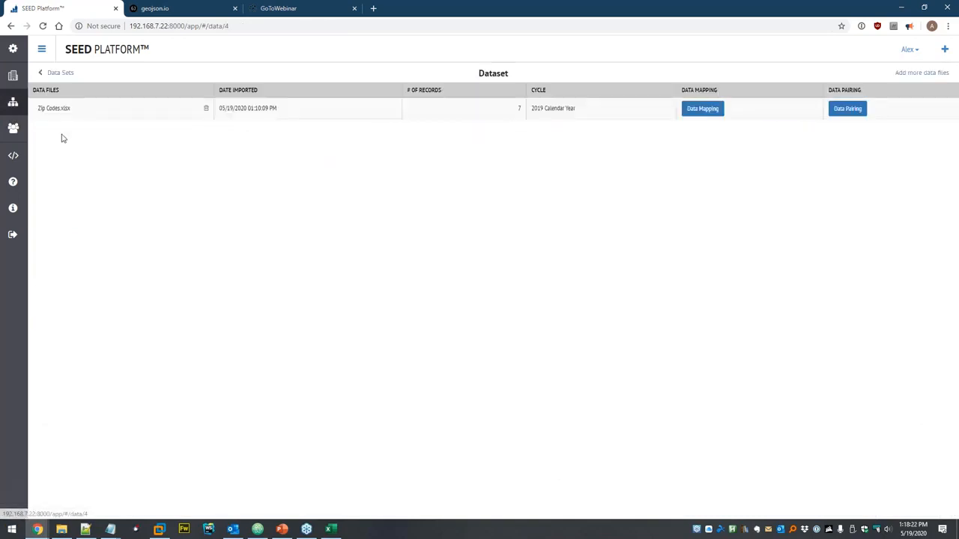
{"action": "left_click", "coordinate": [207, 110]}
{"action": "left_click", "coordinate": [583, 123]}
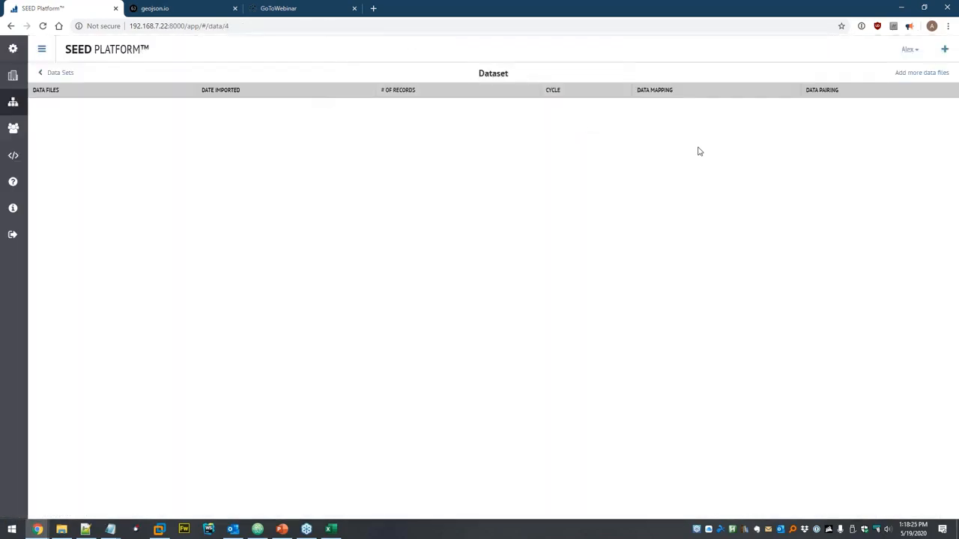
- Start a spreadsheet upload, browse to C:\seed\Geocoding, and open Addresses.xlsx in Excel
{"action": "left_click", "coordinate": [917, 73]}
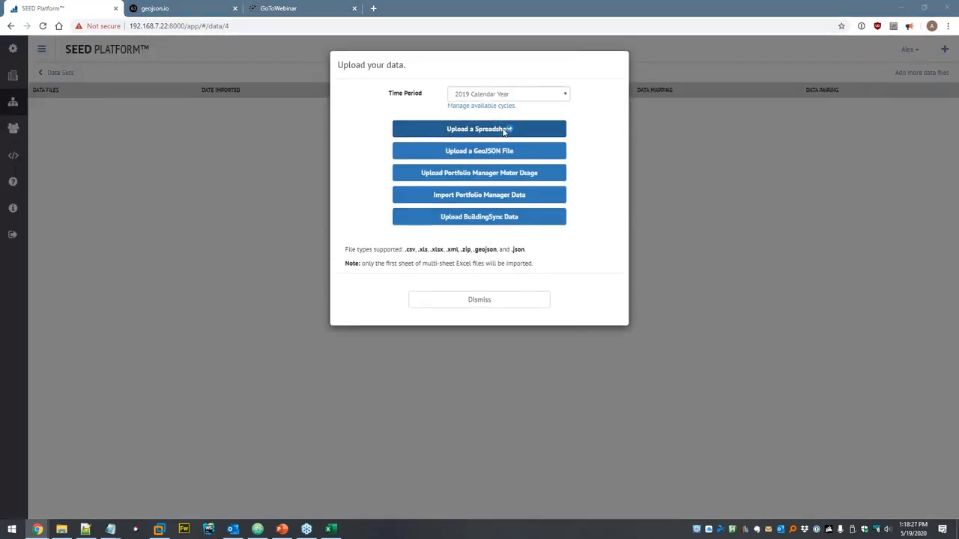
{"action": "left_click", "coordinate": [504, 131]}
{"action": "left_click", "coordinate": [155, 25]}
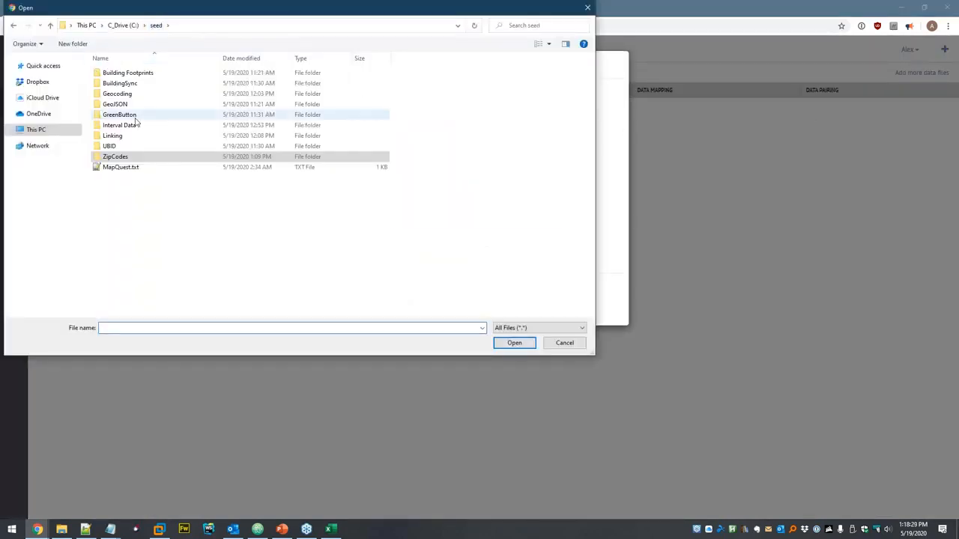
{"action": "double_click", "coordinate": [139, 93]}
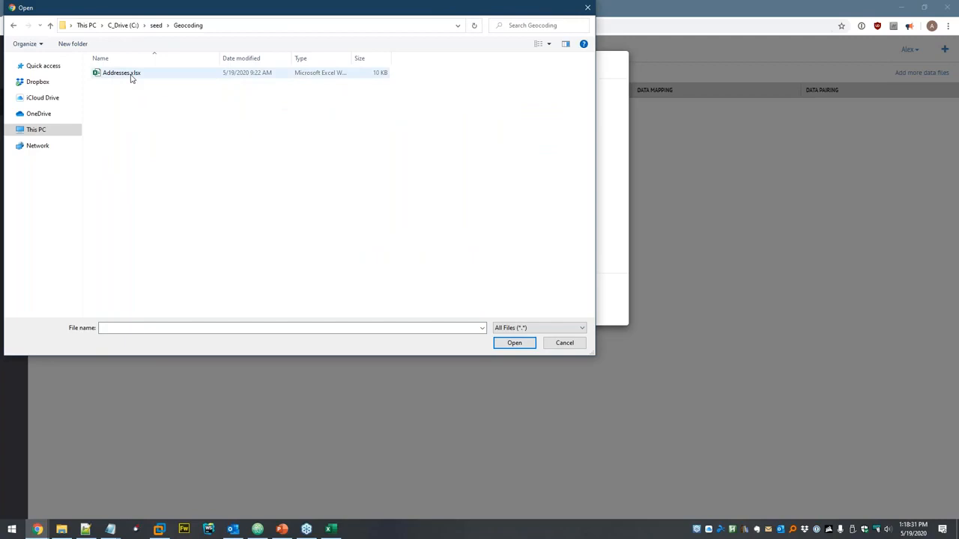
{"action": "left_click", "coordinate": [131, 78]}
{"action": "right_click", "coordinate": [130, 75]}
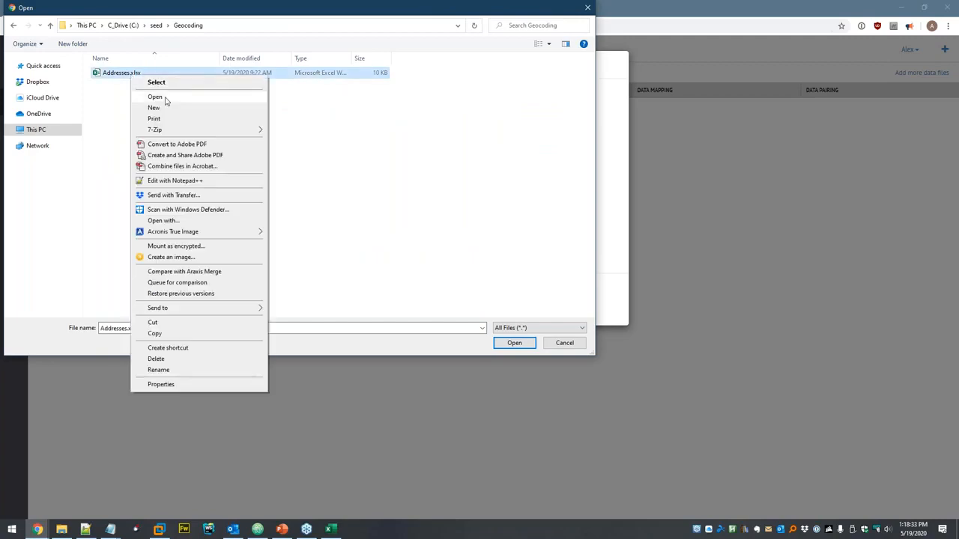
{"action": "left_click", "coordinate": [165, 97]}
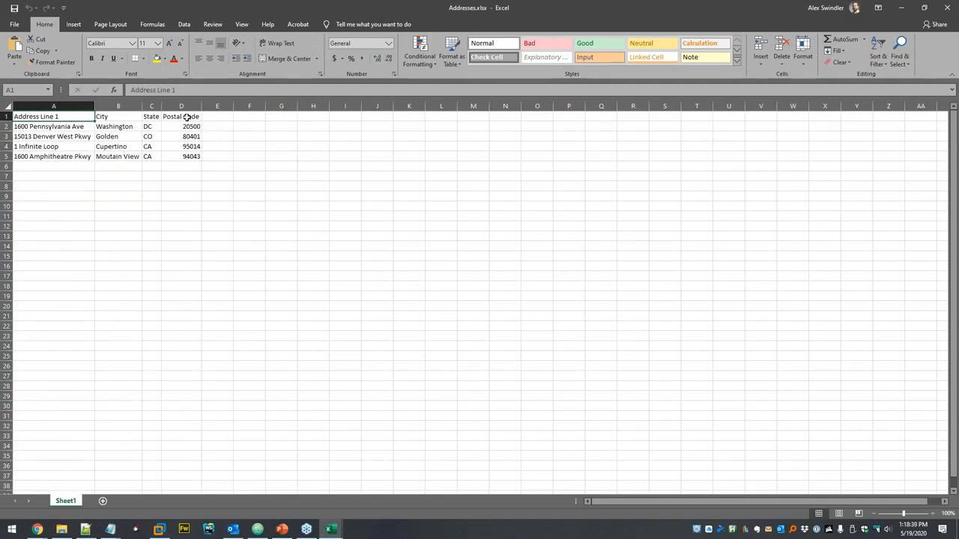
- Check the four street addresses in Addresses.xlsx, then upload the file to the SEED dataset
{"action": "left_click", "coordinate": [75, 127]}
{"action": "left_click", "coordinate": [82, 138]}
{"action": "left_click", "coordinate": [72, 148]}
{"action": "left_click", "coordinate": [78, 157]}
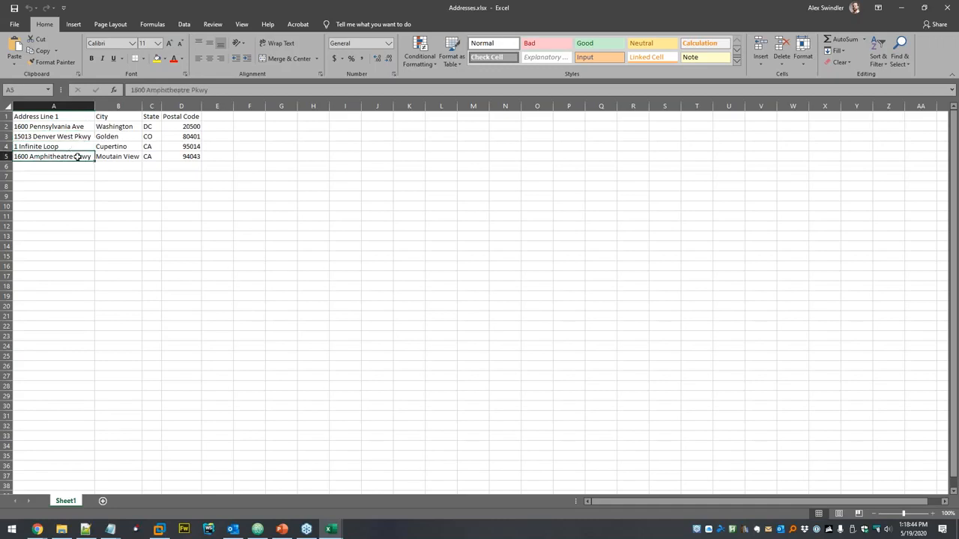
{"action": "left_click", "coordinate": [142, 200]}
{"action": "key", "text": "ctrl+Tab"}
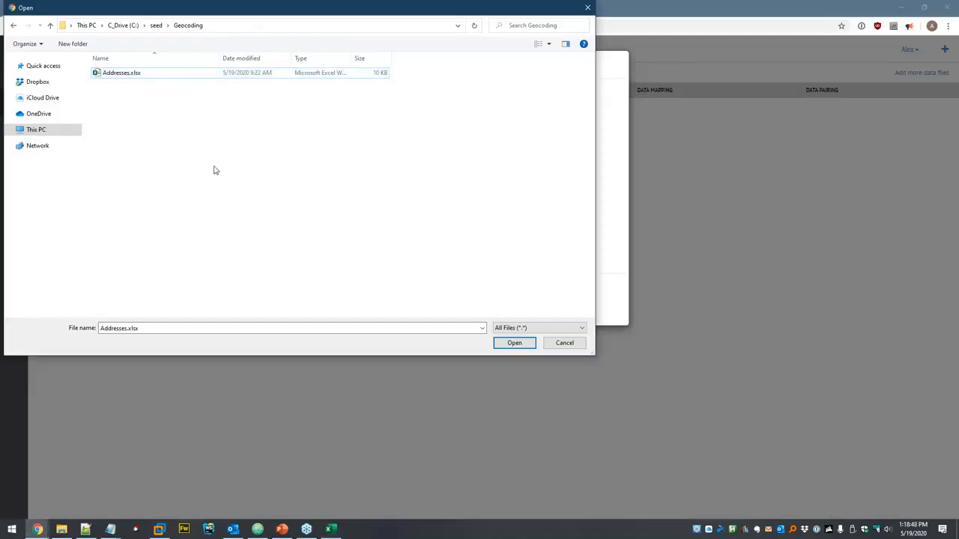
{"action": "double_click", "coordinate": [131, 73]}
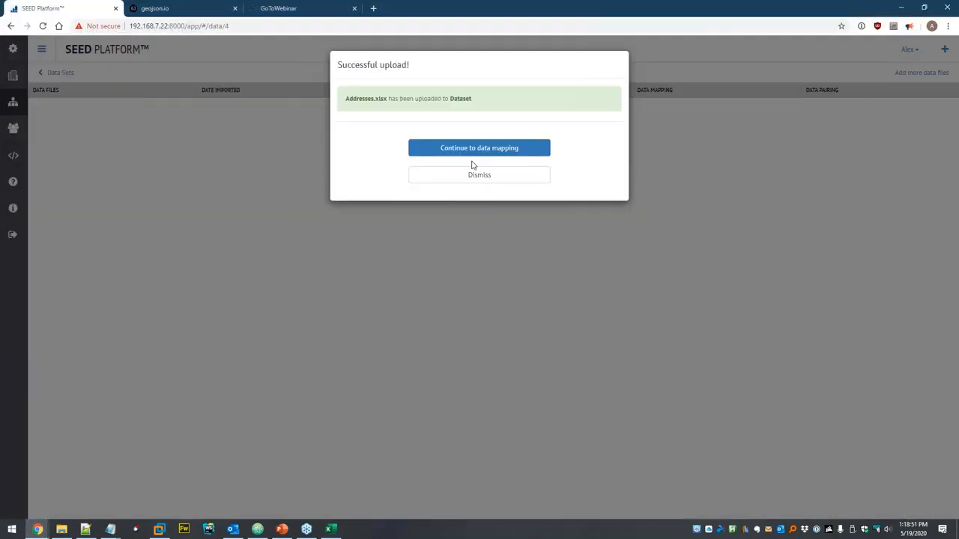
- Map the Addresses.xlsx headers directly to SEED fields and preview the four mapped properties
{"action": "left_click", "coordinate": [474, 155]}
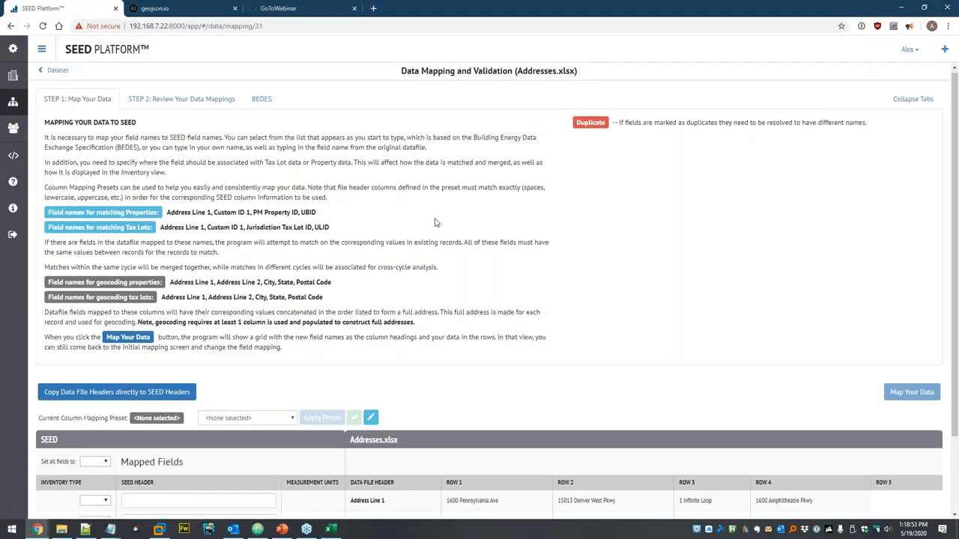
{"action": "scroll", "coordinate": [278, 322], "scroll_direction": "down", "scroll_amount": 2}
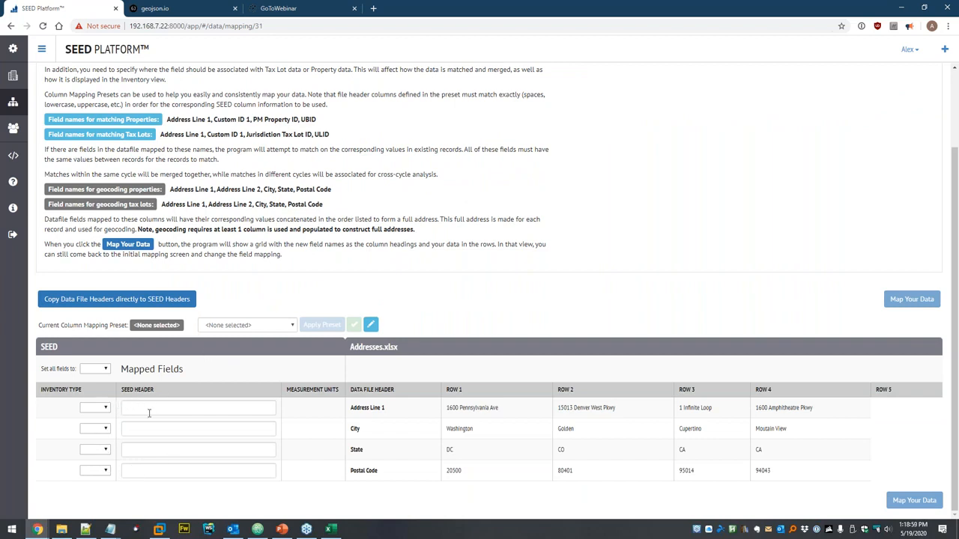
{"action": "left_click", "coordinate": [230, 324]}
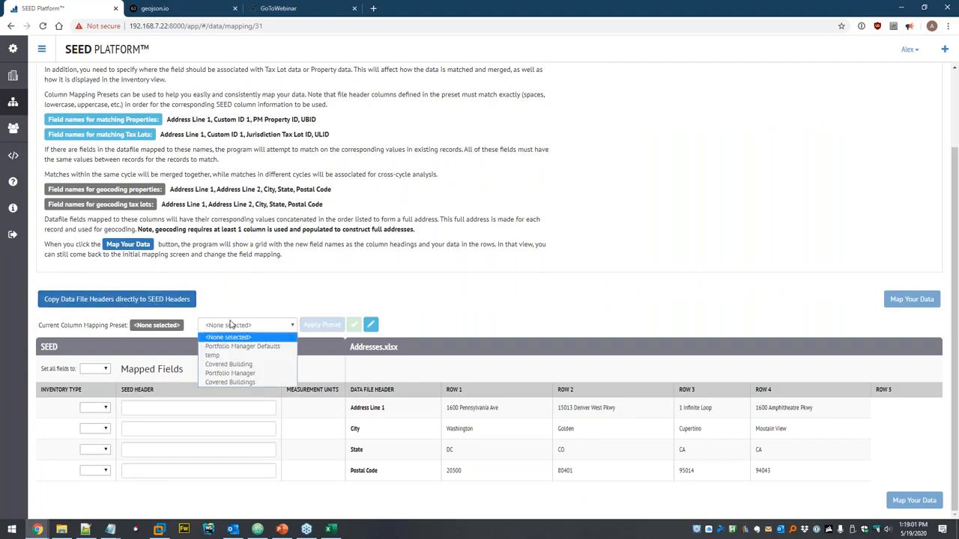
{"action": "left_click", "coordinate": [234, 306]}
{"action": "left_click", "coordinate": [135, 301]}
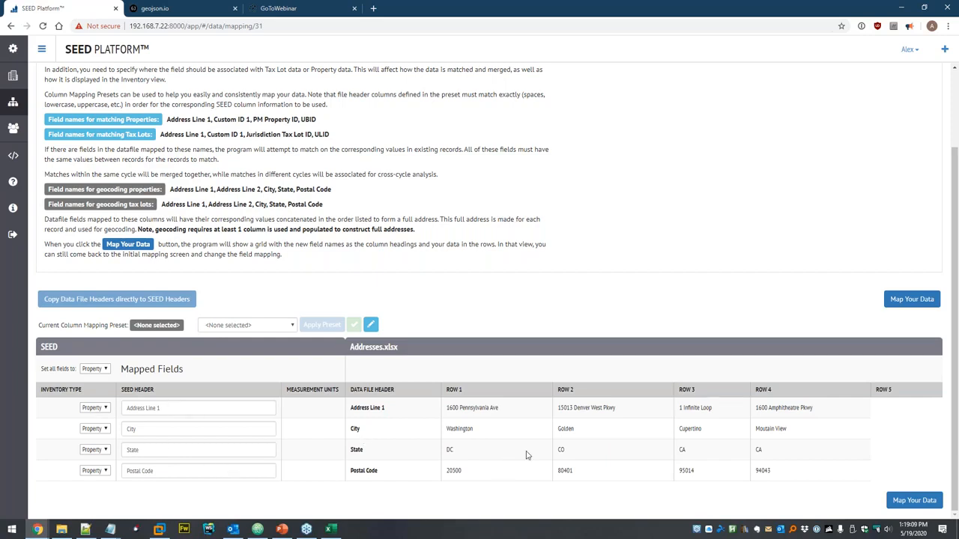
{"action": "left_click", "coordinate": [912, 501]}
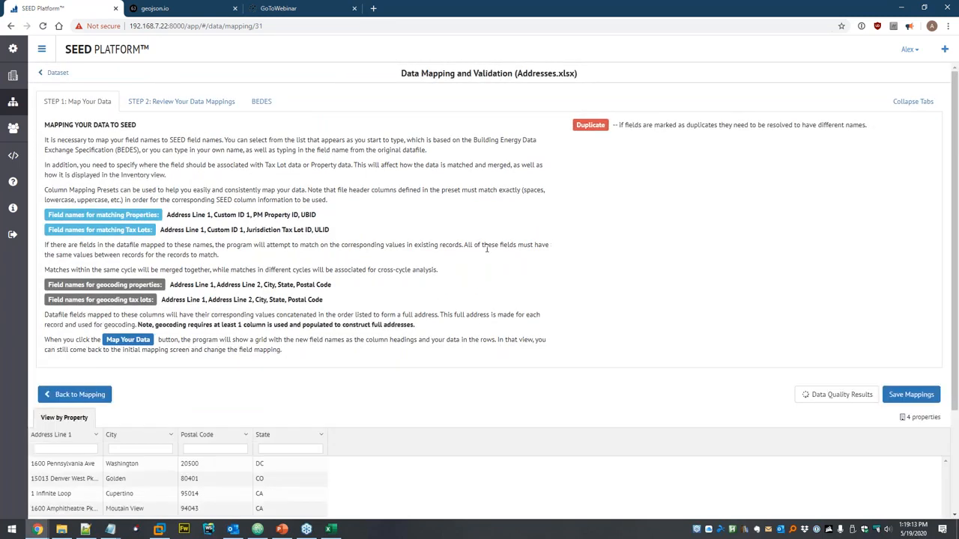
- Save the Addresses.xlsx mappings, import the four properties, and view them with geocoding results
{"action": "scroll", "coordinate": [479, 255], "scroll_direction": "down", "scroll_amount": 3}
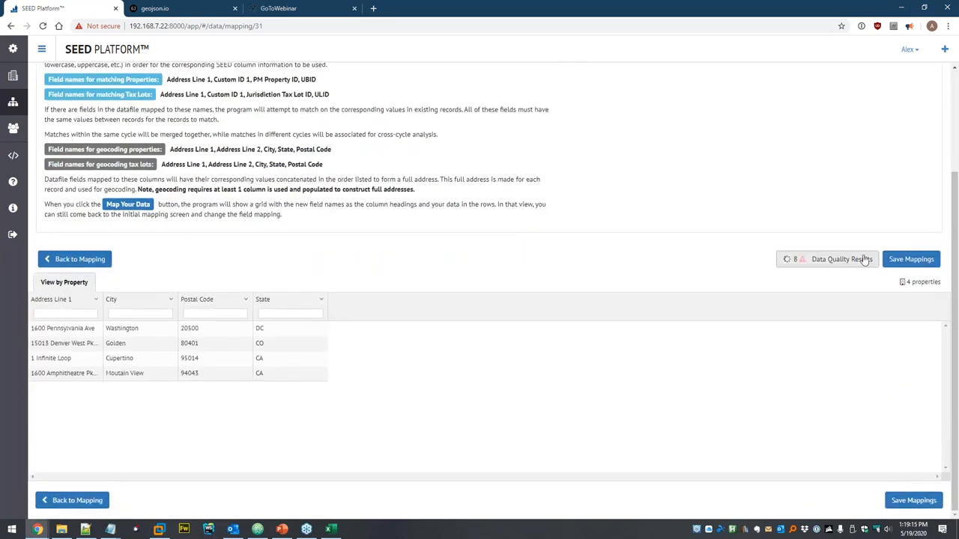
{"action": "left_click", "coordinate": [911, 259]}
{"action": "left_click", "coordinate": [494, 159]}
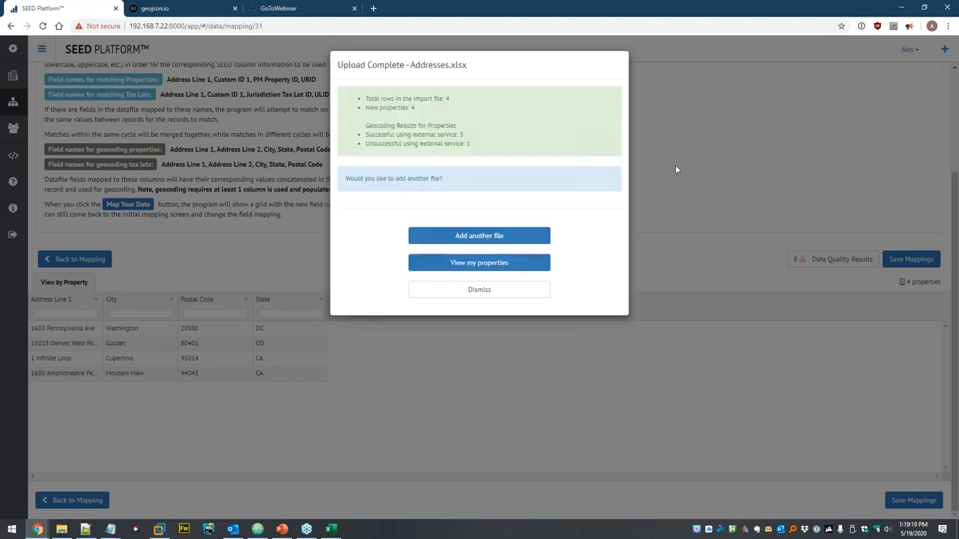
{"action": "left_click_drag", "start_coordinate": [365, 127], "coordinate": [463, 131]}
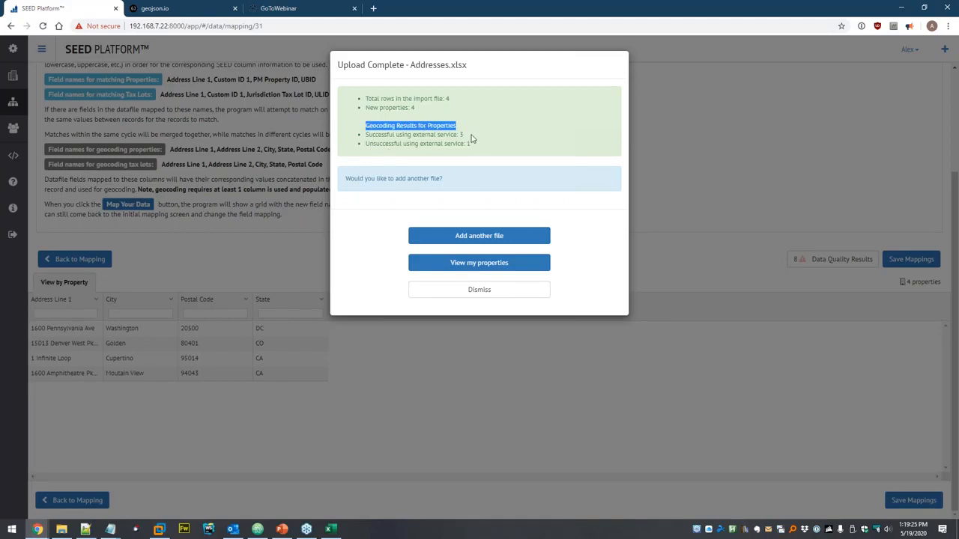
{"action": "left_click", "coordinate": [468, 141]}
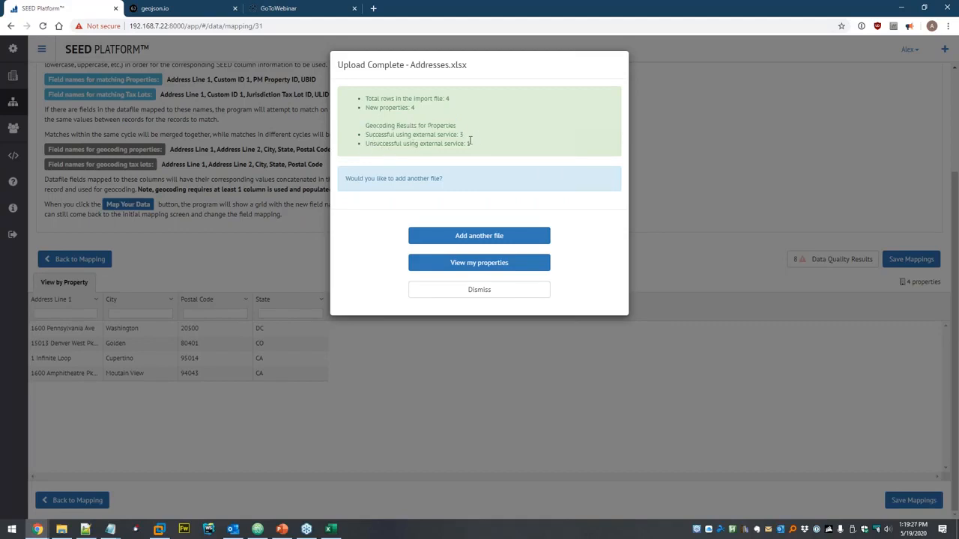
{"action": "left_click", "coordinate": [488, 268]}
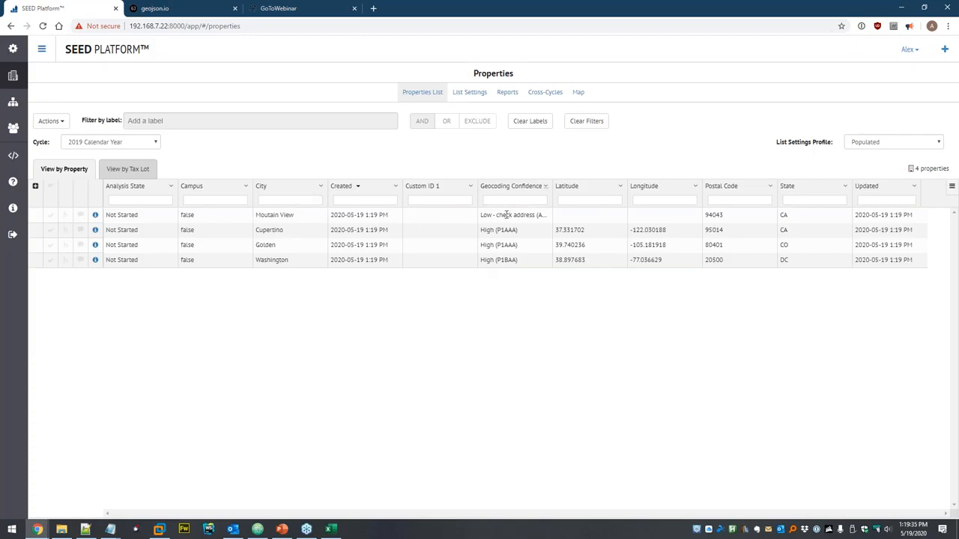
- Widen the Geocoding Confidence and Address Line 1 columns and show only populated columns
{"action": "left_click_drag", "start_coordinate": [553, 186], "coordinate": [607, 189]}
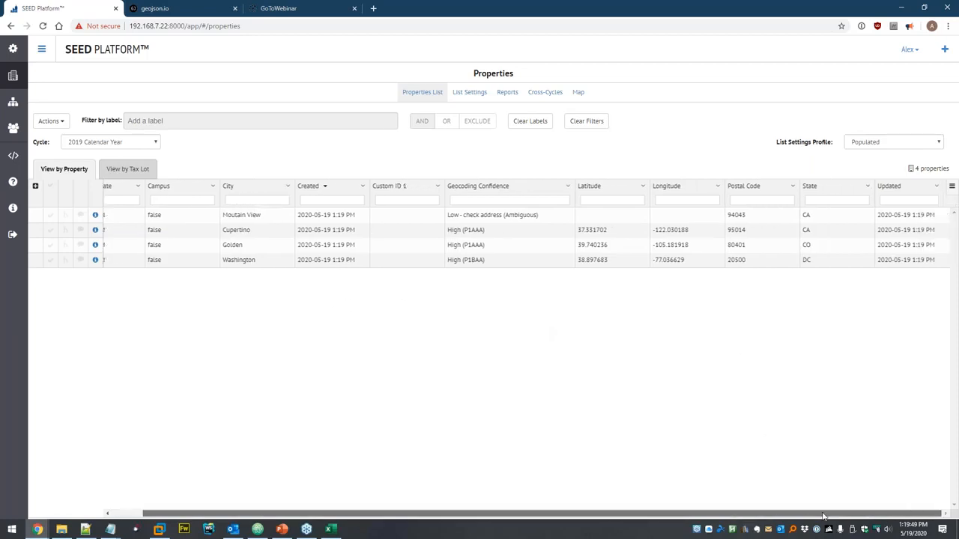
{"action": "left_click", "coordinate": [50, 121]}
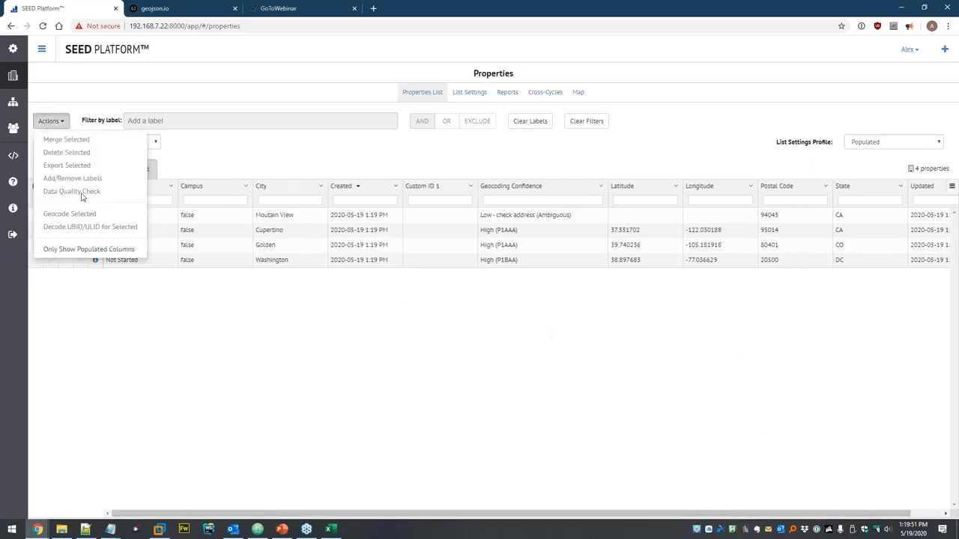
{"action": "left_click", "coordinate": [64, 251]}
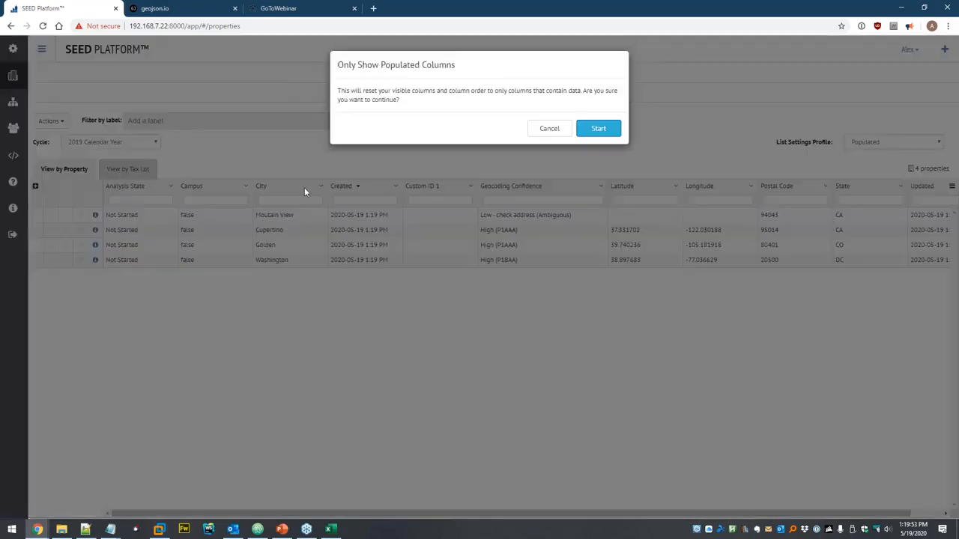
{"action": "left_click", "coordinate": [598, 129]}
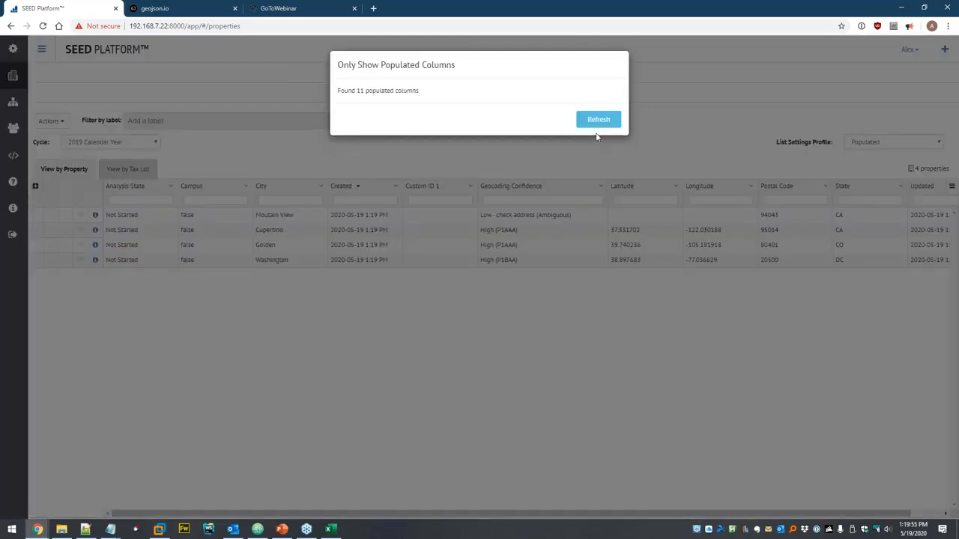
{"action": "left_click", "coordinate": [598, 125]}
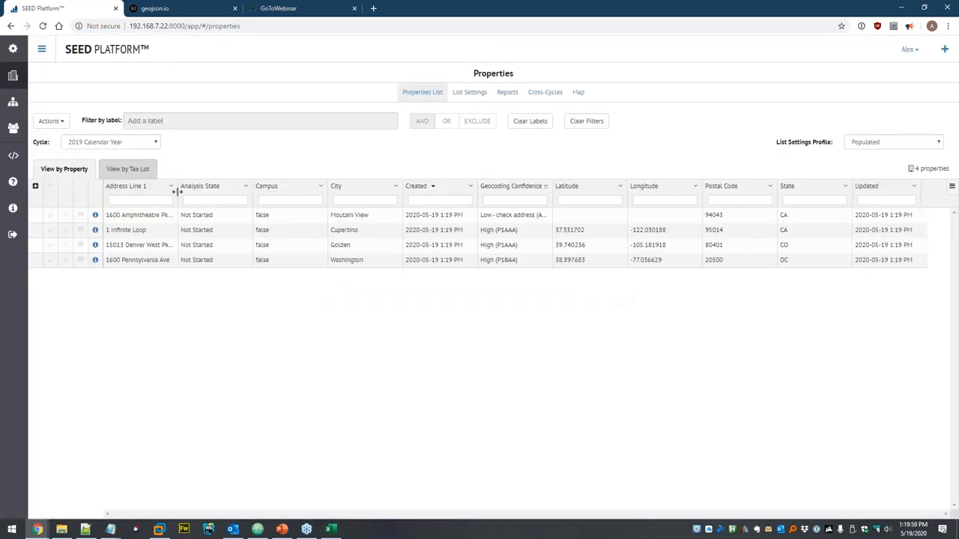
{"action": "left_click_drag", "start_coordinate": [177, 191], "coordinate": [214, 188]}
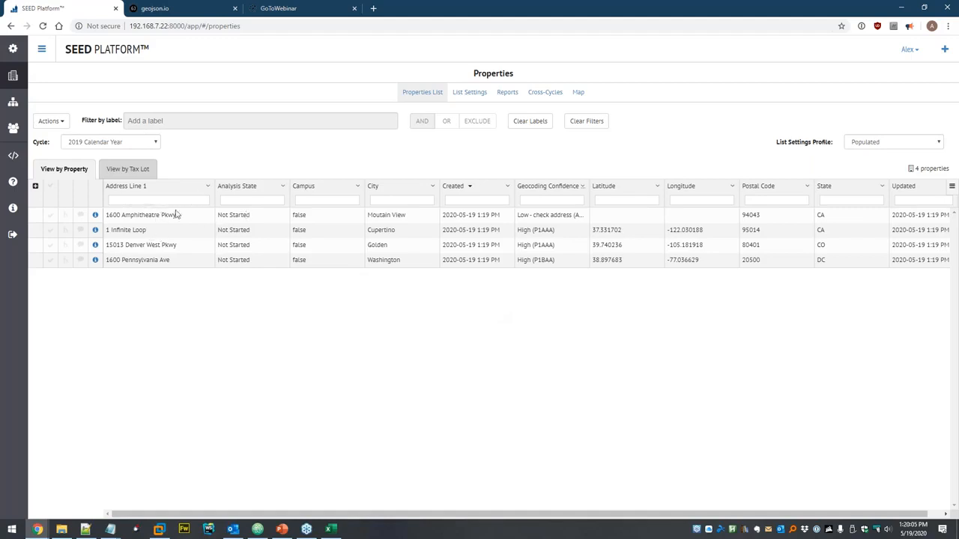
- Plot the properties on the Map tab, pinned near San Jose, Denver and Washington
{"action": "left_click", "coordinate": [50, 215]}
{"action": "left_click", "coordinate": [51, 120]}
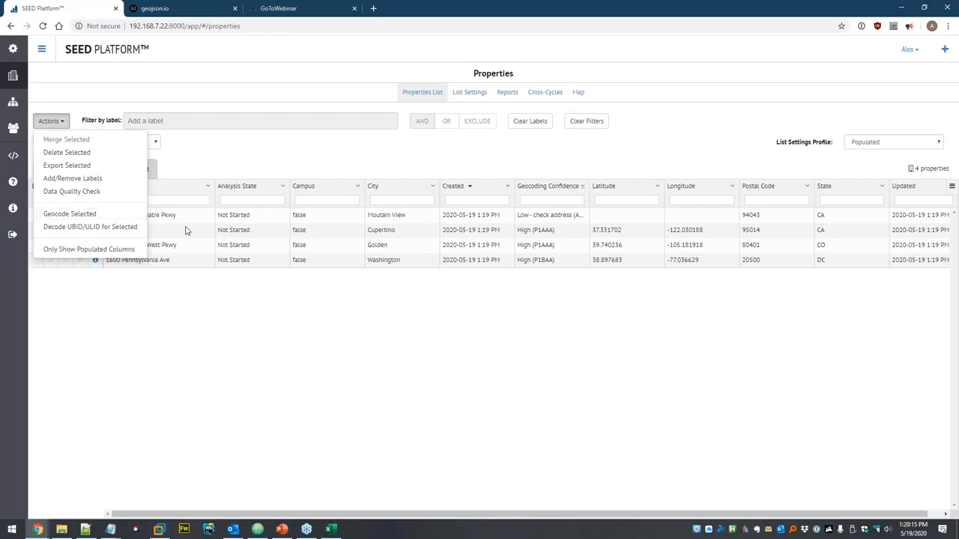
{"action": "left_click", "coordinate": [229, 312]}
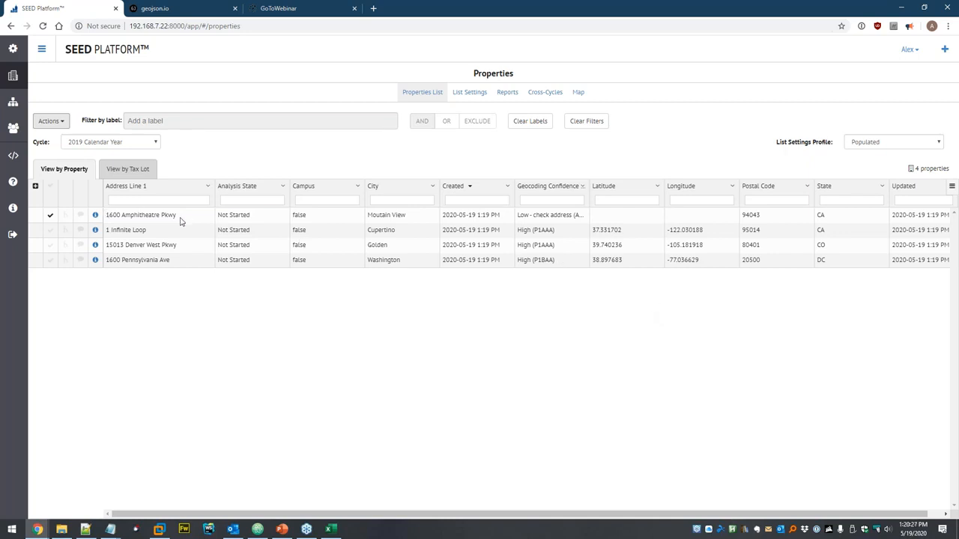
{"action": "left_click", "coordinate": [50, 215]}
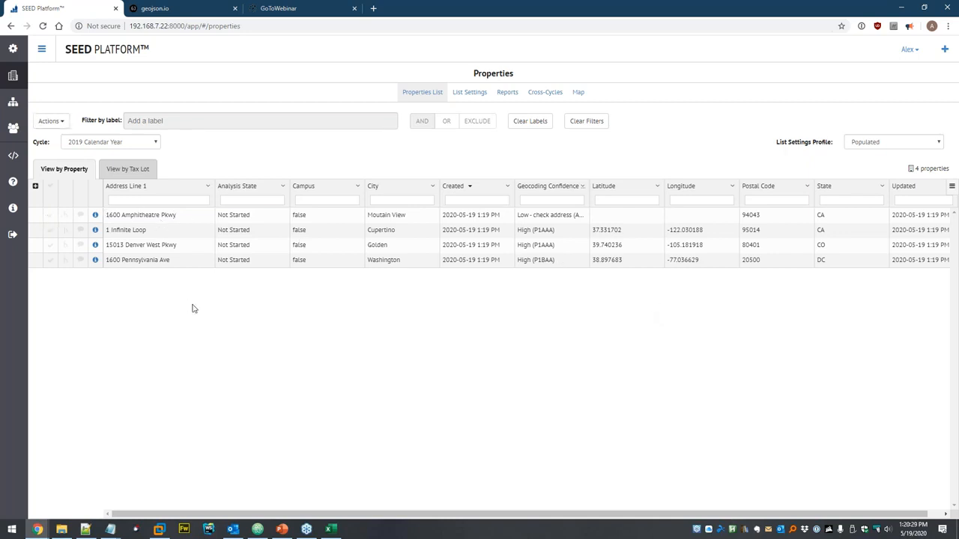
{"action": "left_click", "coordinate": [577, 94]}
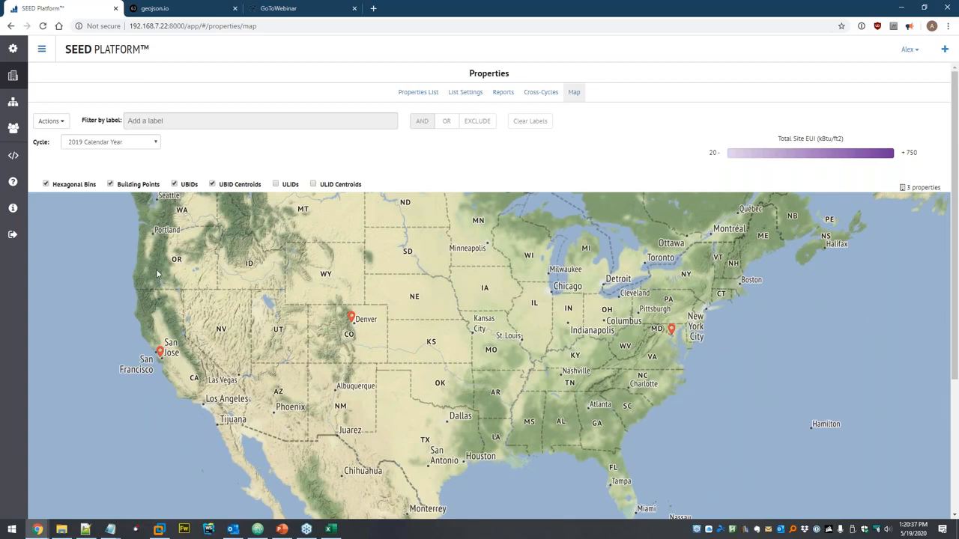
- Select all four properties in the list, start Delete Selected, then cancel and reopen Actions
{"action": "left_click", "coordinate": [13, 76]}
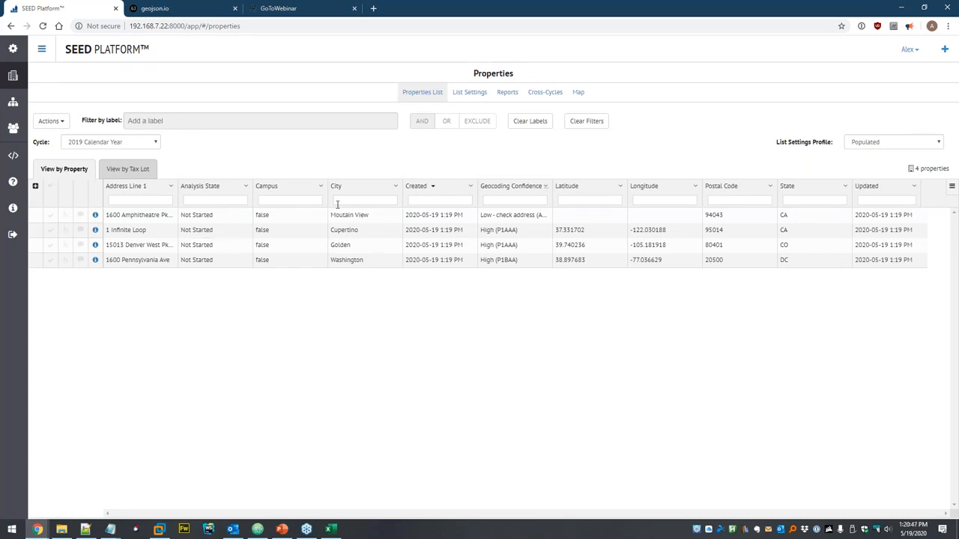
{"action": "left_click", "coordinate": [51, 188]}
{"action": "left_click", "coordinate": [43, 125]}
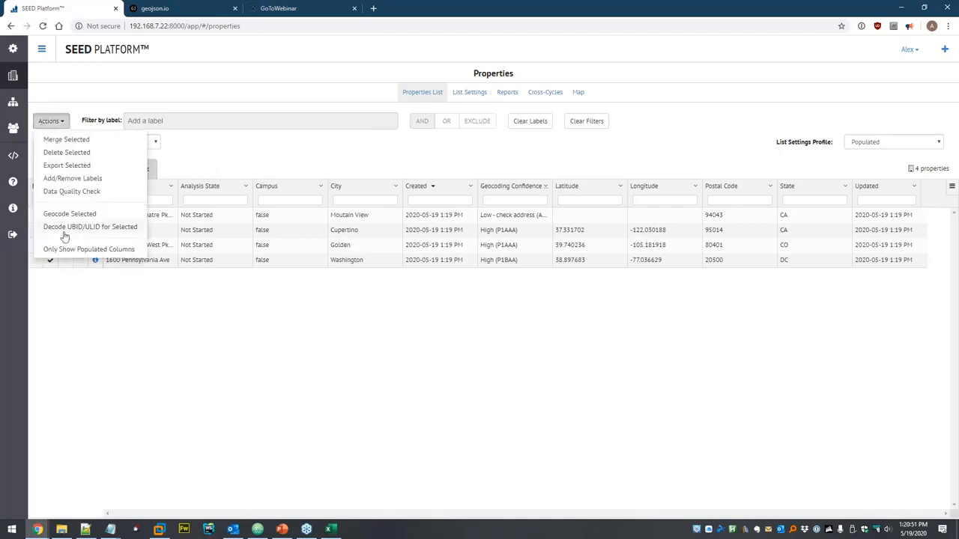
{"action": "left_click", "coordinate": [66, 152]}
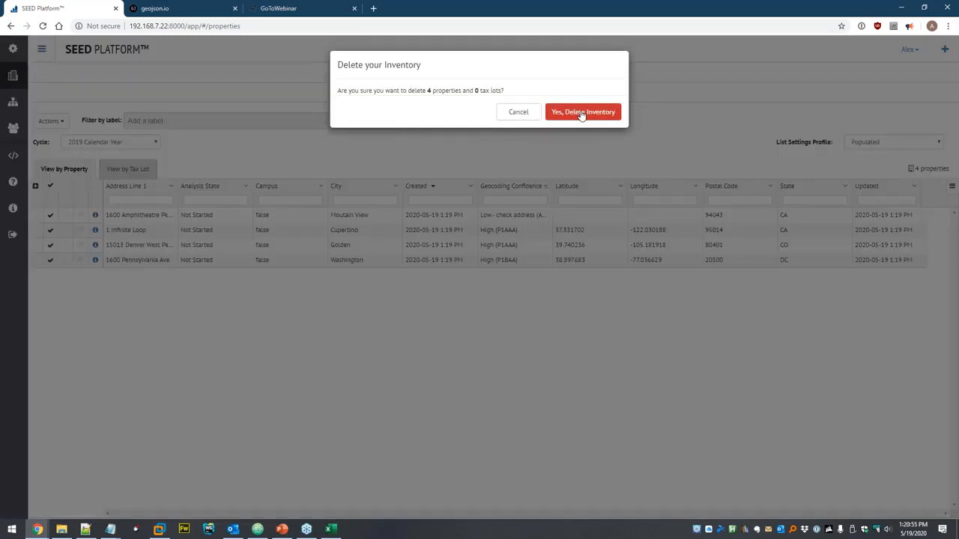
{"action": "left_click", "coordinate": [519, 117]}
{"action": "left_click", "coordinate": [49, 123]}
{"action": "left_click", "coordinate": [182, 155]}
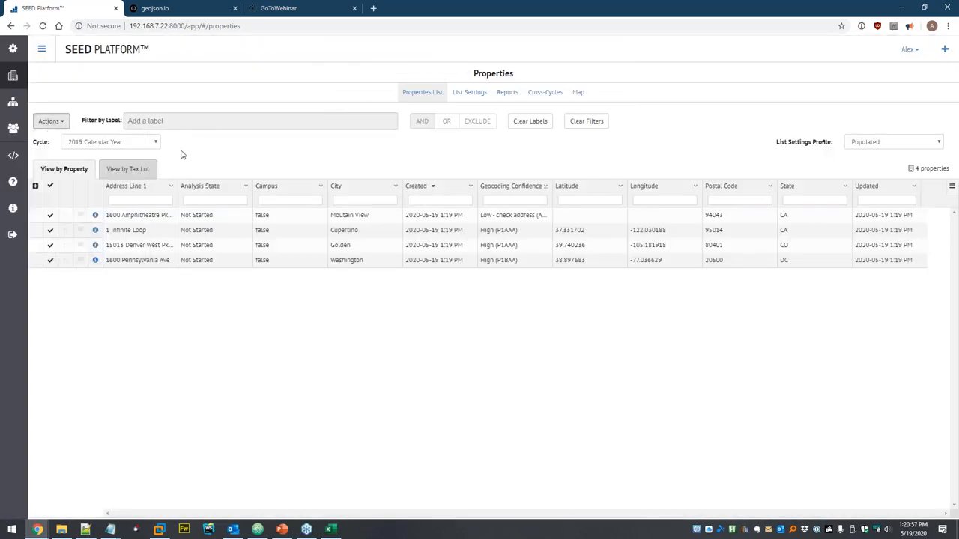
{"action": "left_click", "coordinate": [50, 121]}
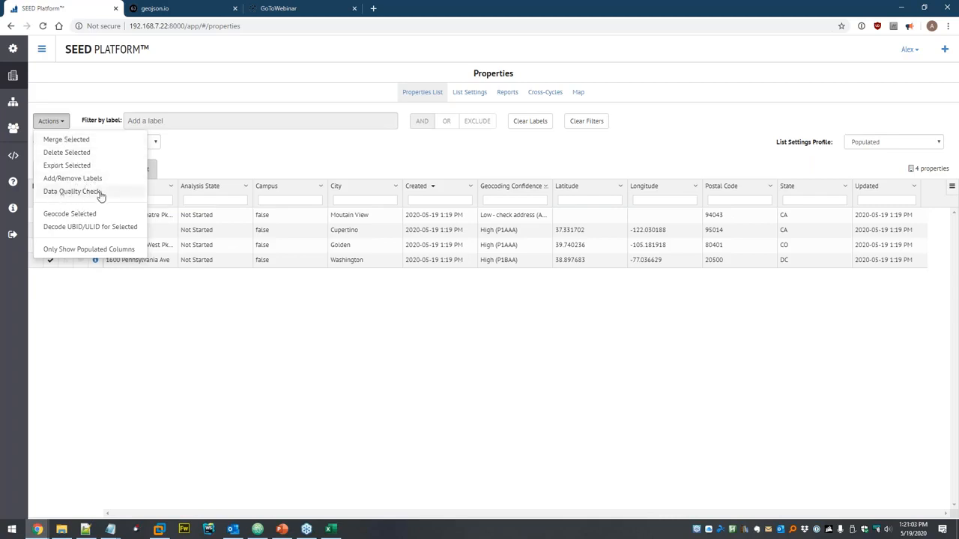
- Export the selected properties as GeoJSON named 'Output' and open Output.geojson in Atom
{"action": "left_click", "coordinate": [61, 166]}
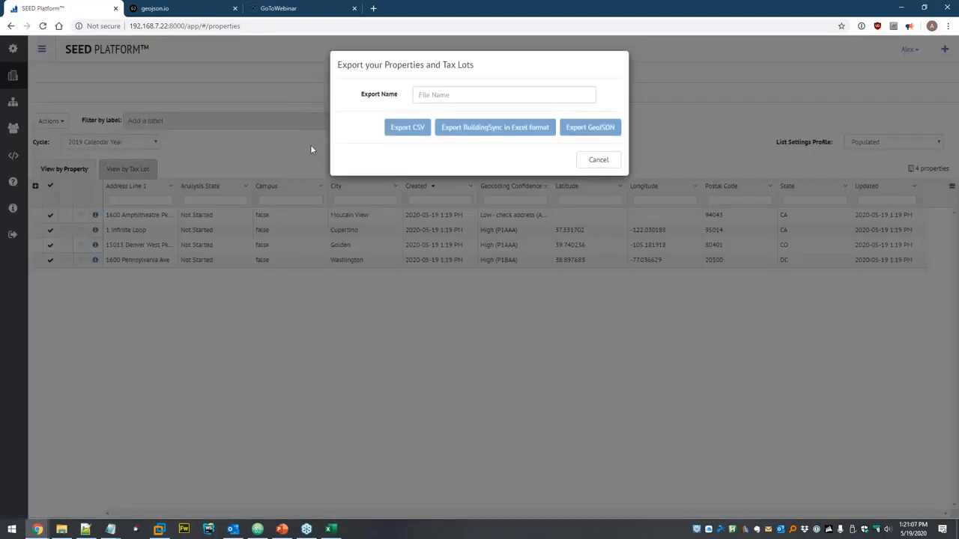
{"action": "left_click", "coordinate": [447, 95]}
{"action": "type", "text": "Dut"}
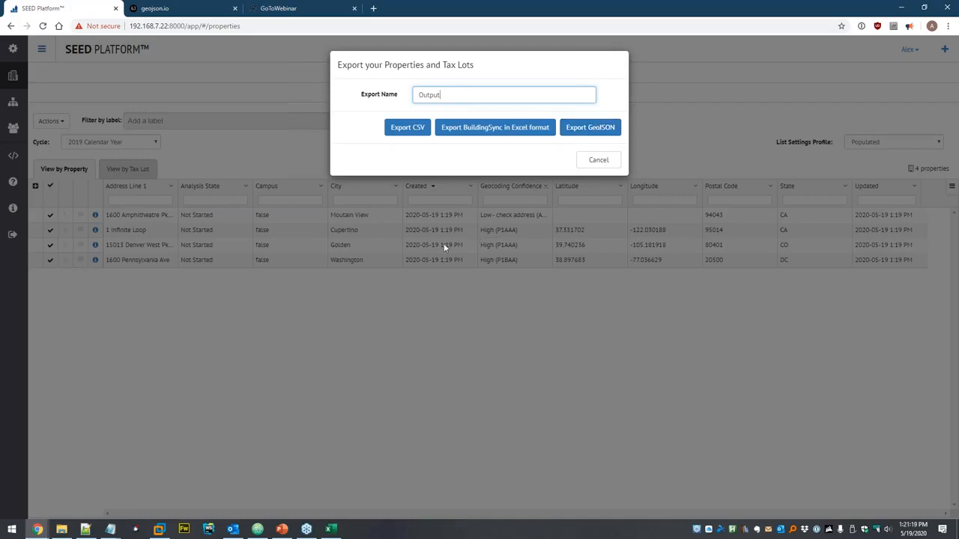
{"action": "left_click", "coordinate": [608, 129]}
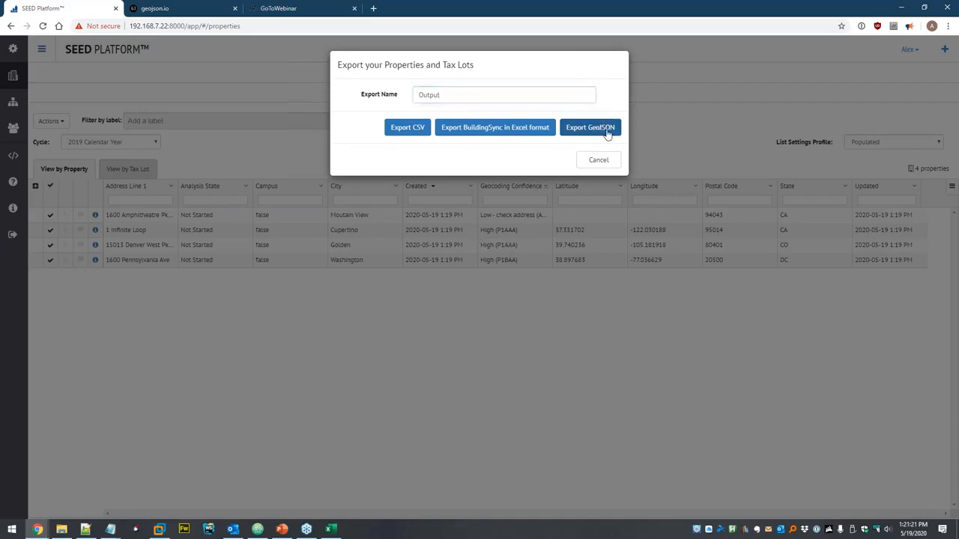
{"action": "left_click", "coordinate": [70, 508]}
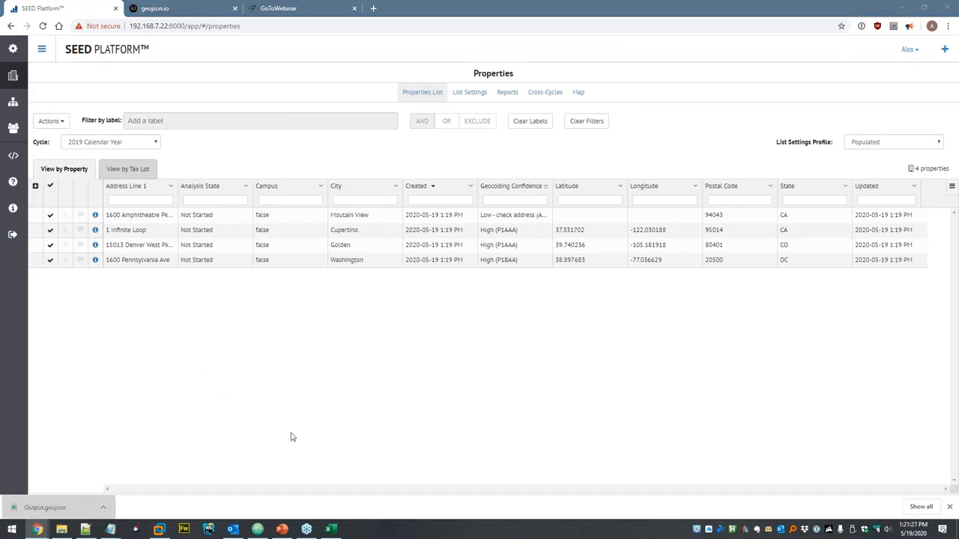
{"action": "left_click", "coordinate": [257, 528]}
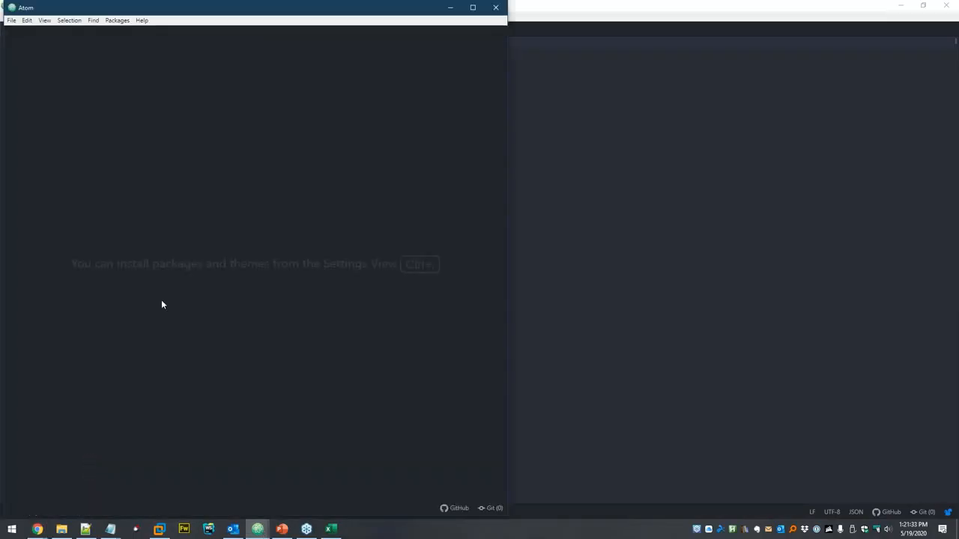
- Maximize Output.geojson in Atom, scroll through the property features, then close it and minimize Atom
{"action": "left_click_drag", "start_coordinate": [172, 8], "coordinate": [373, 36]}
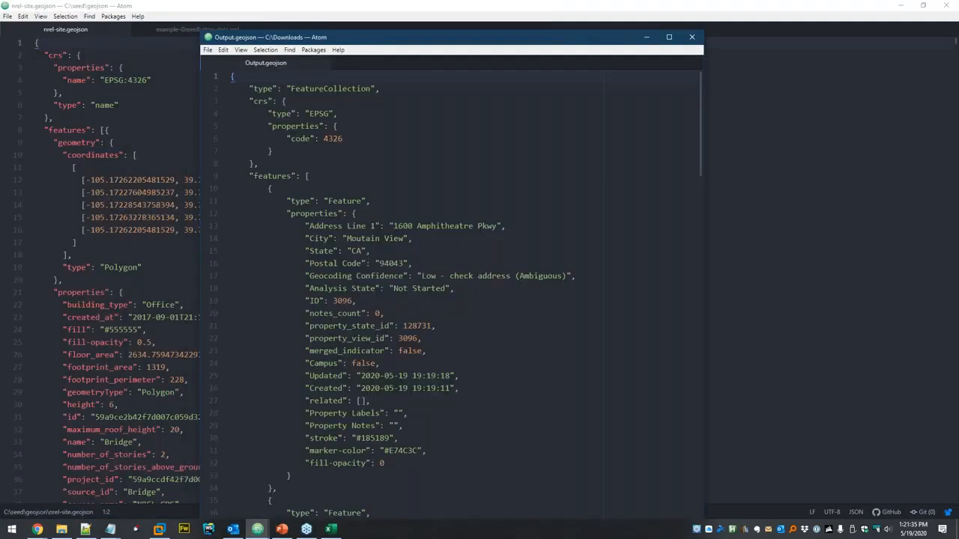
{"action": "key", "text": "super+Up"}
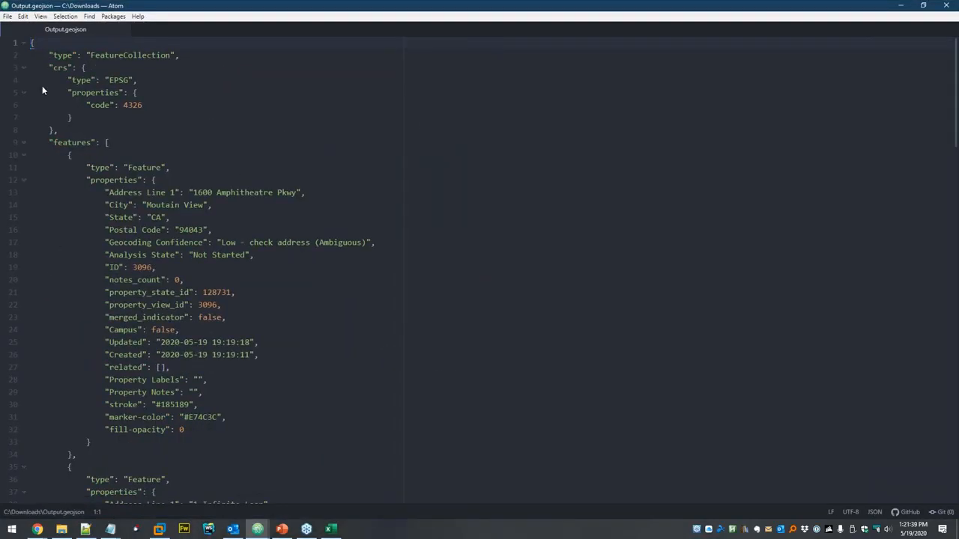
{"action": "scroll", "coordinate": [157, 218], "scroll_direction": "down", "scroll_amount": 20}
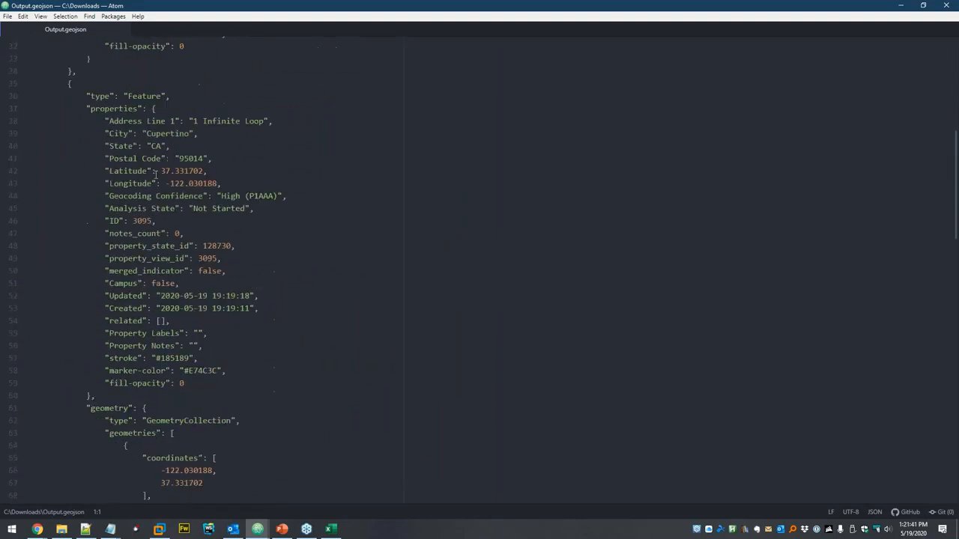
{"action": "scroll", "coordinate": [162, 174], "scroll_direction": "down", "scroll_amount": 14}
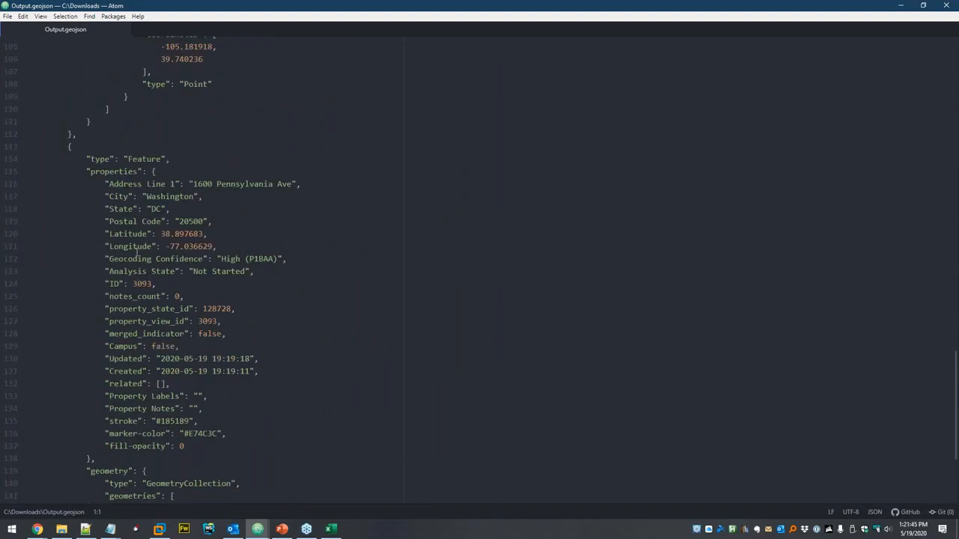
{"action": "scroll", "coordinate": [187, 234], "scroll_direction": "down", "scroll_amount": 3}
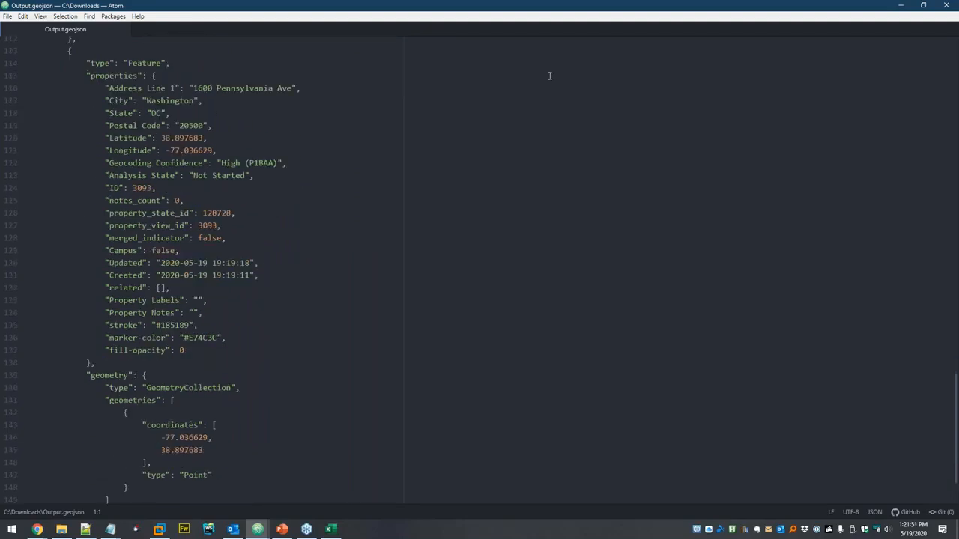
{"action": "left_click", "coordinate": [946, 5]}
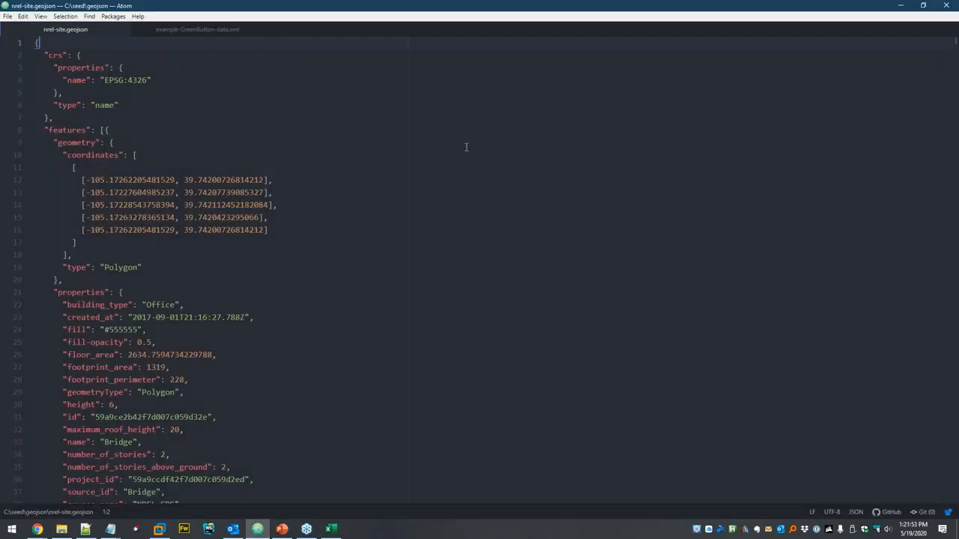
{"action": "left_click", "coordinate": [904, 5]}
- Export the selected properties as CSV with the export name 'output'
{"action": "left_click", "coordinate": [53, 120]}
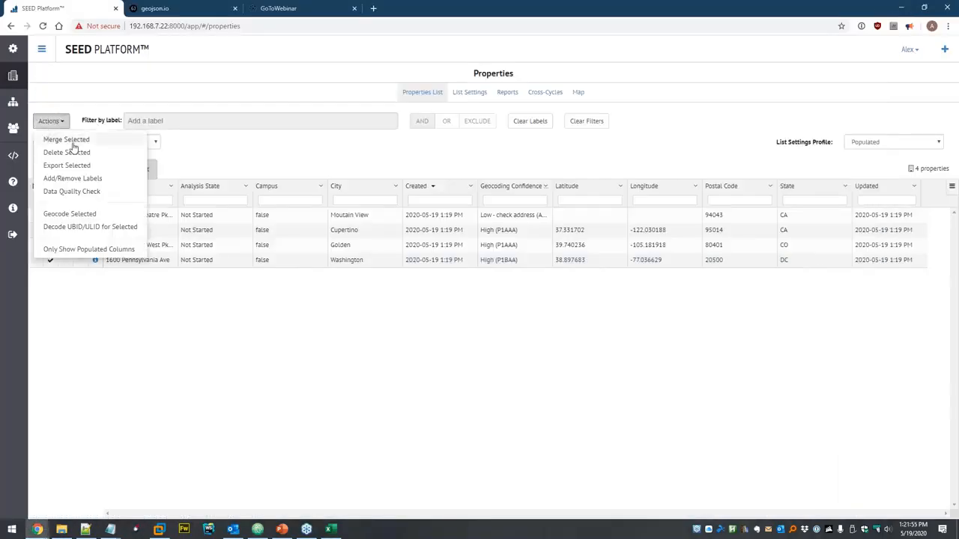
{"action": "left_click", "coordinate": [71, 166]}
{"action": "left_click", "coordinate": [444, 94]}
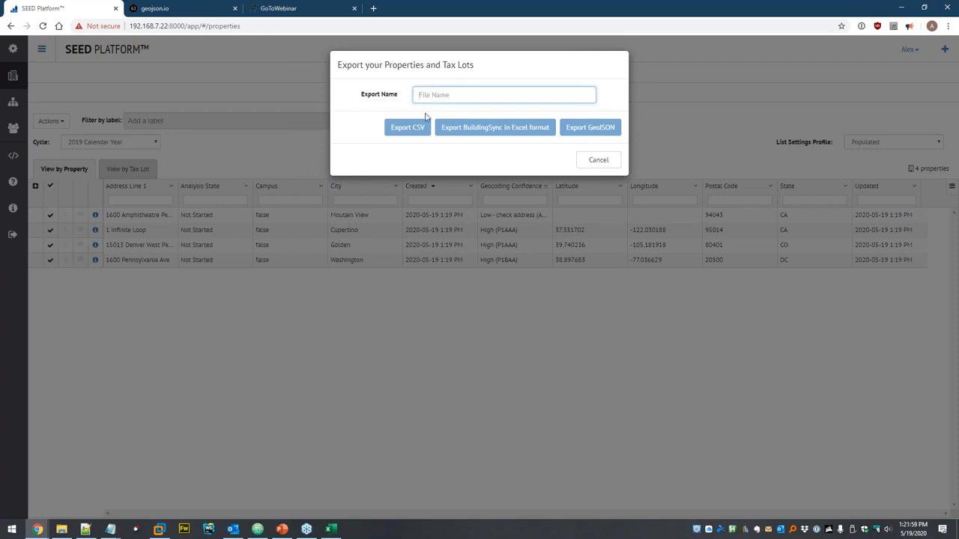
{"action": "type", "text": "output"}
{"action": "left_click", "coordinate": [415, 127]}
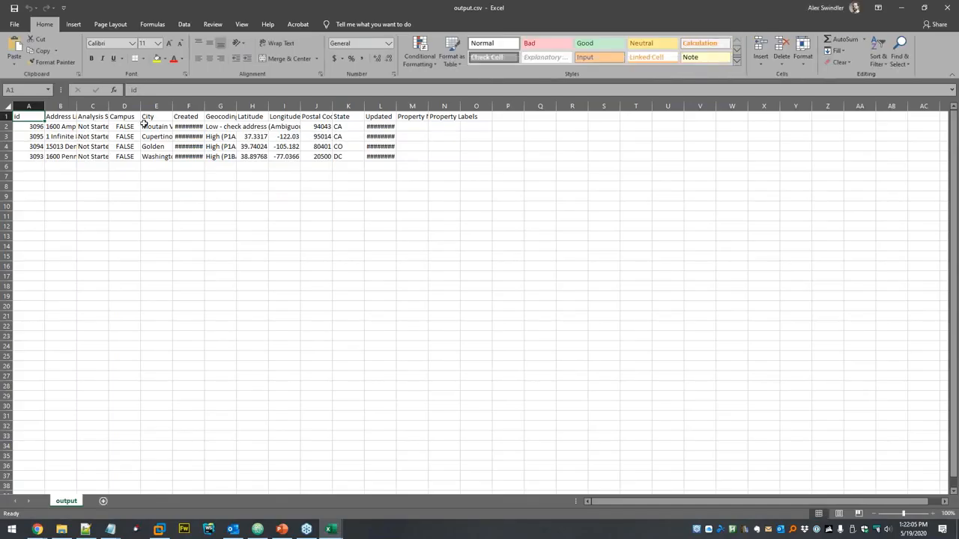
- Autofit the Created, Updated and Property Notes columns, check Latitude/Longitude, then close without saving
{"action": "double_click", "coordinate": [204, 107]}
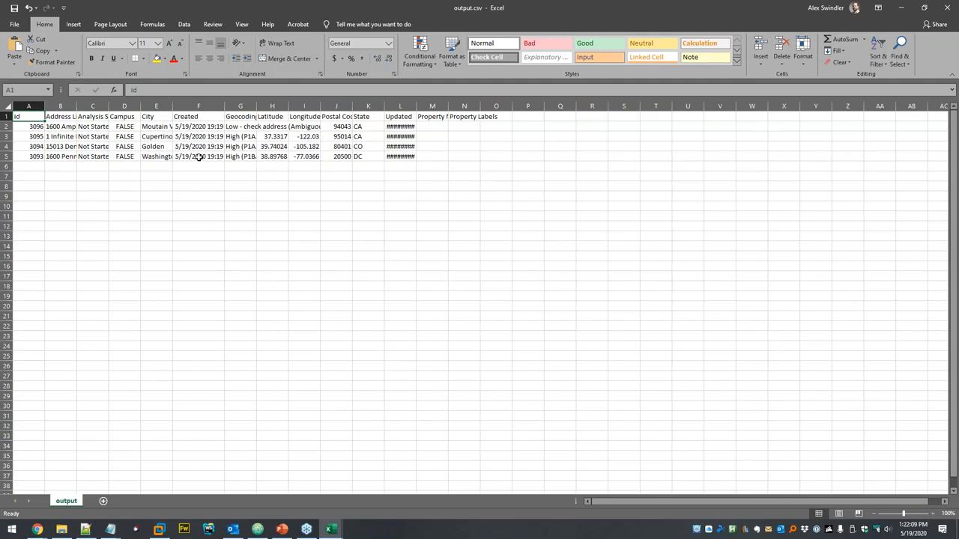
{"action": "double_click", "coordinate": [416, 106]}
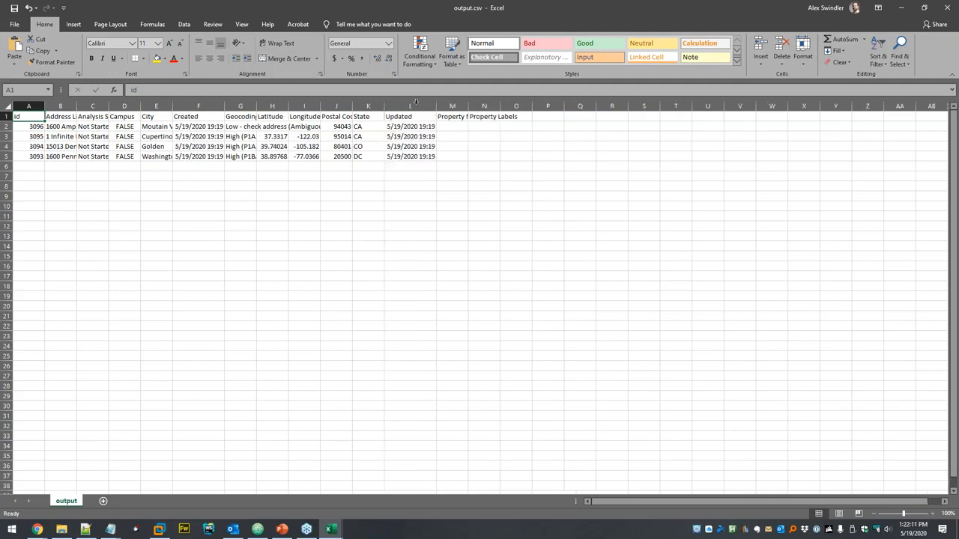
{"action": "left_click", "coordinate": [479, 126]}
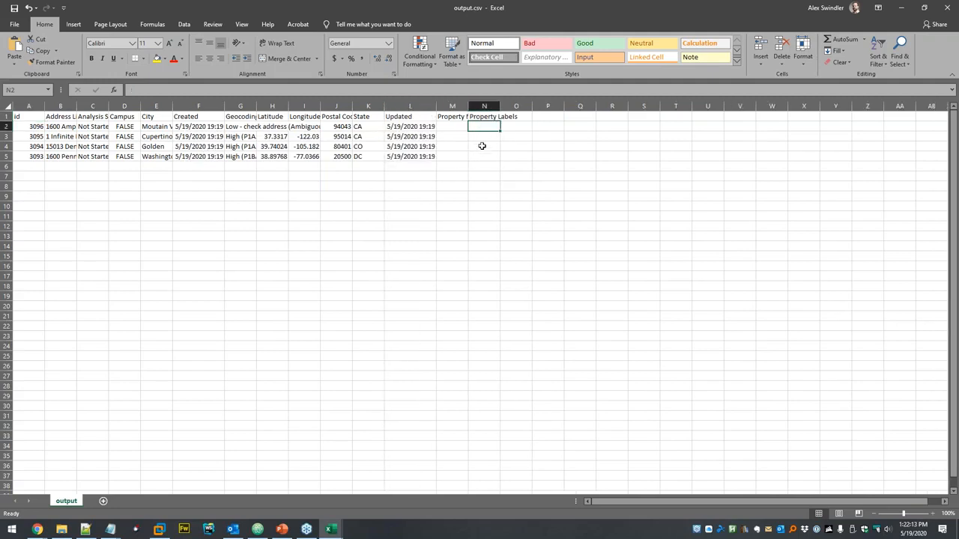
{"action": "double_click", "coordinate": [468, 106]}
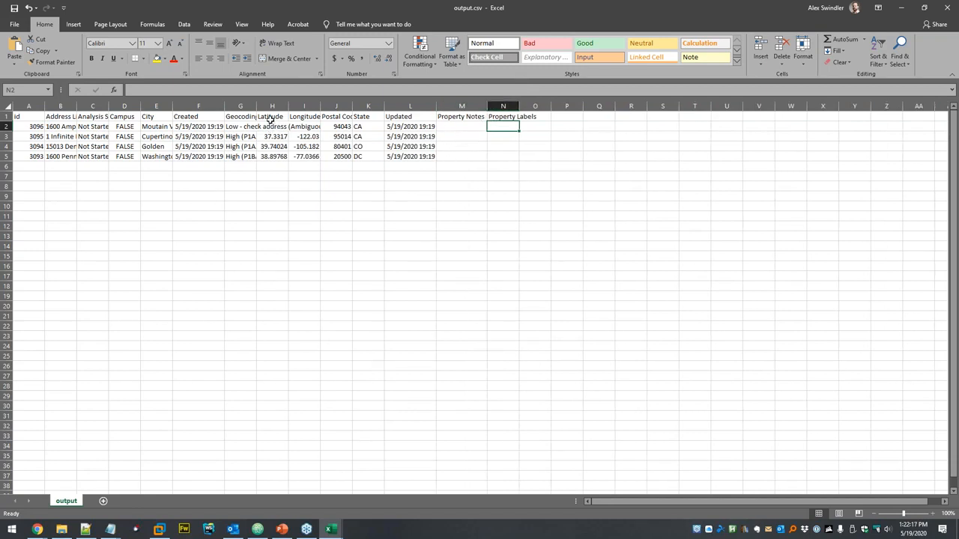
{"action": "left_click_drag", "start_coordinate": [272, 106], "coordinate": [304, 106]}
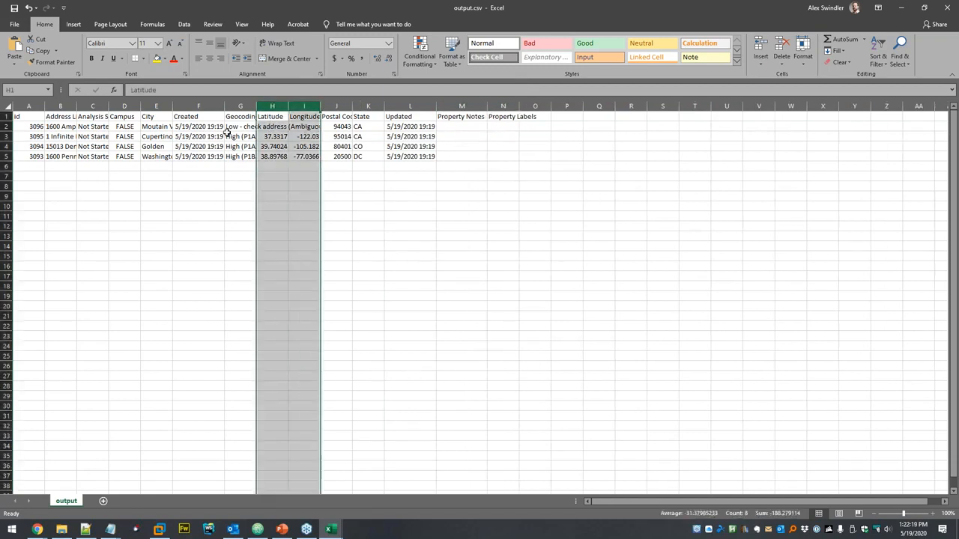
{"action": "left_click", "coordinate": [300, 137]}
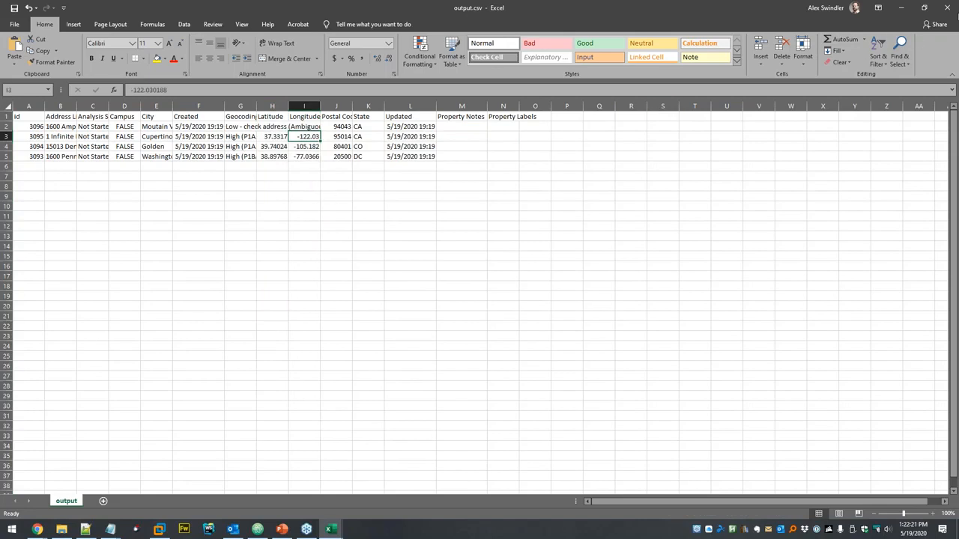
{"action": "left_click", "coordinate": [949, 9]}
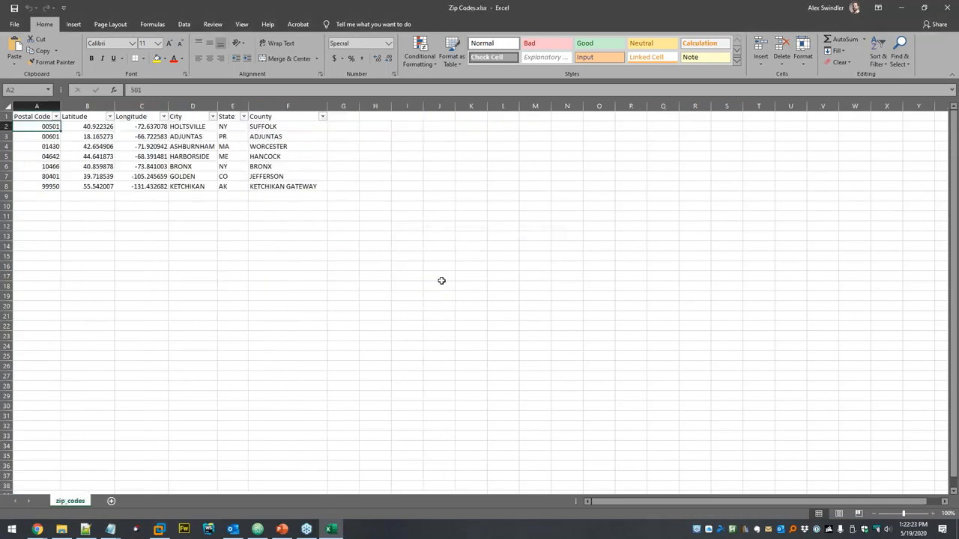
{"action": "left_click", "coordinate": [948, 9]}
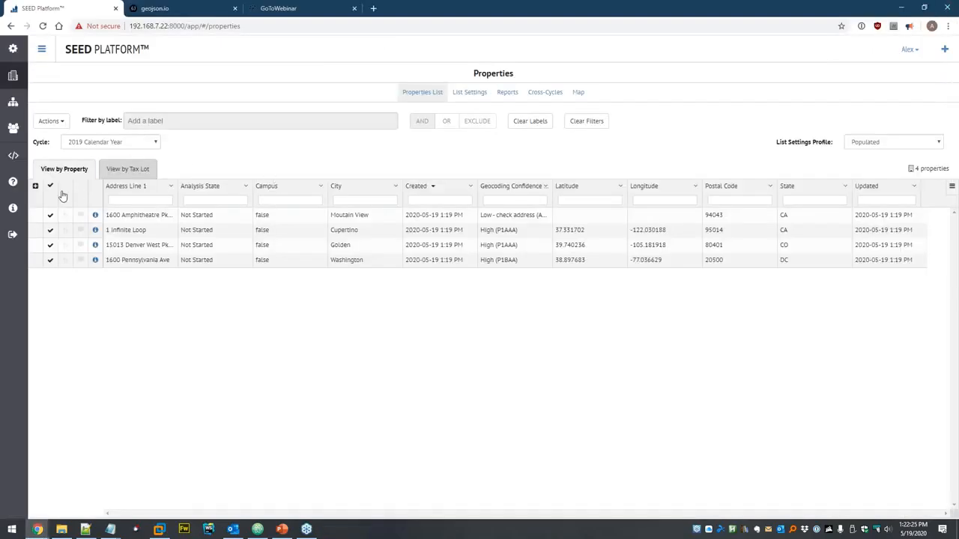
- Delete the four selected properties and dismiss the success message
{"action": "left_click", "coordinate": [49, 122]}
{"action": "left_click", "coordinate": [64, 153]}
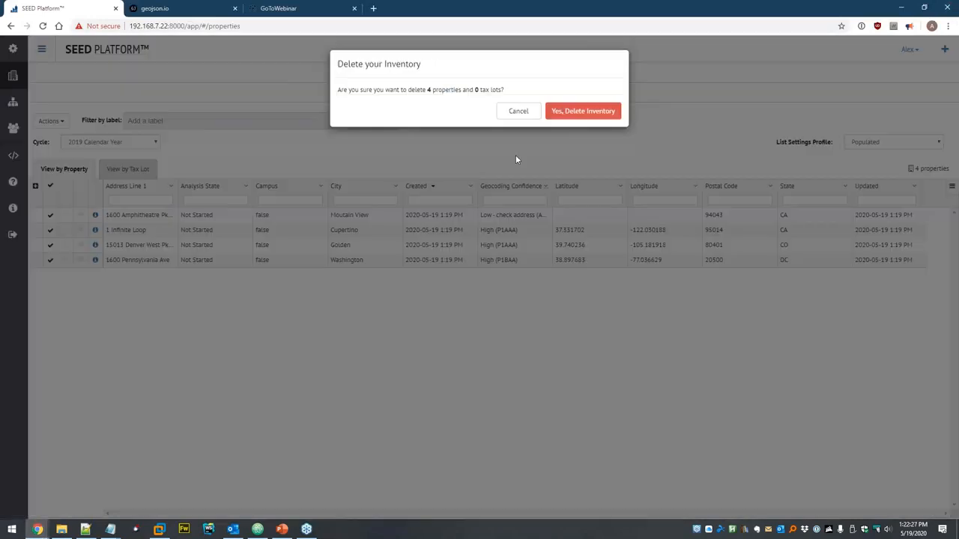
{"action": "left_click", "coordinate": [603, 114]}
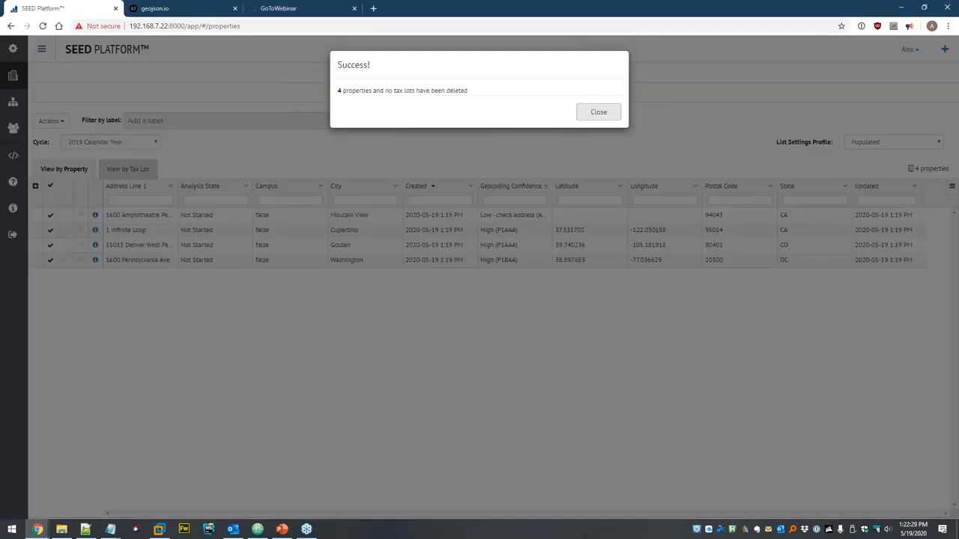
{"action": "left_click", "coordinate": [601, 116]}
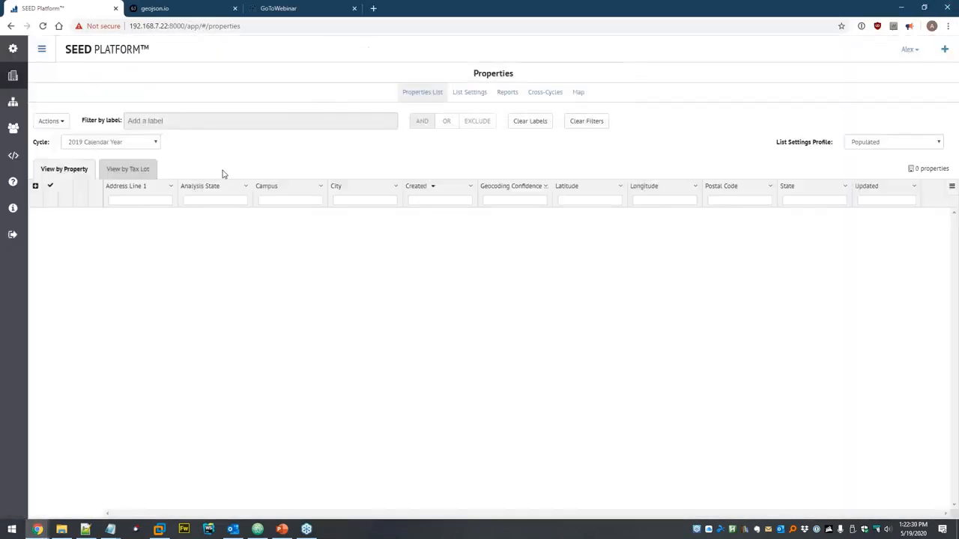
- Delete the Addresses.xlsx data file from the dataset and bring up Add more data files
{"action": "left_click", "coordinate": [13, 102]}
{"action": "left_click", "coordinate": [41, 109]}
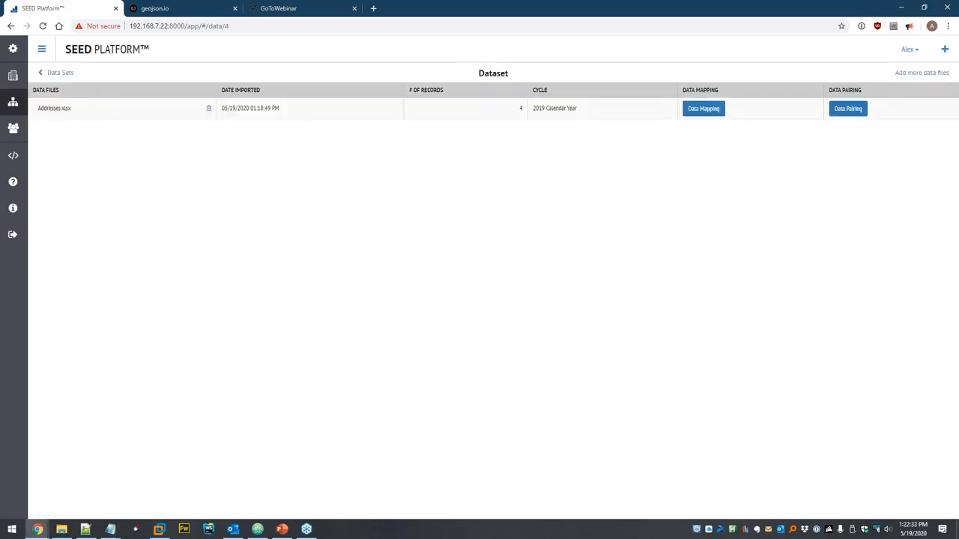
{"action": "left_click", "coordinate": [208, 108]}
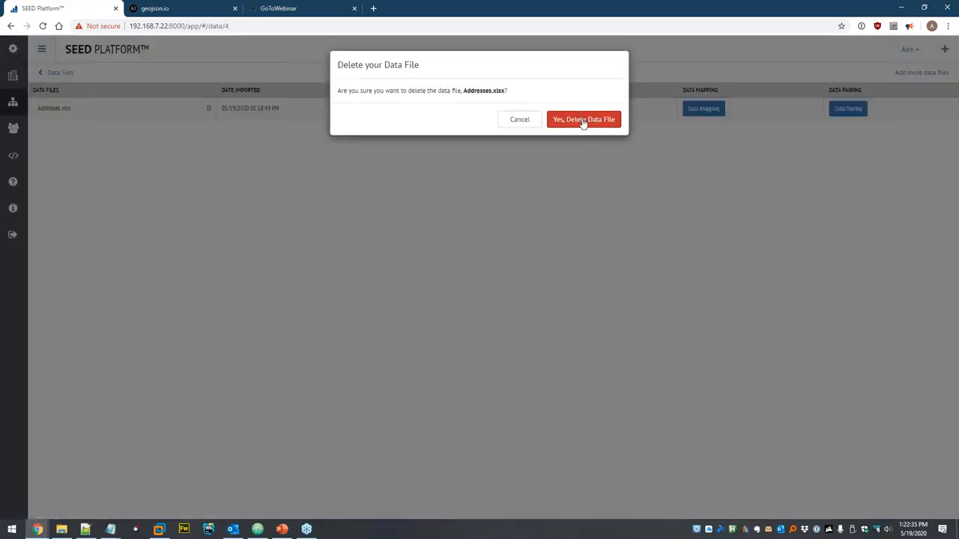
{"action": "left_click", "coordinate": [584, 120]}
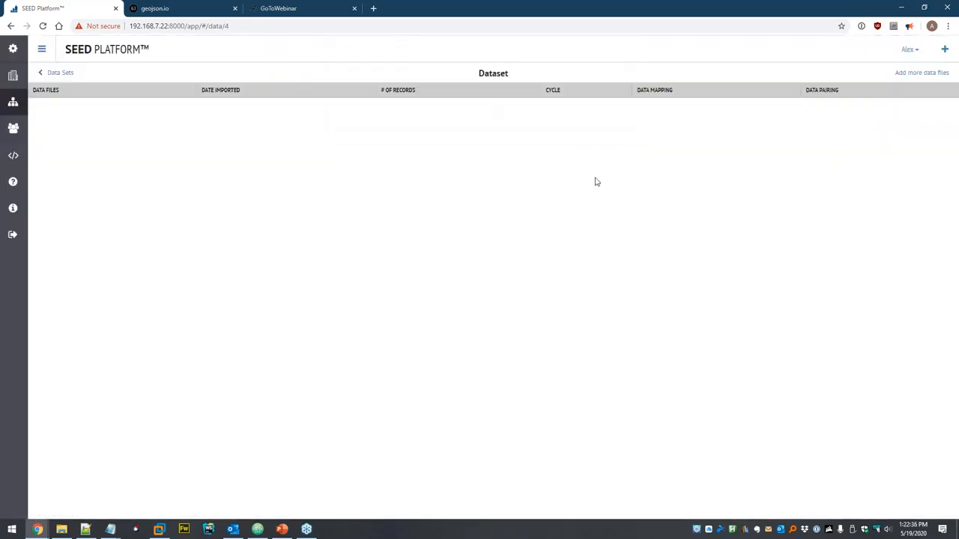
{"action": "left_click", "coordinate": [919, 73]}
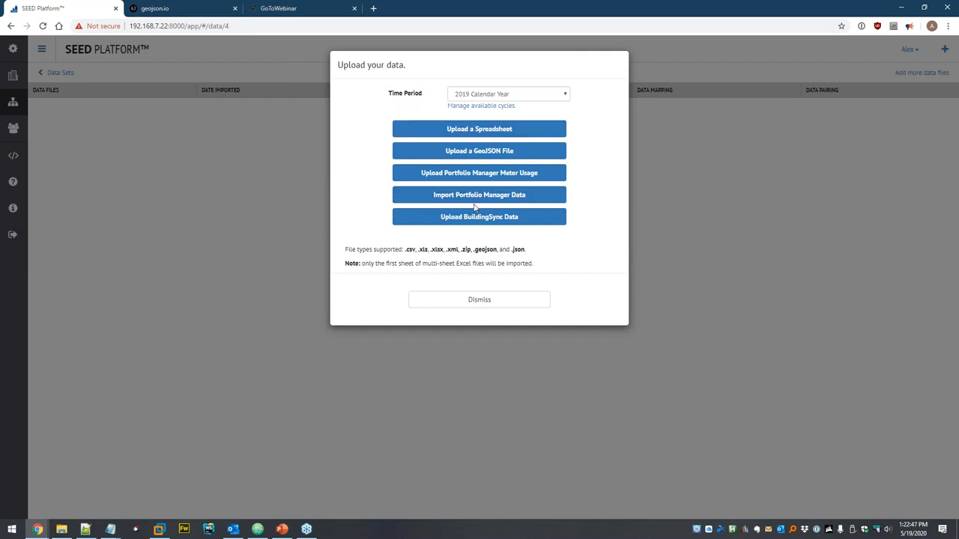
- Import Portfolio Manager data with the account username and password using the SEED City Benchmarking Report template
{"action": "left_click", "coordinate": [418, 200]}
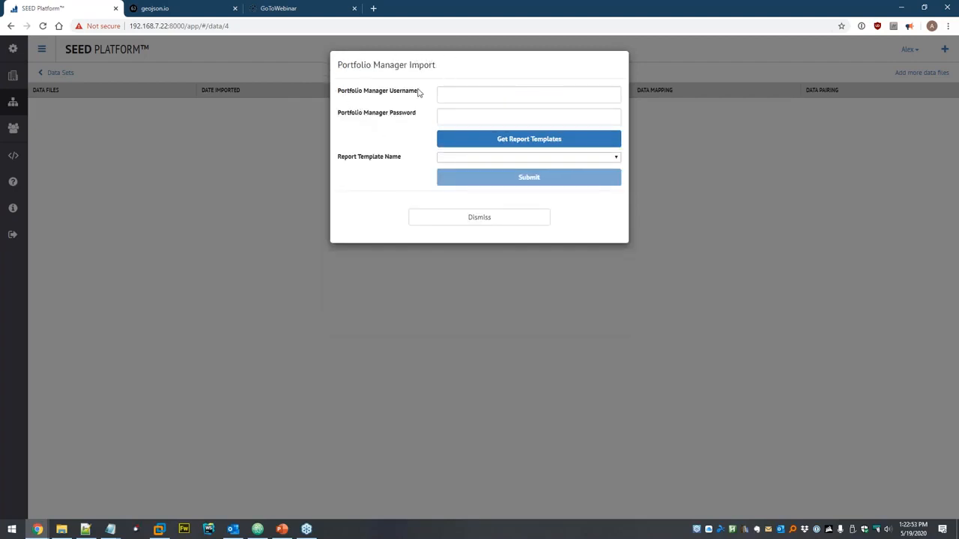
{"action": "left_click", "coordinate": [482, 94]}
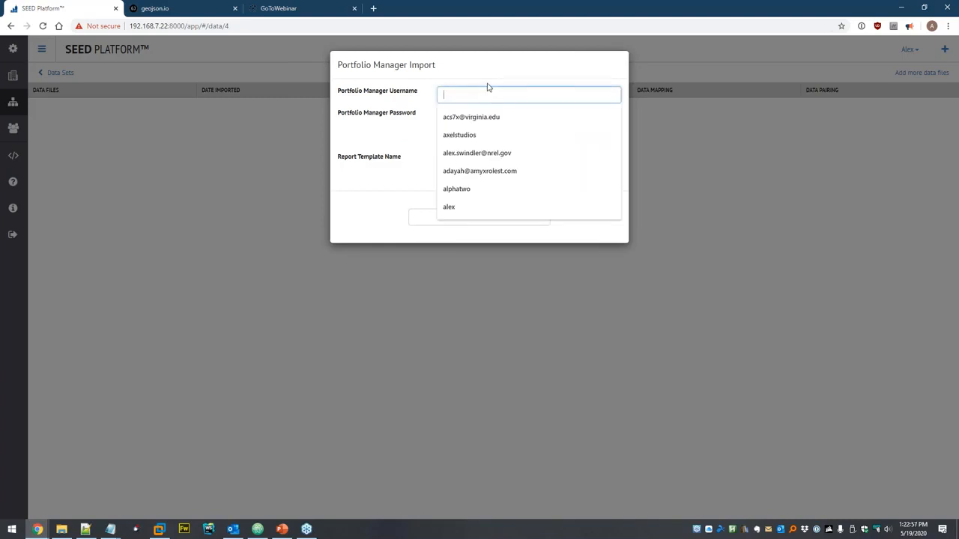
{"action": "key", "text": "ctrl+v"}
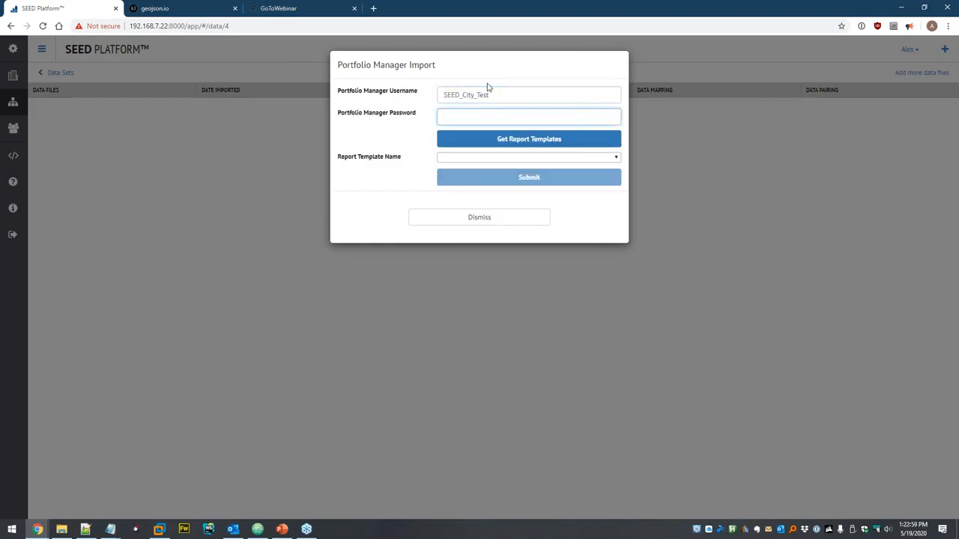
{"action": "key", "text": "ctrl+v"}
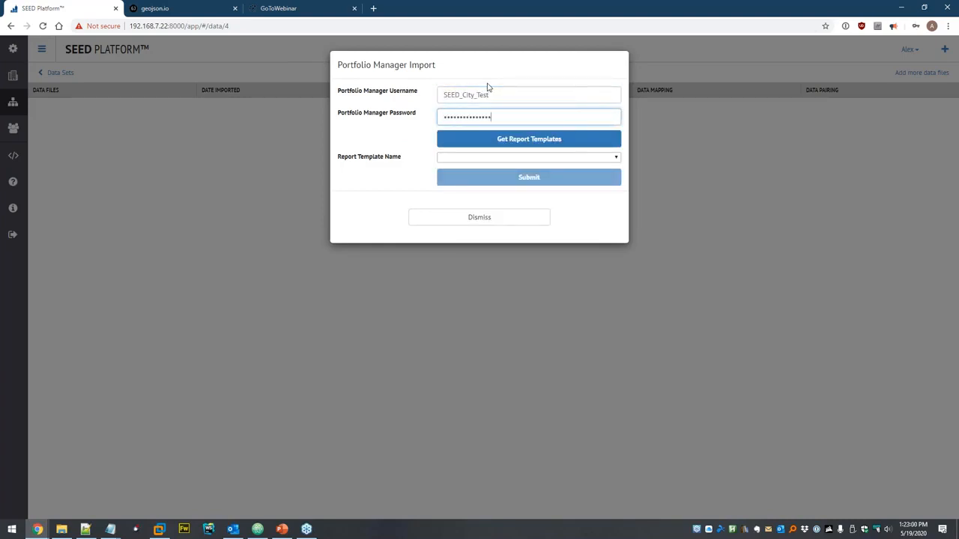
{"action": "left_click", "coordinate": [476, 143]}
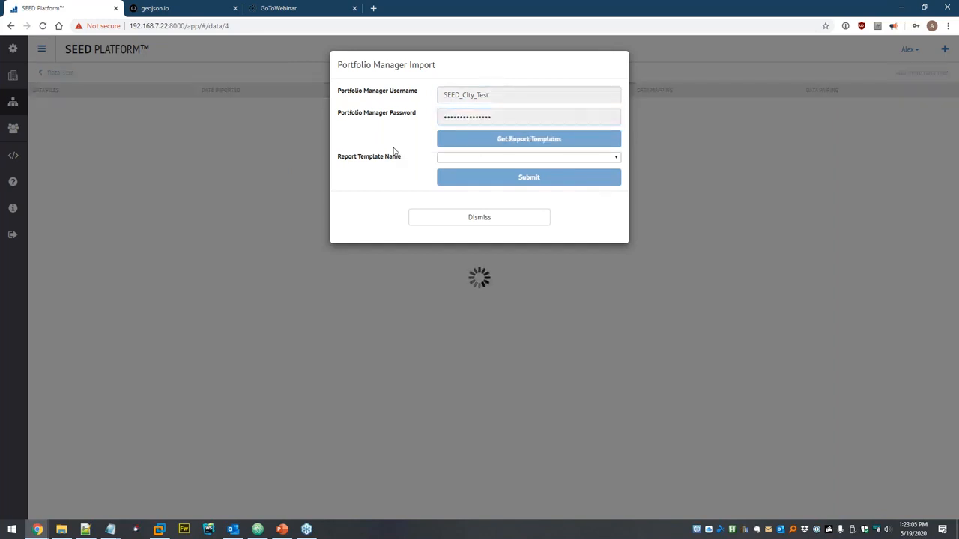
{"action": "left_click", "coordinate": [459, 159]}
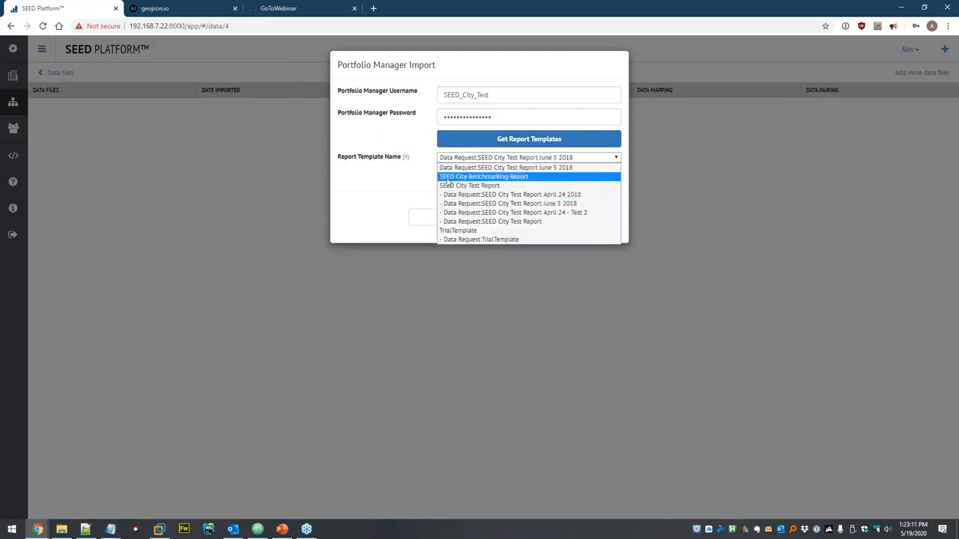
{"action": "left_click", "coordinate": [528, 180]}
{"action": "left_click", "coordinate": [531, 183]}
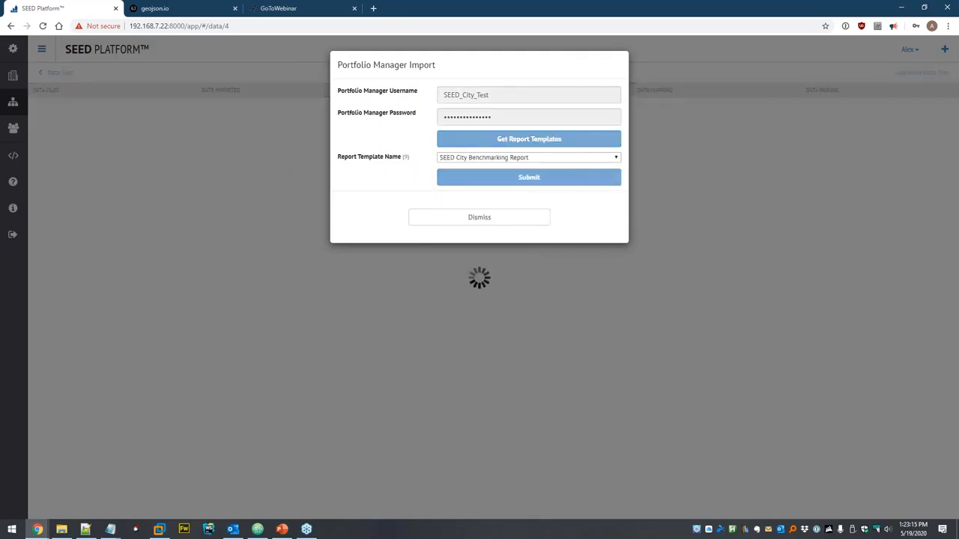
{"action": "left_click", "coordinate": [758, 184]}
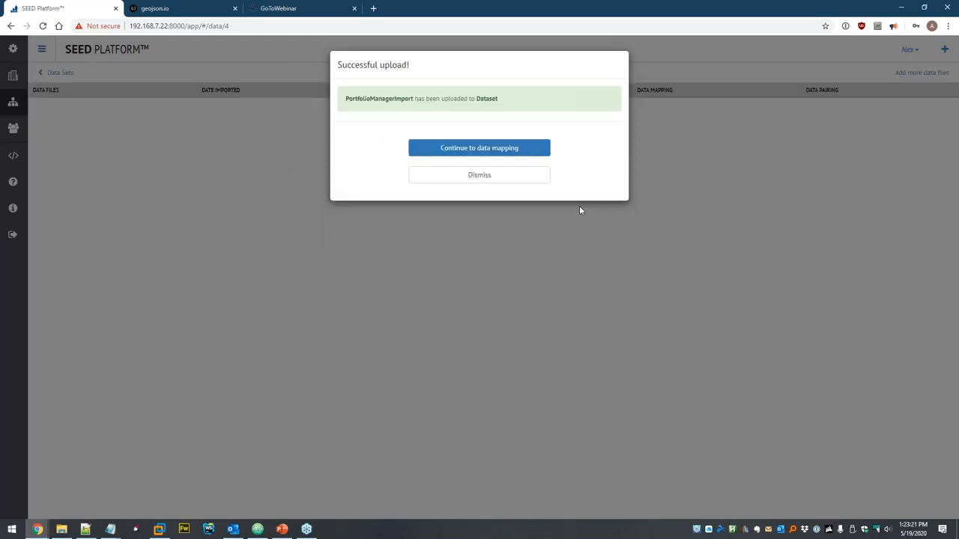
- Apply the Portfolio Manager Defaults mapping preset and copy the file headers as SEED headers
{"action": "left_click", "coordinate": [466, 152]}
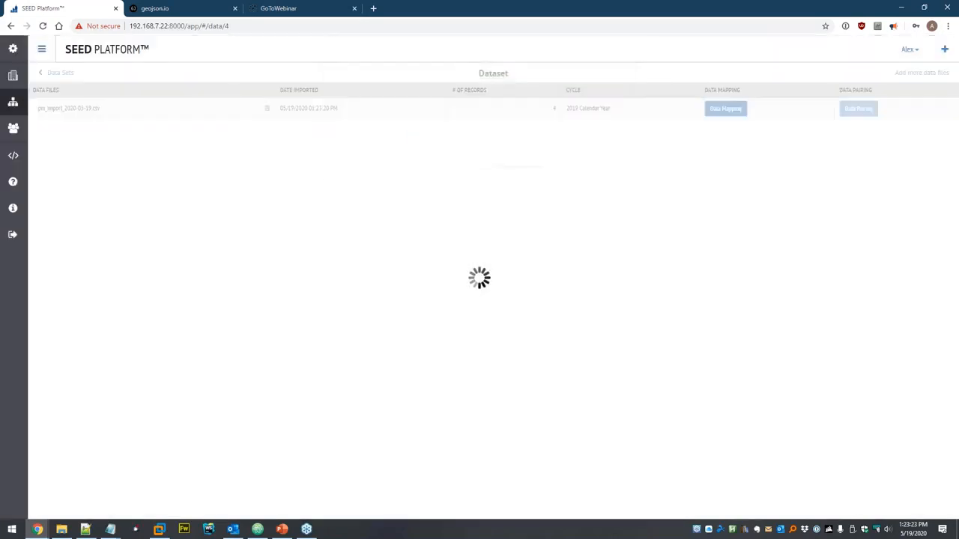
{"action": "scroll", "coordinate": [445, 182], "scroll_direction": "down", "scroll_amount": 4}
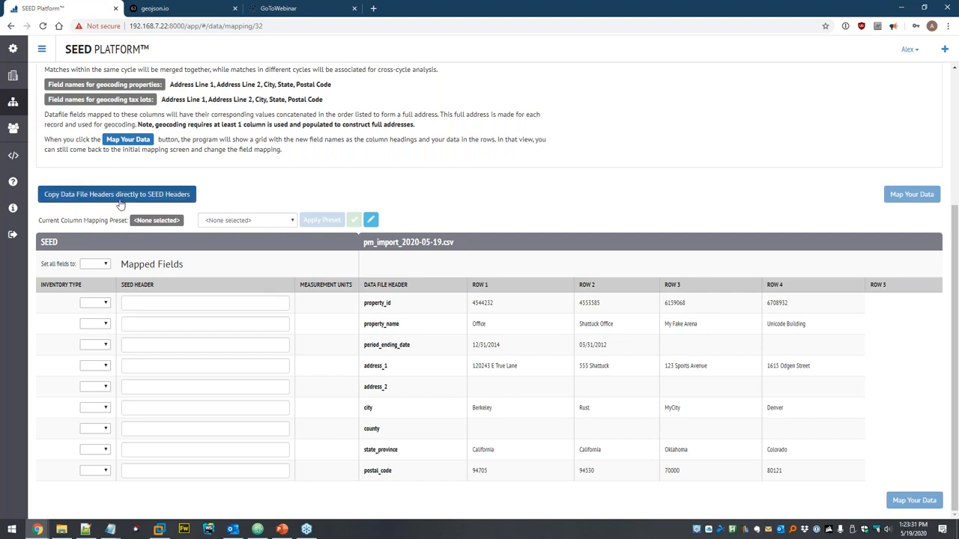
{"action": "left_click", "coordinate": [236, 221]}
{"action": "left_click", "coordinate": [242, 241]}
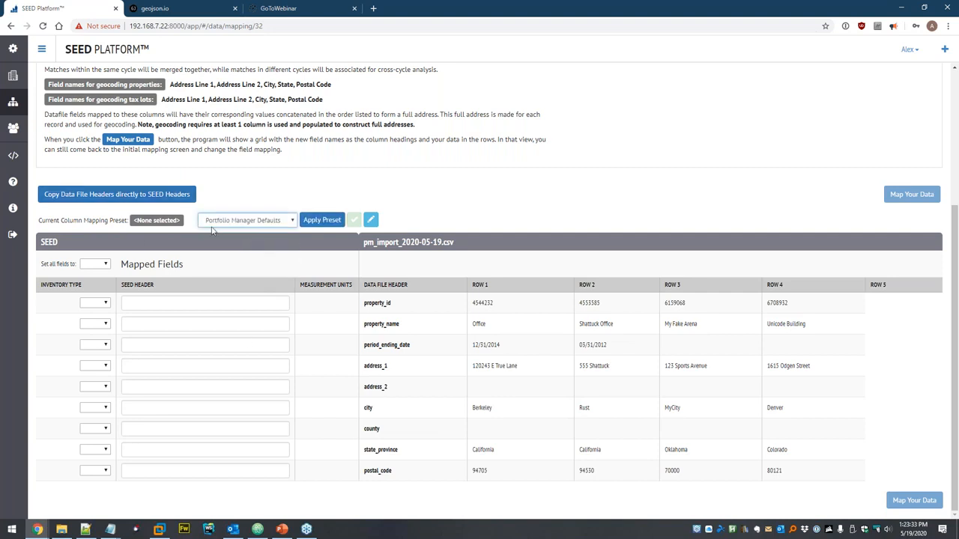
{"action": "left_click", "coordinate": [315, 222]}
{"action": "scroll", "coordinate": [240, 270], "scroll_direction": "down", "scroll_amount": 1}
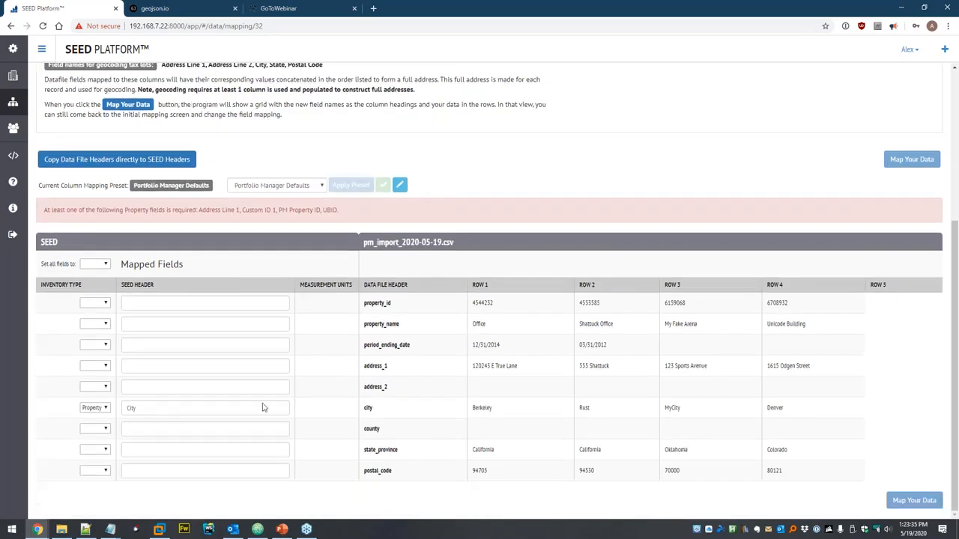
{"action": "left_click", "coordinate": [118, 161]}
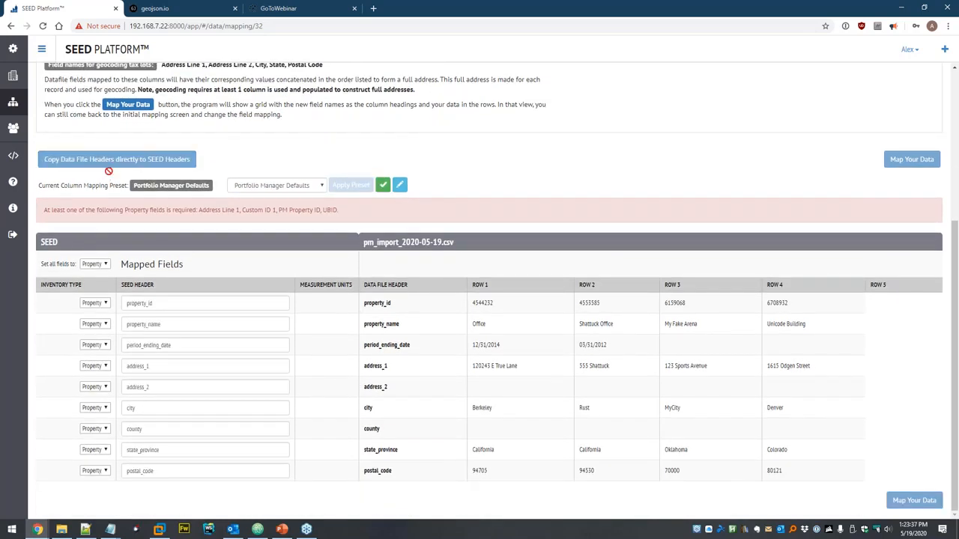
- Map columns to PM Property ID, Property Name, Address Line 1 and Address Line 2
{"action": "double_click", "coordinate": [156, 298]}
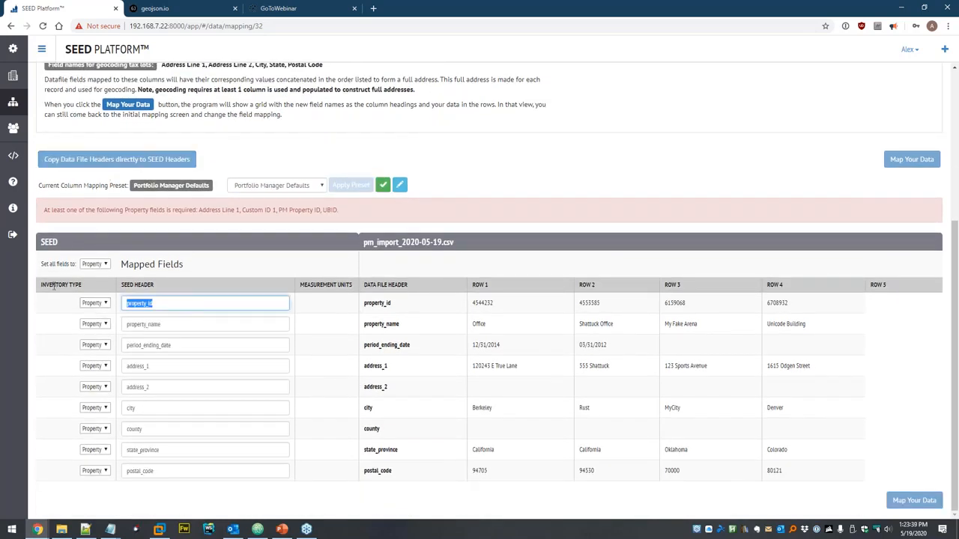
{"action": "type", "text": "Prop"}
{"action": "key", "text": "Down"}
{"action": "key", "text": "Down"}
{"action": "key", "text": "Return"}
{"action": "key", "text": "Tab"}
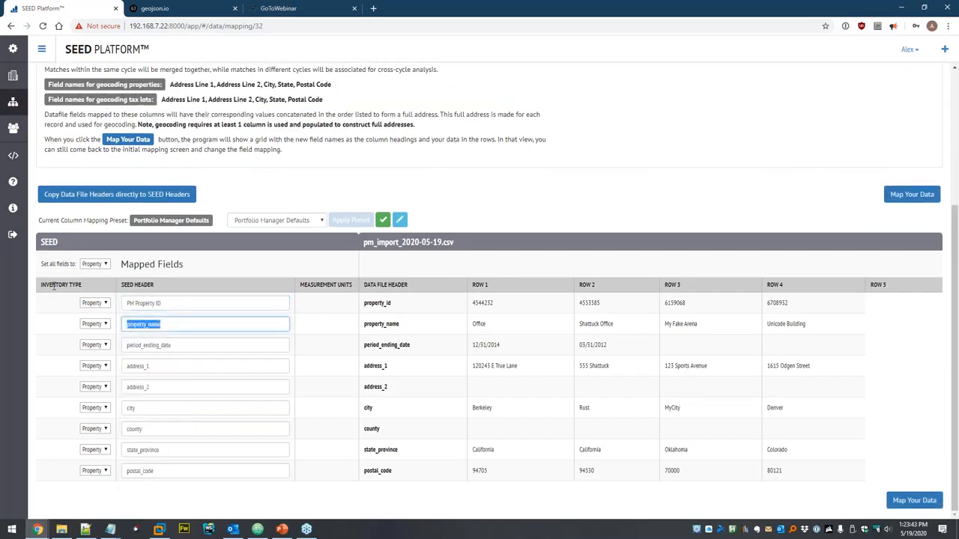
{"action": "type", "text": "property"}
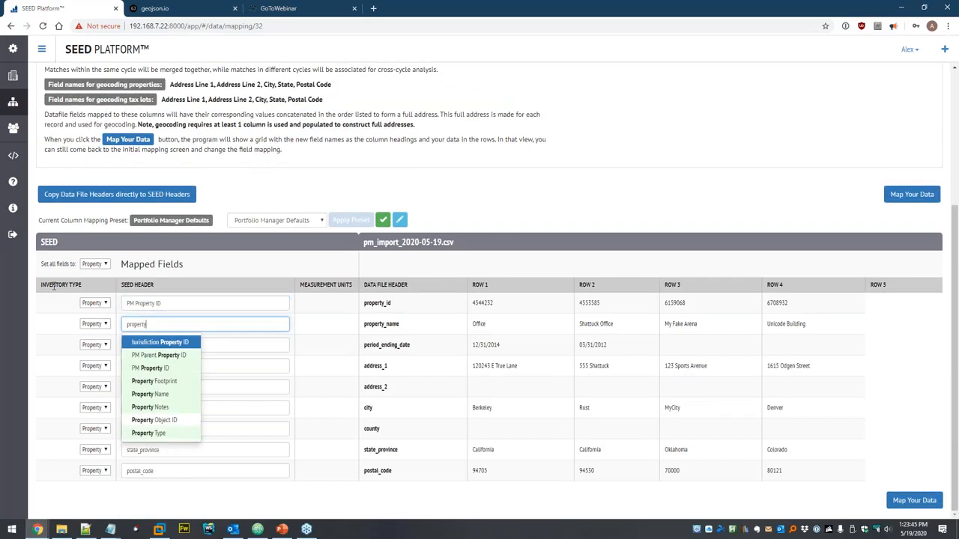
{"action": "type", "text": " name"}
{"action": "key", "text": "Return"}
{"action": "key", "text": "Tab"}
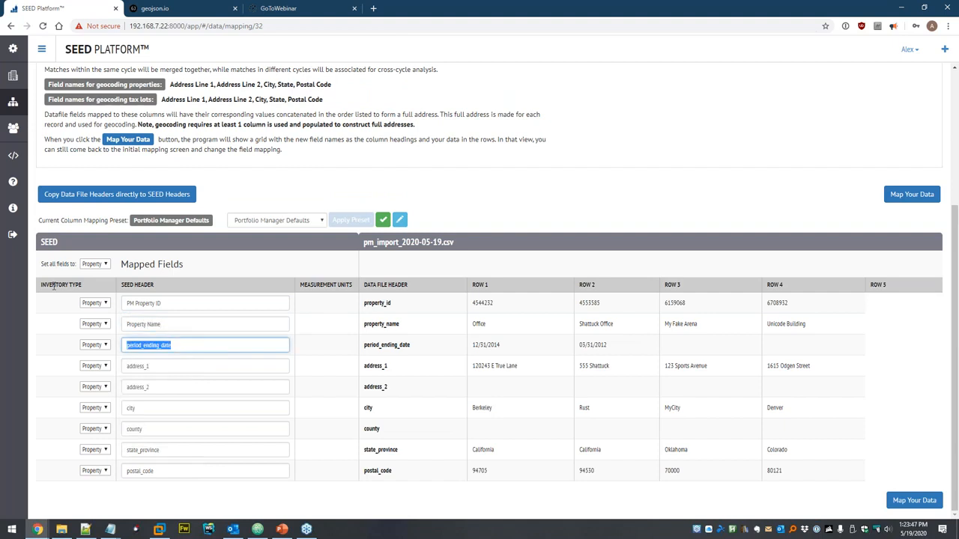
{"action": "key", "text": "Tab"}
{"action": "type", "text": "address"}
{"action": "key", "text": "Down"}
{"action": "key", "text": "Return"}
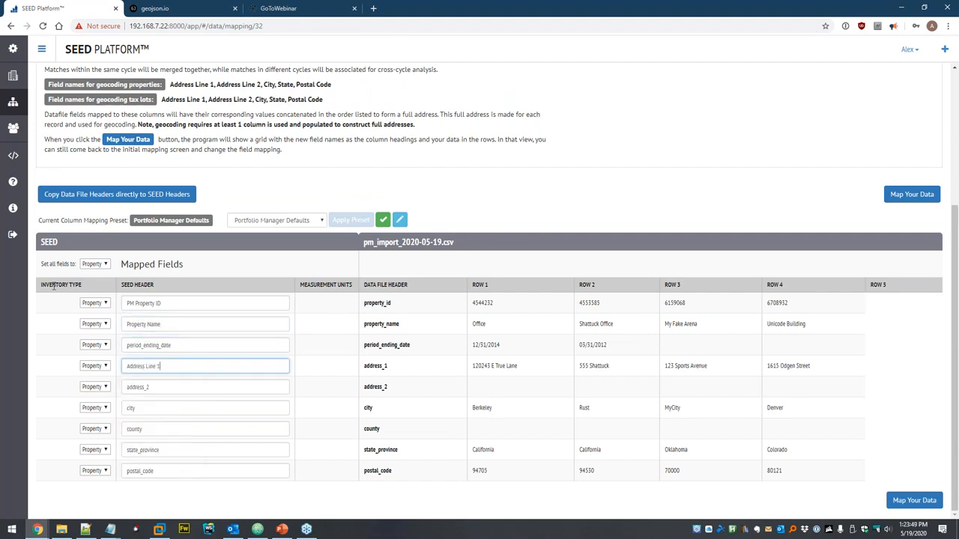
{"action": "key", "text": "Tab"}
{"action": "type", "text": "add"}
{"action": "key", "text": "Down"}
{"action": "key", "text": "Down"}
{"action": "key", "text": "Return"}
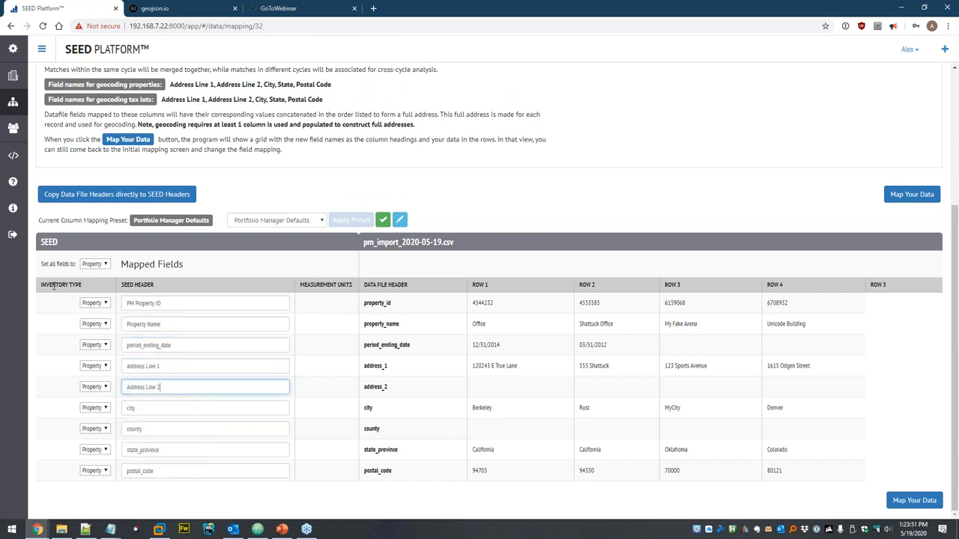
- Map the city, county, state_province and postal_code columns to City, County, State and Postal Code
{"action": "key", "text": "Tab"}
{"action": "type", "text": "cit"}
{"action": "key", "text": "Return"}
{"action": "key", "text": "Tab"}
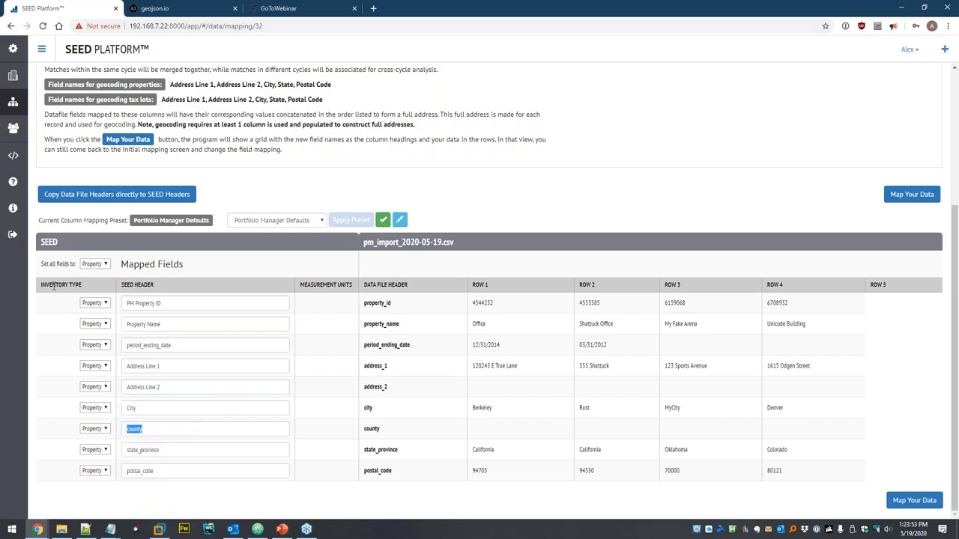
{"action": "type", "text": "cou"}
{"action": "key", "text": "Down"}
{"action": "key", "text": "Return"}
{"action": "key", "text": "Tab"}
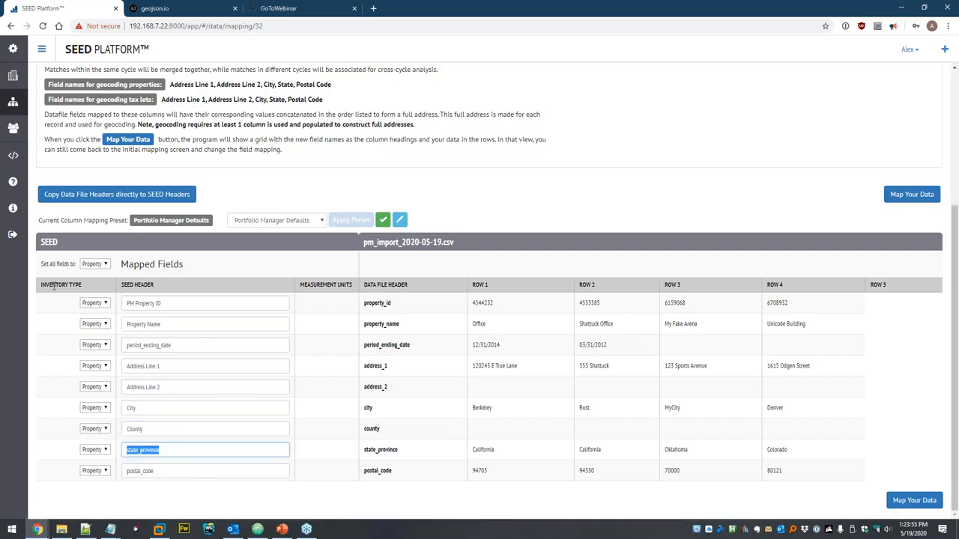
{"action": "type", "text": "stat"}
{"action": "key", "text": "Down"}
{"action": "key", "text": "Return"}
{"action": "key", "text": "Tab"}
{"action": "type", "text": "pos"}
{"action": "key", "text": "Down"}
{"action": "key", "text": "Return"}
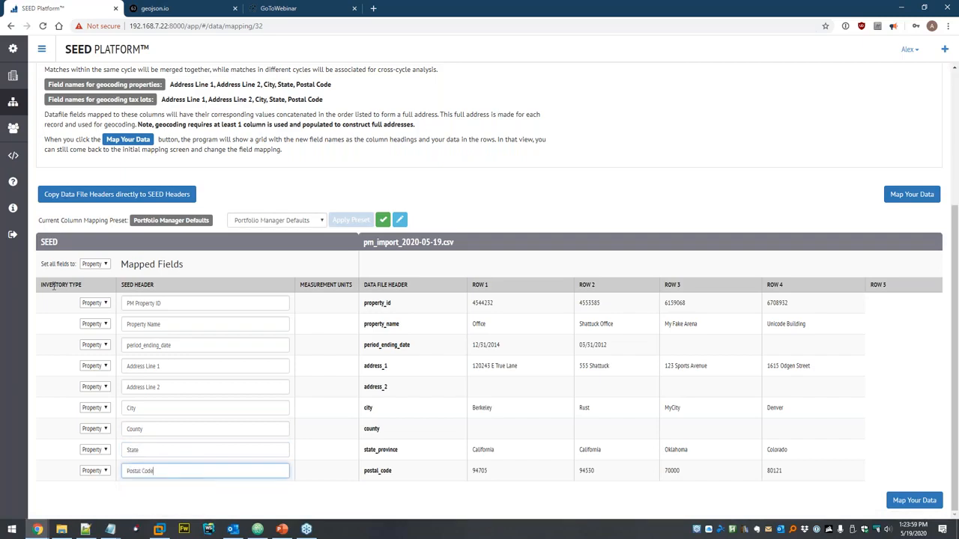
- Save the column mapping as a new preset named 'PM Import'
{"action": "left_click", "coordinate": [300, 222]}
{"action": "left_click", "coordinate": [302, 222]}
{"action": "left_click", "coordinate": [400, 221]}
{"action": "type", "text": "PM Import"}
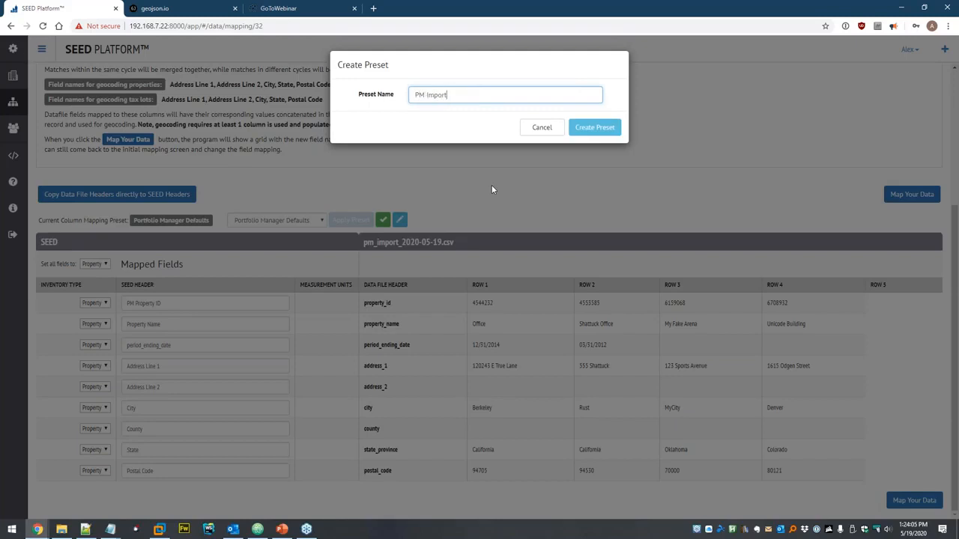
{"action": "left_click", "coordinate": [594, 127]}
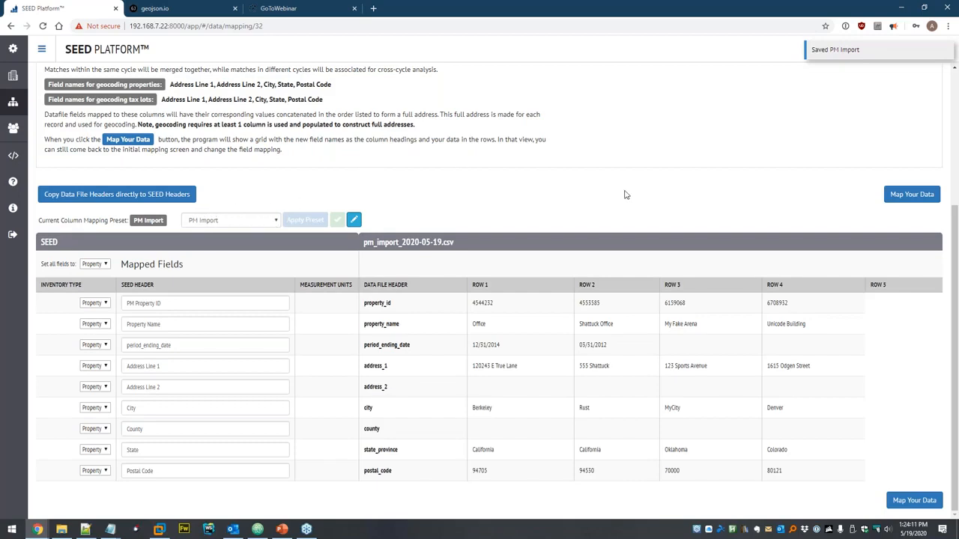
- Apply the mapping, save and confirm the column mappings, then view the four imported properties
{"action": "left_click", "coordinate": [905, 195]}
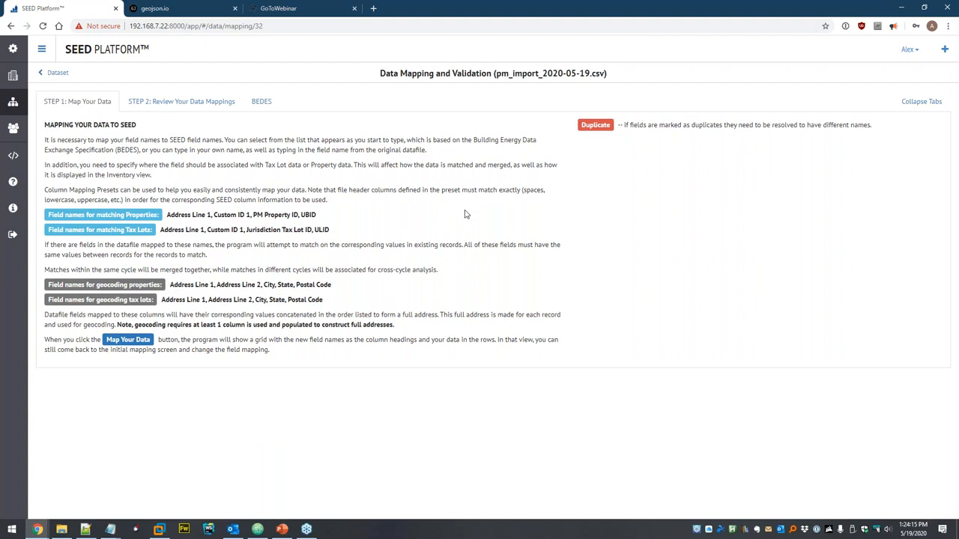
{"action": "scroll", "coordinate": [441, 205], "scroll_direction": "down", "scroll_amount": 3}
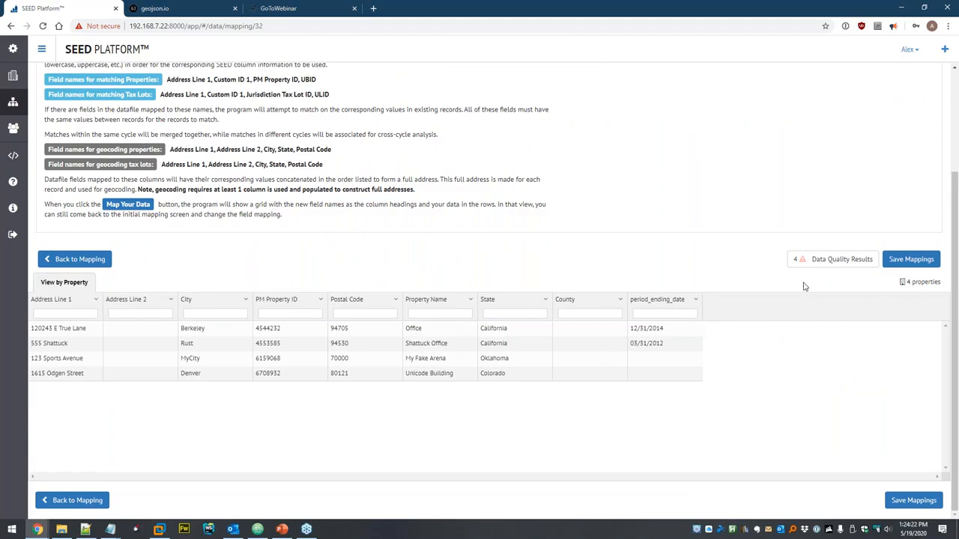
{"action": "left_click", "coordinate": [912, 260]}
{"action": "left_click", "coordinate": [482, 156]}
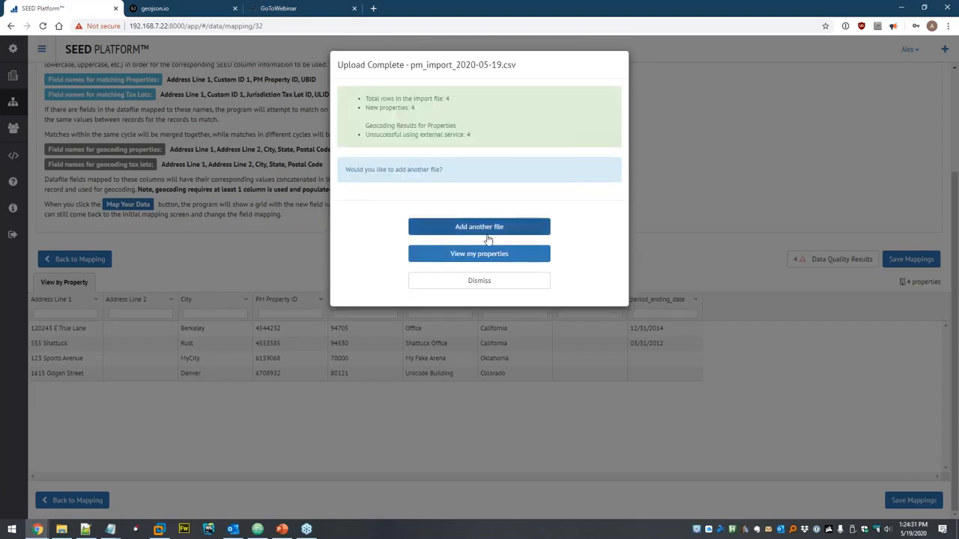
{"action": "left_click", "coordinate": [461, 255]}
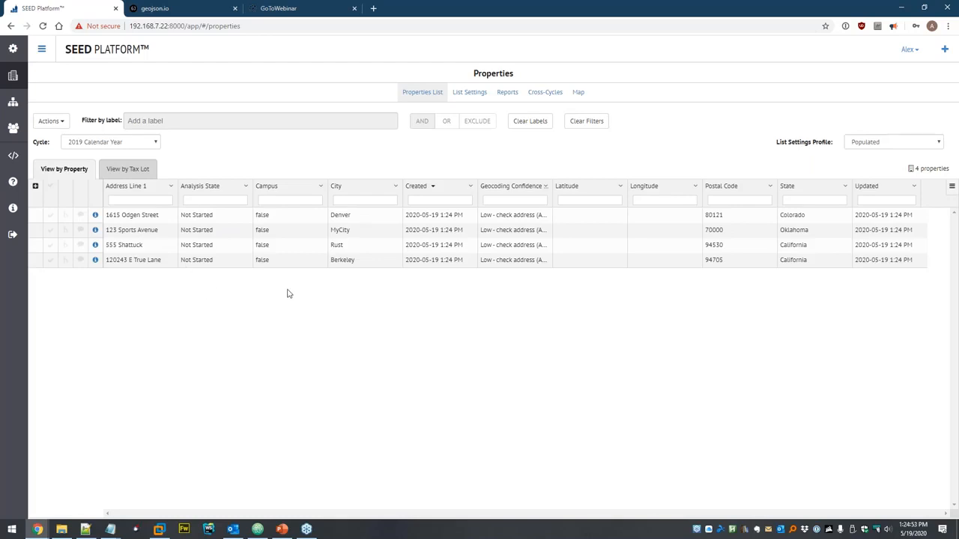
- Reload the properties list showing only populated columns
{"action": "left_click", "coordinate": [45, 120]}
{"action": "left_click", "coordinate": [94, 250]}
{"action": "left_click", "coordinate": [600, 129]}
{"action": "left_click", "coordinate": [601, 121]}
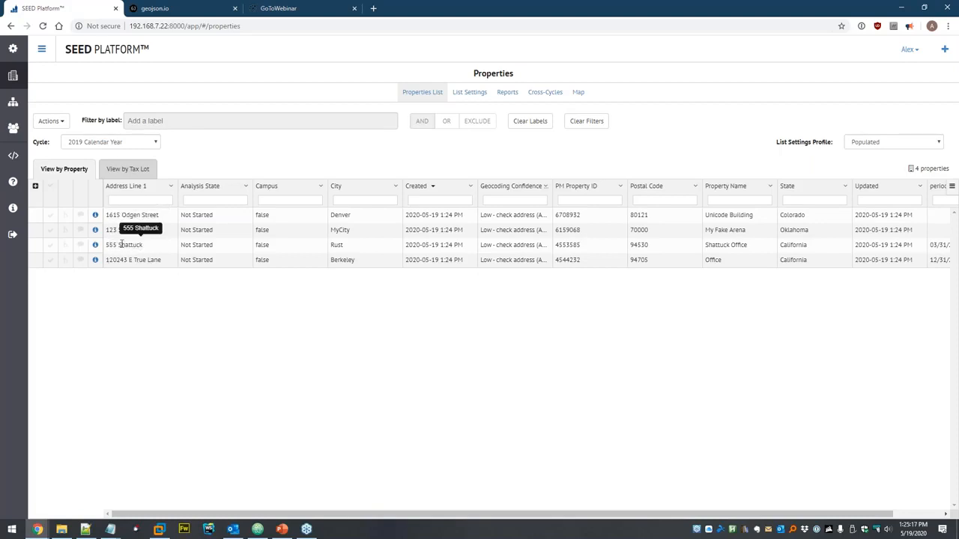
- Sort by Address Line 1 and try filters like 'sport' and '=123 sports avenue', then clear them
{"action": "left_click", "coordinate": [153, 187]}
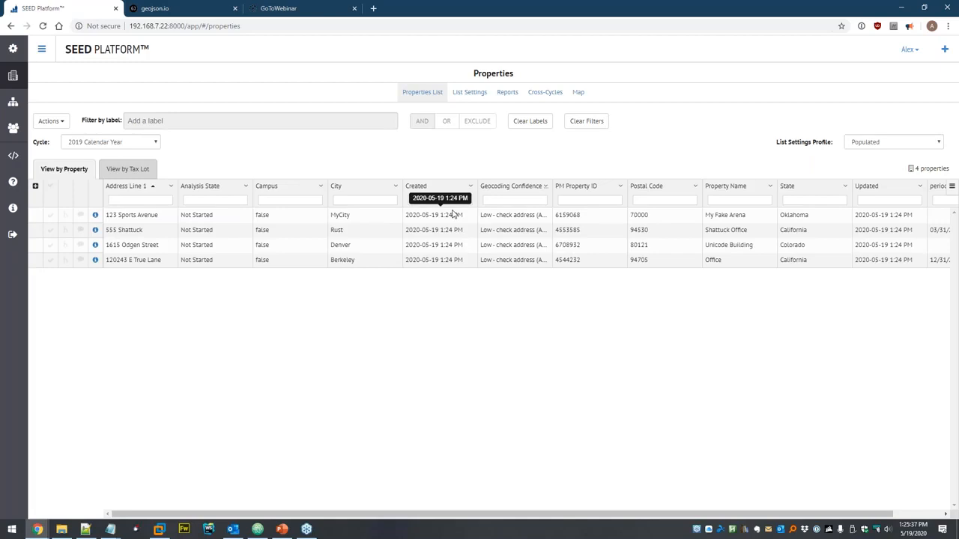
{"action": "type", "text": "sport"}
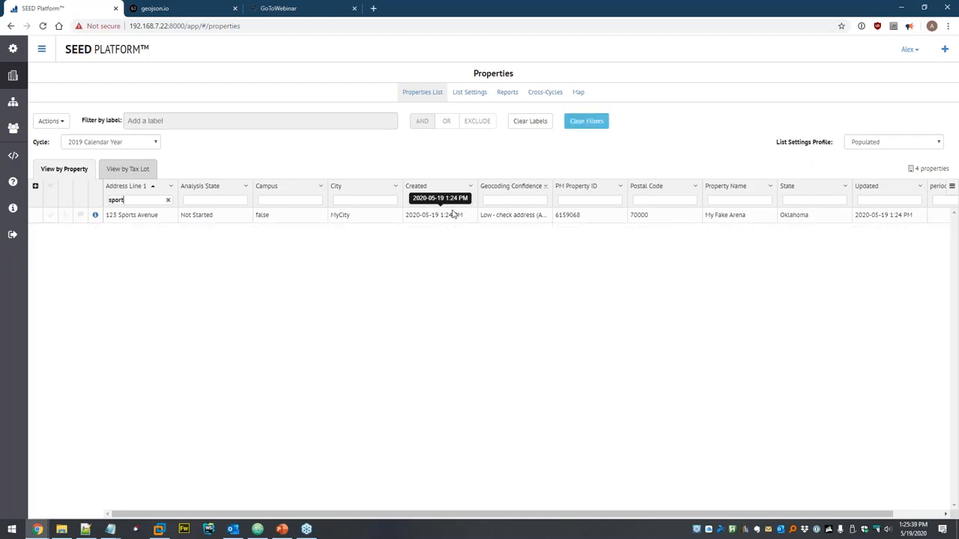
{"action": "key", "text": "BackSpace"}
{"action": "key", "text": "BackSpace"}
{"action": "key", "text": "BackSpace"}
{"action": "key", "text": "BackSpace"}
{"action": "key", "text": "BackSpace"}
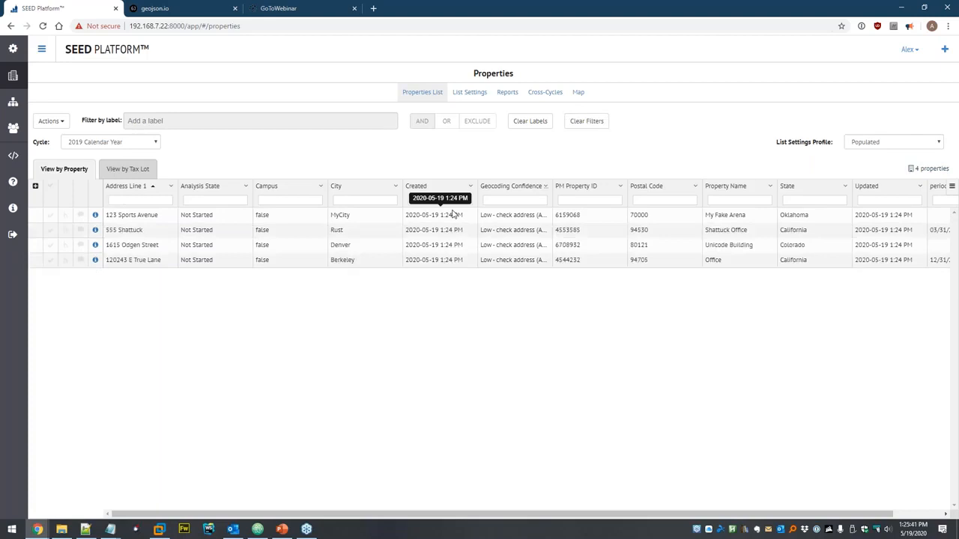
{"action": "type", "text": "sport"}
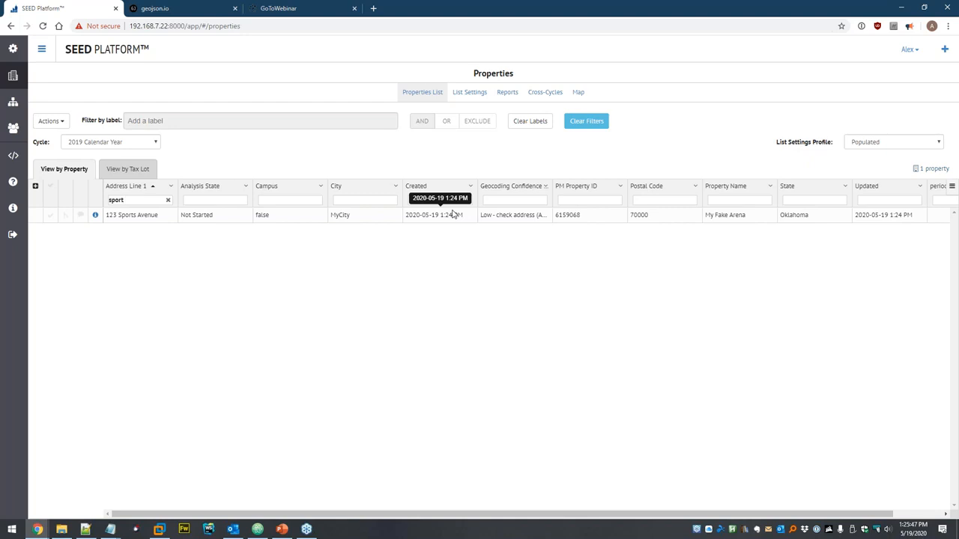
{"action": "key", "text": "ctrl+a"}
{"action": "key", "text": "BackSpace"}
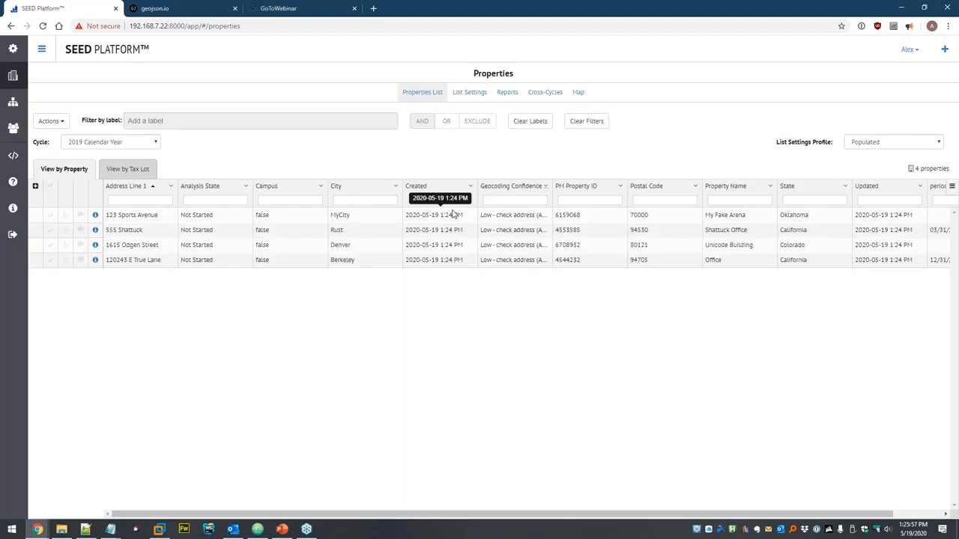
{"action": "type", "text": "="}
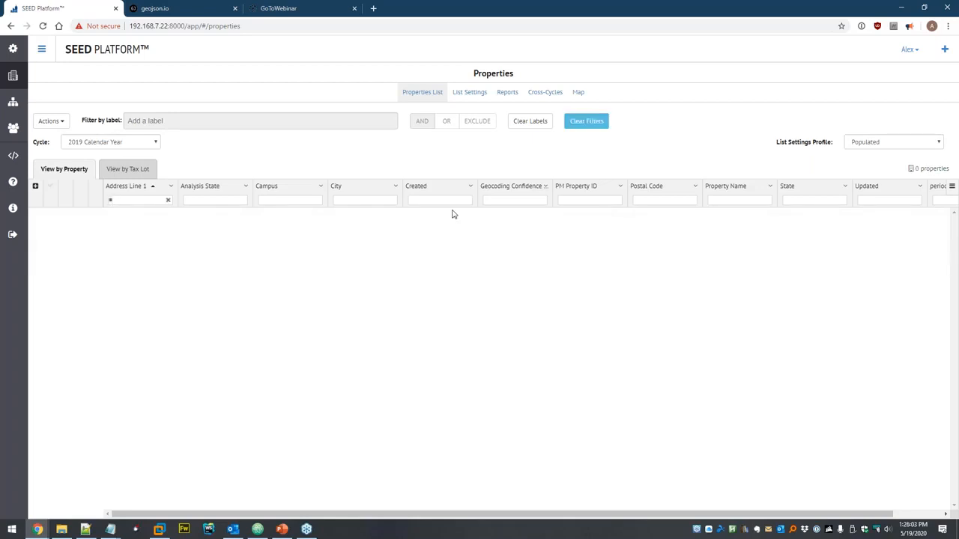
{"action": "type", "text": "123"}
{"action": "key", "text": "BackSpace"}
{"action": "key", "text": "BackSpace"}
{"action": "key", "text": "BackSpace"}
{"action": "key", "text": "BackSpace"}
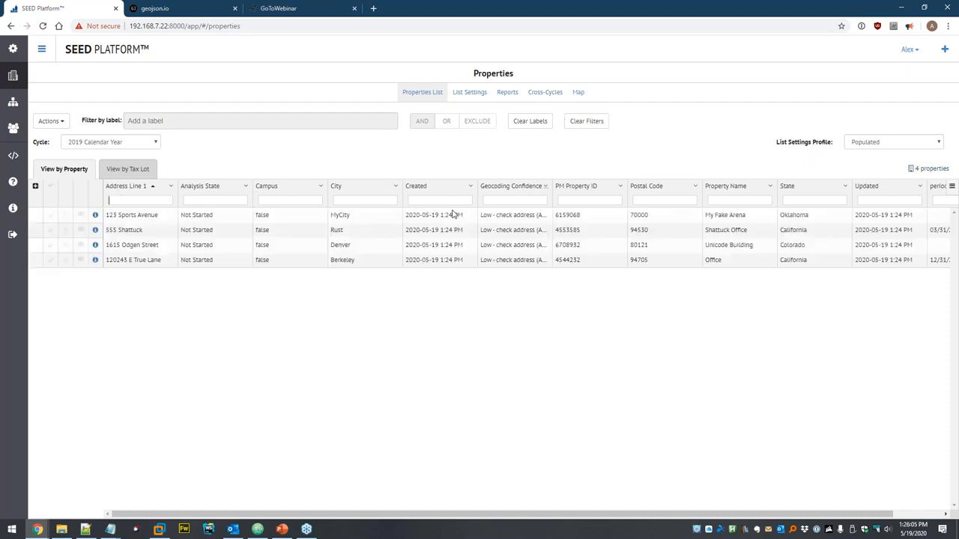
{"action": "type", "text": "=123 sports avenue"}
{"action": "key", "text": "ctrl+a"}
{"action": "key", "text": "BackSpace"}
- Filter the Campus column by 'false', then clear that filter
{"action": "left_click", "coordinate": [288, 199]}
{"action": "type", "text": "fals"}
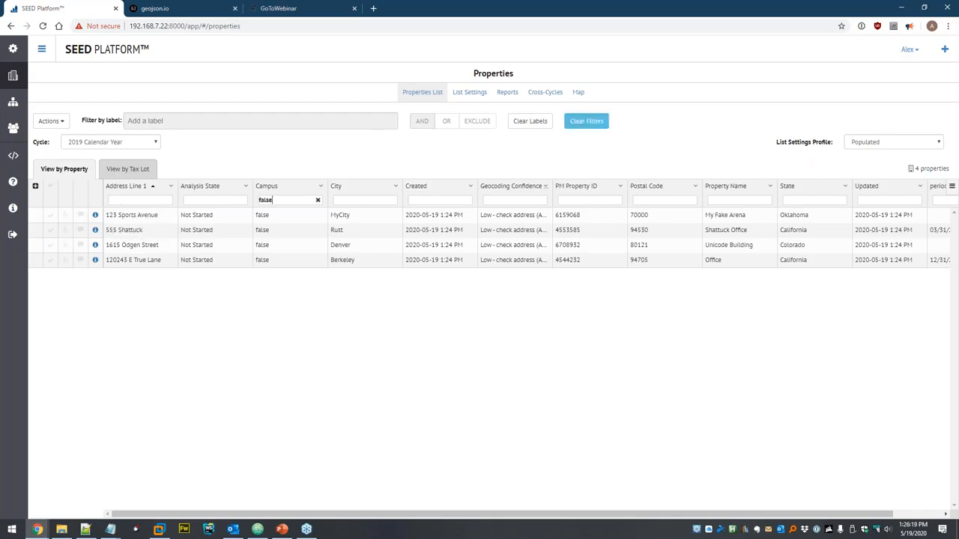
{"action": "type", "text": "e"}
{"action": "left_click", "coordinate": [318, 200]}
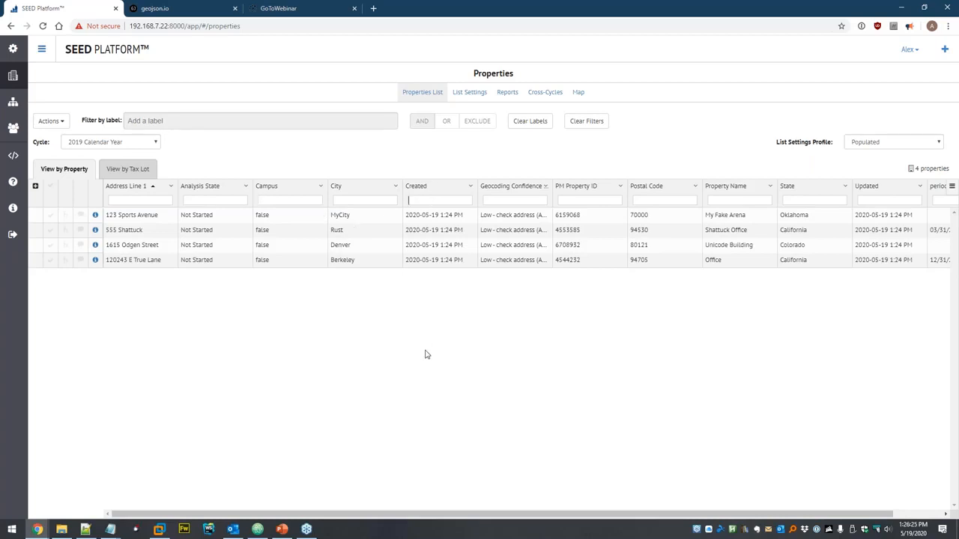
- Filter Created to '>= 2020-05-19' to confirm the four properties, then clear it
{"action": "type", "text": ">"}
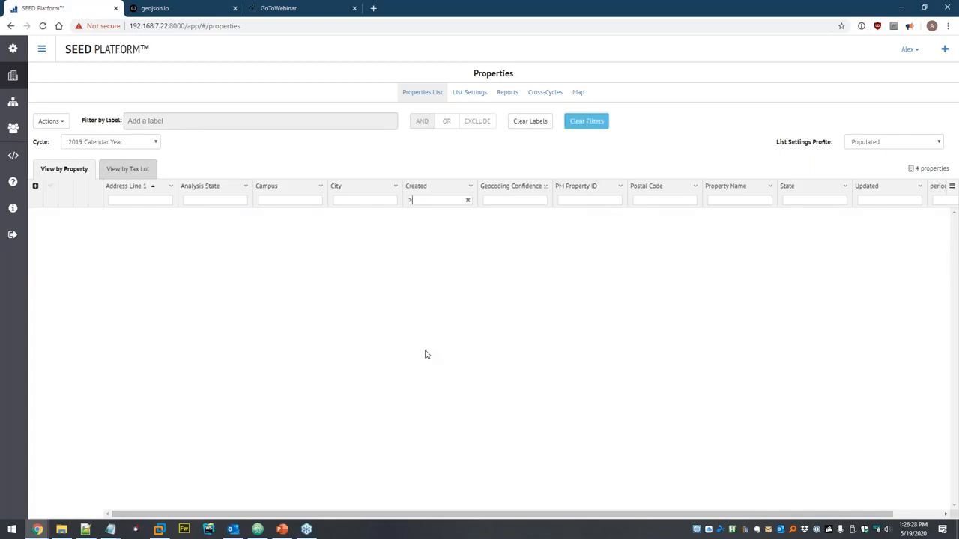
{"action": "type", "text": " 2019"}
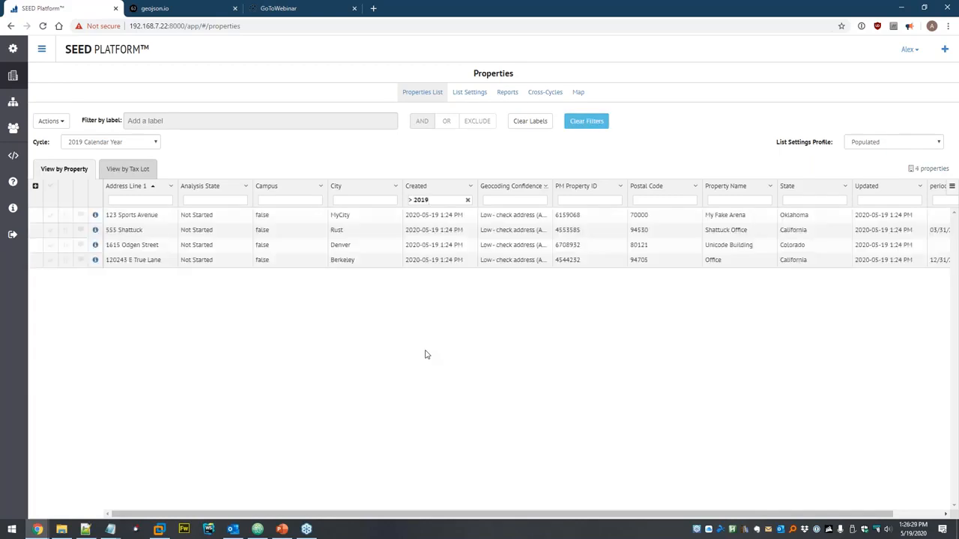
{"action": "key", "text": "shift+Left"}
{"action": "key", "text": "shift+Left"}
{"action": "type", "text": "20"}
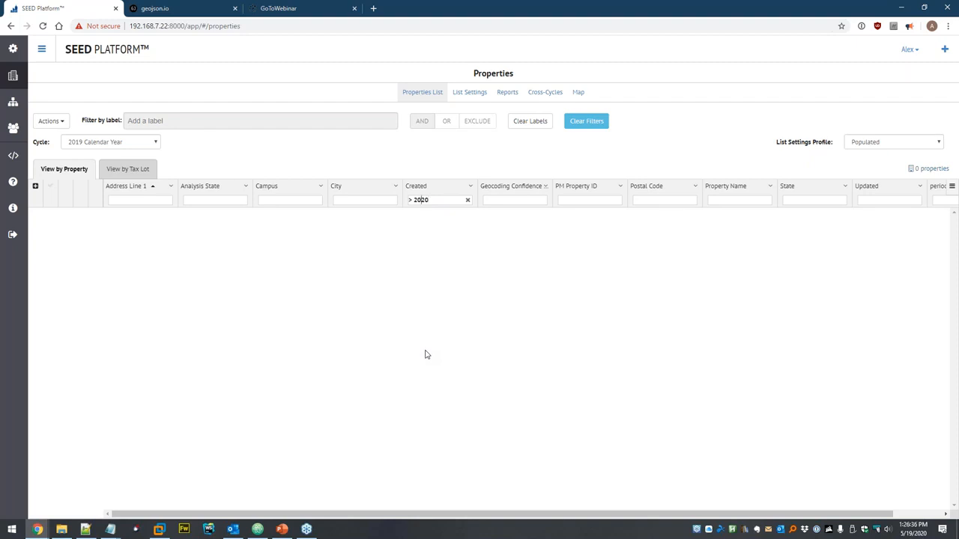
{"action": "type", "text": "="}
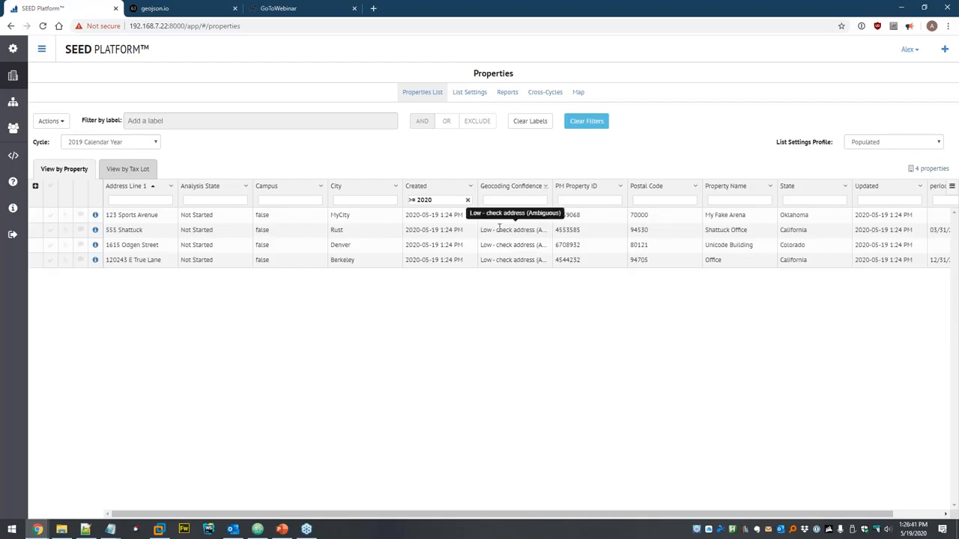
{"action": "type", "text": "-05-"}
{"action": "type", "text": "19"}
{"action": "key", "text": "BackSpace"}
{"action": "key", "text": "BackSpace"}
{"action": "type", "text": "20"}
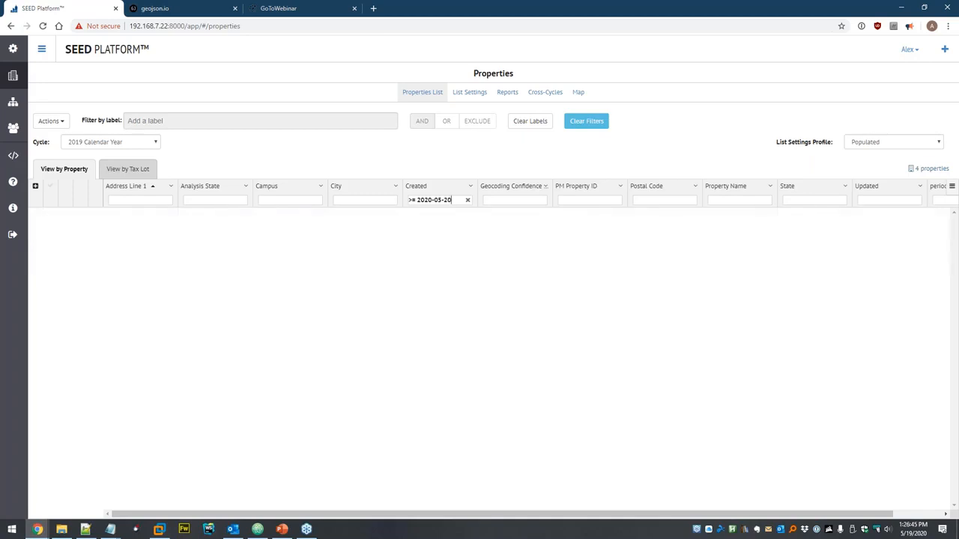
{"action": "key", "text": "BackSpace"}
{"action": "key", "text": "BackSpace"}
{"action": "type", "text": "19"}
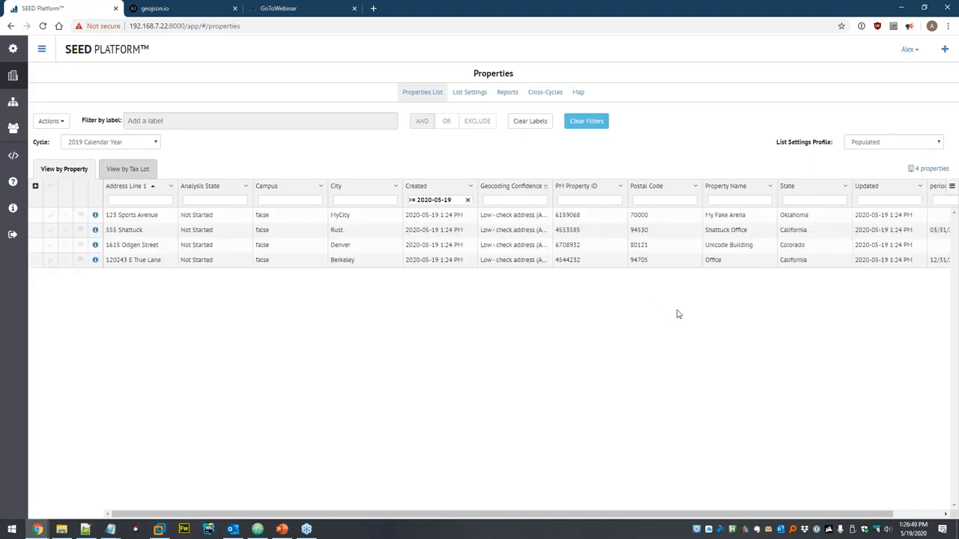
{"action": "left_click", "coordinate": [468, 200]}
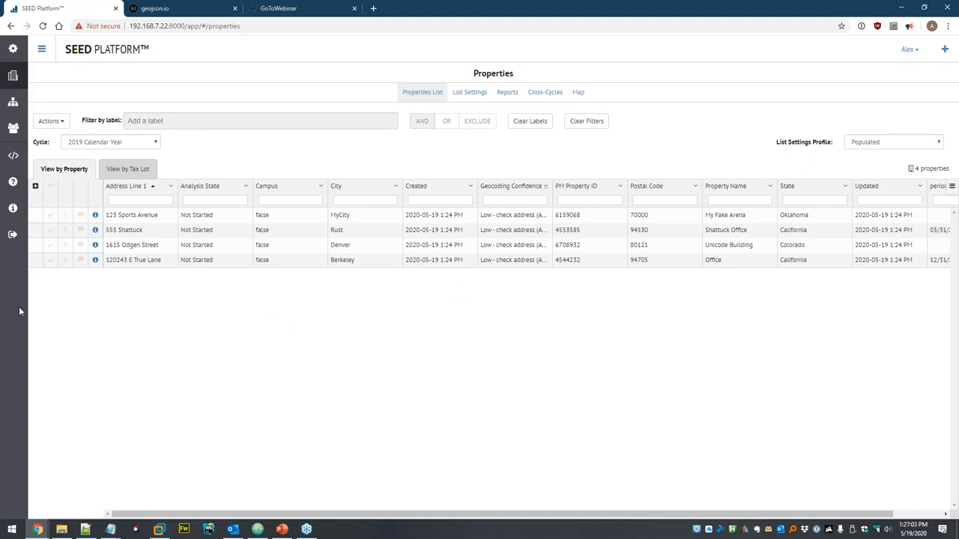
- Open 123 Sports Avenue in edit mode and review its fields against pm_import_2020-05-19.csv
{"action": "left_click", "coordinate": [95, 217]}
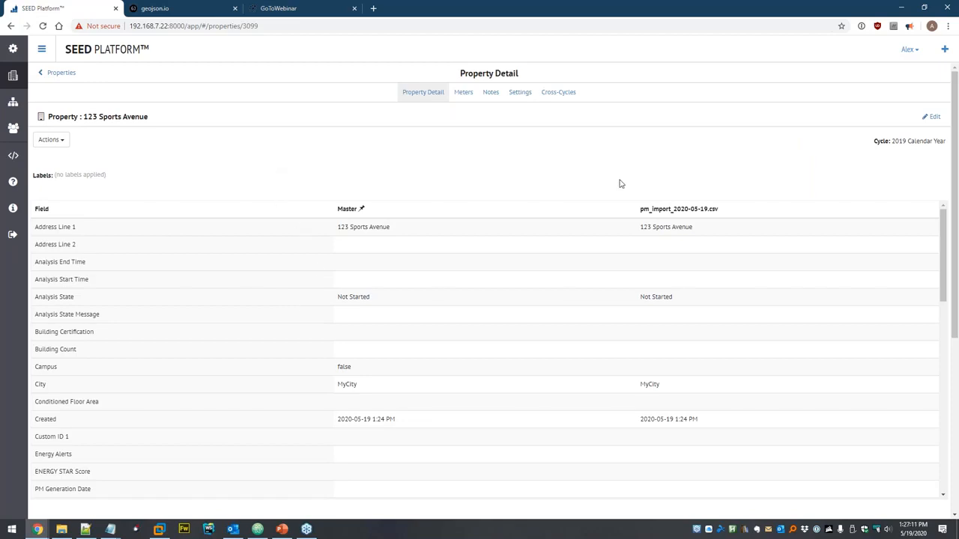
{"action": "left_click", "coordinate": [932, 117]}
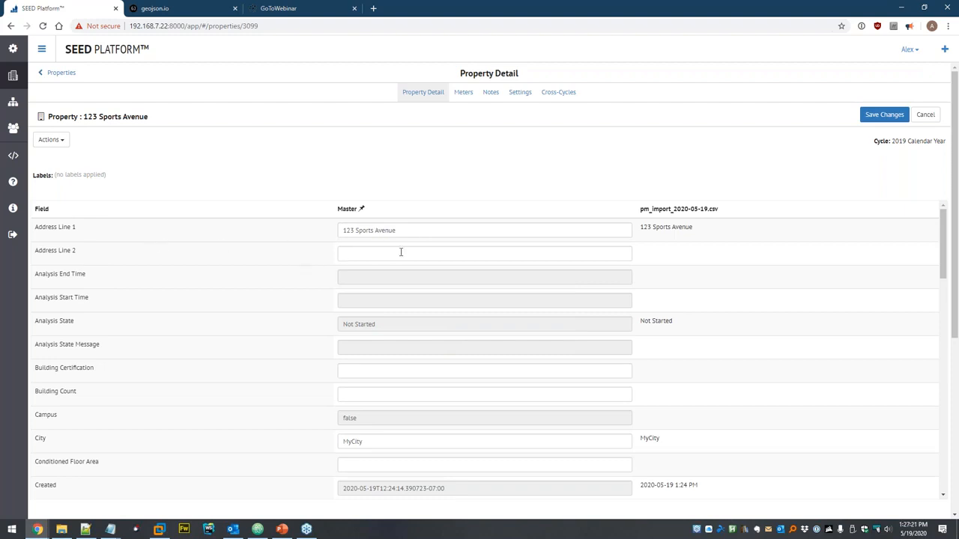
{"action": "scroll", "coordinate": [302, 334], "scroll_direction": "down", "scroll_amount": 2}
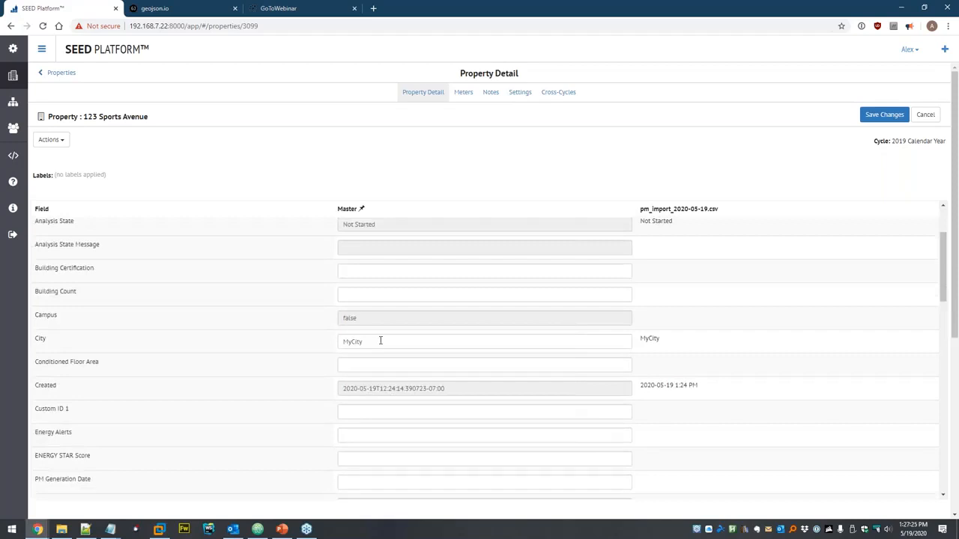
{"action": "scroll", "coordinate": [405, 322], "scroll_direction": "down", "scroll_amount": 6}
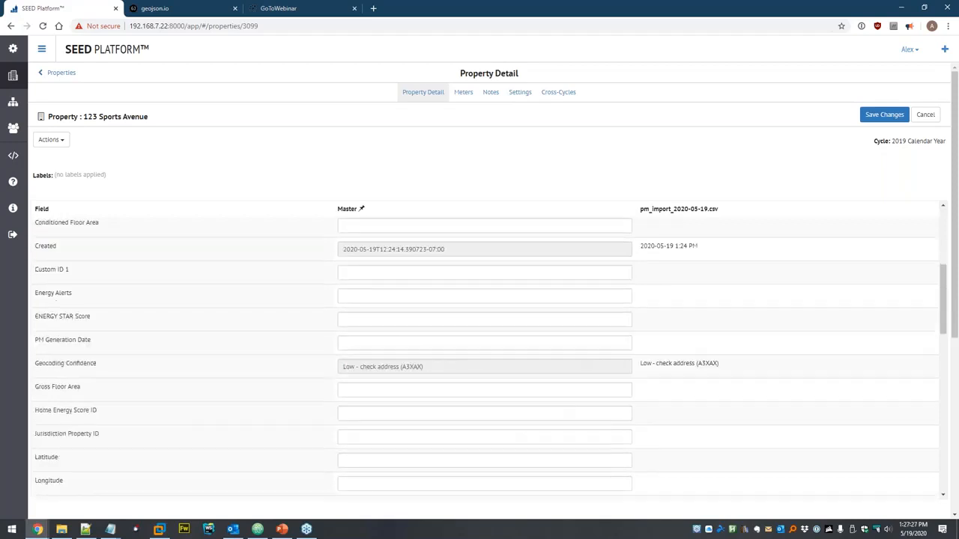
{"action": "scroll", "coordinate": [439, 295], "scroll_direction": "down", "scroll_amount": 3}
{"action": "scroll", "coordinate": [433, 337], "scroll_direction": "up", "scroll_amount": 6}
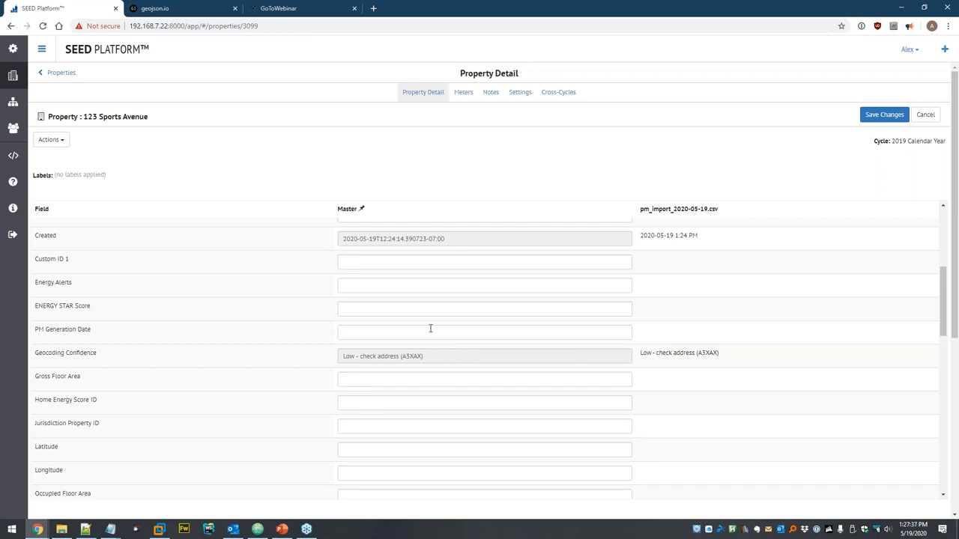
{"action": "scroll", "coordinate": [439, 304], "scroll_direction": "down", "scroll_amount": 6}
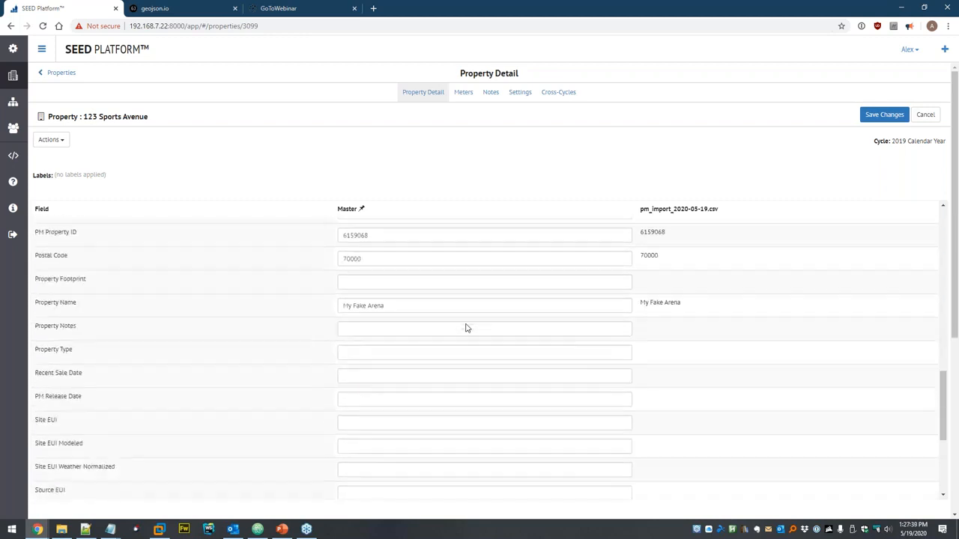
{"action": "scroll", "coordinate": [307, 356], "scroll_direction": "down", "scroll_amount": 3}
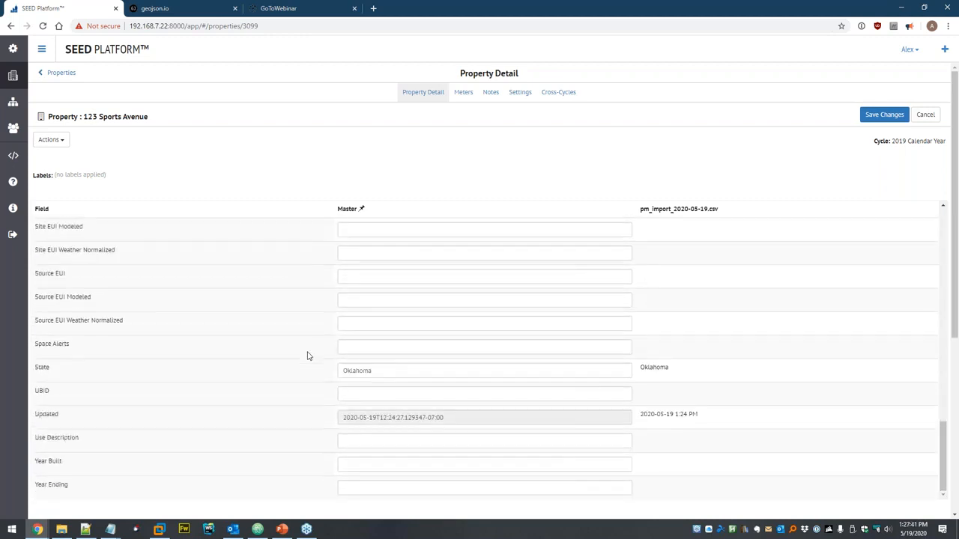
{"action": "scroll", "coordinate": [307, 355], "scroll_direction": "down", "scroll_amount": 4}
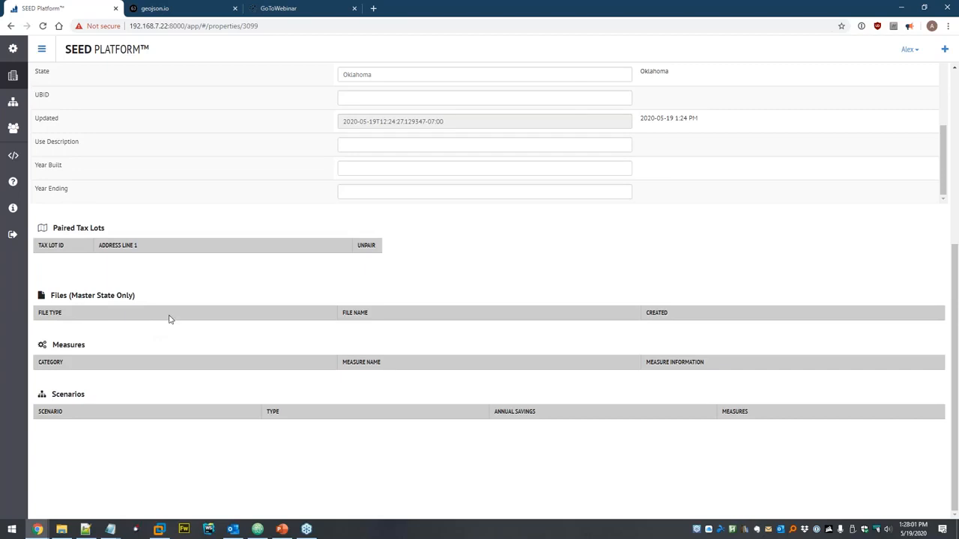
{"action": "scroll", "coordinate": [247, 274], "scroll_direction": "up", "scroll_amount": 3}
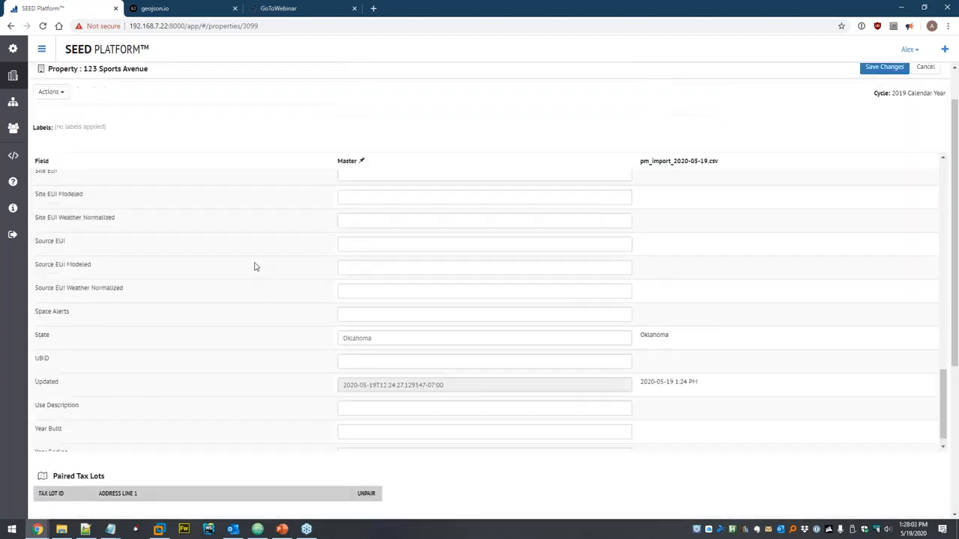
{"action": "scroll", "coordinate": [253, 268], "scroll_direction": "up", "scroll_amount": 5}
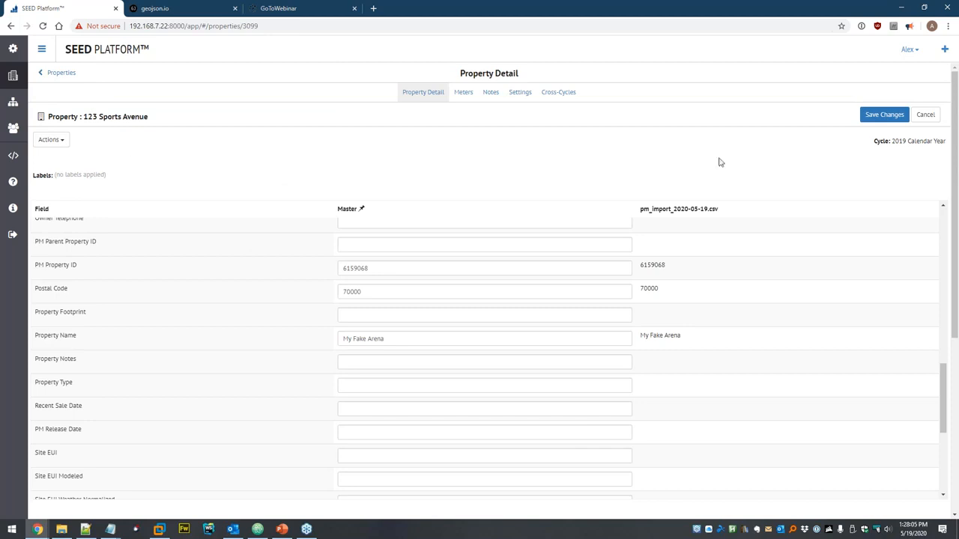
- Cancel editing, create a 'Populated' profile of populated fields, refresh, and return to Properties
{"action": "left_click", "coordinate": [924, 117]}
{"action": "left_click", "coordinate": [60, 141]}
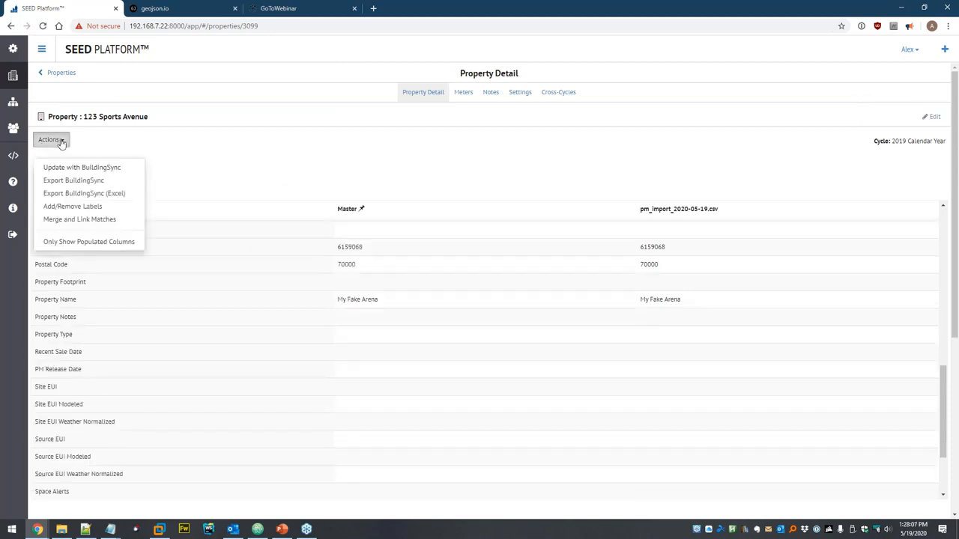
{"action": "left_click", "coordinate": [93, 248]}
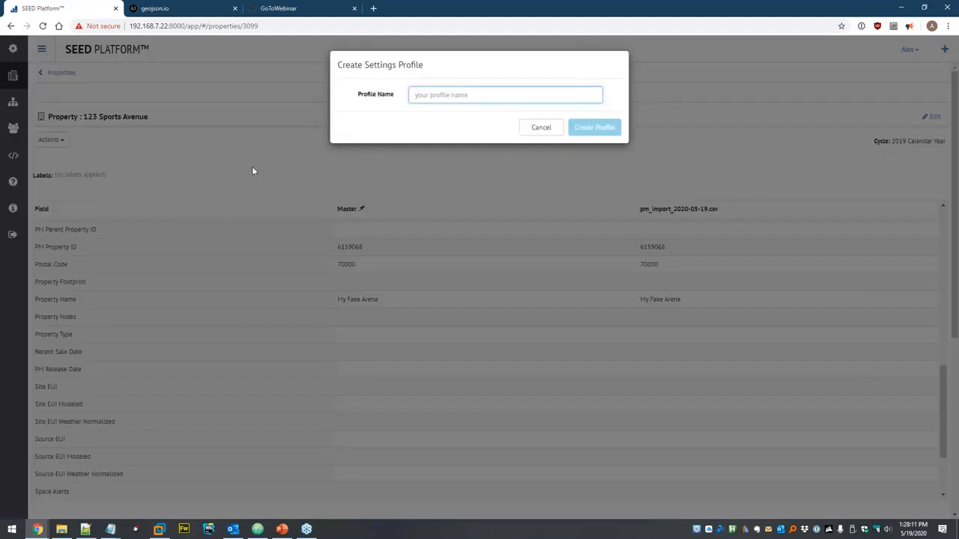
{"action": "type", "text": "Populated"}
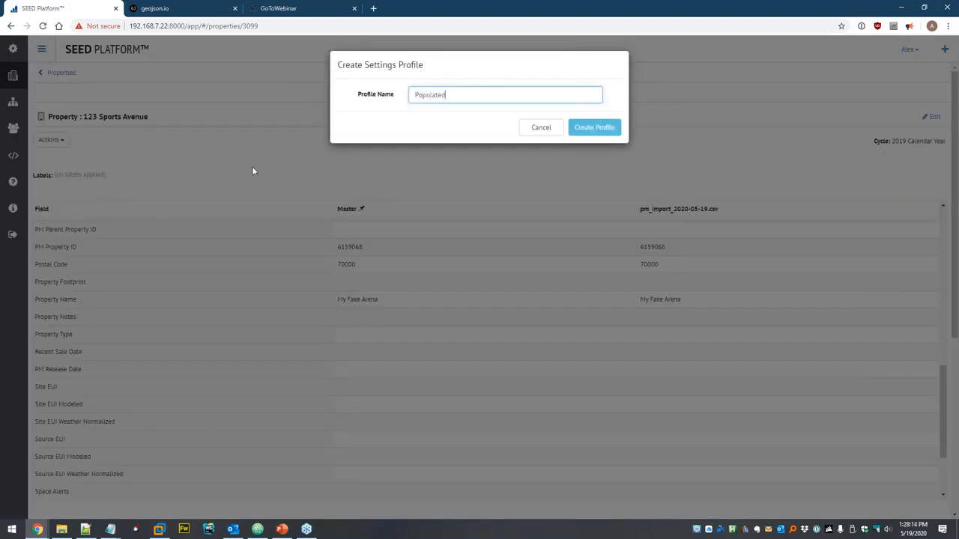
{"action": "left_click", "coordinate": [603, 130]}
{"action": "left_click", "coordinate": [601, 129]}
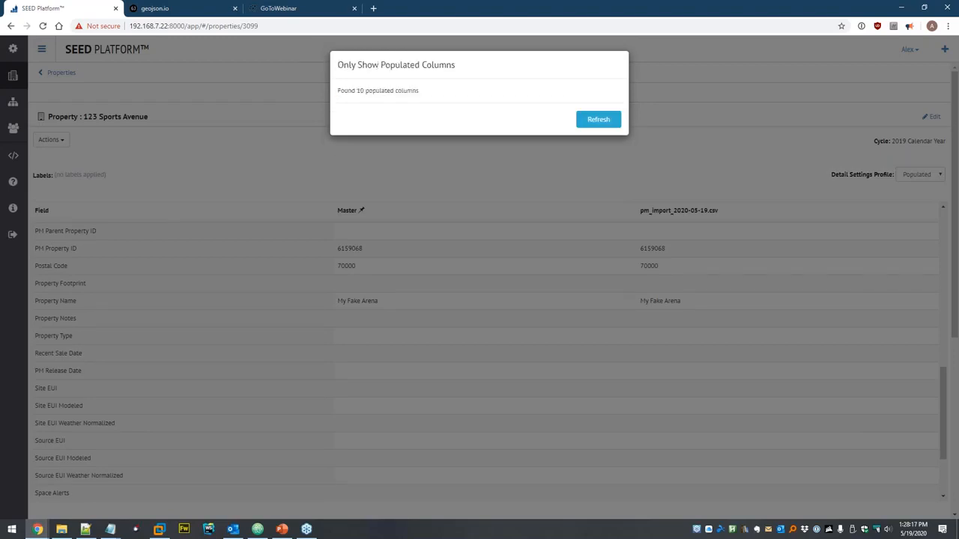
{"action": "left_click", "coordinate": [602, 120]}
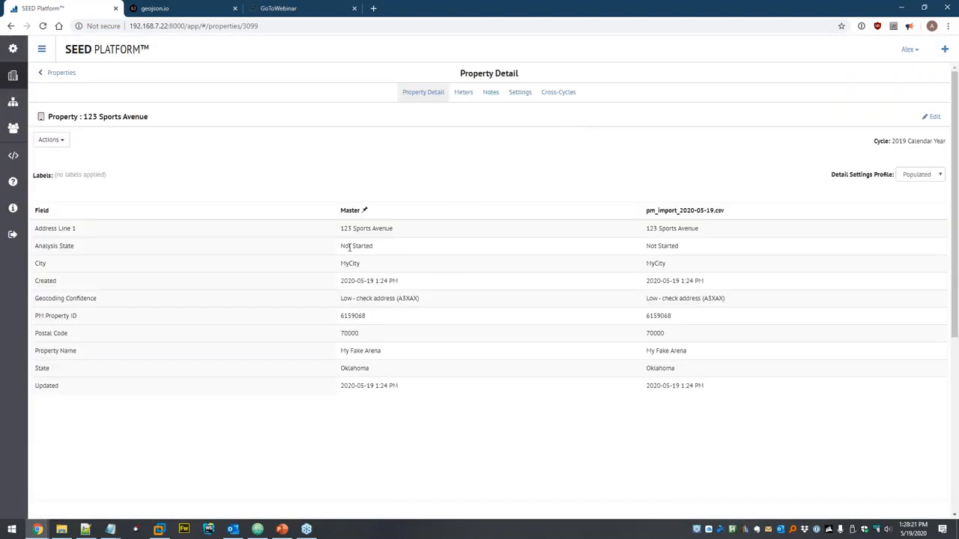
{"action": "scroll", "coordinate": [675, 341], "scroll_direction": "down", "scroll_amount": 2}
{"action": "scroll", "coordinate": [392, 304], "scroll_direction": "up", "scroll_amount": 2}
{"action": "left_click", "coordinate": [12, 79]}
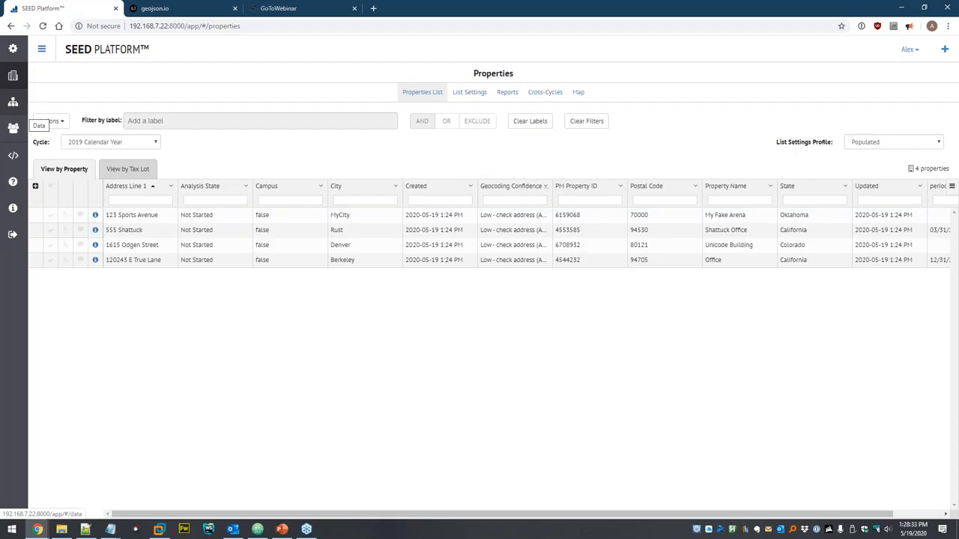
- Open the Meters view of the 123 Sports Avenue property
{"action": "left_click", "coordinate": [95, 215]}
{"action": "left_click", "coordinate": [53, 140]}
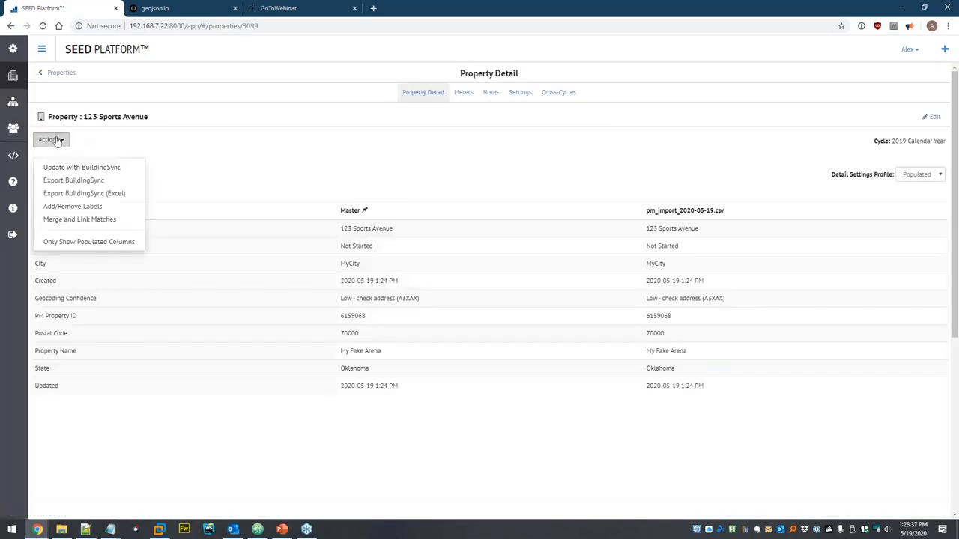
{"action": "left_click", "coordinate": [469, 100]}
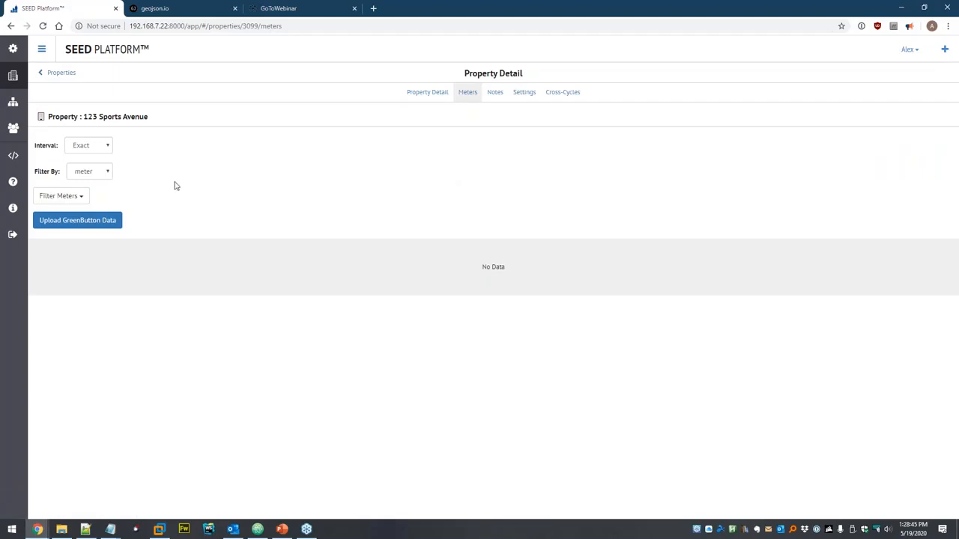
- Upload example-GreenButton-data.xml from the GreenButton folder, confirm, and refresh the meters
{"action": "left_click", "coordinate": [75, 222]}
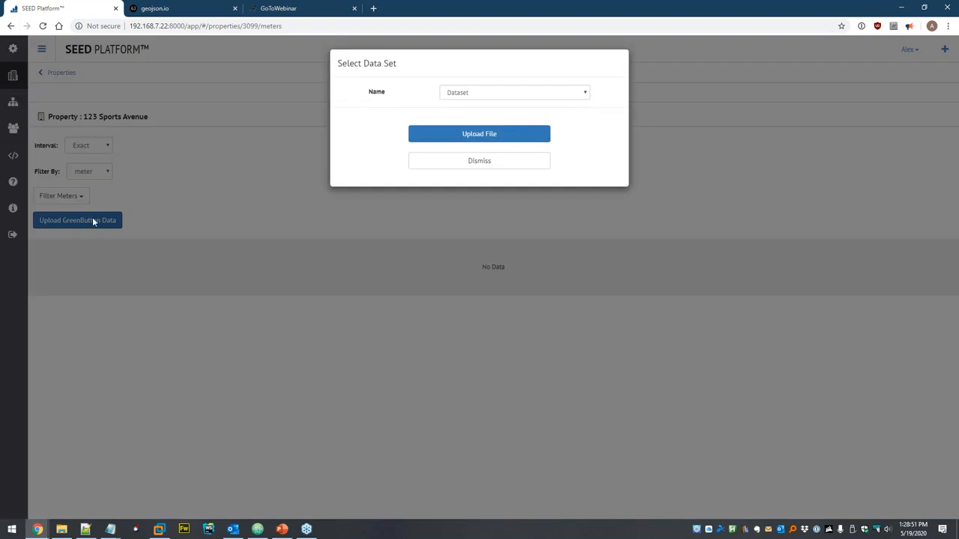
{"action": "left_click", "coordinate": [475, 95]}
{"action": "left_click", "coordinate": [458, 97]}
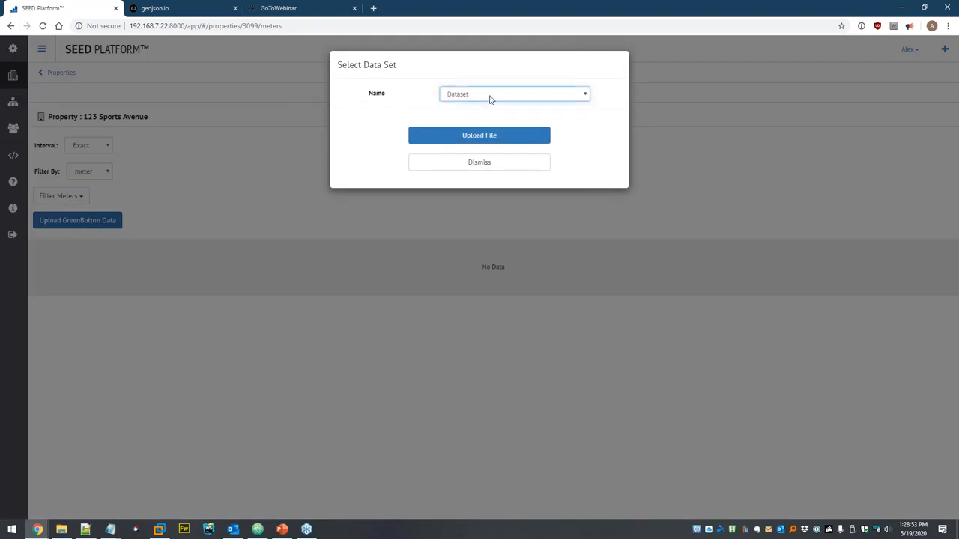
{"action": "left_click", "coordinate": [480, 139]}
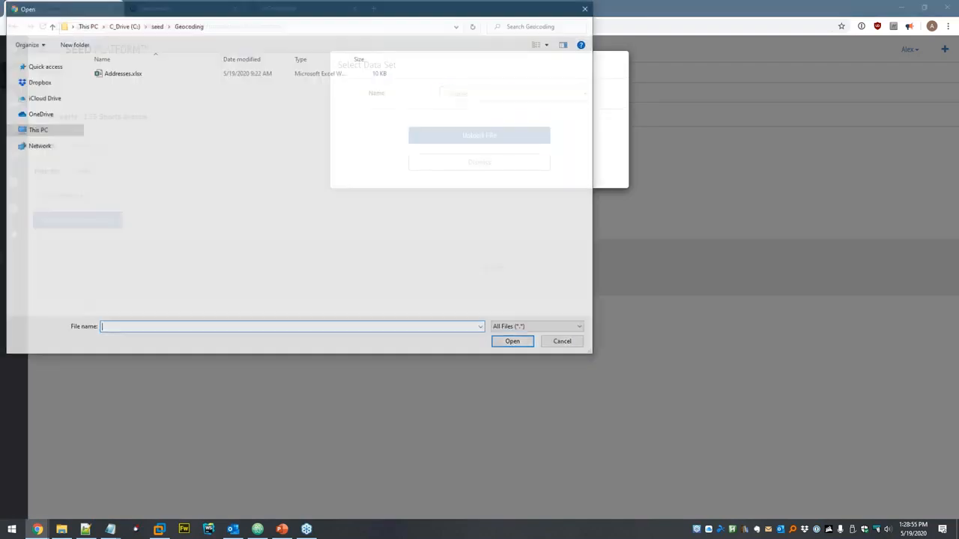
{"action": "left_click", "coordinate": [158, 27]}
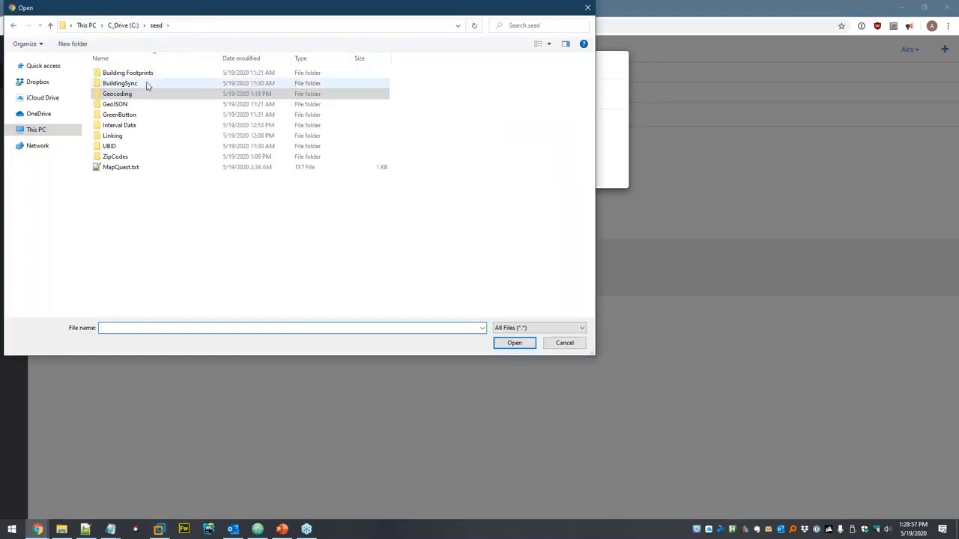
{"action": "double_click", "coordinate": [133, 115]}
{"action": "left_click", "coordinate": [160, 75]}
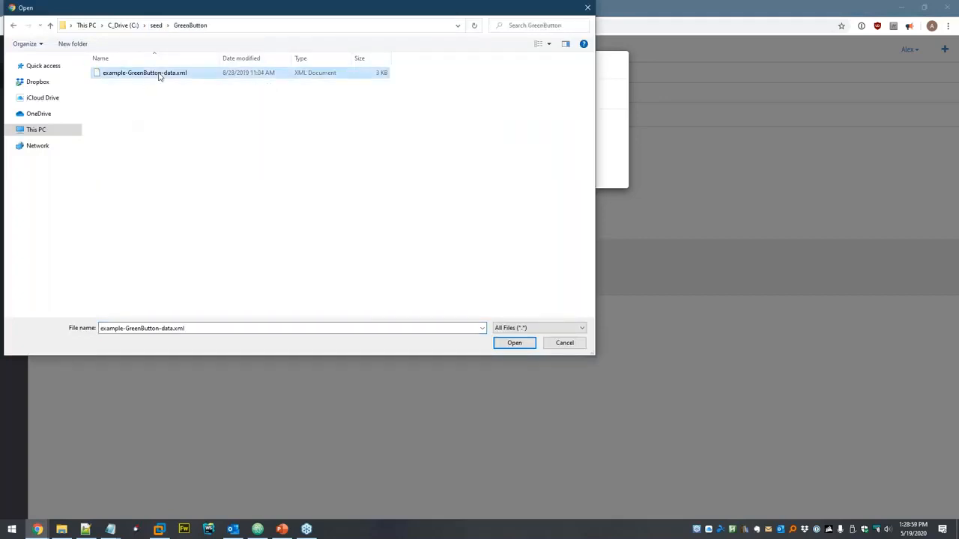
{"action": "left_click", "coordinate": [512, 342]}
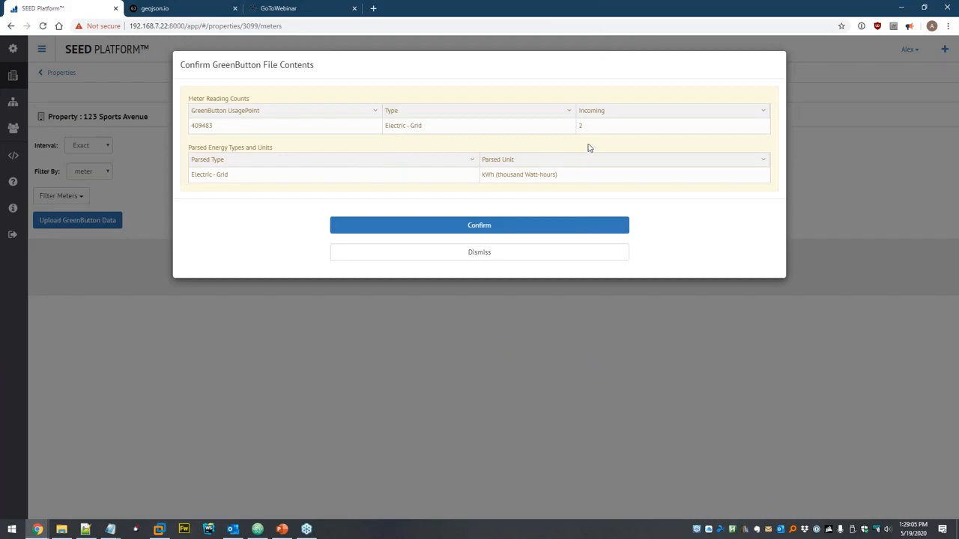
{"action": "left_click", "coordinate": [438, 227]}
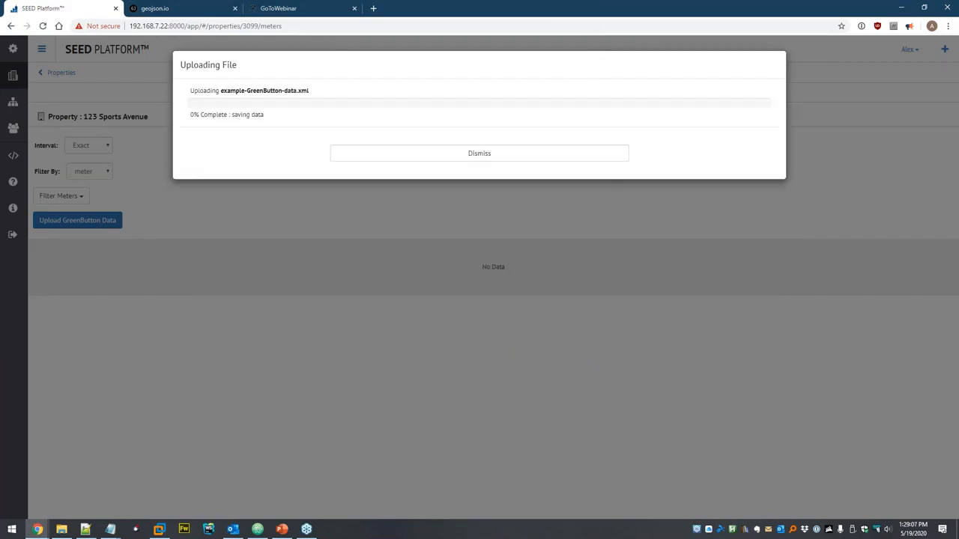
{"action": "left_click", "coordinate": [509, 180]}
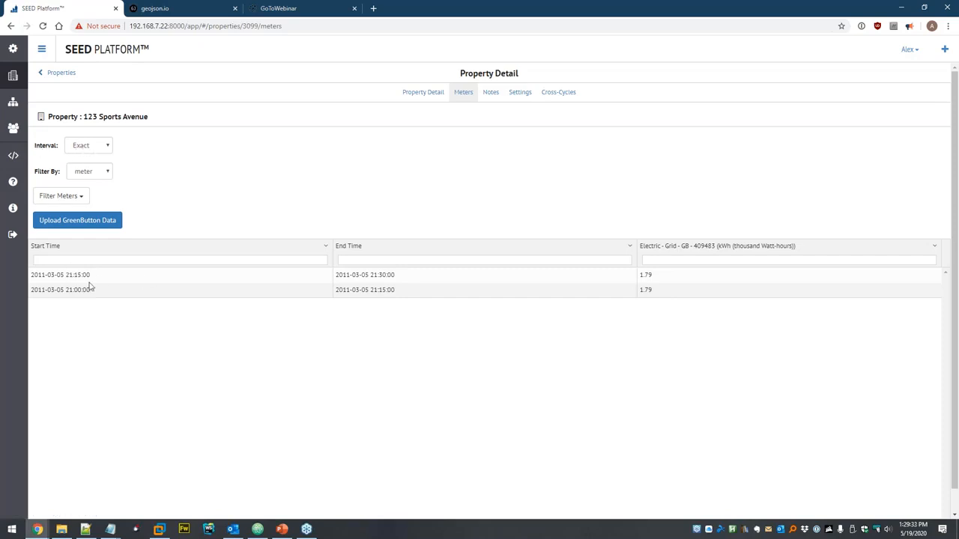
- Keep the 123 Sports Avenue meter readings at the Exact interval, filtered by meter
{"action": "left_click", "coordinate": [105, 149]}
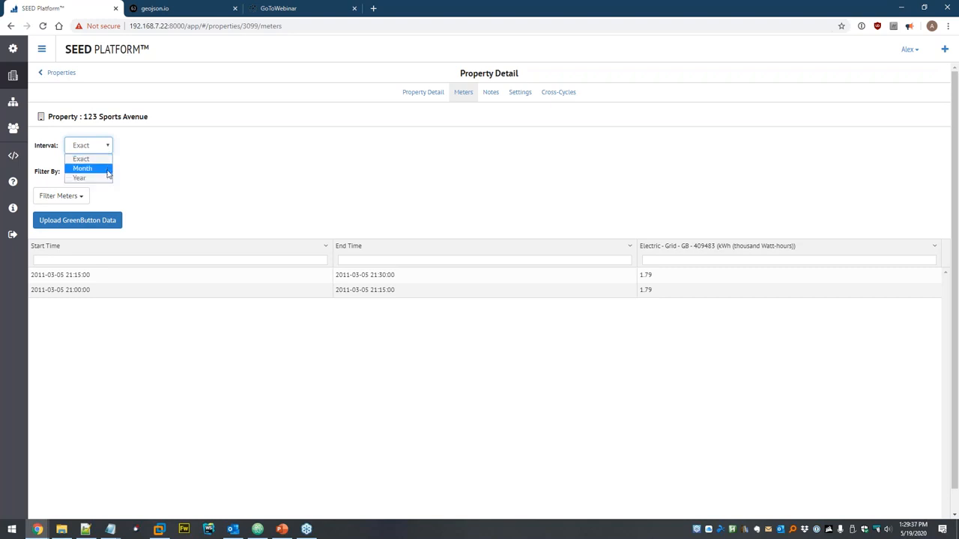
{"action": "left_click", "coordinate": [173, 159]}
{"action": "left_click", "coordinate": [100, 175]}
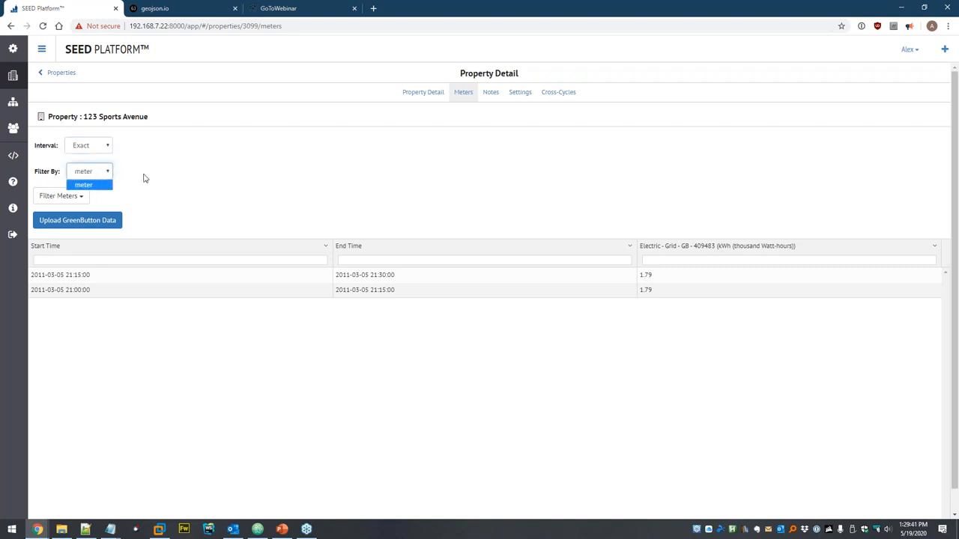
{"action": "left_click", "coordinate": [142, 180]}
- Hide and re-show the Electric - Grid - GB meter column, then focus its filter
{"action": "left_click", "coordinate": [86, 195]}
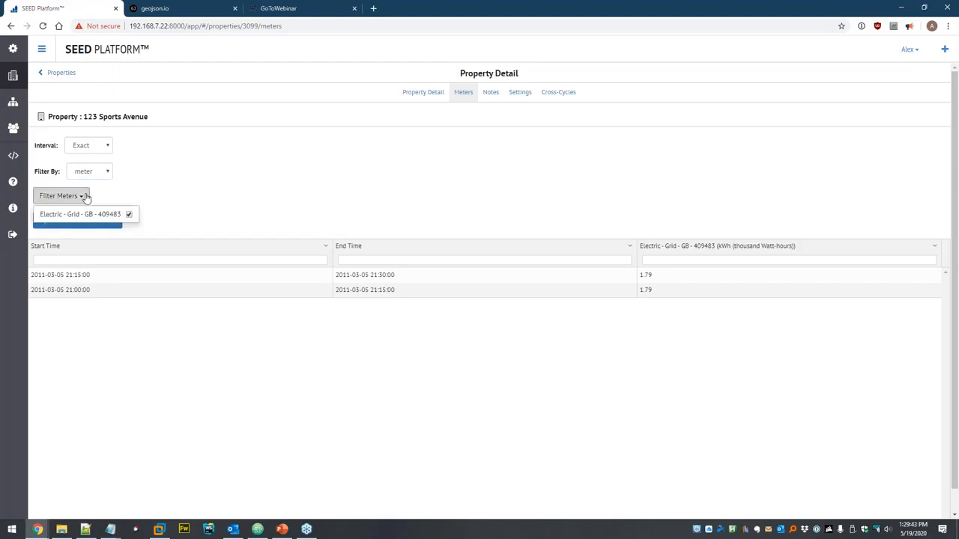
{"action": "left_click", "coordinate": [129, 214]}
{"action": "left_click", "coordinate": [194, 206]}
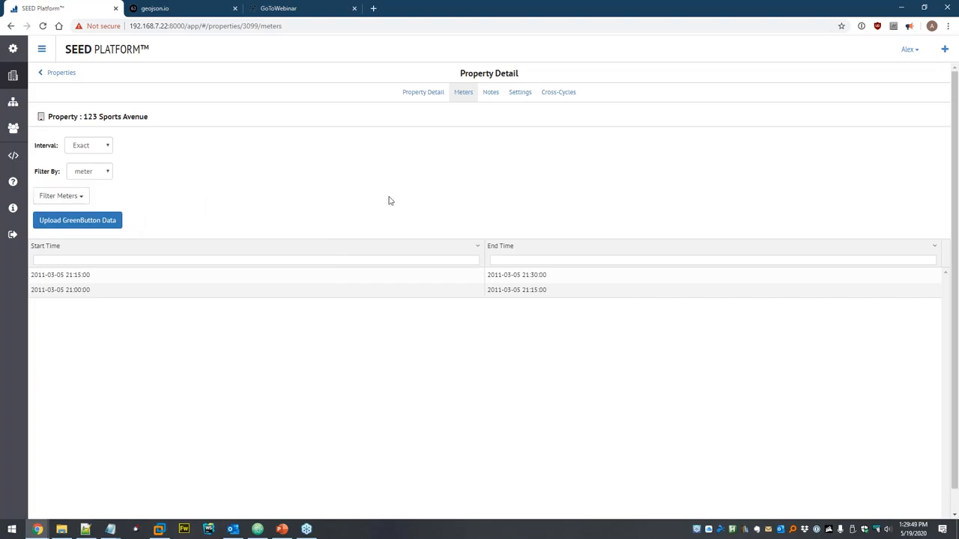
{"action": "left_click", "coordinate": [79, 197]}
{"action": "left_click", "coordinate": [130, 216]}
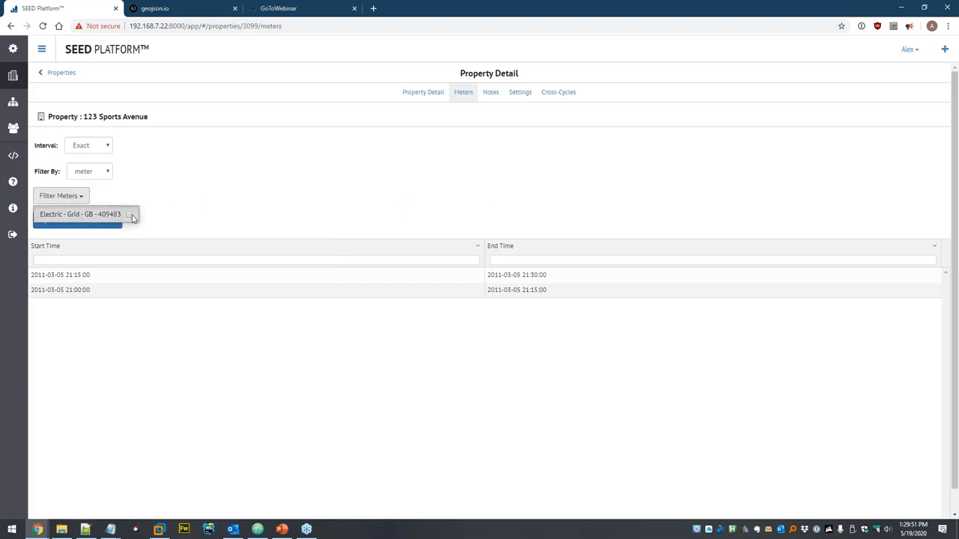
{"action": "left_click", "coordinate": [203, 207]}
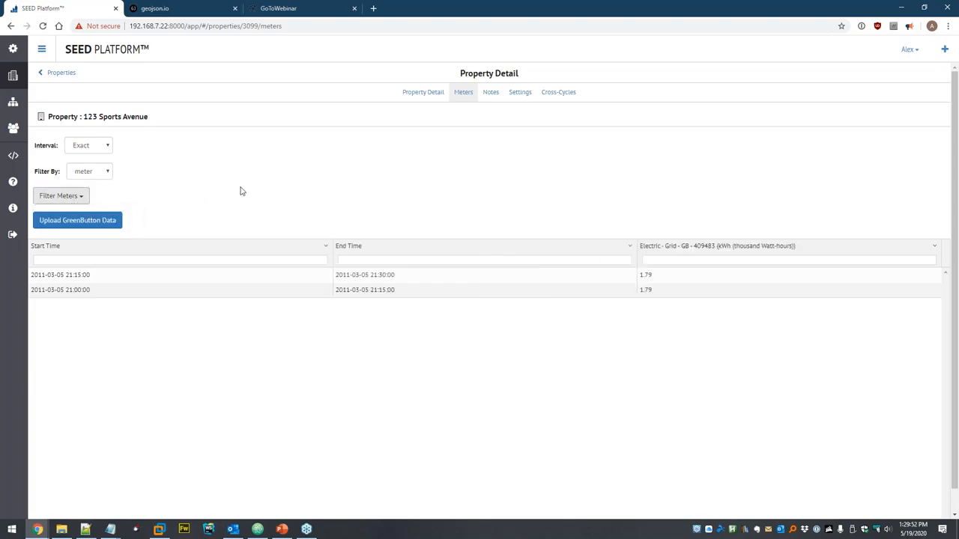
{"action": "left_click", "coordinate": [674, 262]}
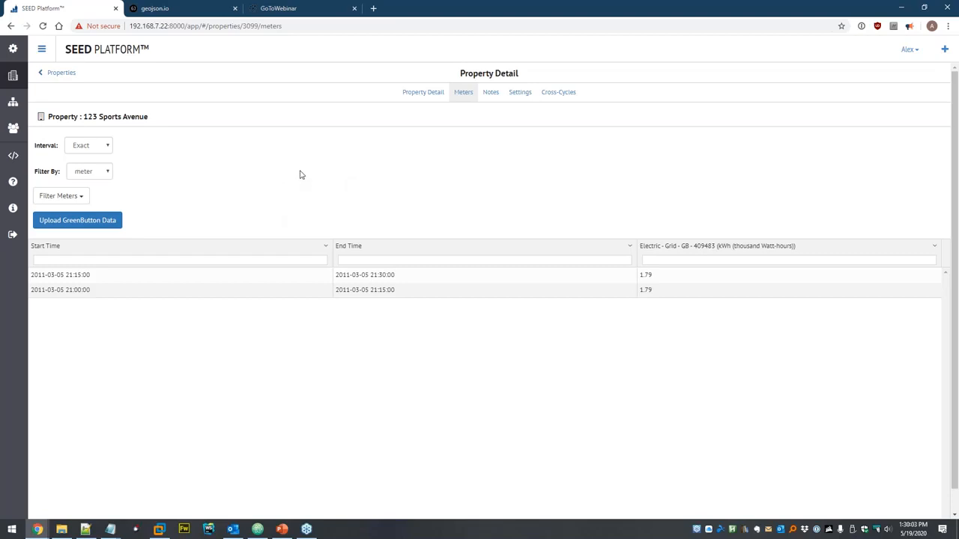
- Delete example-GreenButton-data.xml and pm_import_2020-05-19.csv from the Dataset
{"action": "left_click", "coordinate": [13, 101]}
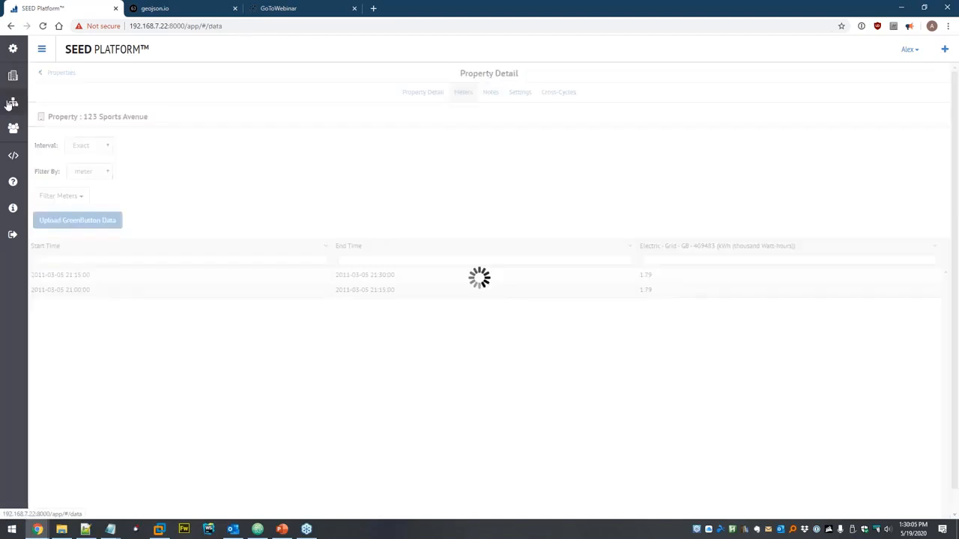
{"action": "left_click", "coordinate": [42, 108]}
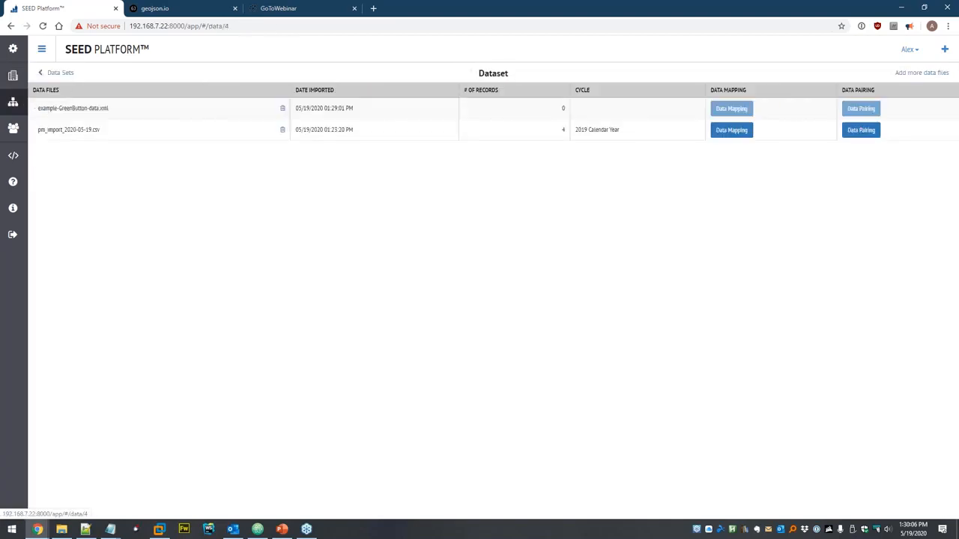
{"action": "left_click", "coordinate": [282, 108]}
{"action": "left_click", "coordinate": [608, 118]}
{"action": "left_click", "coordinate": [267, 109]}
{"action": "left_click", "coordinate": [604, 119]}
- Delete all four properties, then reopen the now-empty Dataset page
{"action": "left_click", "coordinate": [12, 76]}
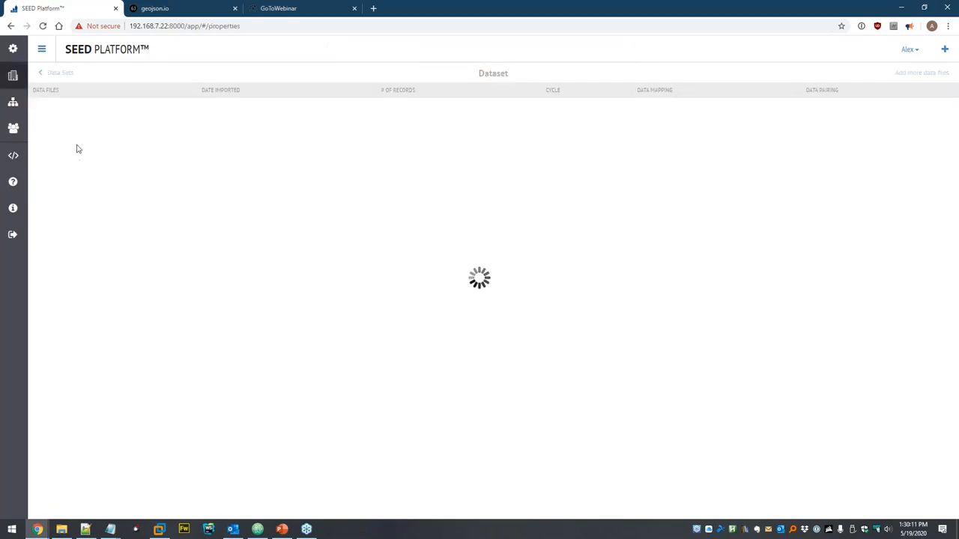
{"action": "left_click", "coordinate": [49, 187]}
{"action": "left_click", "coordinate": [50, 120]}
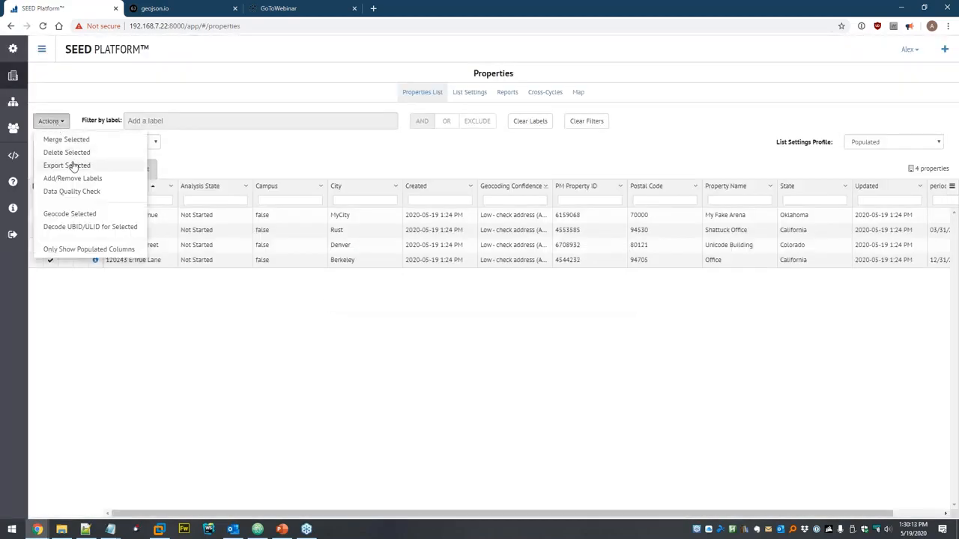
{"action": "left_click", "coordinate": [66, 152]}
{"action": "left_click", "coordinate": [586, 114]}
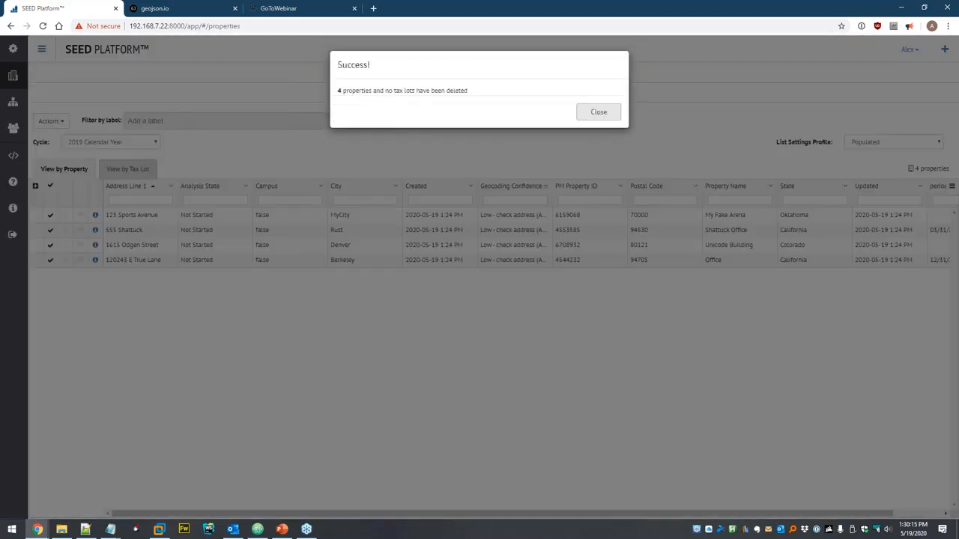
{"action": "left_click", "coordinate": [588, 112]}
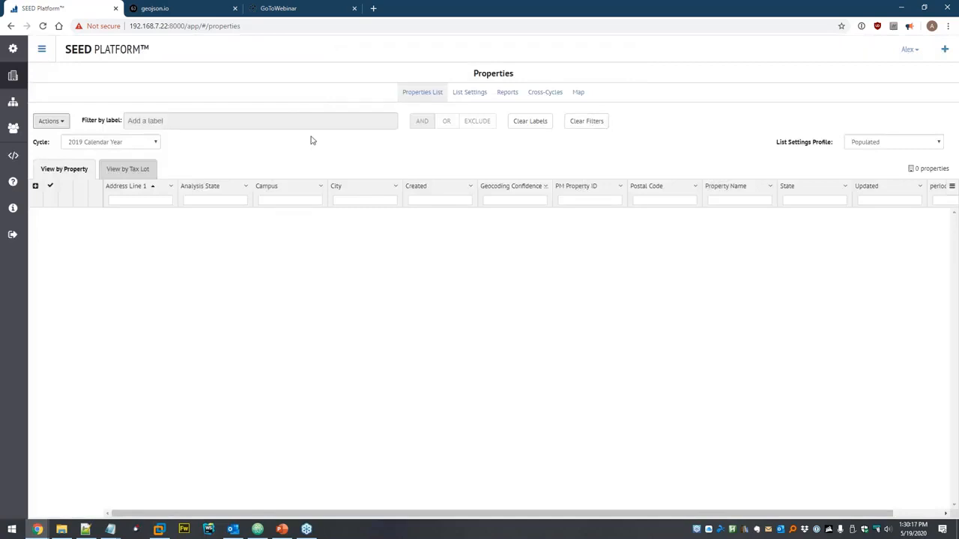
{"action": "left_click", "coordinate": [13, 101]}
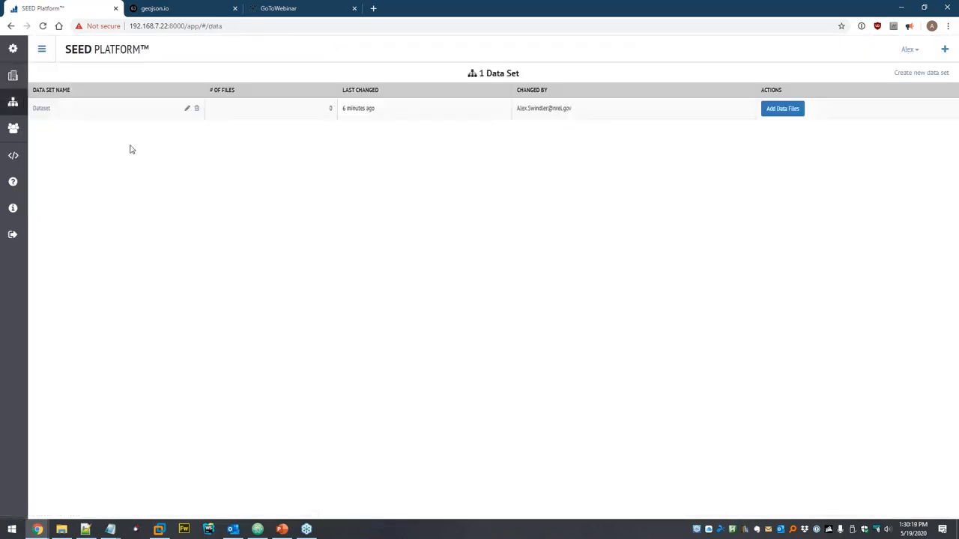
{"action": "left_click", "coordinate": [38, 110]}
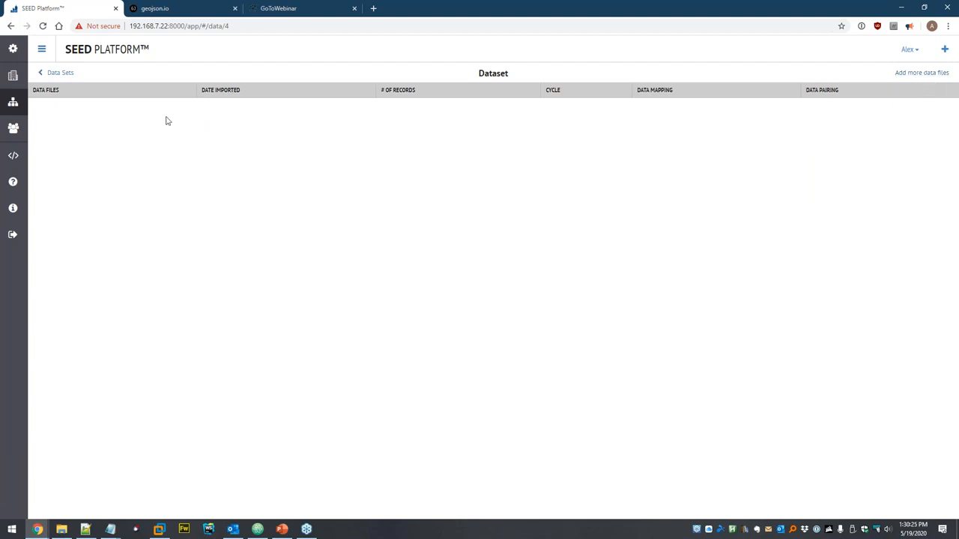
- Check the empty geojson.io map, then bring up nrel-site.geojson in Atom
{"action": "left_click", "coordinate": [191, 11]}
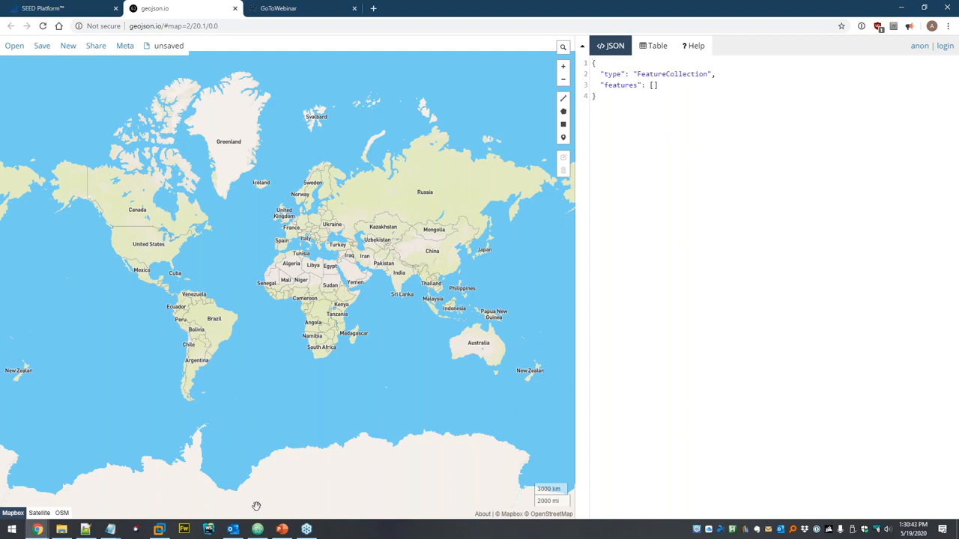
{"action": "left_click", "coordinate": [257, 530]}
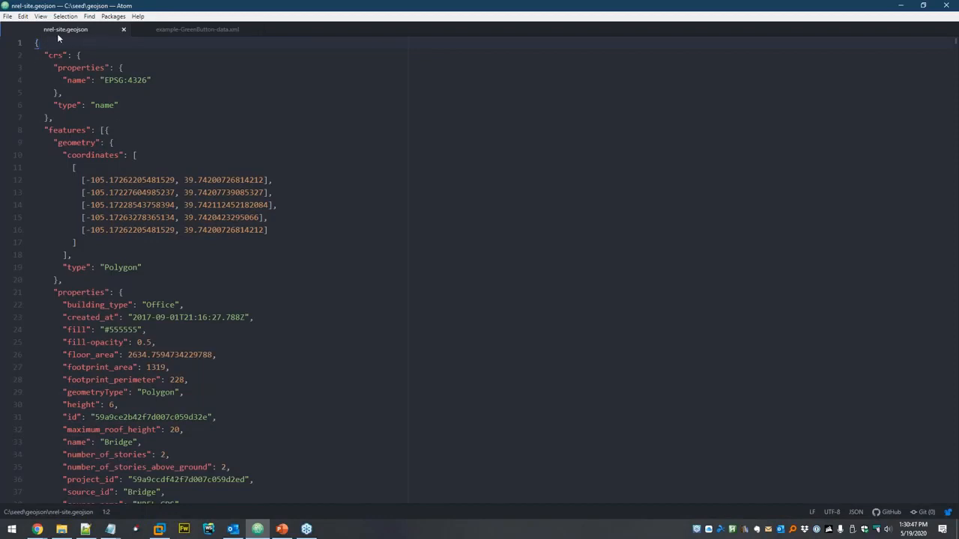
- Review the Vehicle Testing and Integration Facility polygon coordinates in nrel-site.geojson
{"action": "scroll", "coordinate": [221, 139], "scroll_direction": "down", "scroll_amount": 14}
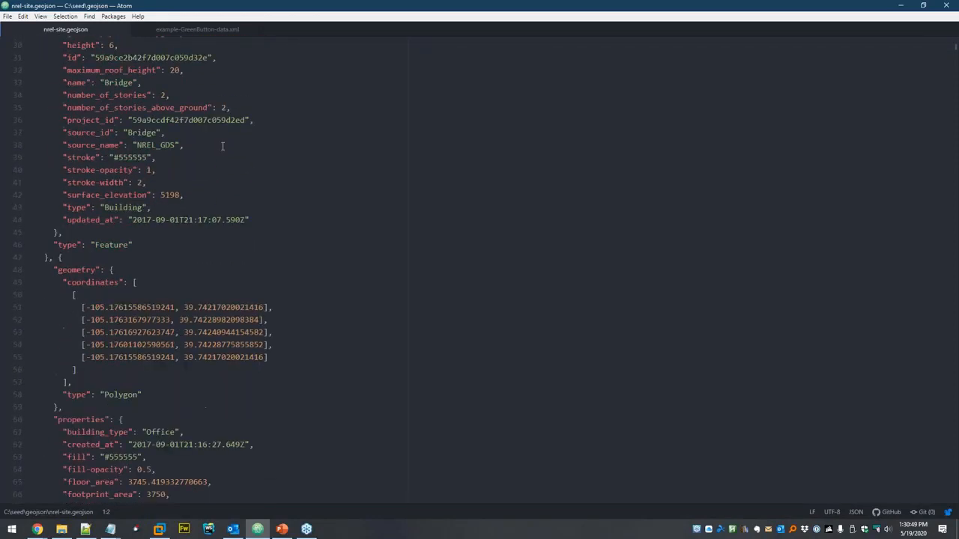
{"action": "scroll", "coordinate": [104, 118], "scroll_direction": "down", "scroll_amount": 1}
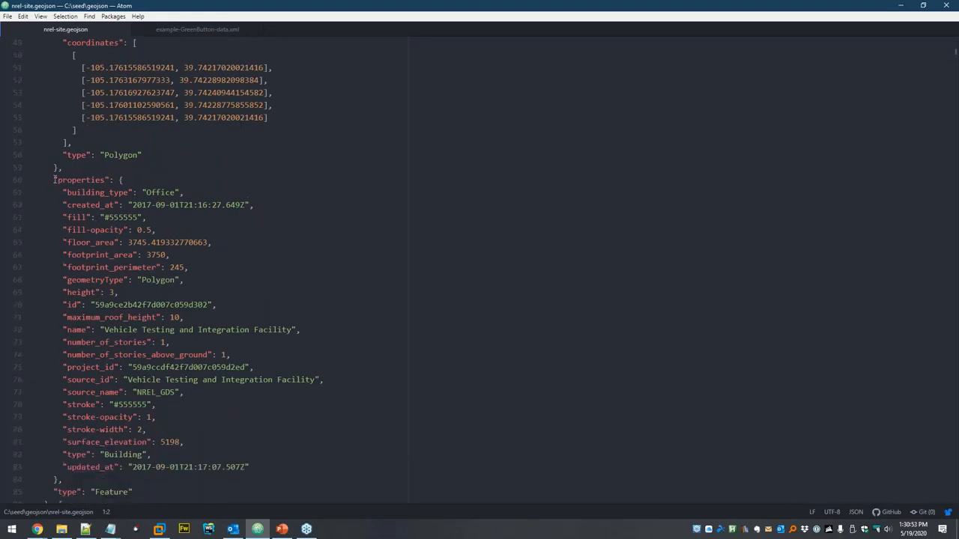
{"action": "scroll", "coordinate": [81, 189], "scroll_direction": "up", "scroll_amount": 3}
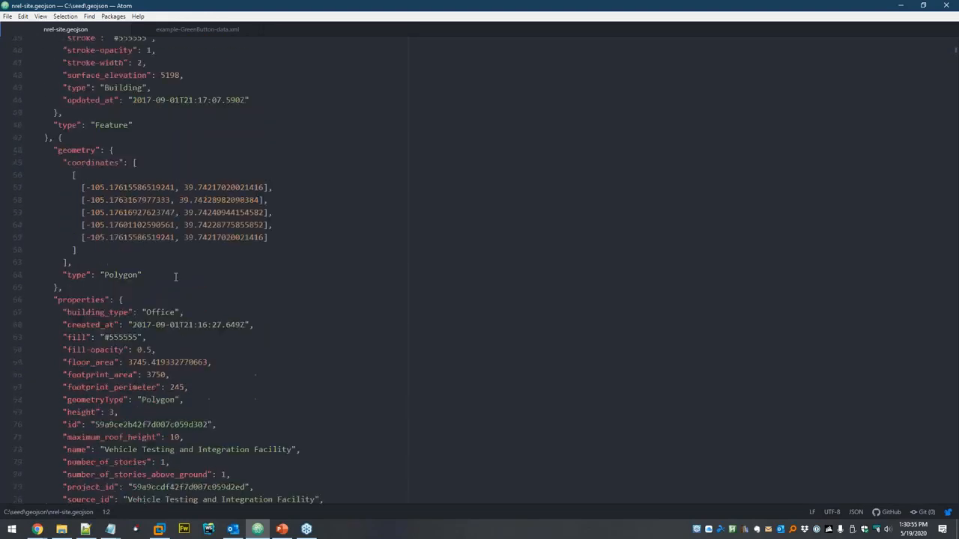
{"action": "left_click_drag", "start_coordinate": [85, 187], "coordinate": [306, 237]}
{"action": "left_click", "coordinate": [305, 239]}
{"action": "left_click", "coordinate": [48, 531]}
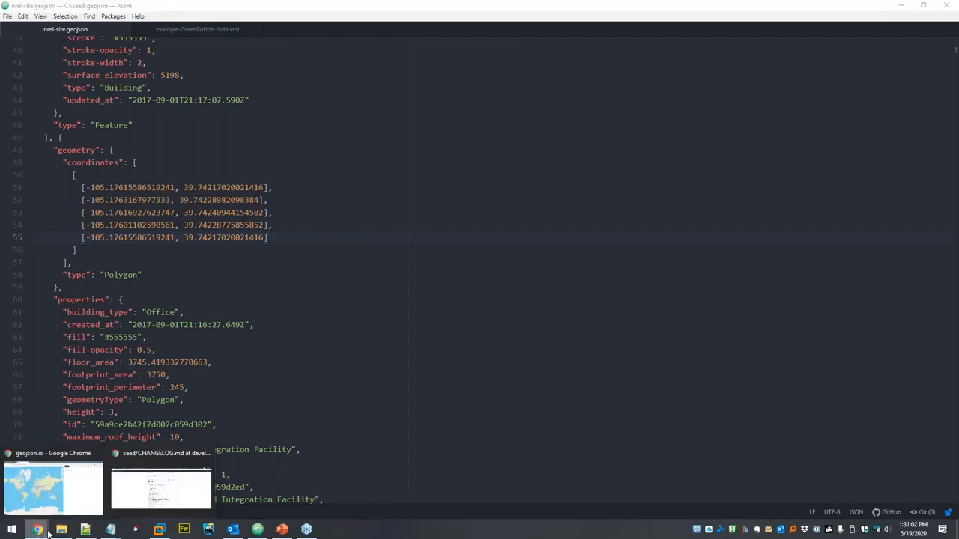
- Load nrel-site.geojson from the seed > GeoJSON folder onto the geojson.io map
{"action": "left_click", "coordinate": [55, 488]}
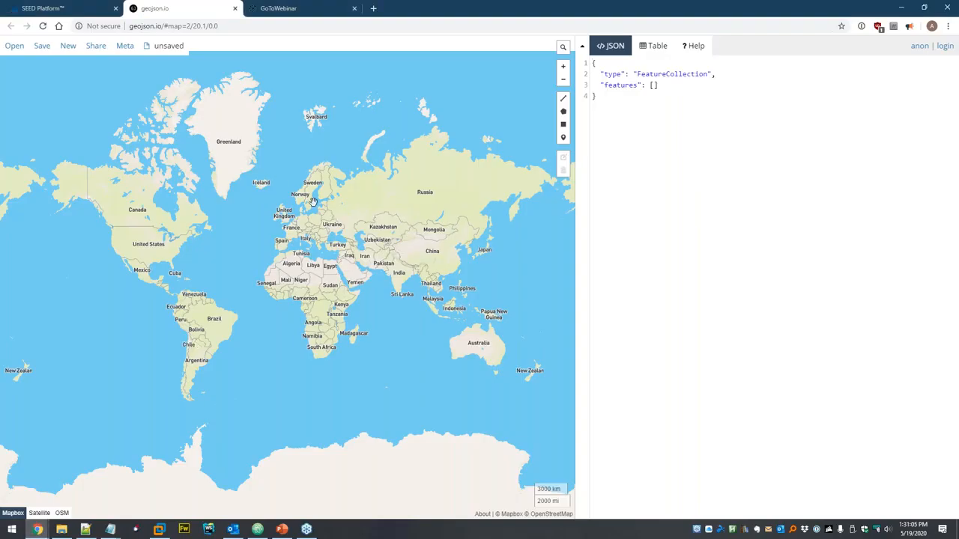
{"action": "key", "text": "alt+Tab"}
{"action": "key", "text": "Tab"}
{"action": "key", "text": "Tab"}
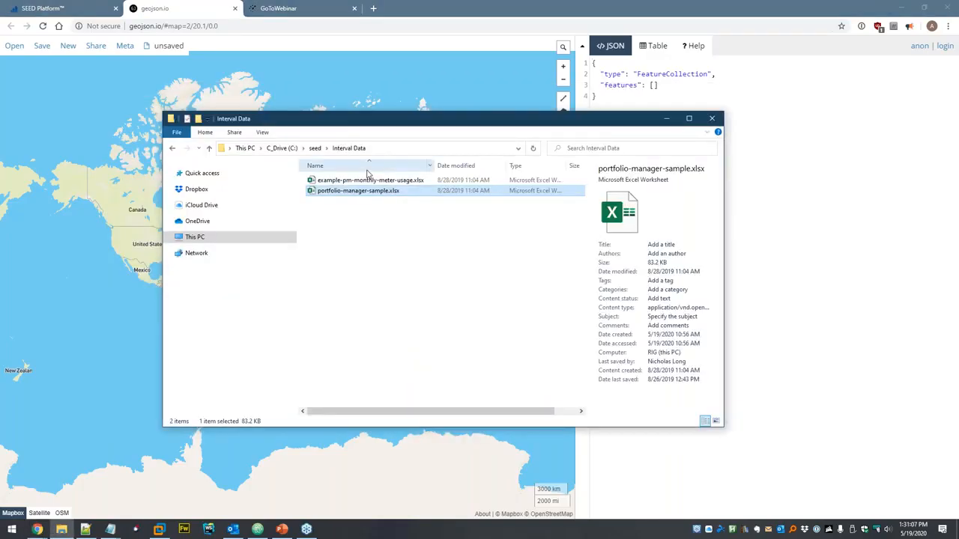
{"action": "left_click", "coordinate": [315, 148]}
{"action": "left_click", "coordinate": [335, 205]}
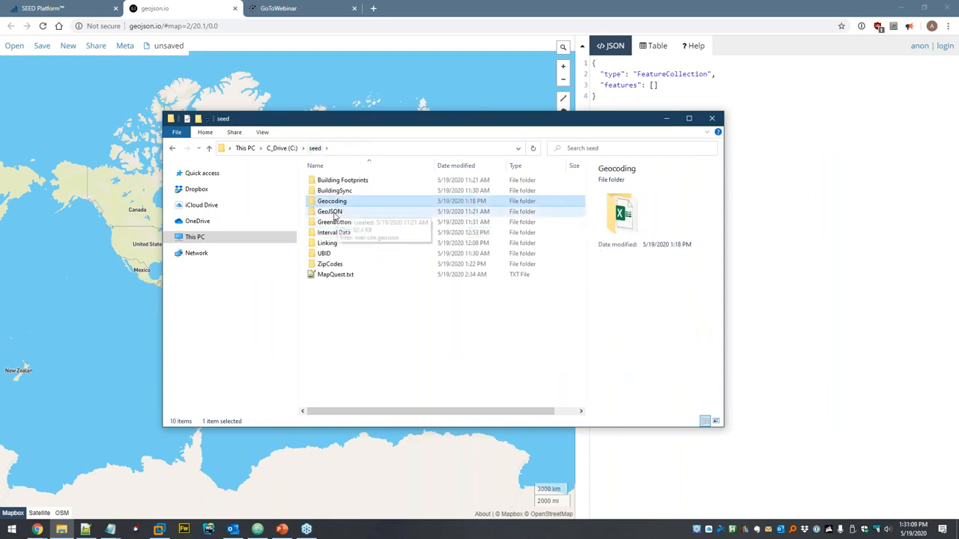
{"action": "double_click", "coordinate": [334, 210]}
{"action": "left_click_drag", "start_coordinate": [337, 182], "coordinate": [352, 86]}
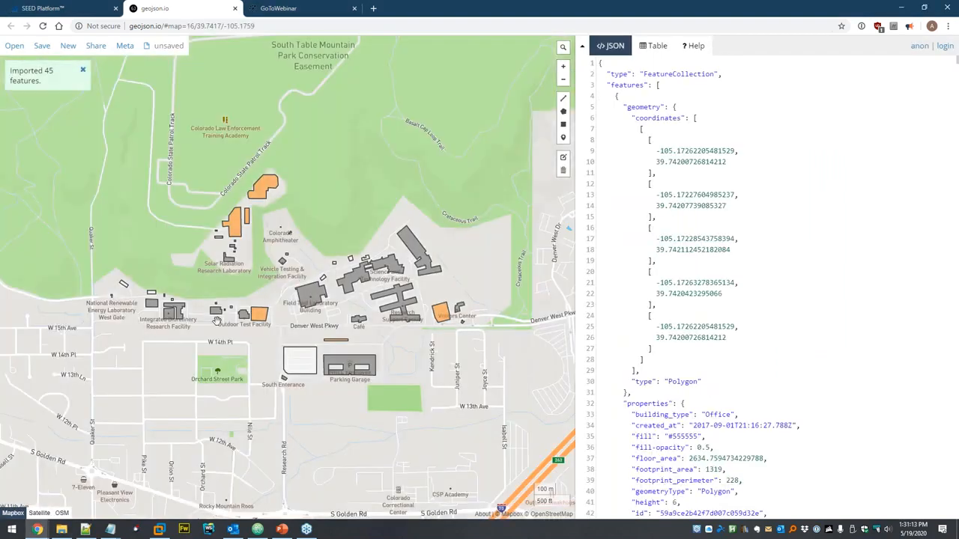
- Inspect the top orange building's properties and pan around the site's footprints
{"action": "scroll", "coordinate": [285, 283], "scroll_direction": "up", "scroll_amount": 2}
{"action": "scroll", "coordinate": [285, 283], "scroll_direction": "up", "scroll_amount": 1}
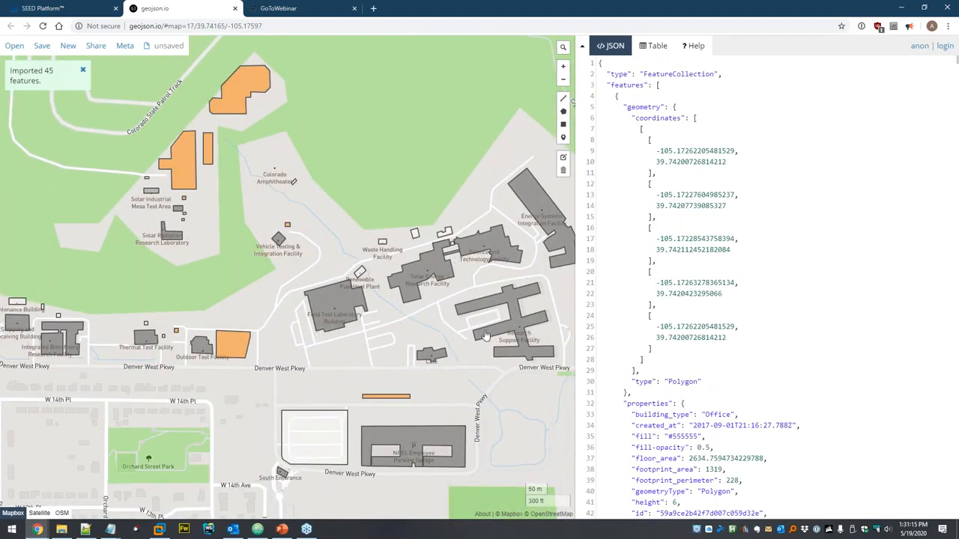
{"action": "left_click_drag", "start_coordinate": [231, 187], "coordinate": [236, 221]}
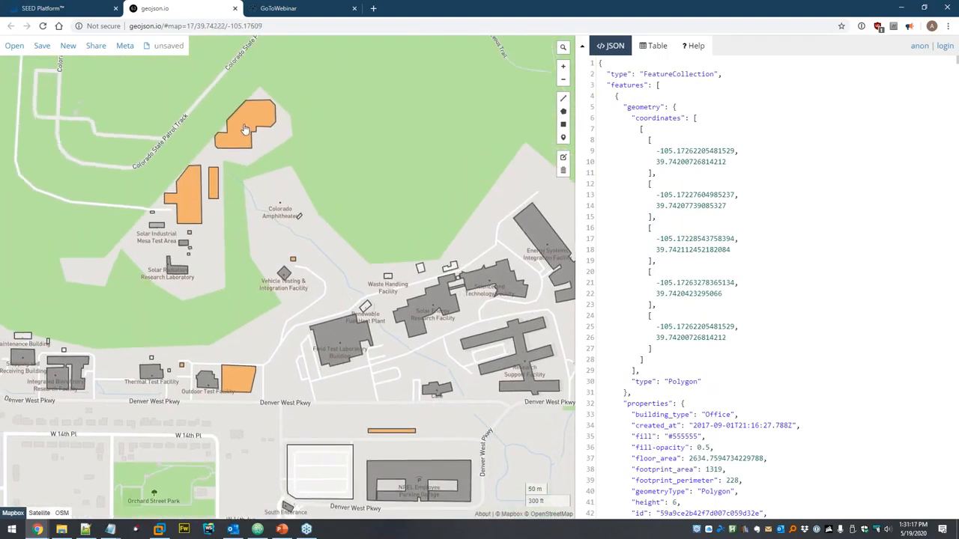
{"action": "left_click", "coordinate": [244, 122]}
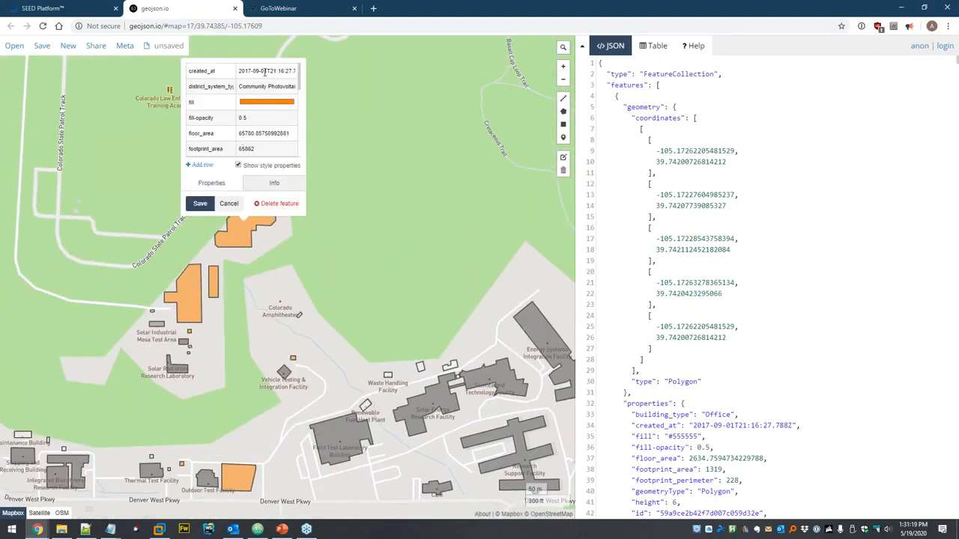
{"action": "scroll", "coordinate": [270, 131], "scroll_direction": "down", "scroll_amount": 2}
{"action": "scroll", "coordinate": [268, 96], "scroll_direction": "up", "scroll_amount": 3}
{"action": "left_click", "coordinate": [319, 232]}
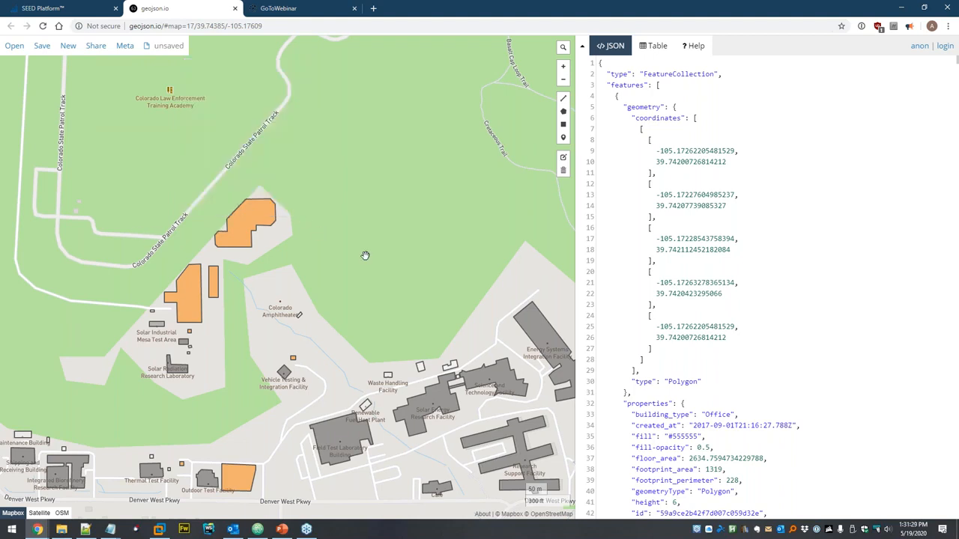
{"action": "left_click_drag", "start_coordinate": [341, 303], "coordinate": [330, 218]}
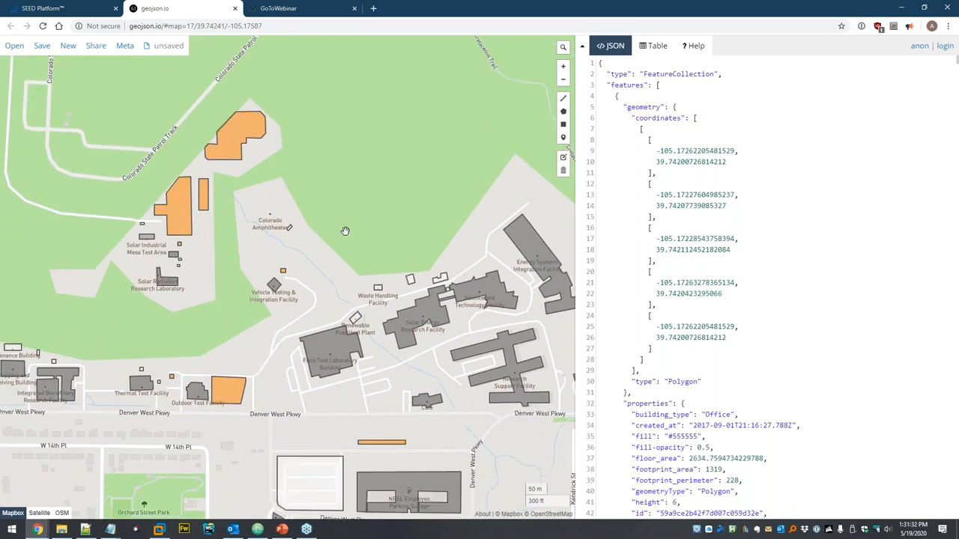
{"action": "scroll", "coordinate": [344, 230], "scroll_direction": "down", "scroll_amount": 1}
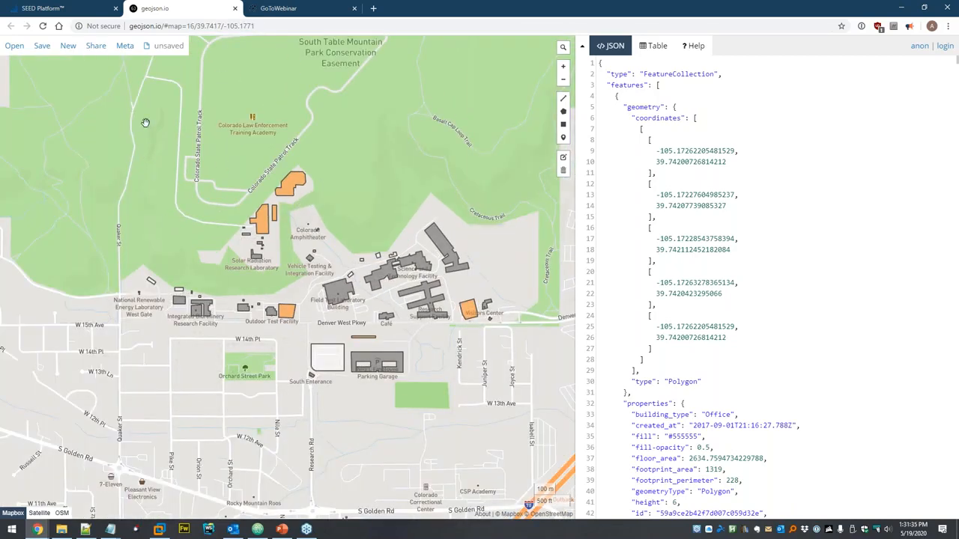
- Upload nrel-site.geojson from seed > GeoJSON as a GeoJSON file and continue to data mapping
{"action": "left_click", "coordinate": [65, 9]}
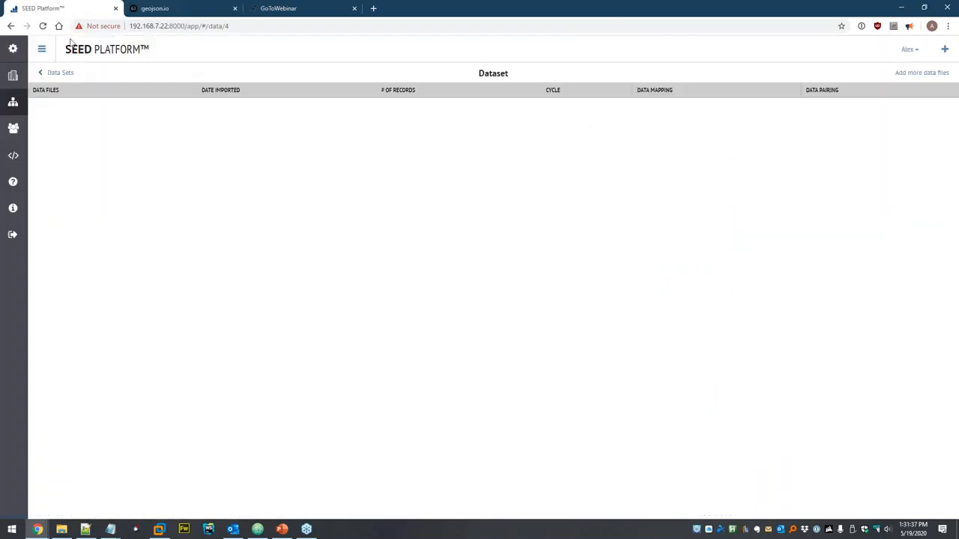
{"action": "left_click", "coordinate": [913, 75]}
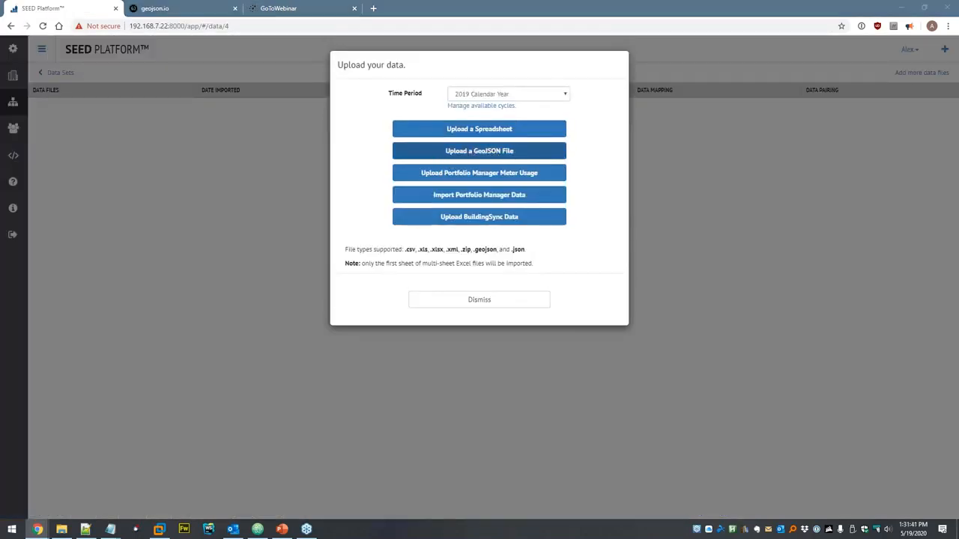
{"action": "left_click", "coordinate": [479, 150]}
{"action": "left_click", "coordinate": [155, 25]}
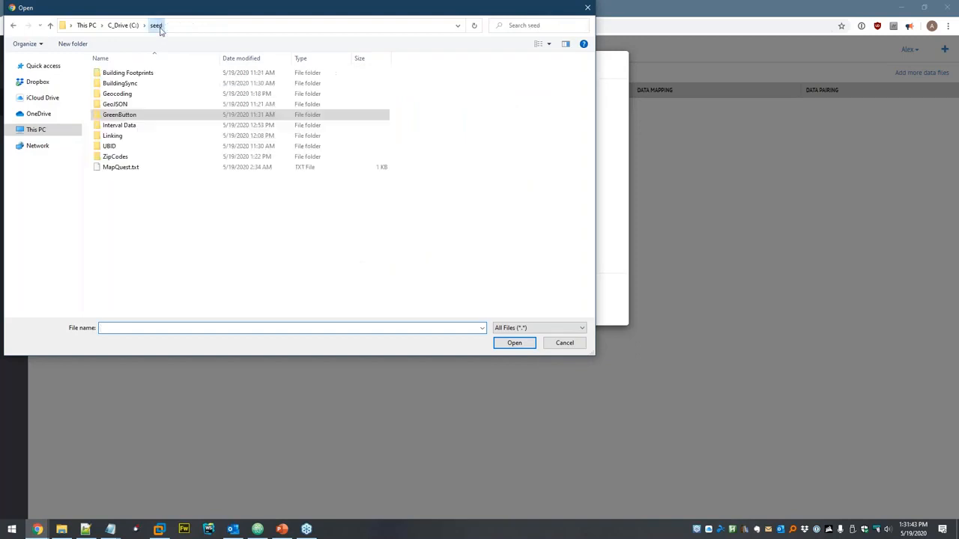
{"action": "double_click", "coordinate": [123, 105]}
{"action": "double_click", "coordinate": [125, 73]}
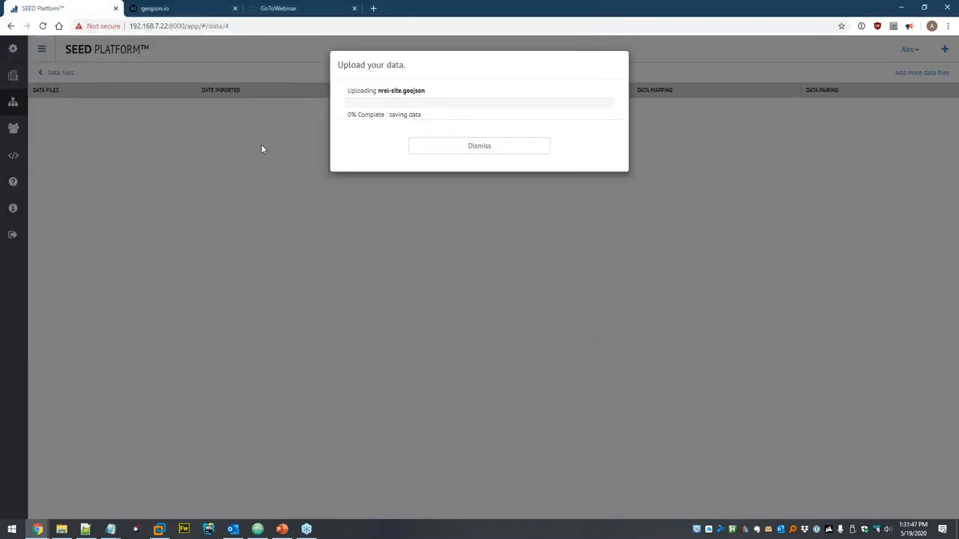
{"action": "left_click", "coordinate": [469, 172]}
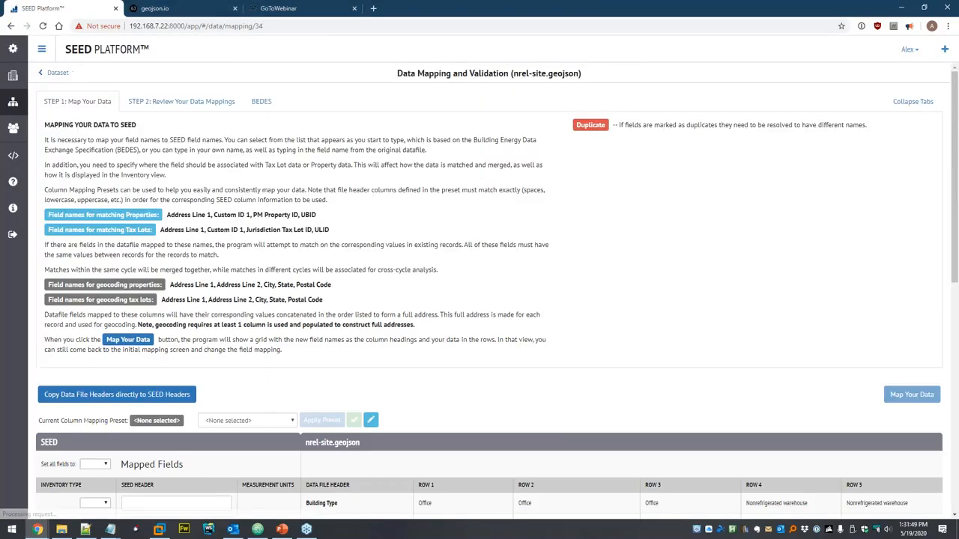
- Look through the nrel-site.geojson mapped fields and sample rows, then return to Data Sets
{"action": "scroll", "coordinate": [454, 239], "scroll_direction": "down", "scroll_amount": 5}
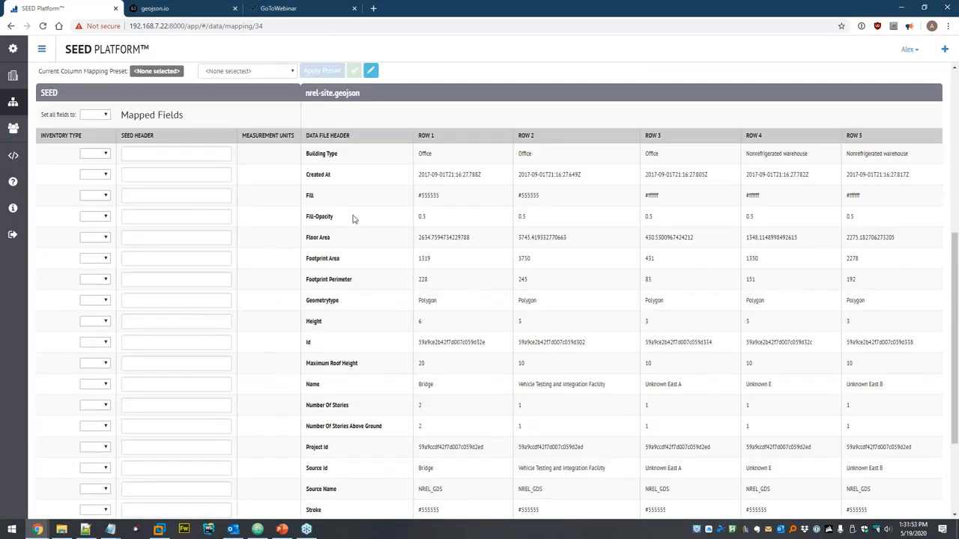
{"action": "scroll", "coordinate": [360, 206], "scroll_direction": "down", "scroll_amount": 3}
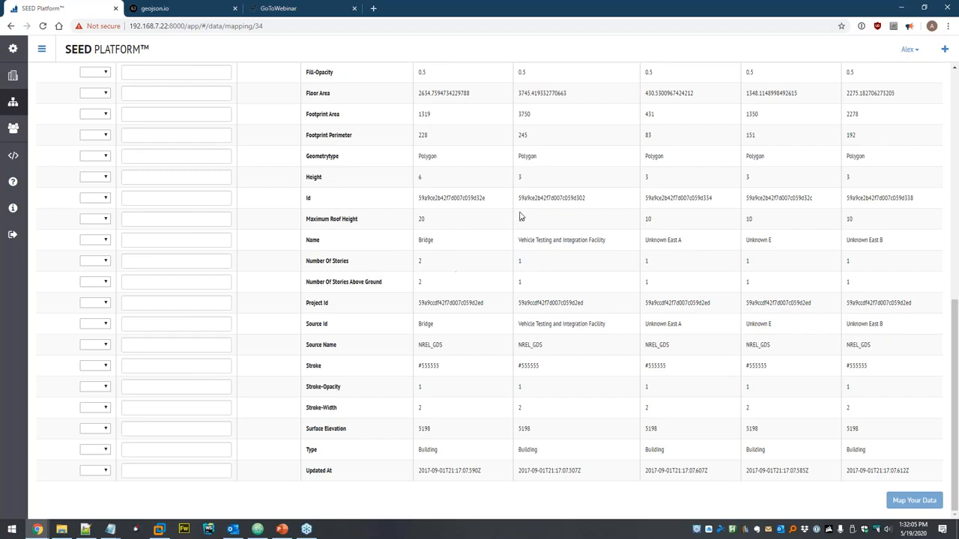
{"action": "scroll", "coordinate": [529, 302], "scroll_direction": "up", "scroll_amount": 2}
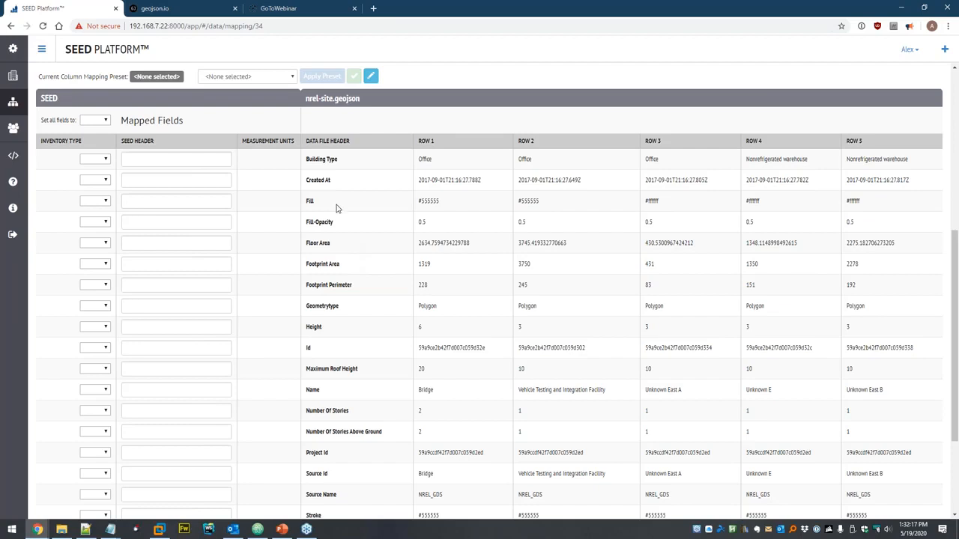
{"action": "scroll", "coordinate": [336, 209], "scroll_direction": "up", "scroll_amount": 3}
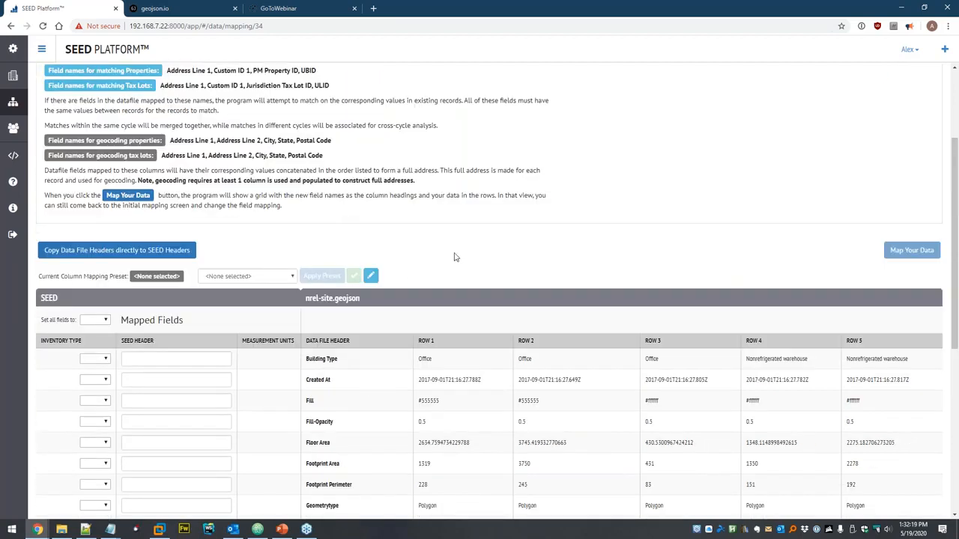
{"action": "left_click", "coordinate": [13, 102]}
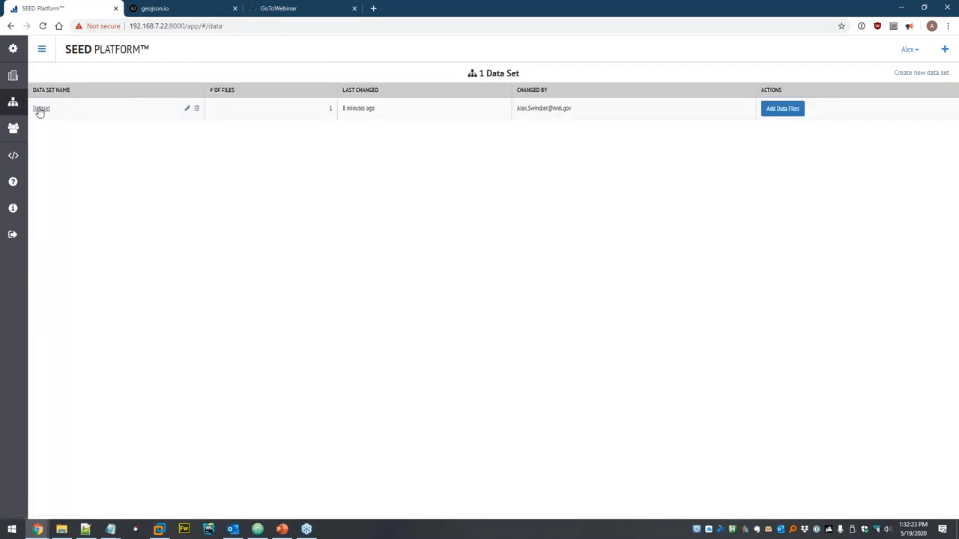
- Delete the nrel-site.geojson data file from the Dataset
{"action": "left_click", "coordinate": [39, 109]}
{"action": "left_click", "coordinate": [218, 108]}
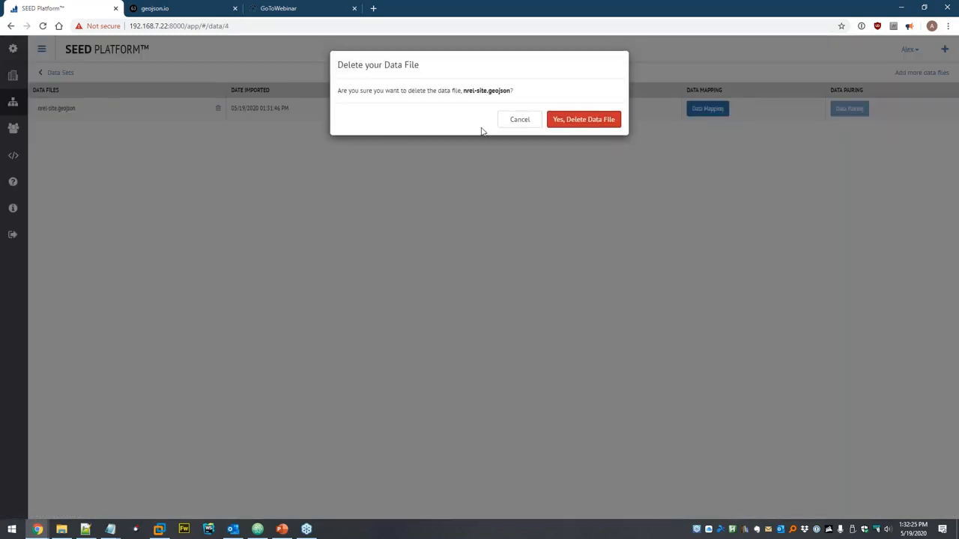
{"action": "left_click", "coordinate": [592, 122]}
- Reopen the upload options and browse File Explorer to seed > Building Footprints
{"action": "left_click", "coordinate": [920, 73]}
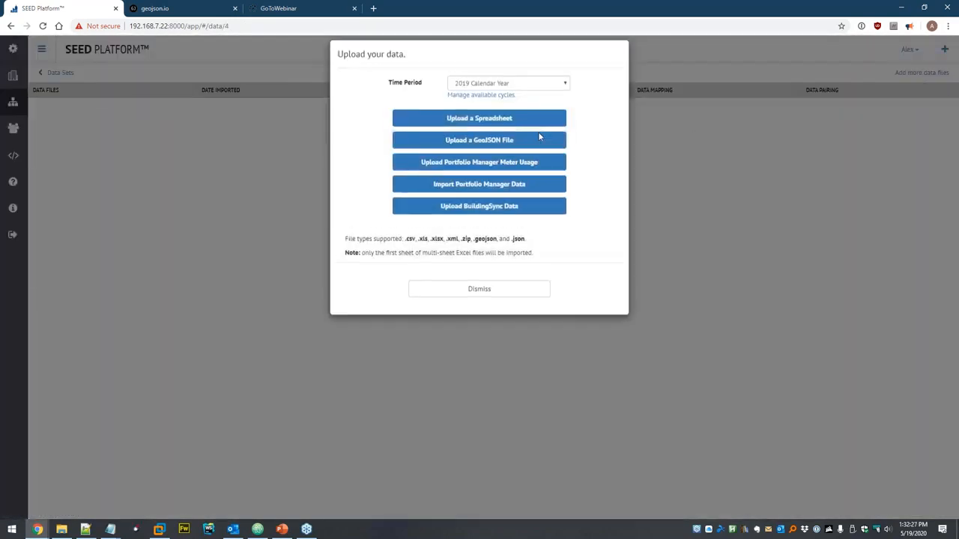
{"action": "left_click", "coordinate": [62, 529]}
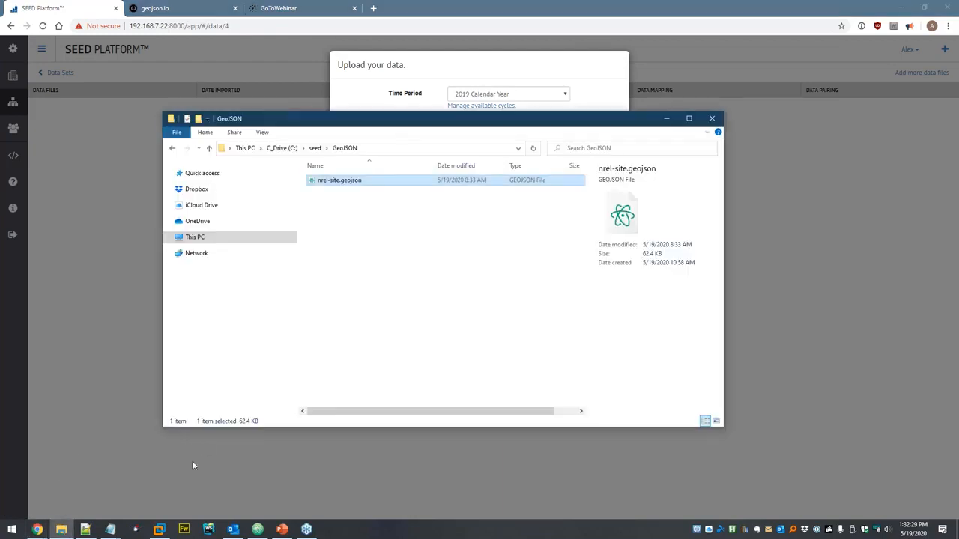
{"action": "left_click", "coordinate": [318, 149]}
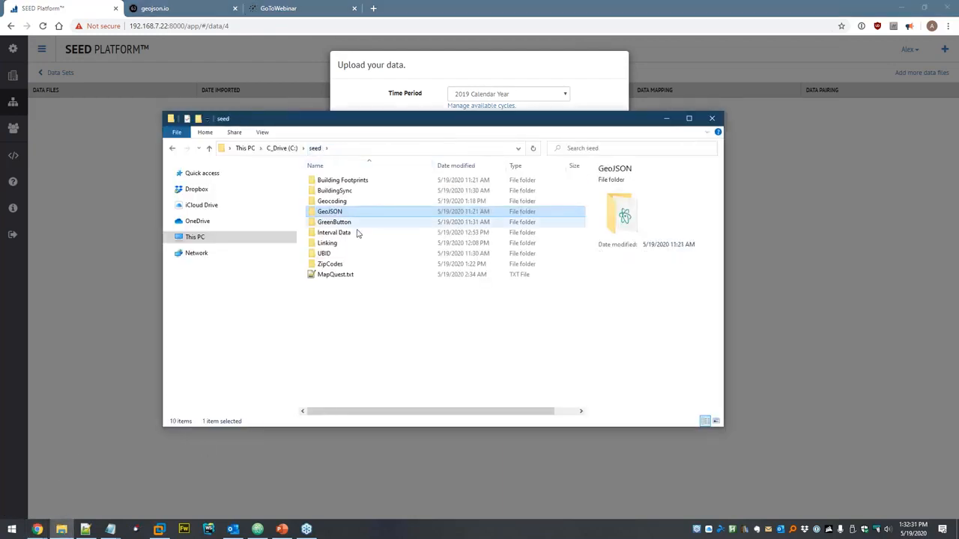
{"action": "double_click", "coordinate": [376, 183]}
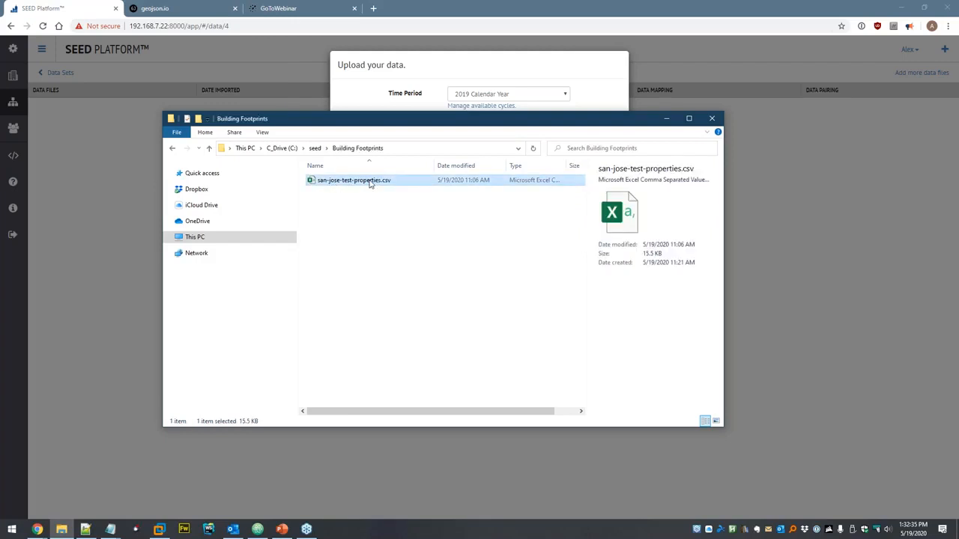
{"action": "double_click", "coordinate": [372, 185]}
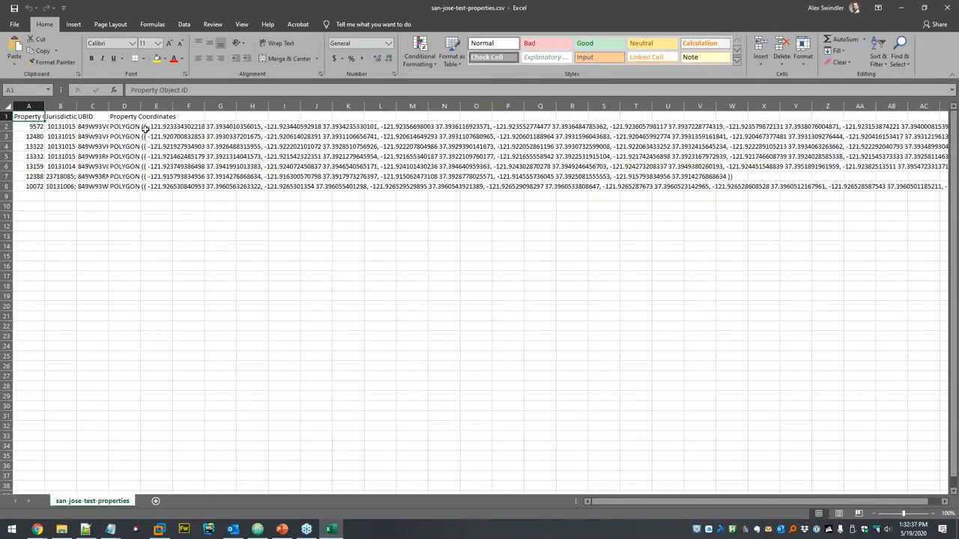
{"action": "left_click", "coordinate": [128, 126]}
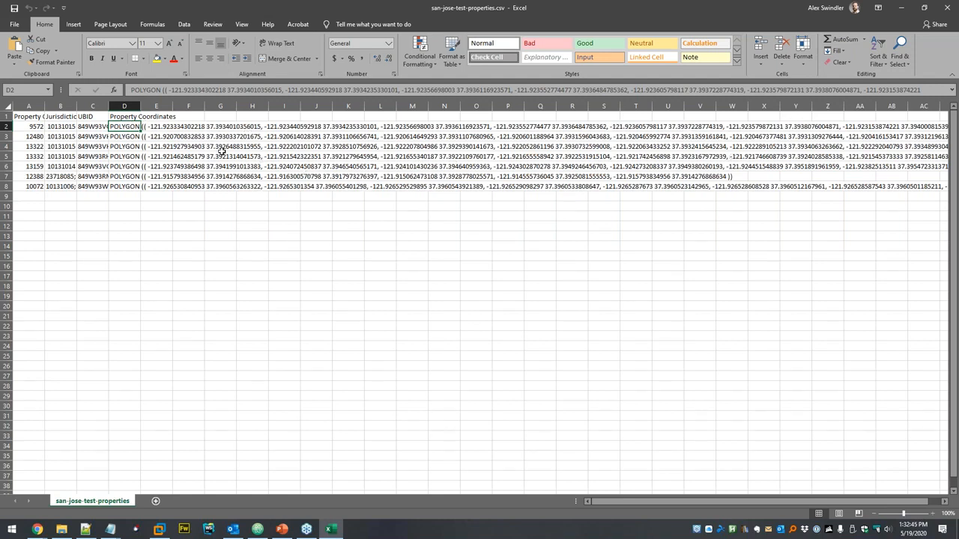
{"action": "left_click", "coordinate": [139, 138]}
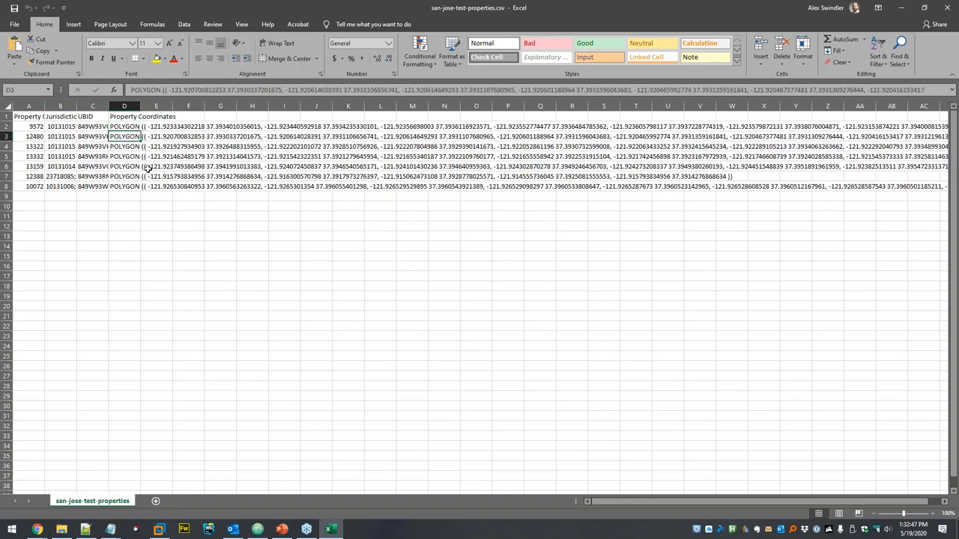
{"action": "left_click", "coordinate": [121, 148]}
{"action": "left_click", "coordinate": [123, 157]}
{"action": "left_click", "coordinate": [123, 166]}
{"action": "left_click", "coordinate": [123, 176]}
{"action": "left_click", "coordinate": [125, 186]}
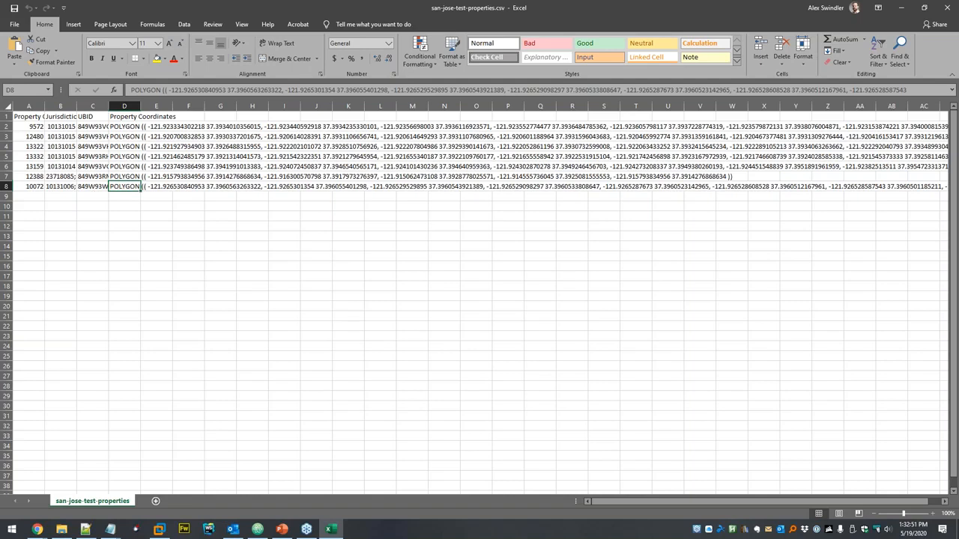
{"action": "left_click", "coordinate": [134, 176]}
{"action": "left_click", "coordinate": [189, 166]}
{"action": "key", "text": "alt+F4"}
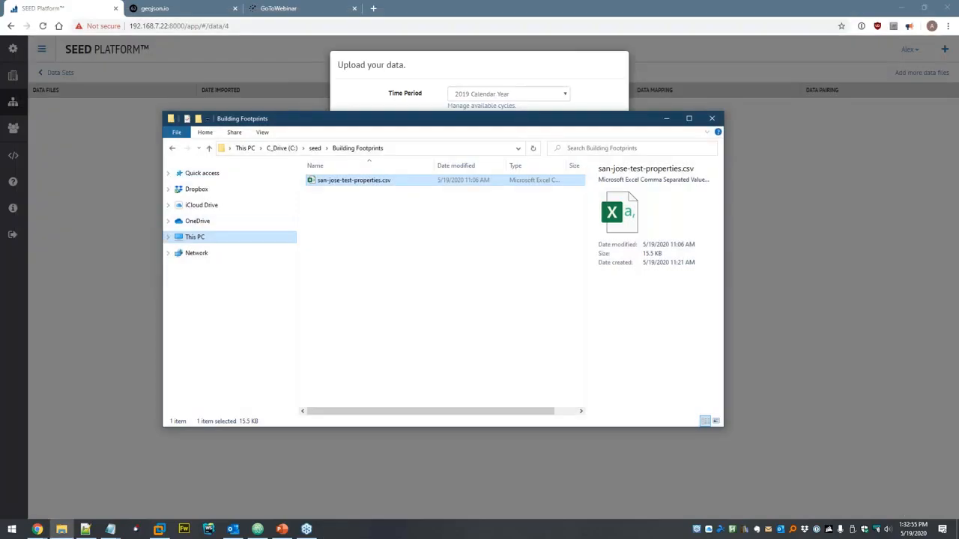
- Upload san-jose-test-properties.csv from Building Footprints as a spreadsheet and continue to mapping
{"action": "key", "text": "alt+F4"}
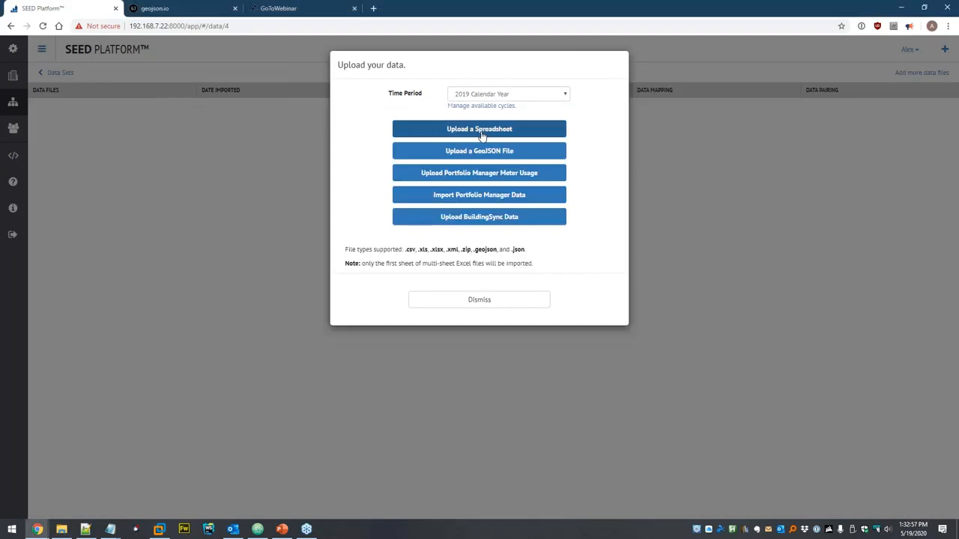
{"action": "left_click", "coordinate": [479, 129]}
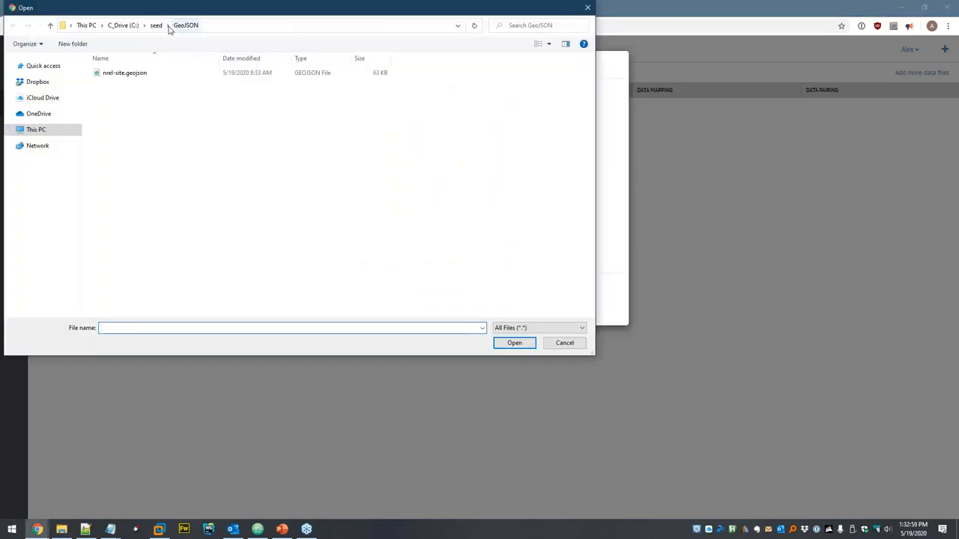
{"action": "left_click", "coordinate": [155, 25]}
{"action": "double_click", "coordinate": [127, 73]}
{"action": "double_click", "coordinate": [133, 73]}
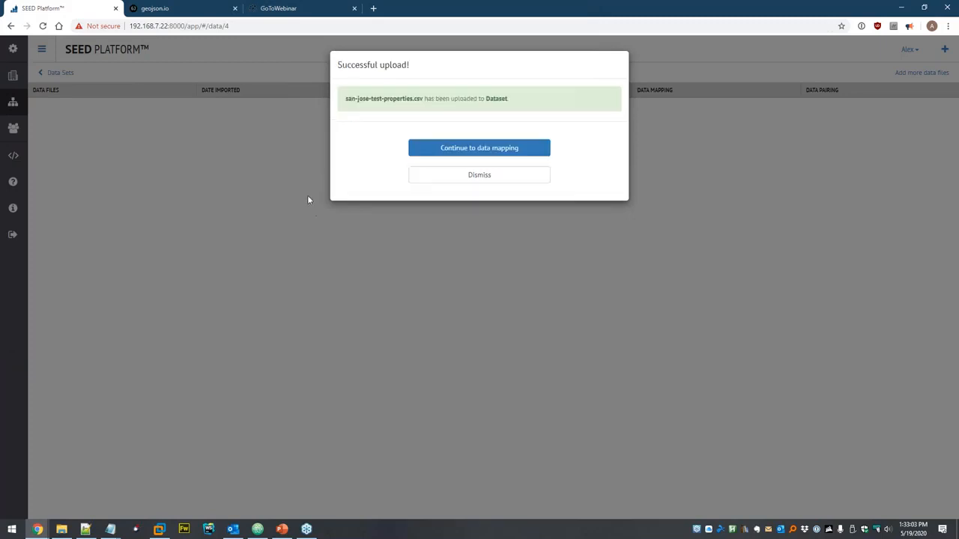
{"action": "left_click", "coordinate": [448, 154]}
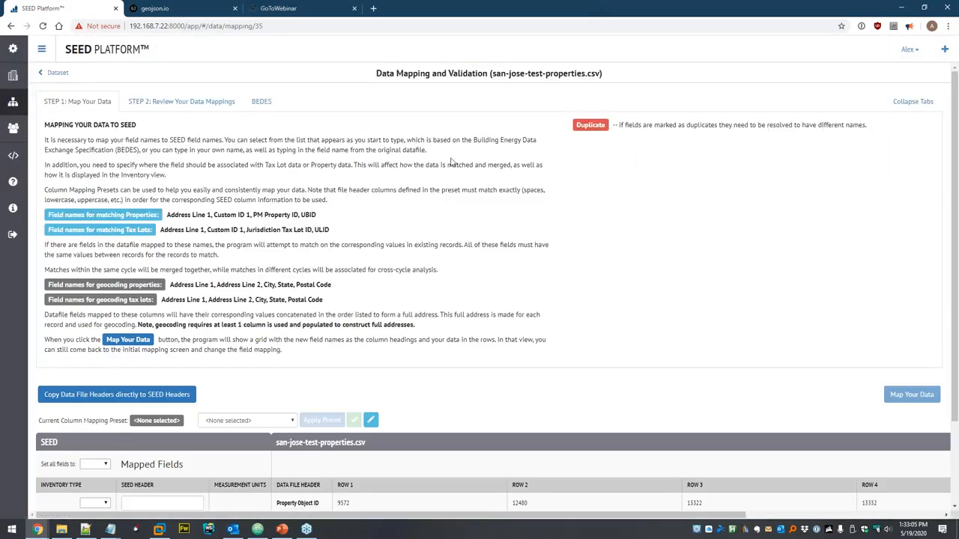
- Copy the file headers into SEED fields, map coordinates to Property Footprint, and preview
{"action": "scroll", "coordinate": [468, 150], "scroll_direction": "down", "scroll_amount": 2}
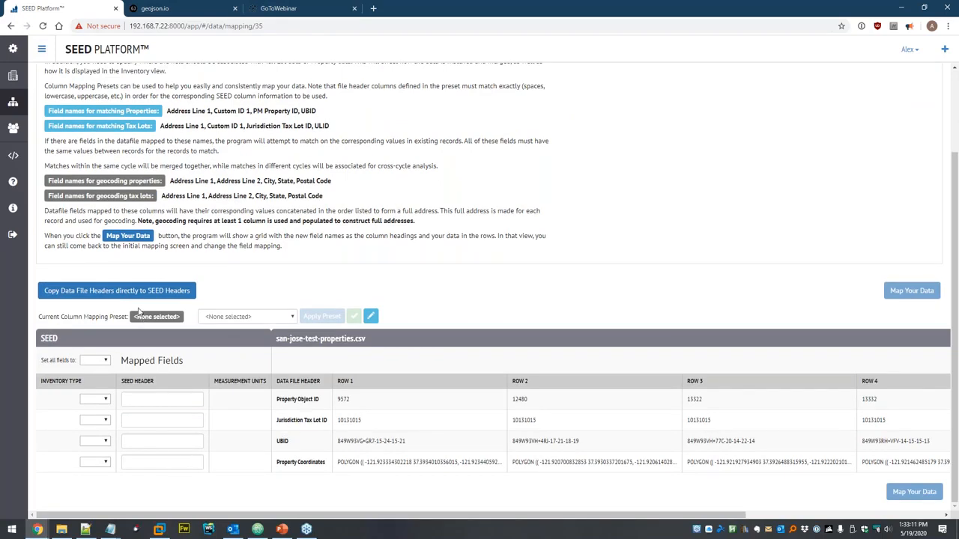
{"action": "left_click", "coordinate": [106, 293]}
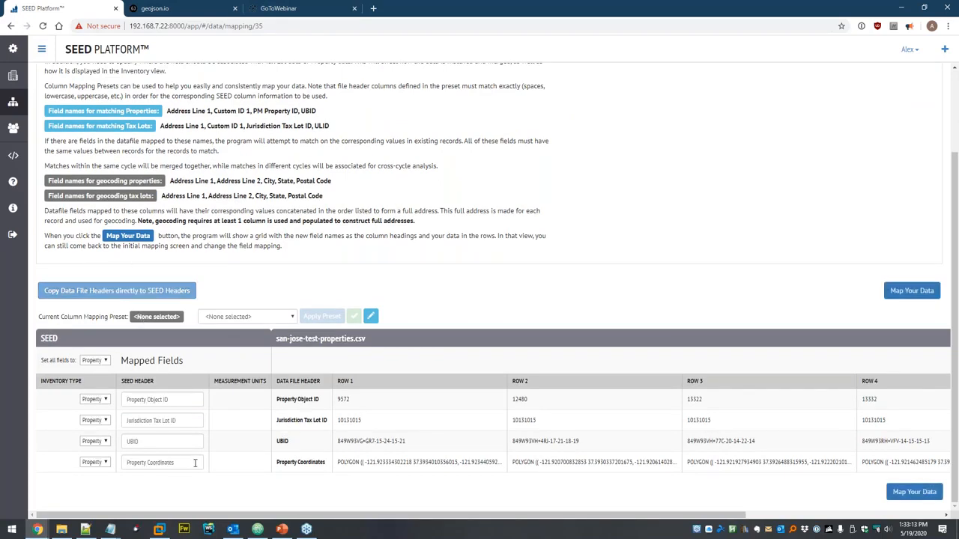
{"action": "triple_click", "coordinate": [153, 462]}
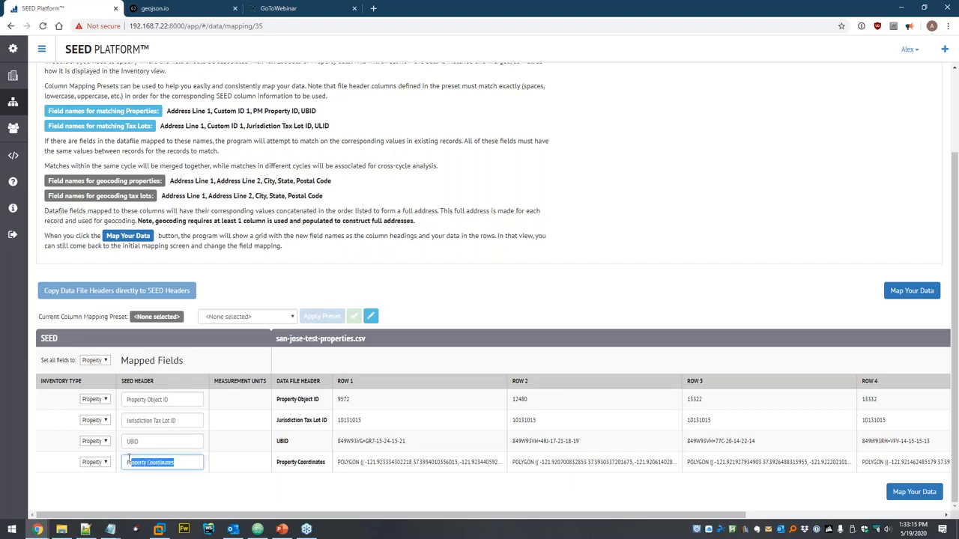
{"action": "key", "text": "BackSpace"}
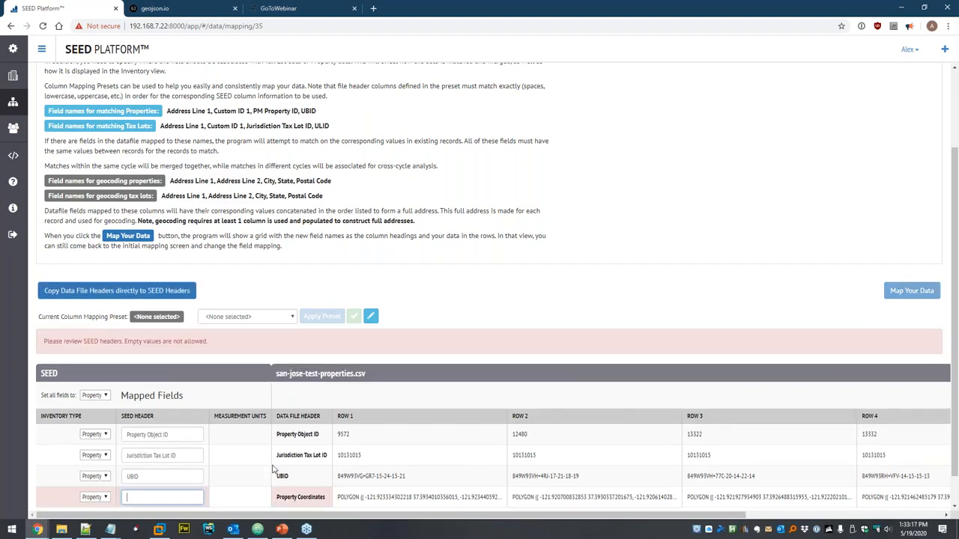
{"action": "type", "text": "footp"}
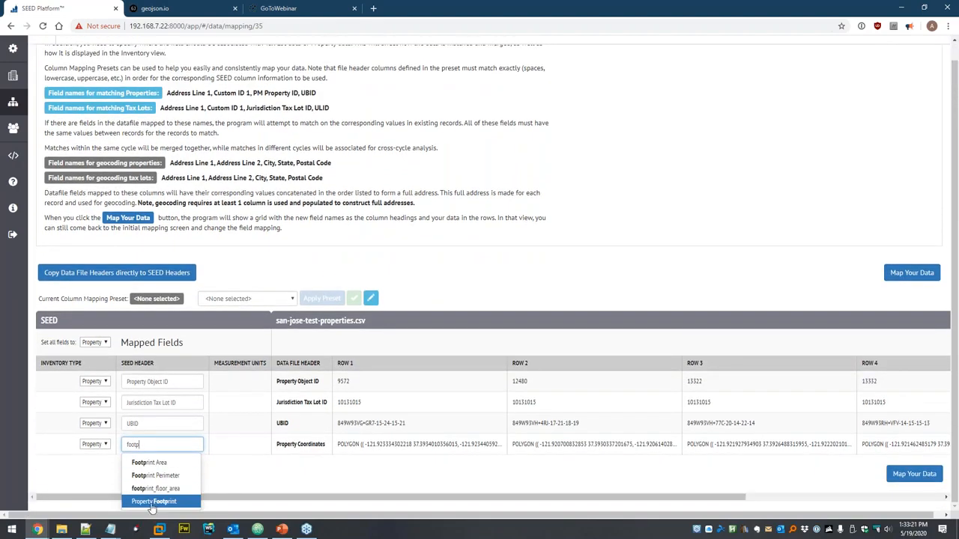
{"action": "left_click", "coordinate": [166, 500]}
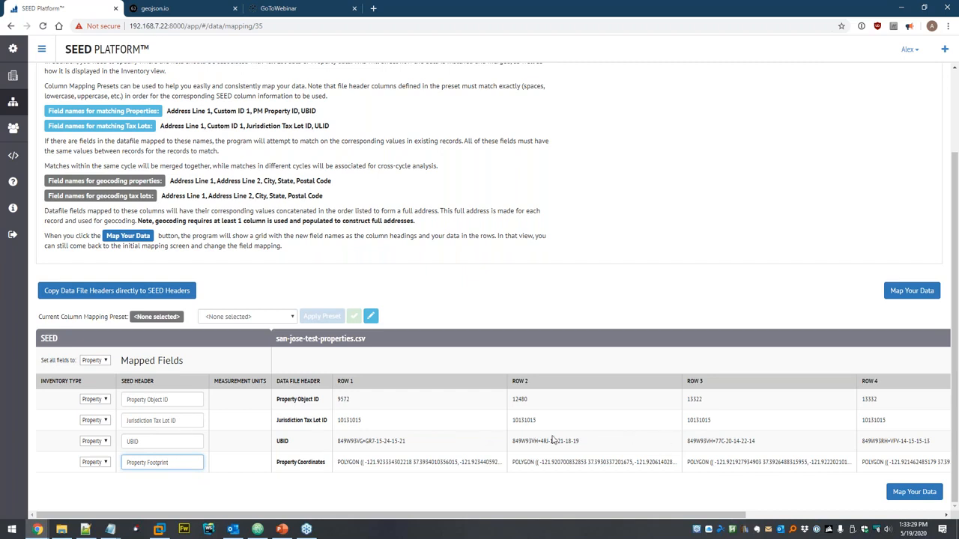
{"action": "left_click", "coordinate": [917, 492]}
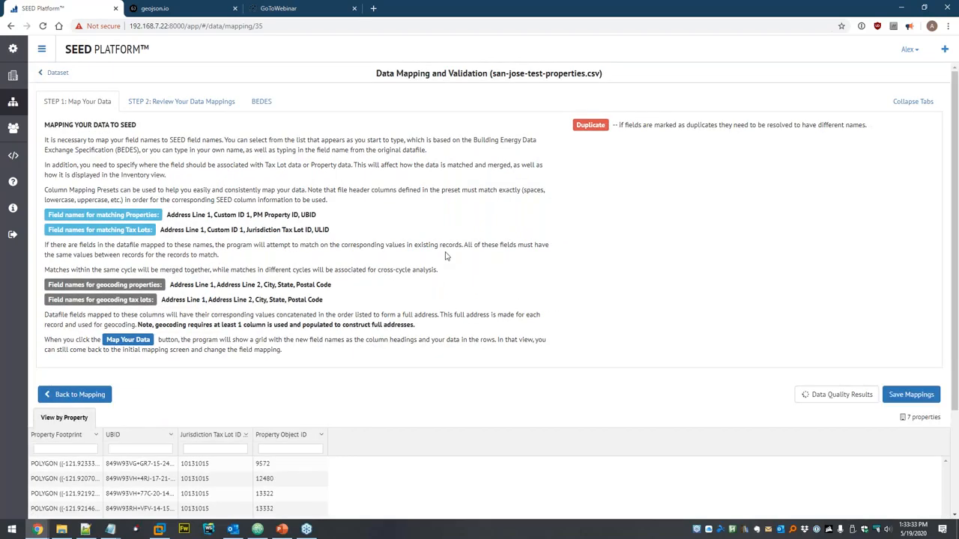
- Save the mappings, confirm matching, and view the 7 imported properties
{"action": "scroll", "coordinate": [445, 256], "scroll_direction": "down", "scroll_amount": 2}
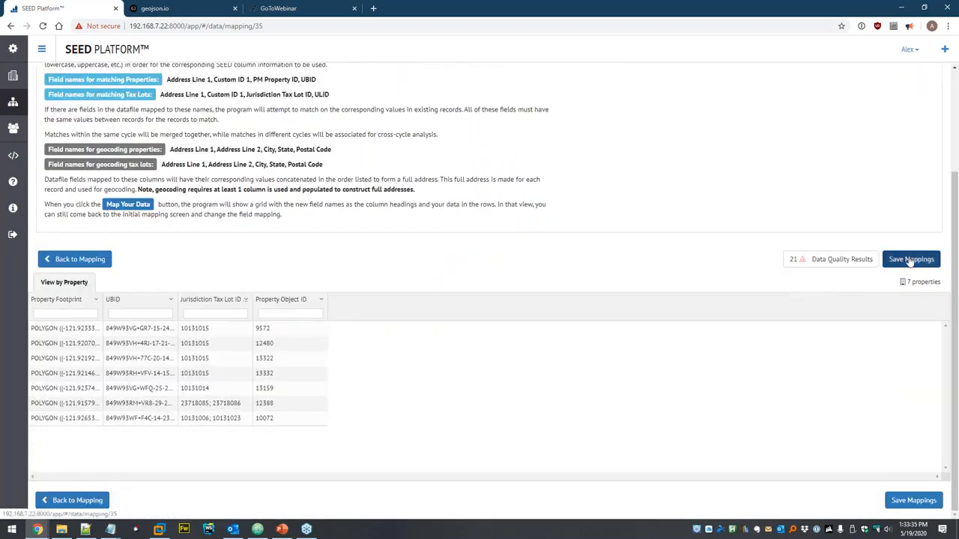
{"action": "left_click", "coordinate": [911, 259]}
{"action": "left_click", "coordinate": [541, 159]}
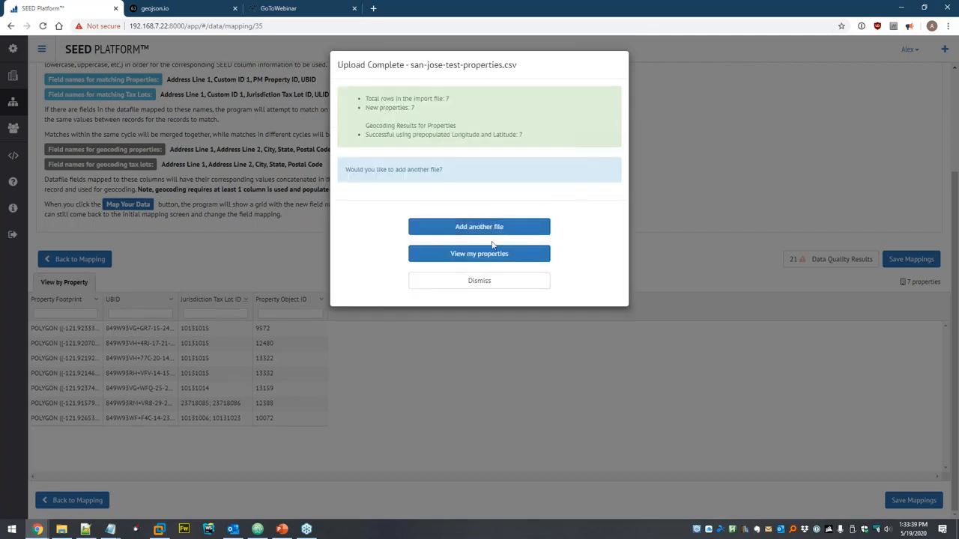
{"action": "left_click", "coordinate": [486, 256]}
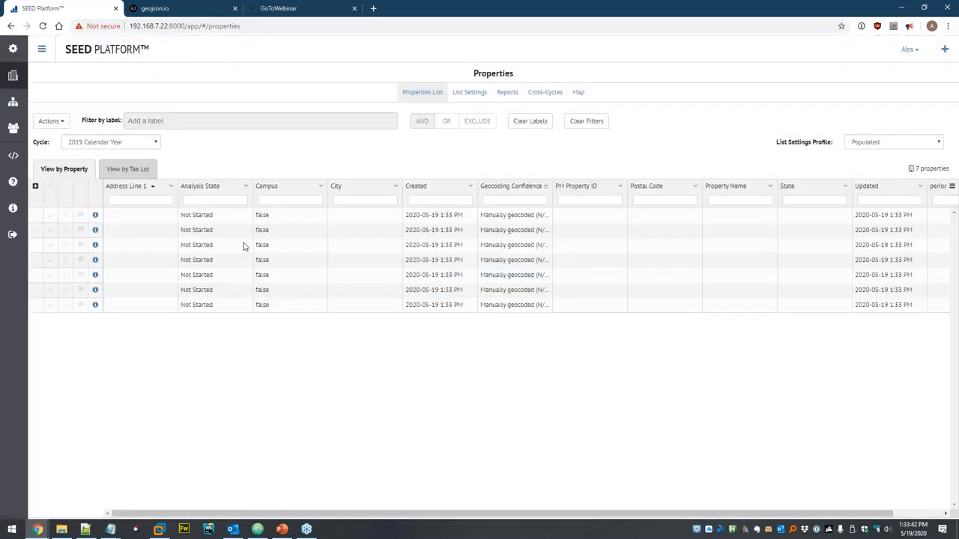
- Limit the property list to only populated columns and refresh it
{"action": "left_click", "coordinate": [50, 122]}
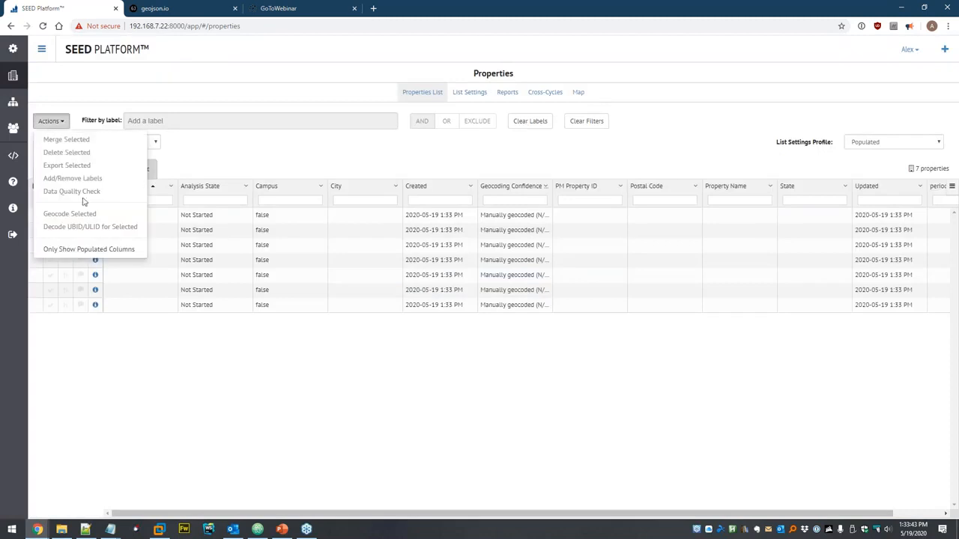
{"action": "left_click", "coordinate": [90, 249]}
{"action": "left_click", "coordinate": [598, 129]}
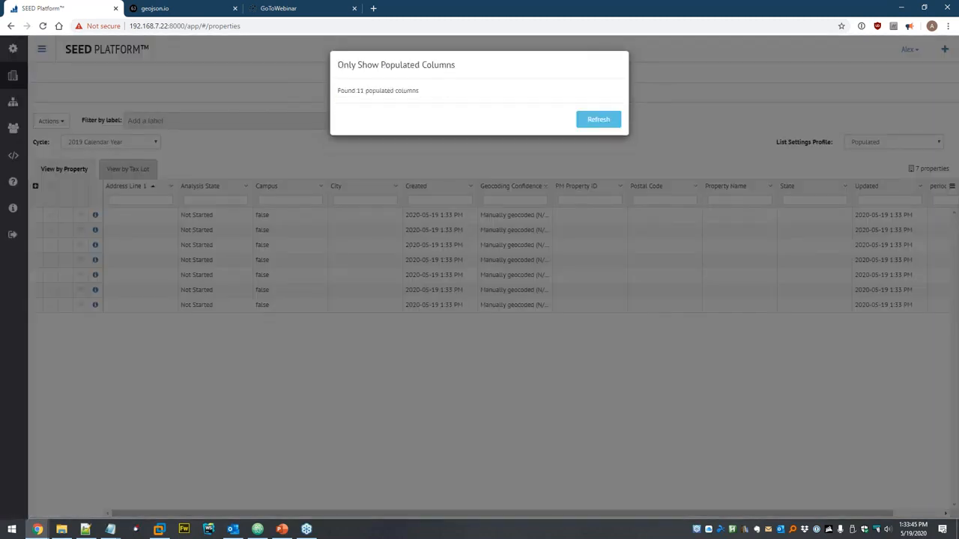
{"action": "left_click", "coordinate": [592, 123]}
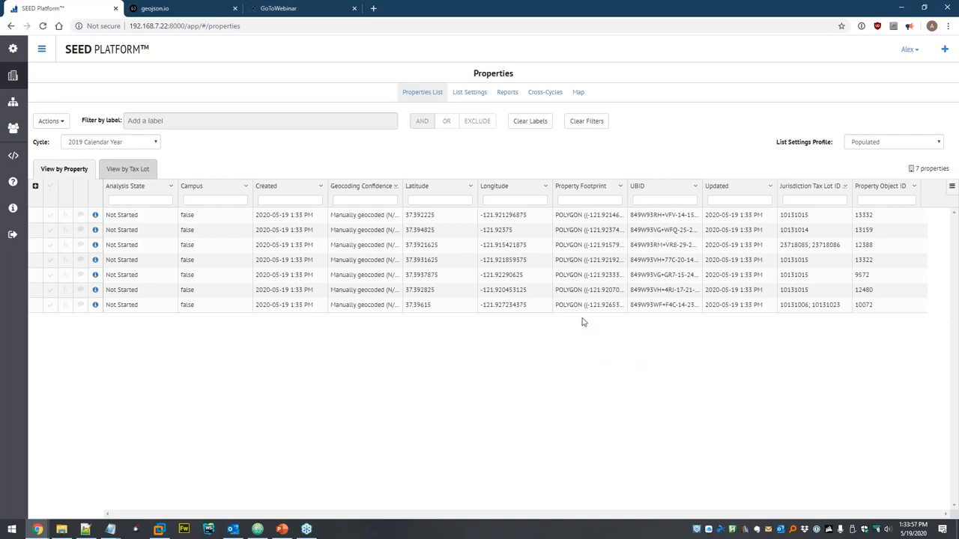
{"action": "mouse_move", "coordinate": [582, 304]}
{"action": "mouse_move", "coordinate": [574, 260]}
{"action": "mouse_move", "coordinate": [584, 215]}
- Show the properties on the Map, zooming and panning to frame all seven San Jose pins
{"action": "left_click", "coordinate": [578, 92]}
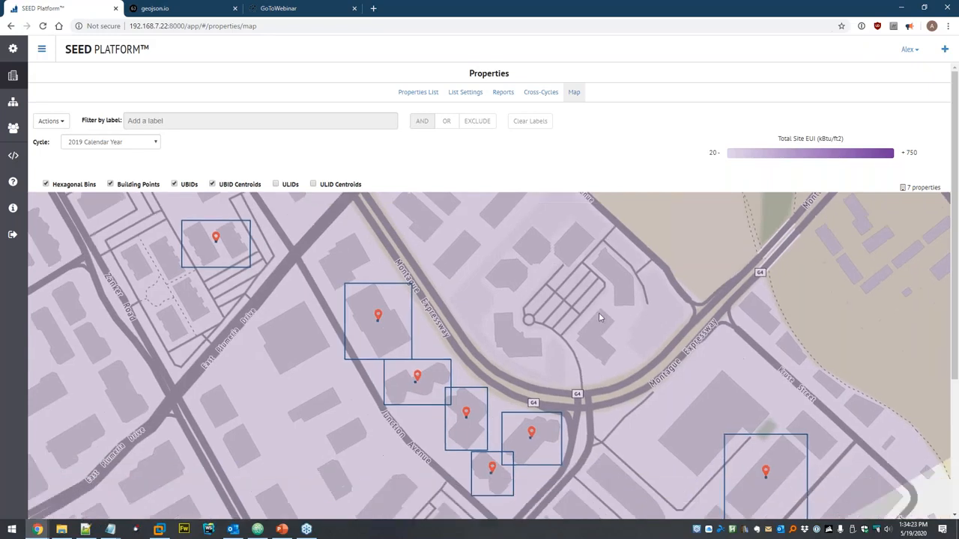
{"action": "scroll", "coordinate": [600, 304], "scroll_direction": "down", "scroll_amount": 2}
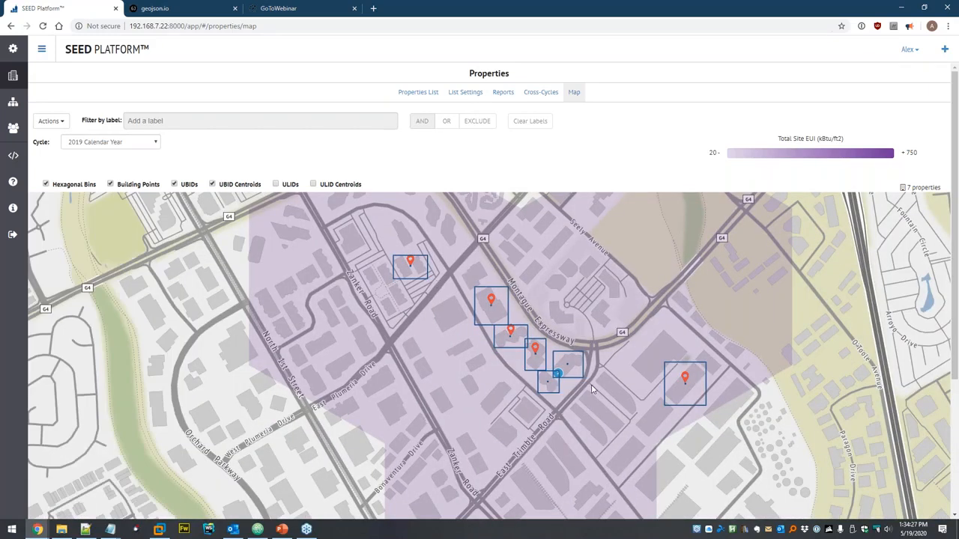
{"action": "scroll", "coordinate": [638, 294], "scroll_direction": "up", "scroll_amount": 2}
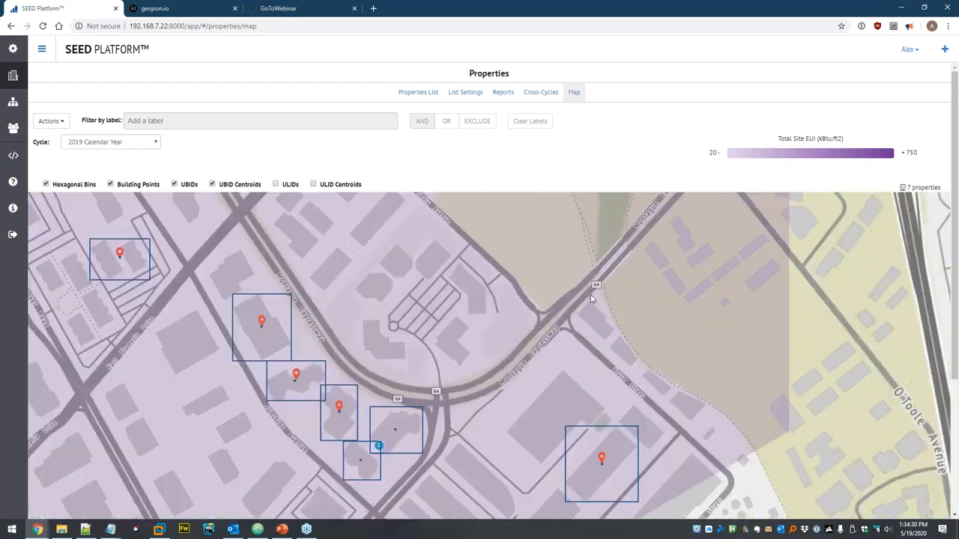
{"action": "left_click_drag", "start_coordinate": [566, 327], "coordinate": [602, 250]}
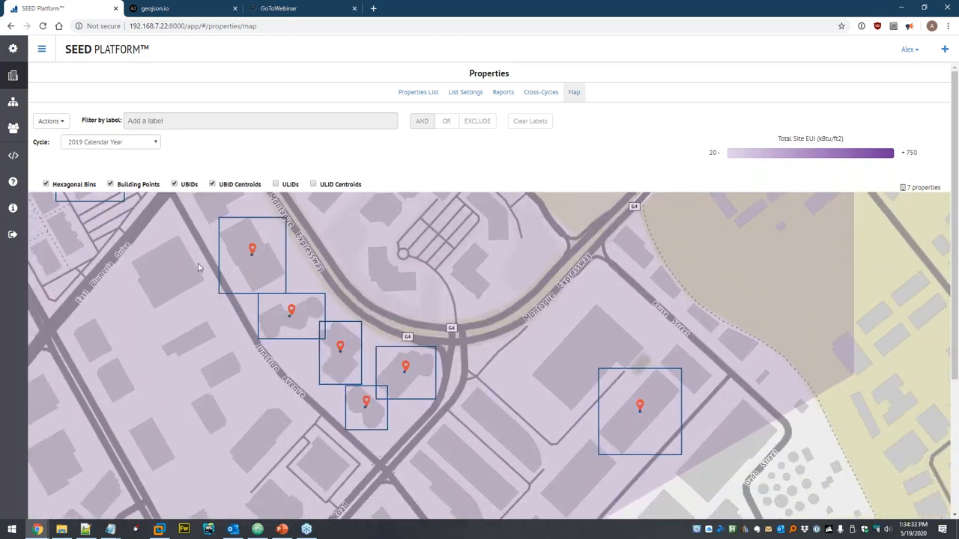
{"action": "scroll", "coordinate": [389, 305], "scroll_direction": "down", "scroll_amount": 2}
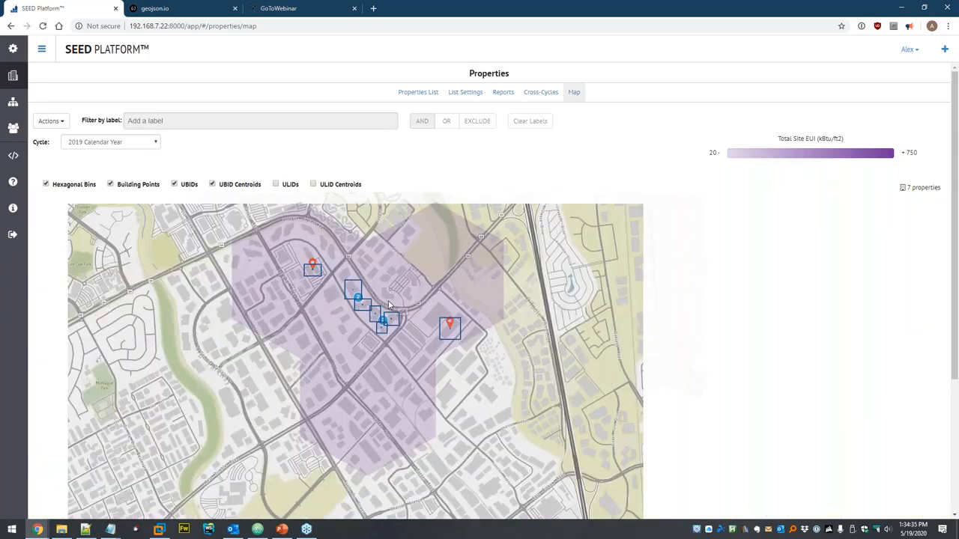
{"action": "scroll", "coordinate": [389, 306], "scroll_direction": "down", "scroll_amount": 1}
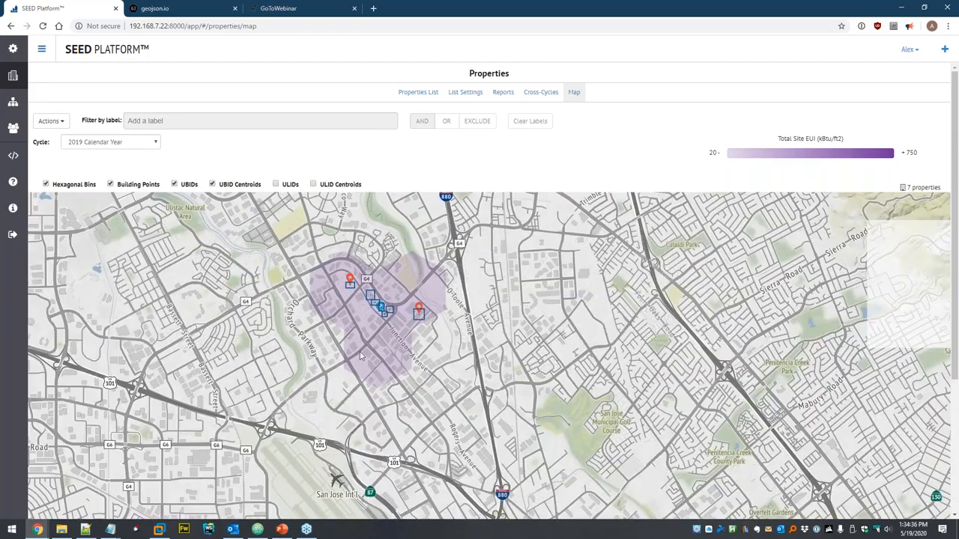
{"action": "scroll", "coordinate": [364, 291], "scroll_direction": "up", "scroll_amount": 1}
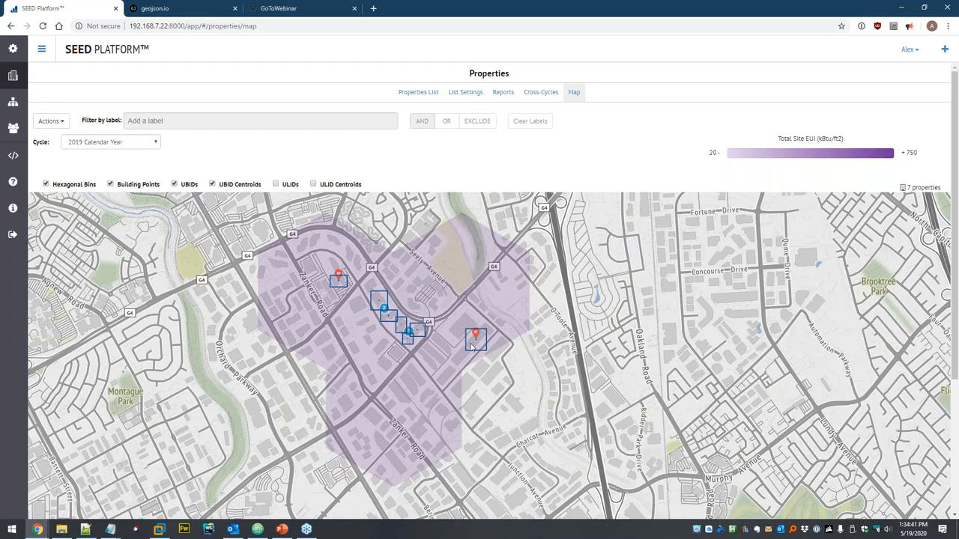
{"action": "scroll", "coordinate": [472, 338], "scroll_direction": "up", "scroll_amount": 1}
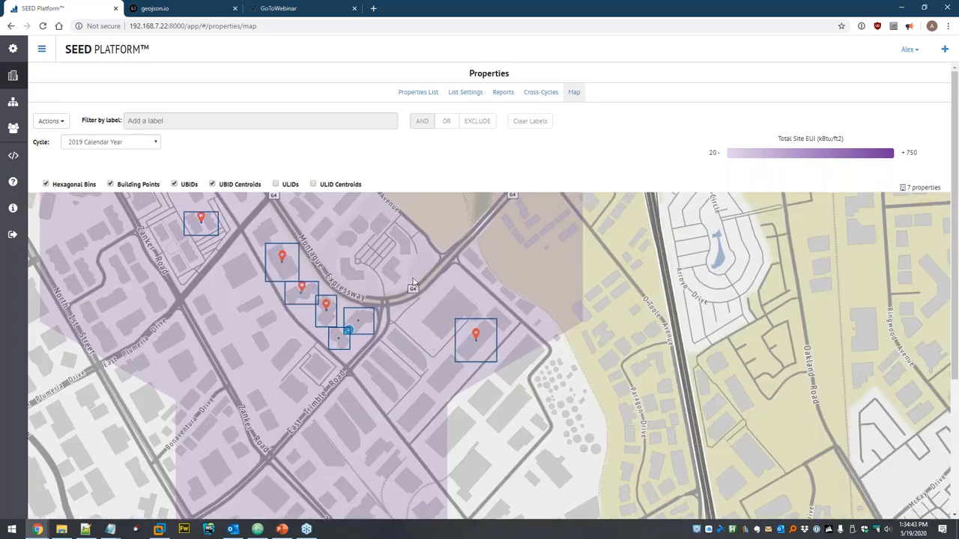
{"action": "left_click_drag", "start_coordinate": [413, 278], "coordinate": [408, 313]}
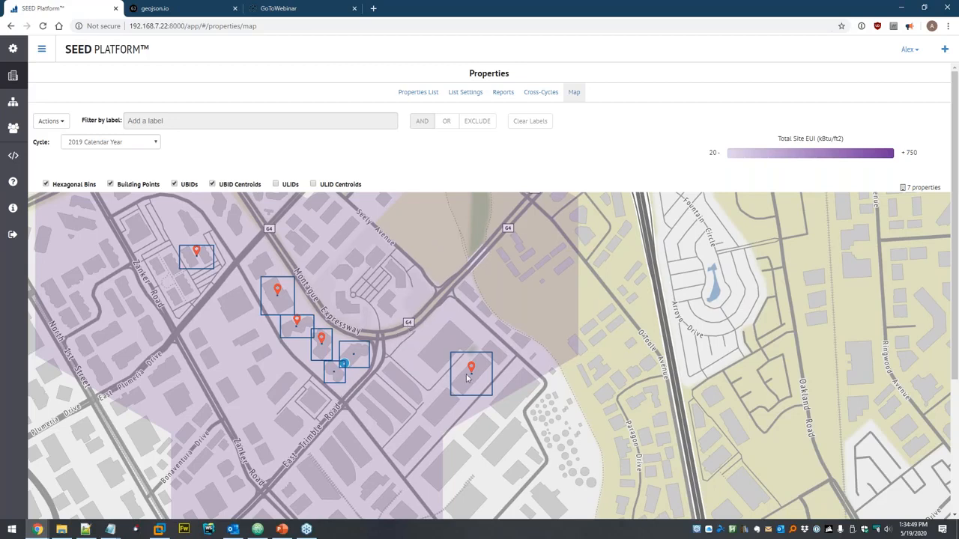
{"action": "scroll", "coordinate": [467, 377], "scroll_direction": "up", "scroll_amount": 2}
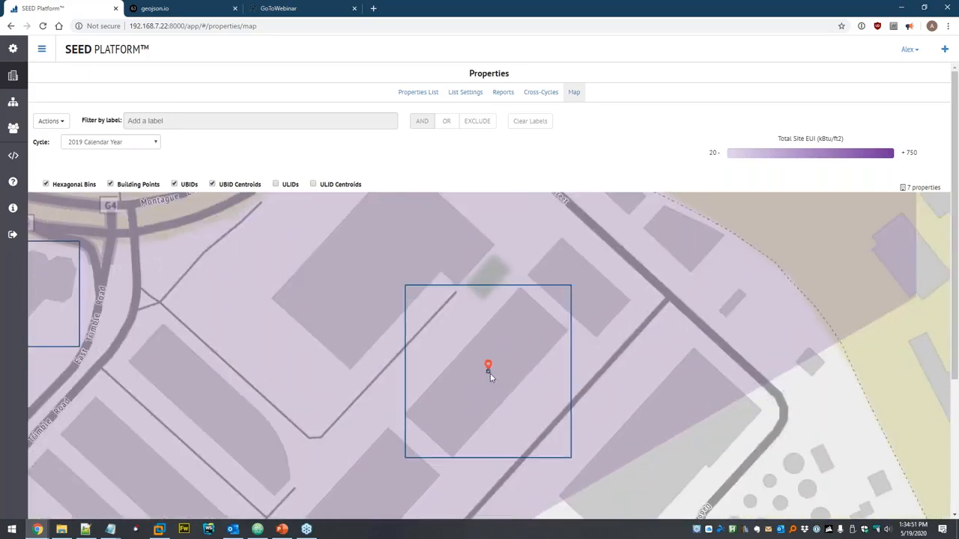
{"action": "scroll", "coordinate": [489, 373], "scroll_direction": "down", "scroll_amount": 2}
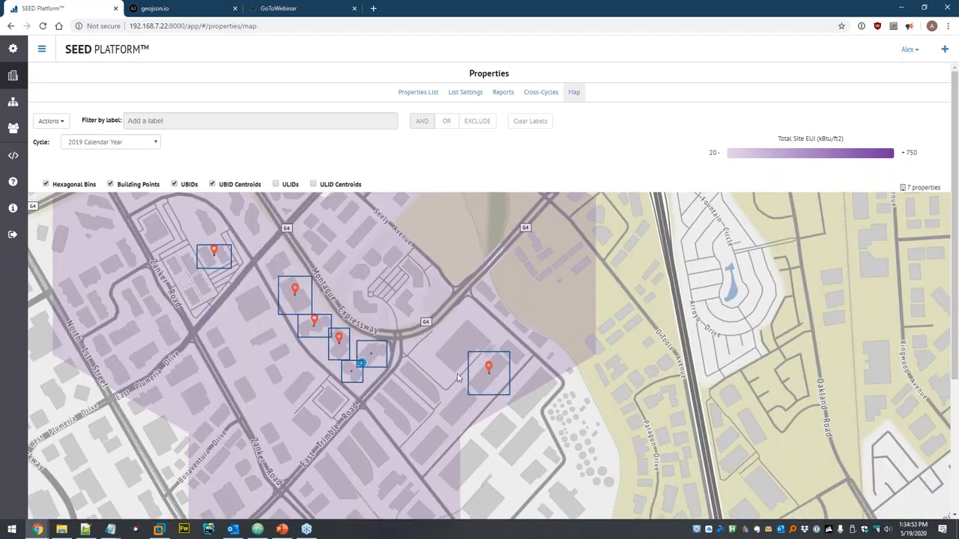
- Return to the Properties List of the 7 geocoded San Jose properties
{"action": "left_click", "coordinate": [14, 75]}
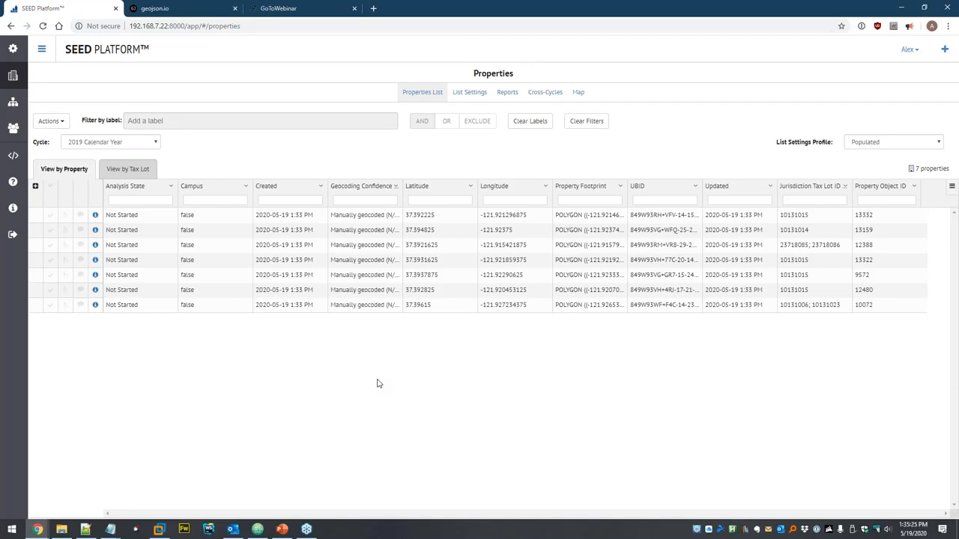
{"action": "mouse_move", "coordinate": [596, 274]}
{"action": "left_click", "coordinate": [51, 216]}
{"action": "left_click", "coordinate": [53, 232]}
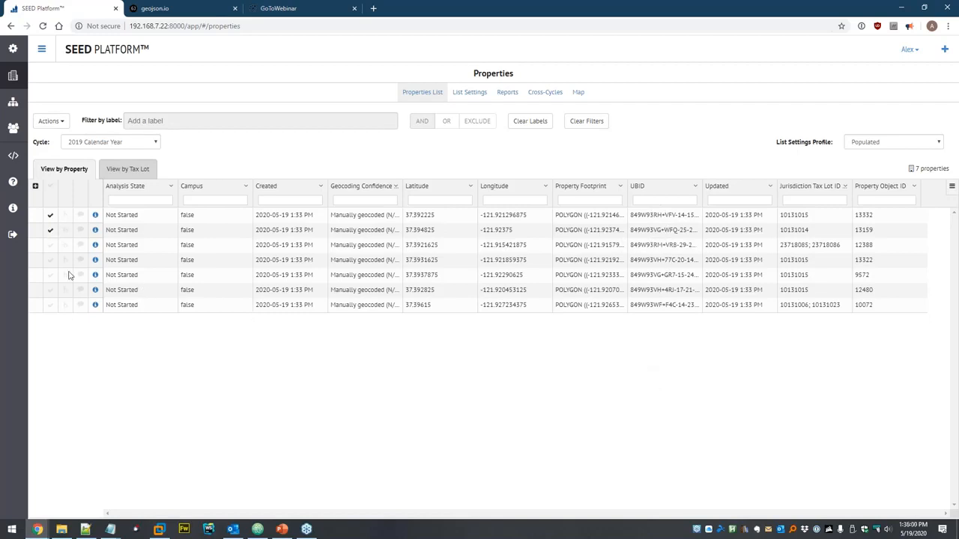
{"action": "left_click", "coordinate": [47, 122]}
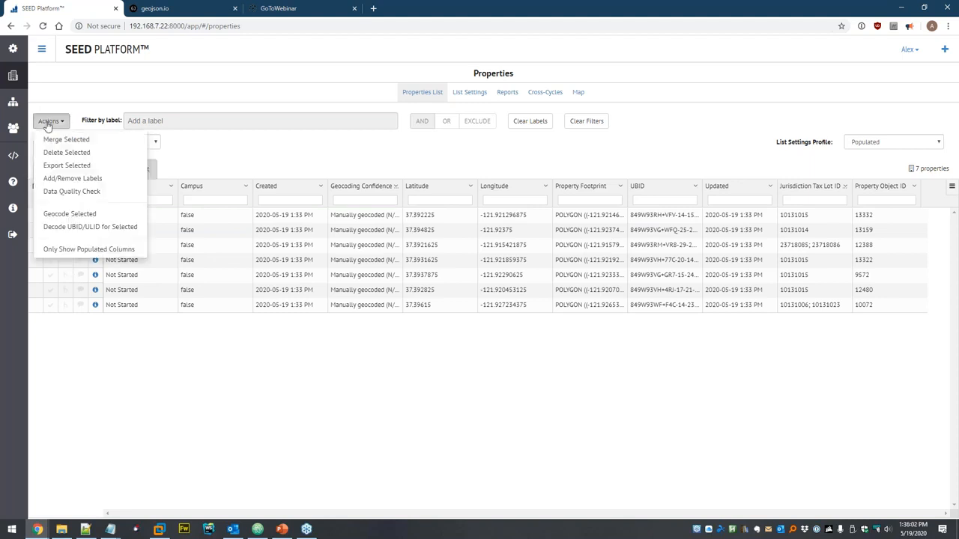
{"action": "left_click", "coordinate": [110, 228]}
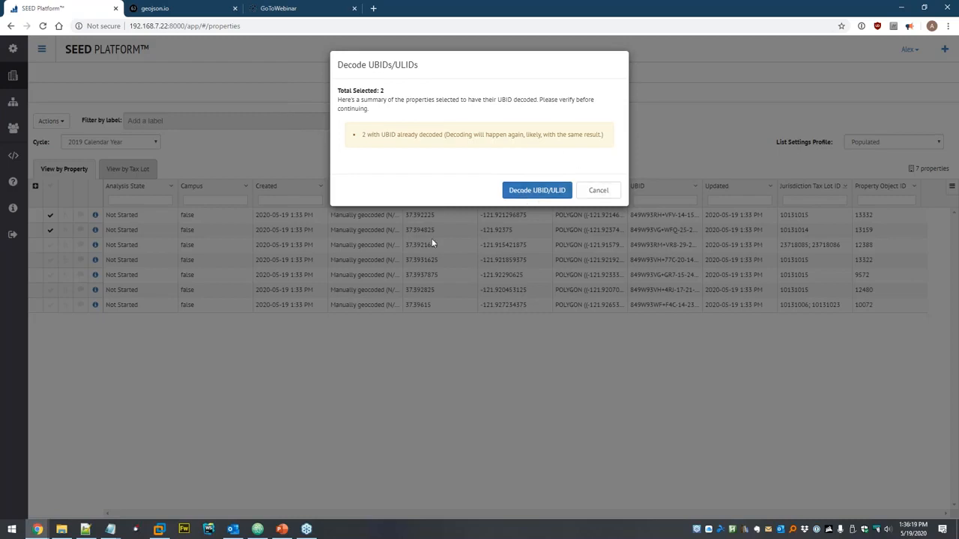
{"action": "left_click", "coordinate": [608, 194]}
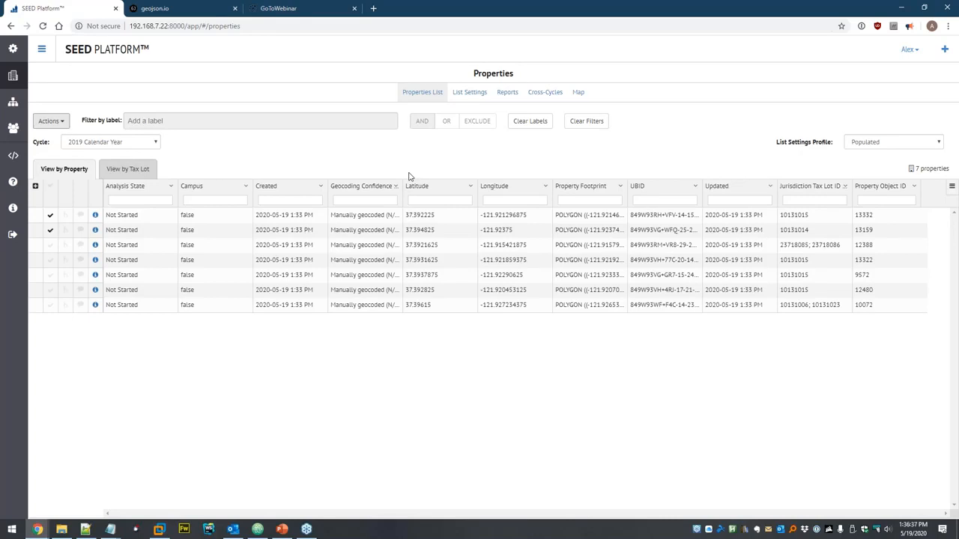
- Select all seven properties and delete them from the inventory
{"action": "left_click", "coordinate": [50, 186]}
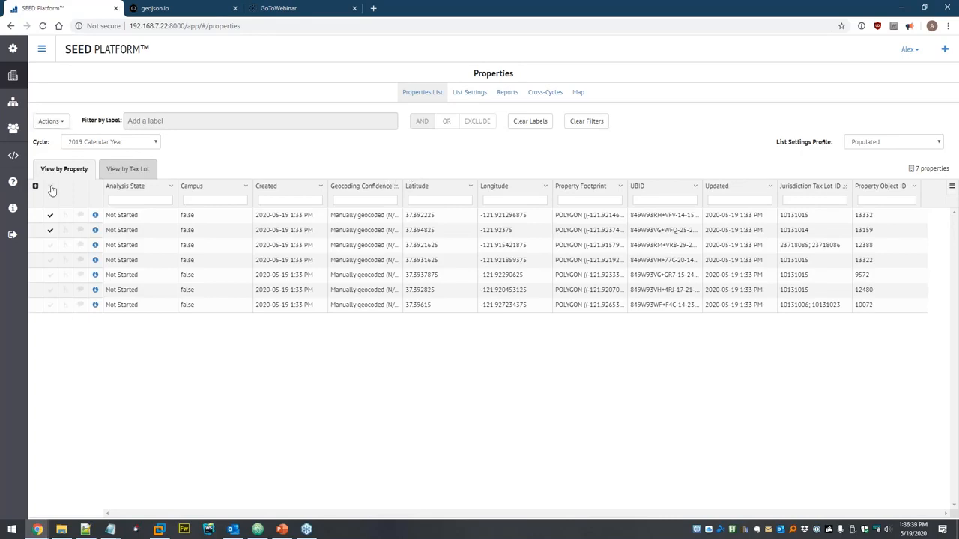
{"action": "left_click", "coordinate": [51, 121]}
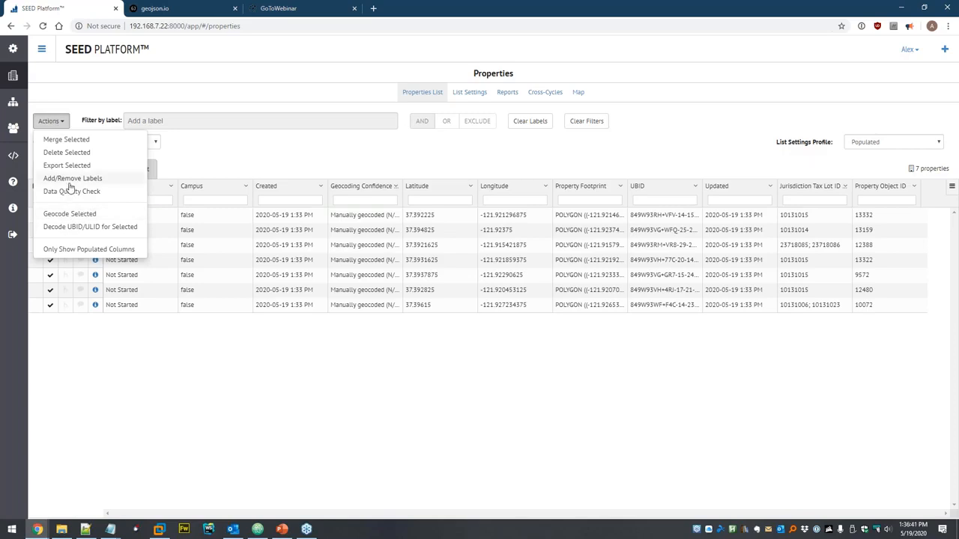
{"action": "left_click", "coordinate": [67, 152]}
{"action": "left_click", "coordinate": [584, 112]}
{"action": "left_click", "coordinate": [600, 114]}
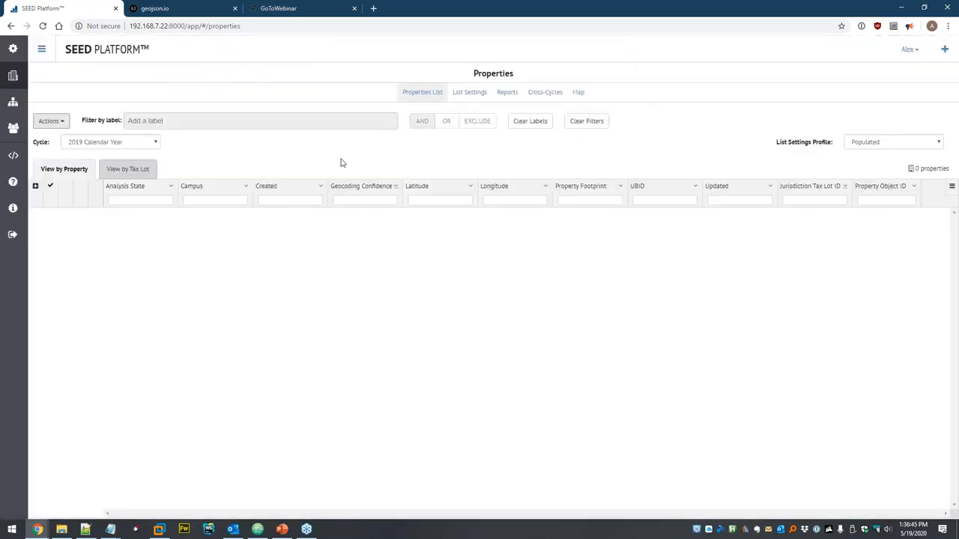
- Delete the san-jose-test-properties.csv data file from the Dataset
{"action": "left_click", "coordinate": [13, 101]}
{"action": "left_click", "coordinate": [39, 110]}
{"action": "left_click", "coordinate": [267, 109]}
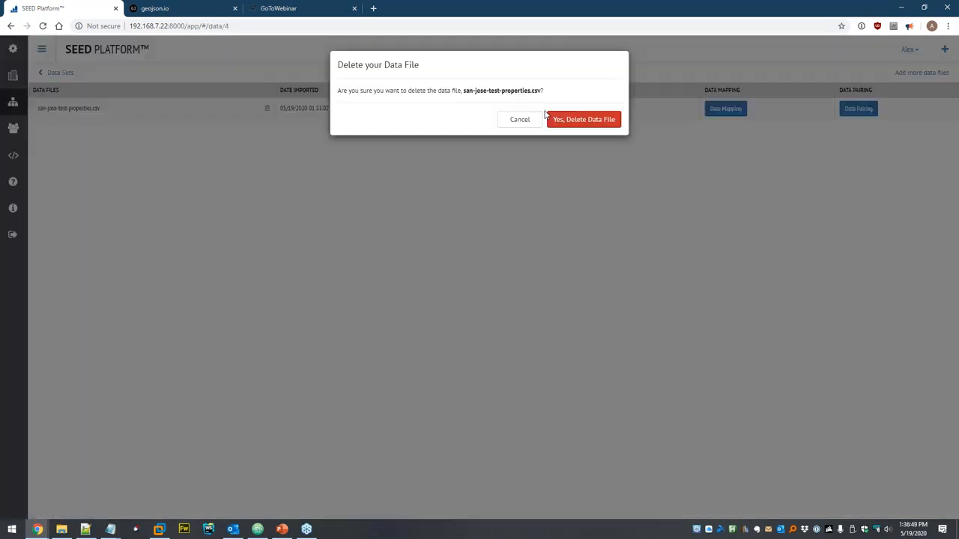
{"action": "left_click", "coordinate": [581, 120]}
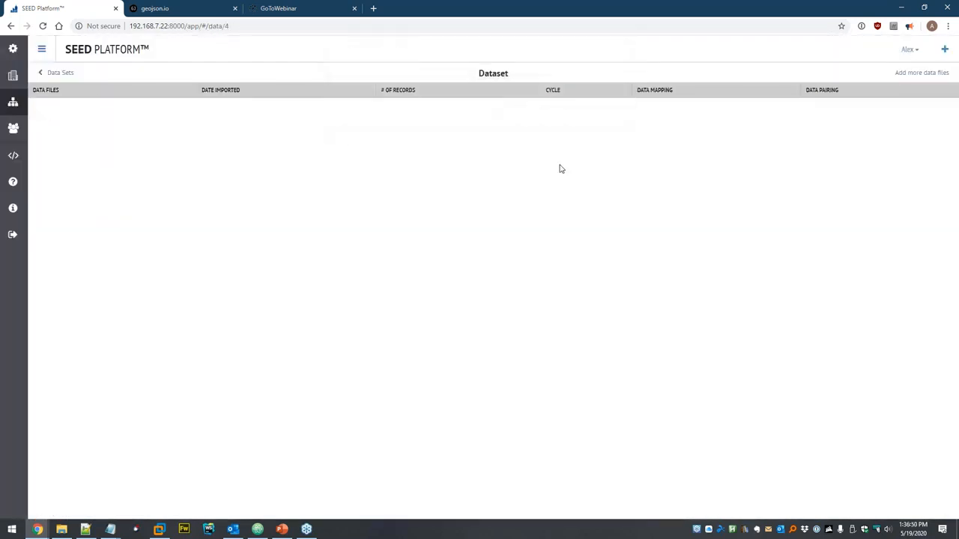
- Upload covered-buildings-sample.csv from the UBID folder and continue to data mapping
{"action": "left_click", "coordinate": [906, 75]}
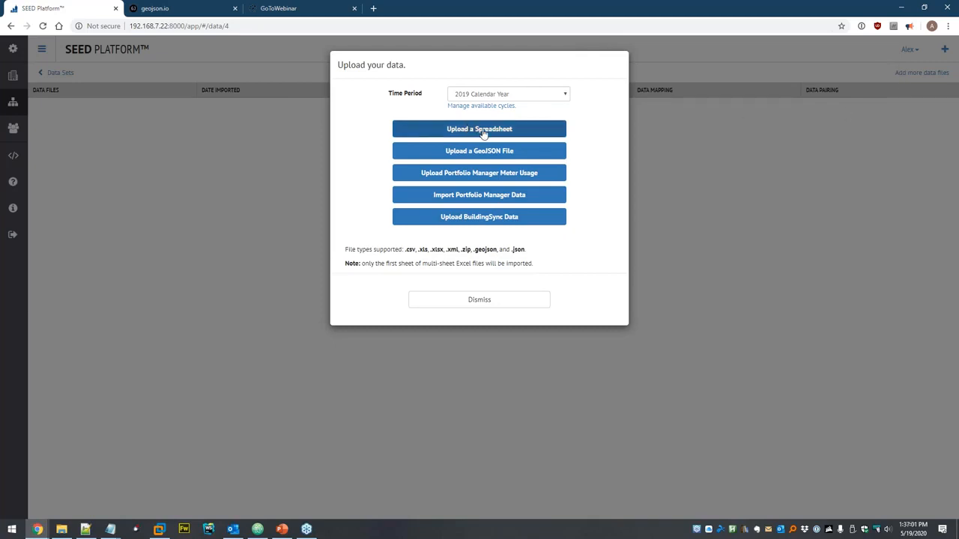
{"action": "left_click", "coordinate": [457, 131]}
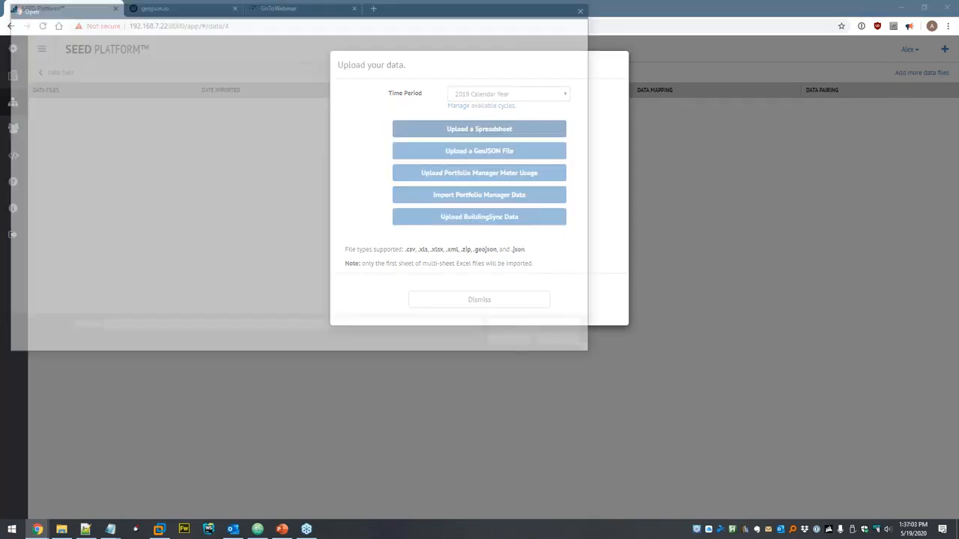
{"action": "left_click", "coordinate": [155, 27]}
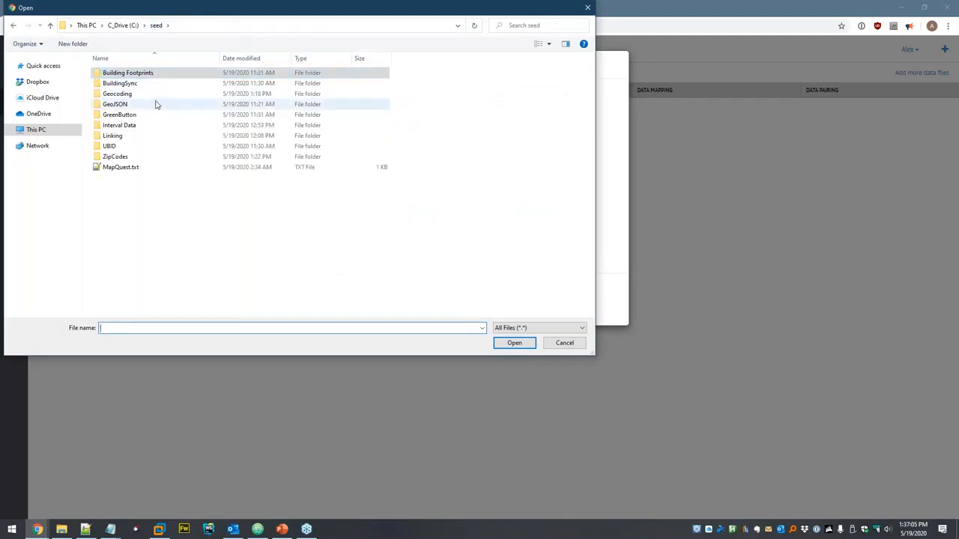
{"action": "double_click", "coordinate": [109, 146]}
{"action": "left_click", "coordinate": [149, 78]}
{"action": "double_click", "coordinate": [150, 75]}
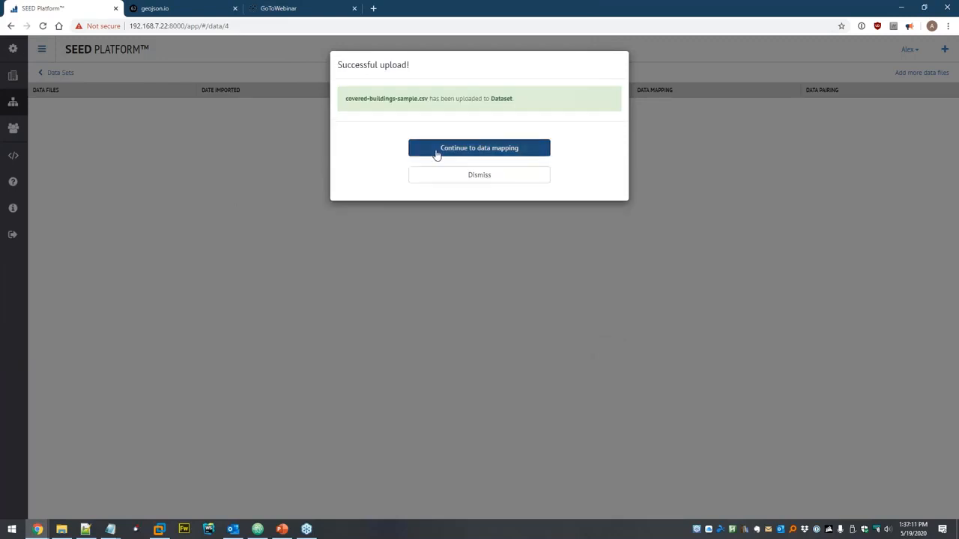
{"action": "left_click", "coordinate": [434, 153]}
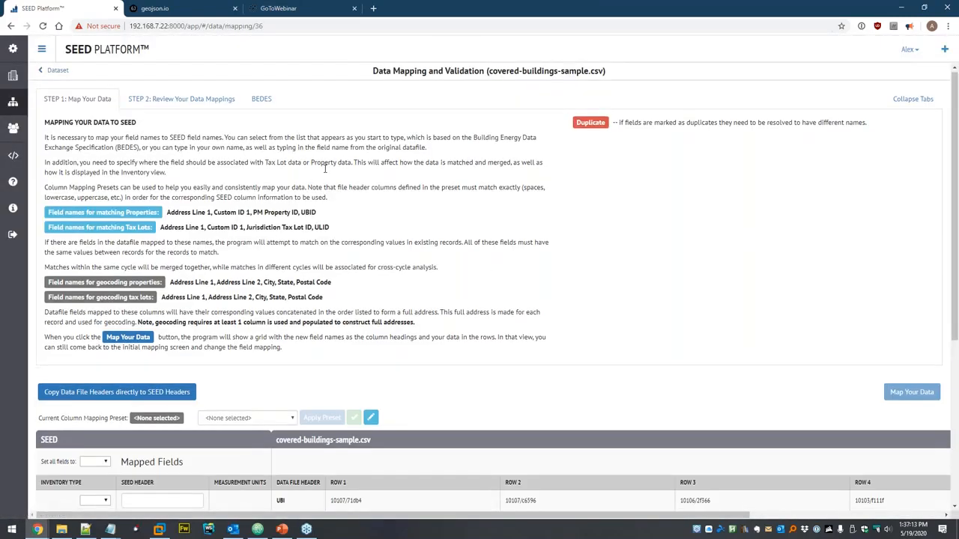
- Scroll down to the mapping table listing covered-buildings-sample.csv's 12 incoming columns
{"action": "scroll", "coordinate": [271, 125], "scroll_direction": "down", "scroll_amount": 3}
{"action": "scroll", "coordinate": [292, 116], "scroll_direction": "down", "scroll_amount": 1}
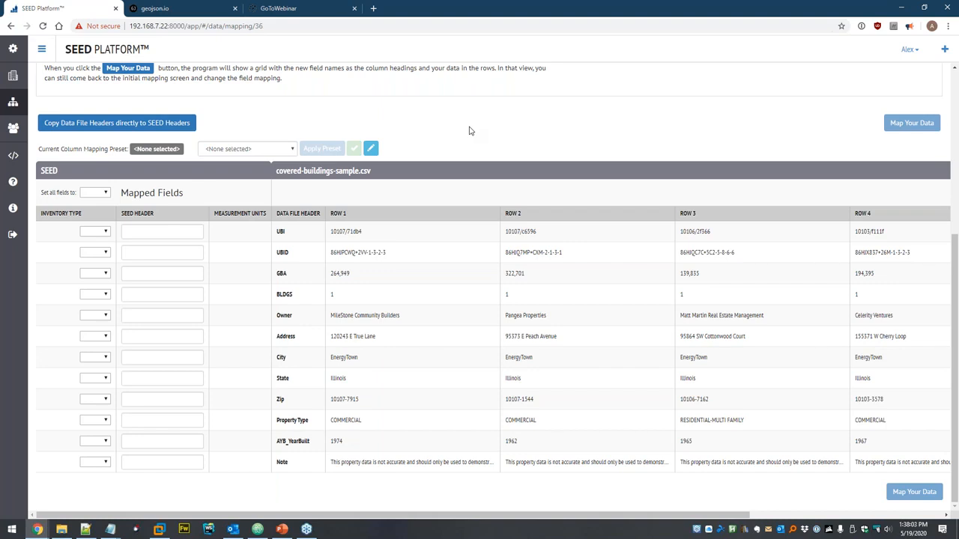
- Apply the Covered Buildings preset to all 12 columns, keep square feet, and map the data
{"action": "left_click", "coordinate": [232, 149]}
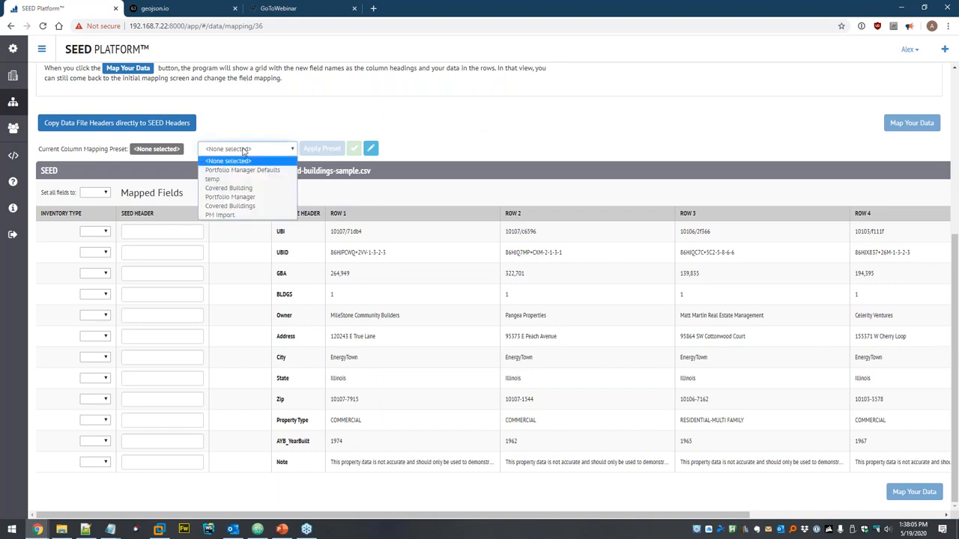
{"action": "left_click", "coordinate": [230, 189]}
{"action": "left_click", "coordinate": [324, 148]}
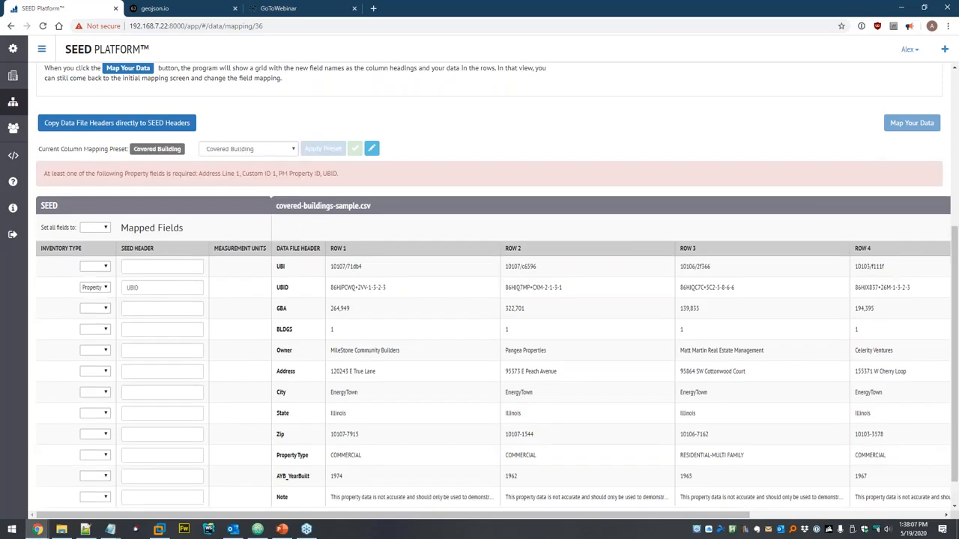
{"action": "left_click", "coordinate": [285, 152]}
{"action": "left_click", "coordinate": [258, 207]}
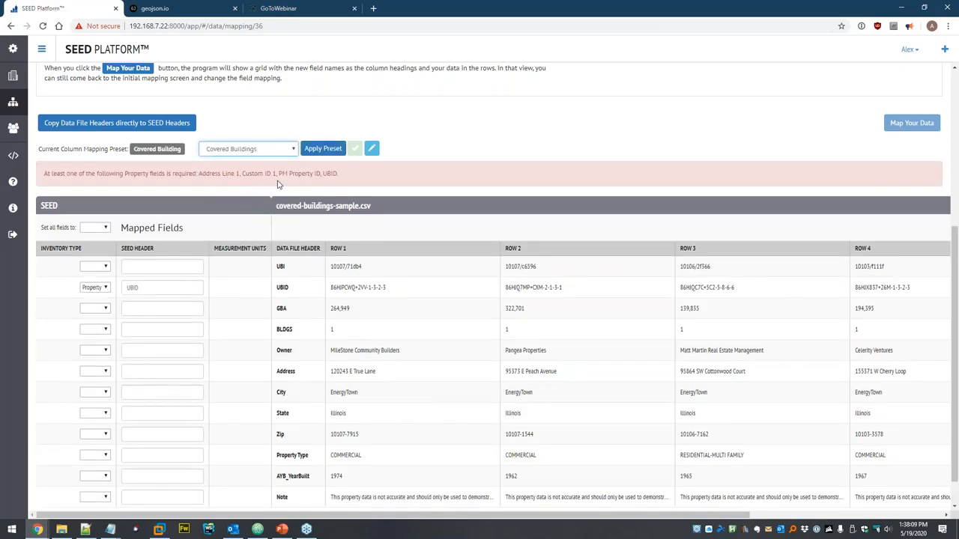
{"action": "left_click", "coordinate": [317, 153]}
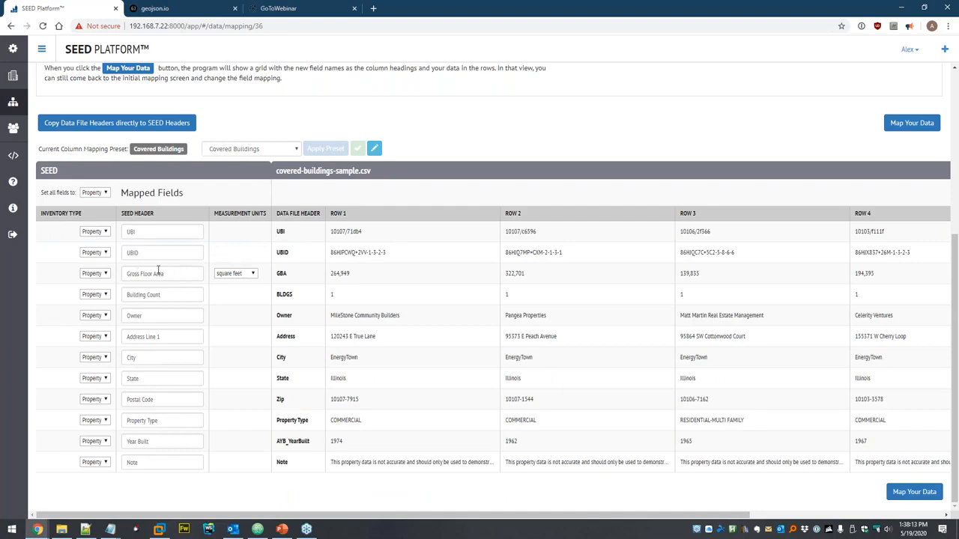
{"action": "left_click", "coordinate": [251, 275]}
{"action": "left_click", "coordinate": [277, 269]}
{"action": "left_click", "coordinate": [914, 492]}
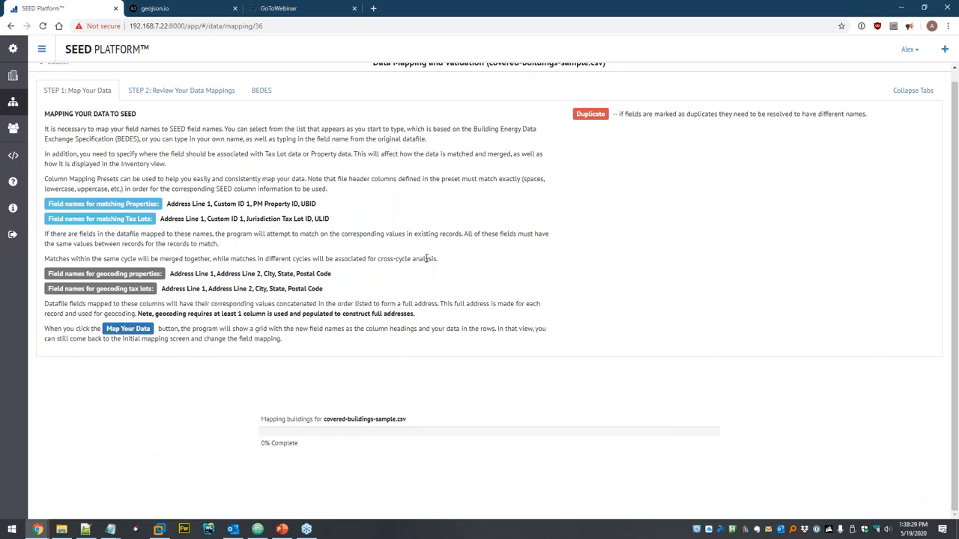
- Save and confirm the mappings to import 512 new properties, then view the properties list
{"action": "scroll", "coordinate": [674, 300], "scroll_direction": "down", "scroll_amount": 2}
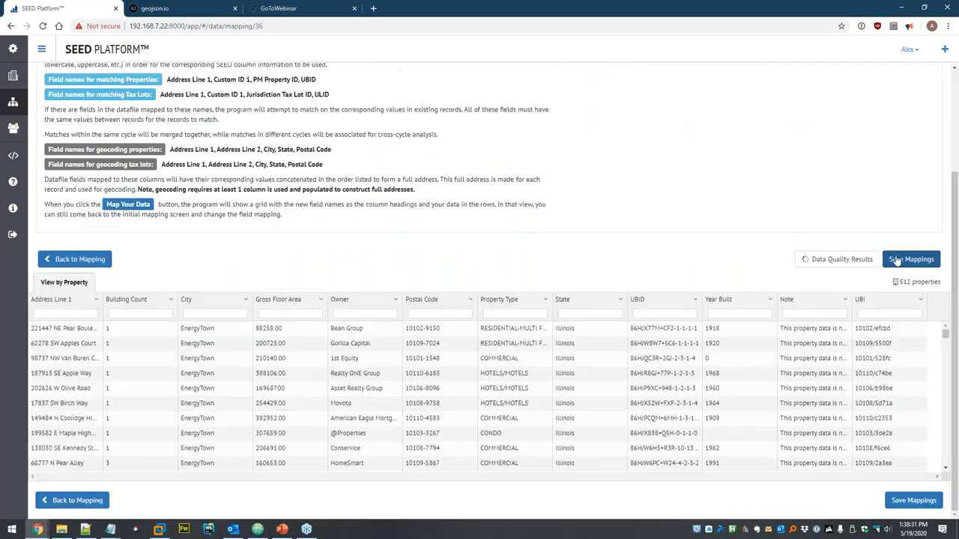
{"action": "left_click", "coordinate": [911, 259]}
{"action": "left_click", "coordinate": [498, 161]}
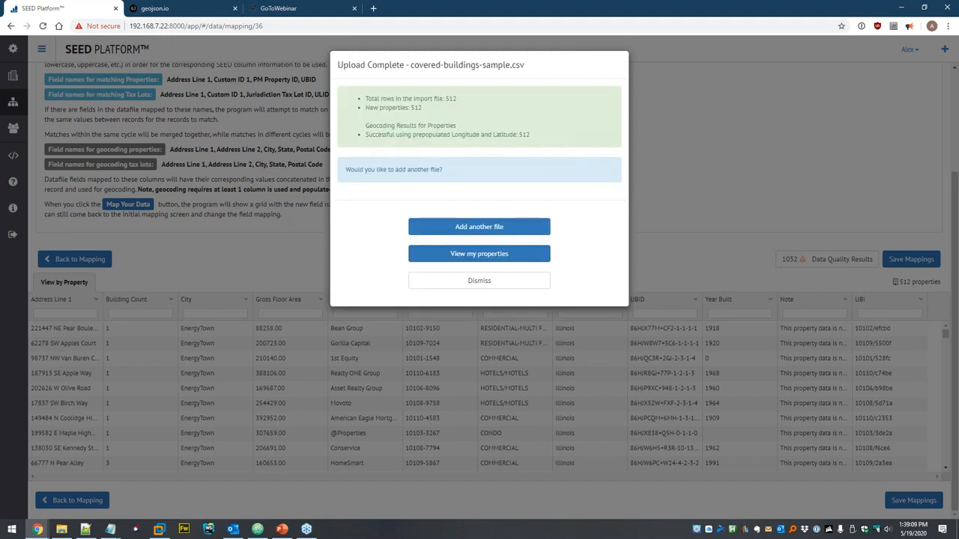
{"action": "left_click", "coordinate": [474, 259]}
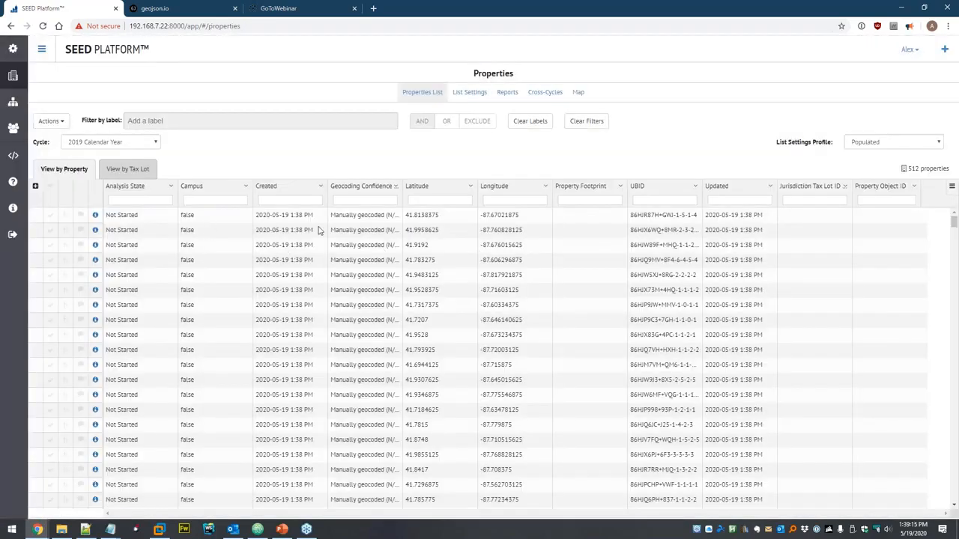
{"action": "left_click", "coordinate": [579, 93]}
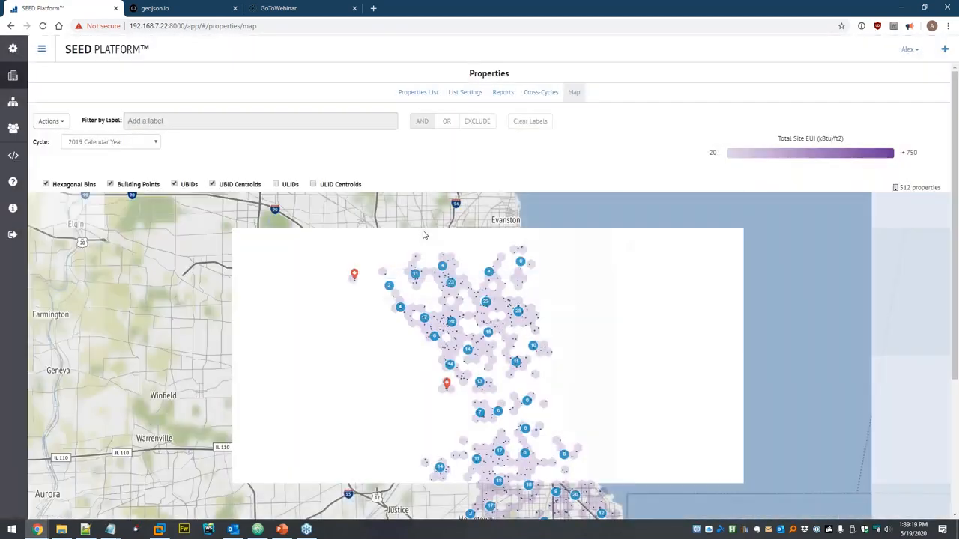
{"action": "scroll", "coordinate": [498, 378], "scroll_direction": "down", "scroll_amount": 3}
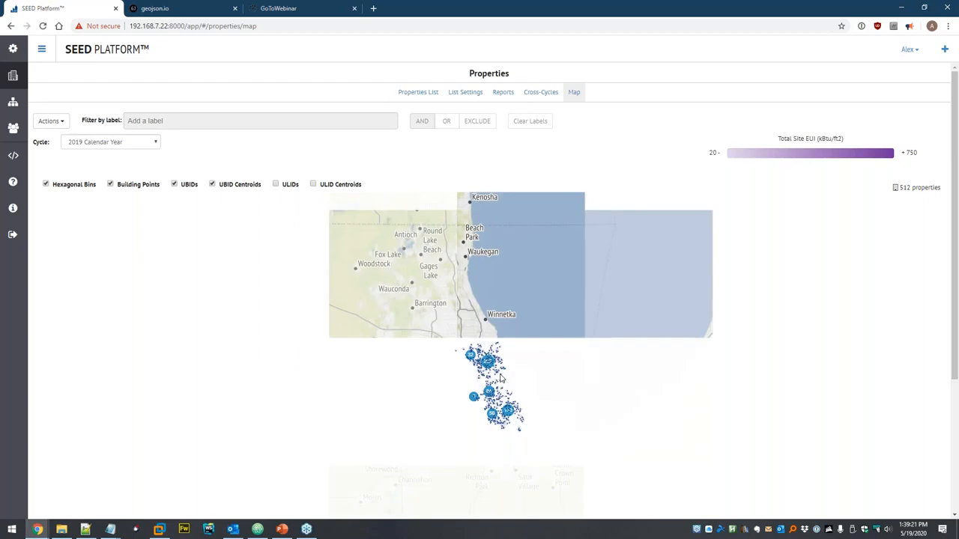
{"action": "scroll", "coordinate": [499, 379], "scroll_direction": "down", "scroll_amount": 2}
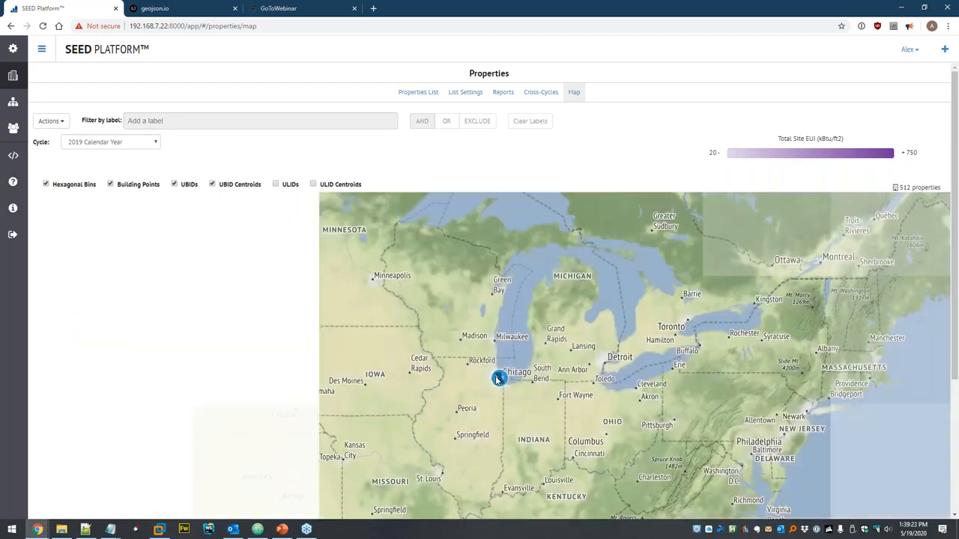
{"action": "scroll", "coordinate": [495, 350], "scroll_direction": "up", "scroll_amount": 5}
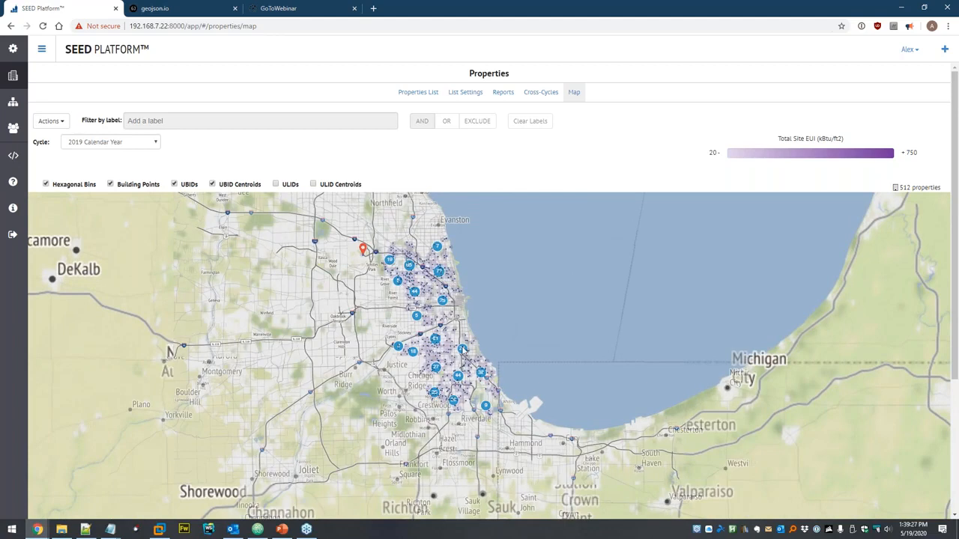
{"action": "scroll", "coordinate": [461, 364], "scroll_direction": "up", "scroll_amount": 2}
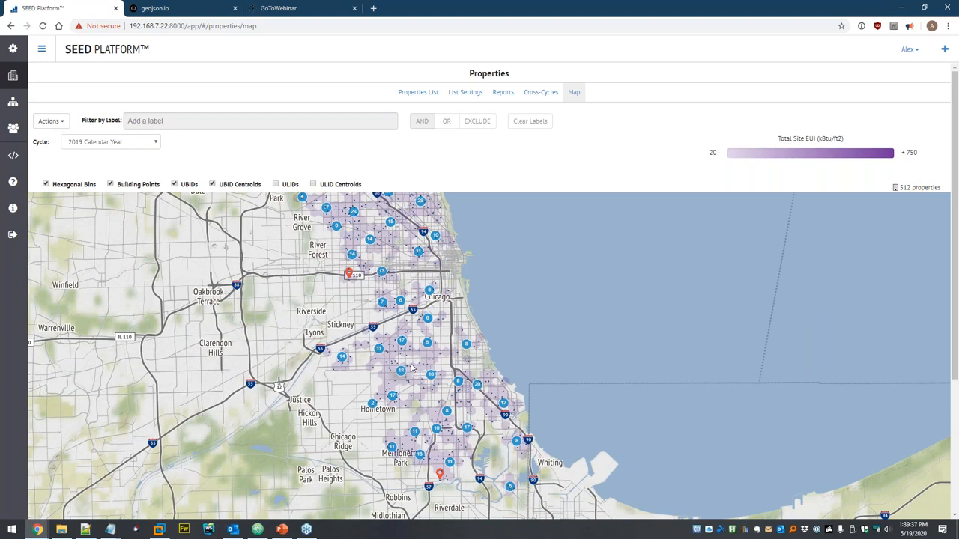
{"action": "scroll", "coordinate": [412, 367], "scroll_direction": "up", "scroll_amount": 3}
{"action": "scroll", "coordinate": [377, 313], "scroll_direction": "up", "scroll_amount": 2}
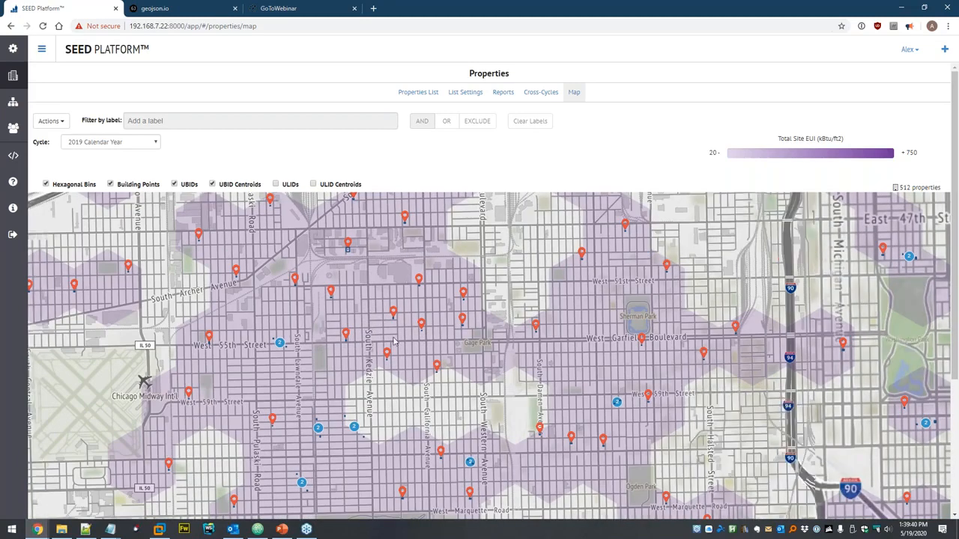
{"action": "scroll", "coordinate": [433, 339], "scroll_direction": "up", "scroll_amount": 2}
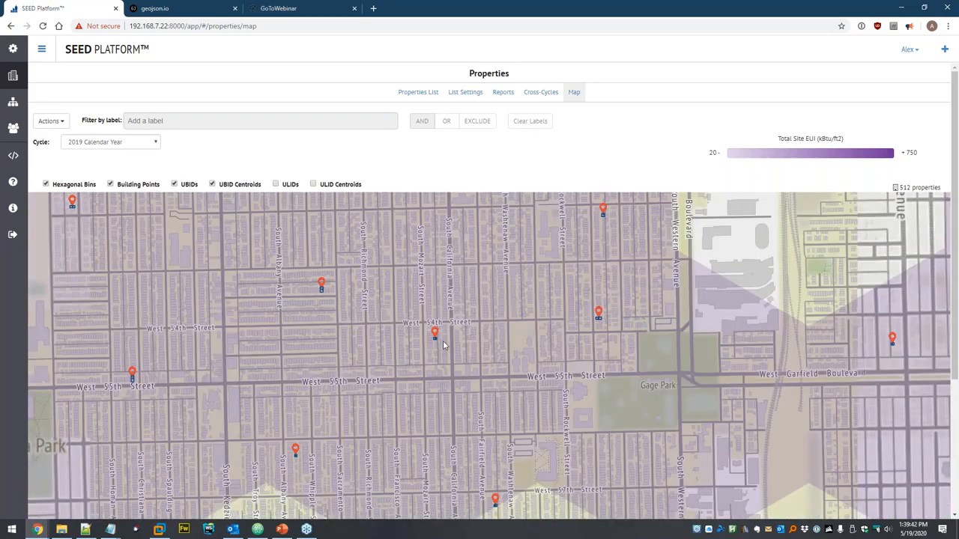
{"action": "scroll", "coordinate": [417, 340], "scroll_direction": "up", "scroll_amount": 2}
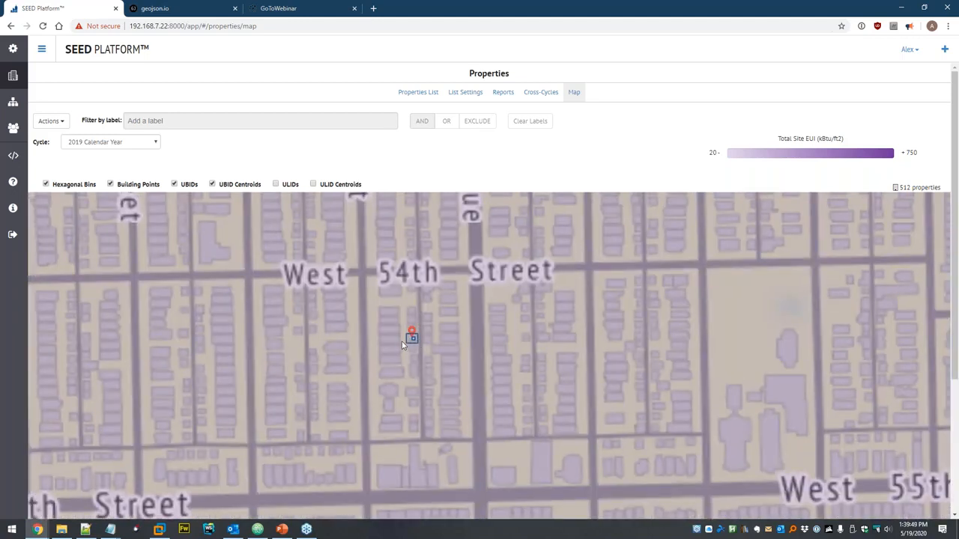
{"action": "scroll", "coordinate": [453, 313], "scroll_direction": "down", "scroll_amount": 3}
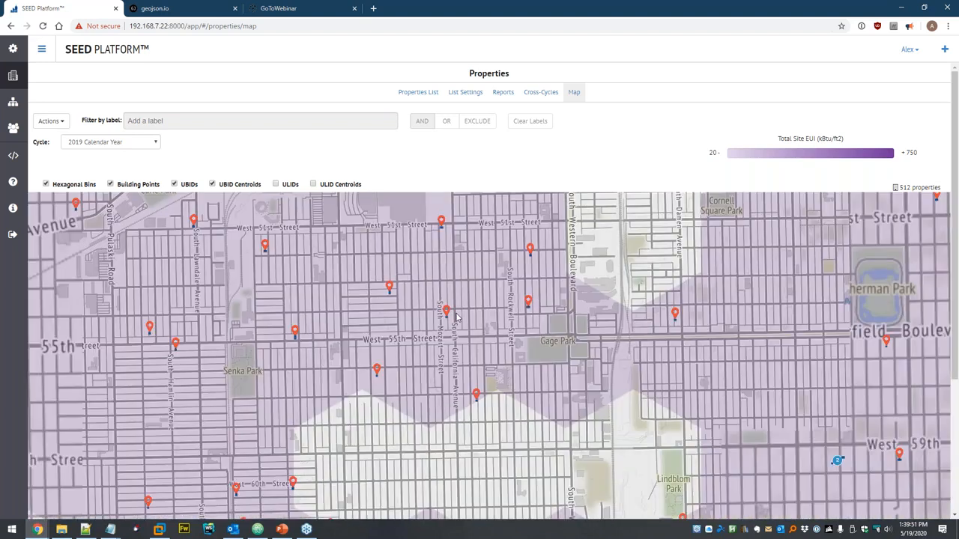
{"action": "scroll", "coordinate": [456, 316], "scroll_direction": "down", "scroll_amount": 5}
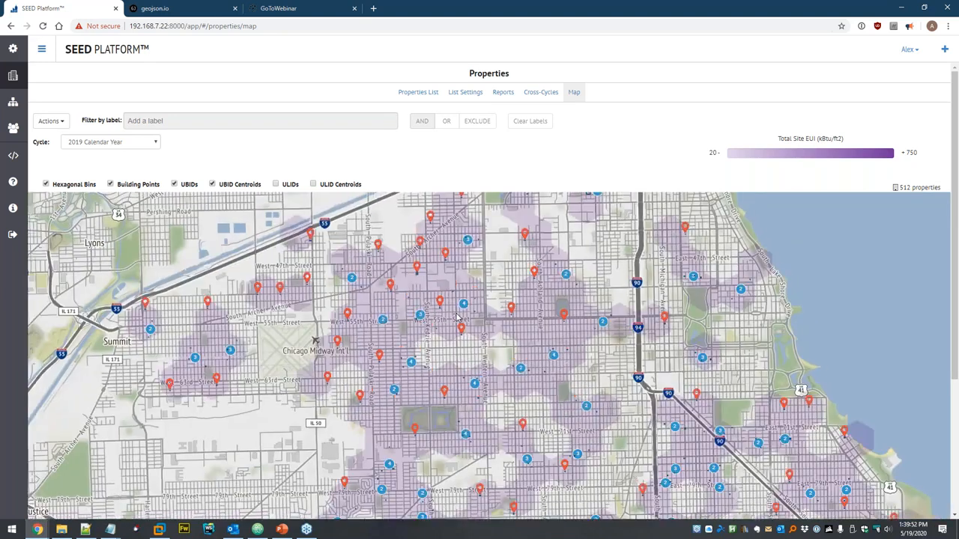
{"action": "left_click_drag", "start_coordinate": [475, 301], "coordinate": [471, 349]}
{"action": "left_click", "coordinate": [419, 95]}
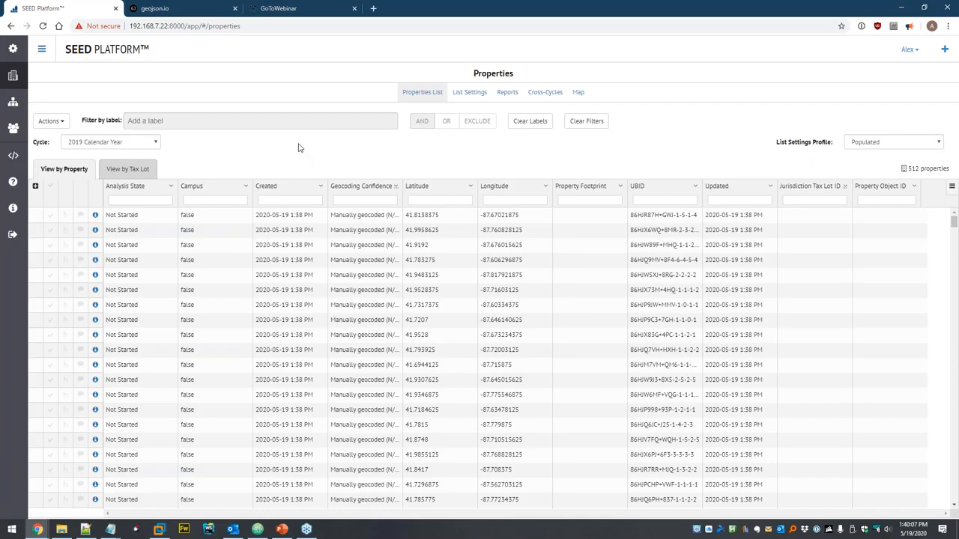
- Delete covered-buildings-sample.csv from the Dataset and start adding a new data file
{"action": "left_click", "coordinate": [13, 103]}
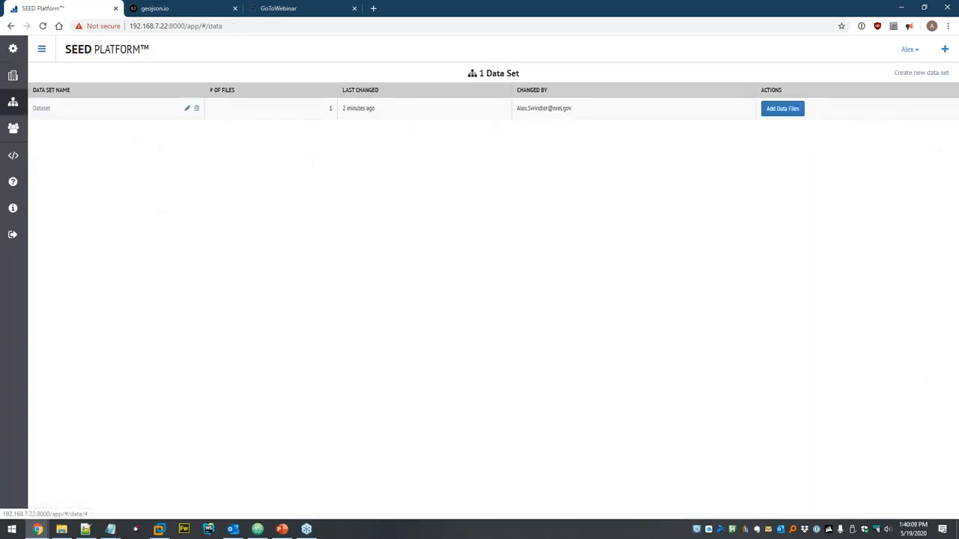
{"action": "left_click", "coordinate": [42, 109]}
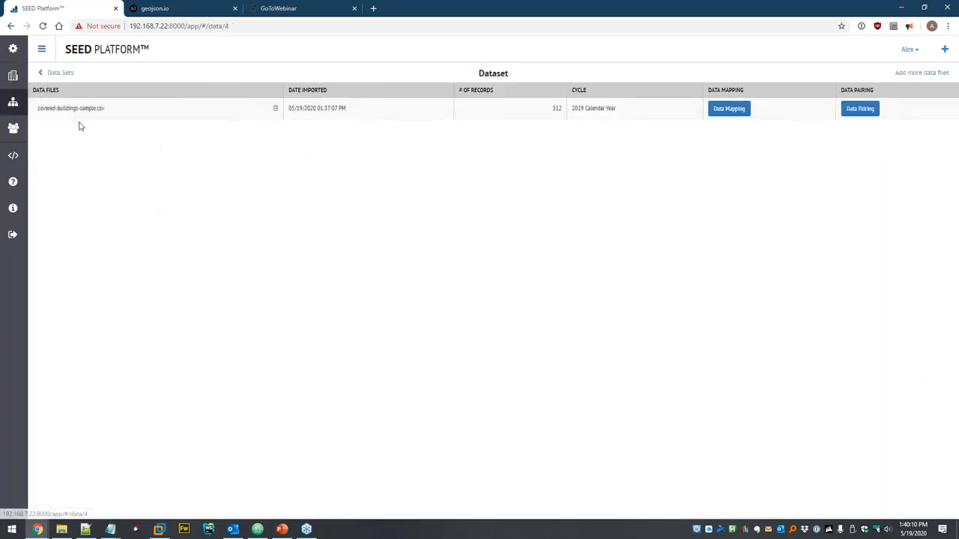
{"action": "left_click", "coordinate": [276, 109]}
{"action": "left_click", "coordinate": [574, 124]}
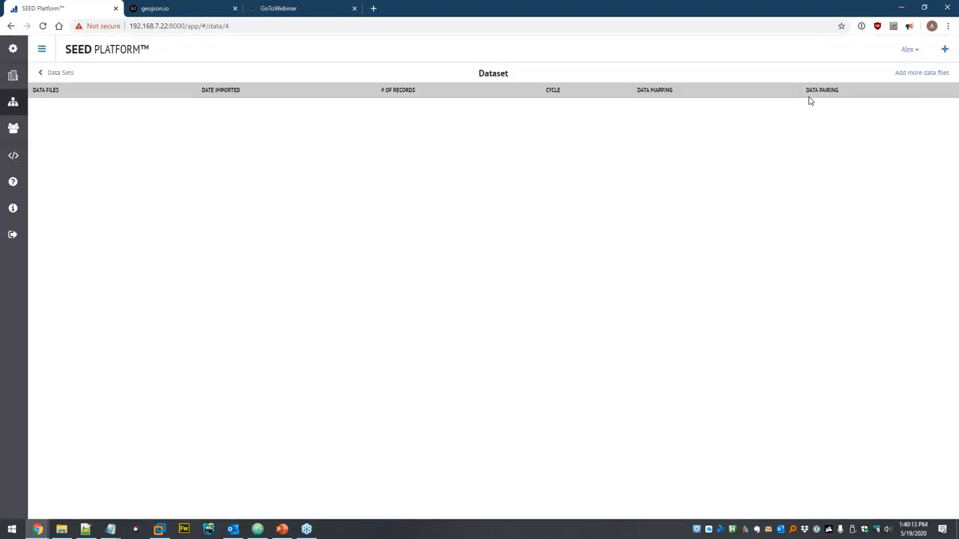
{"action": "left_click", "coordinate": [930, 73]}
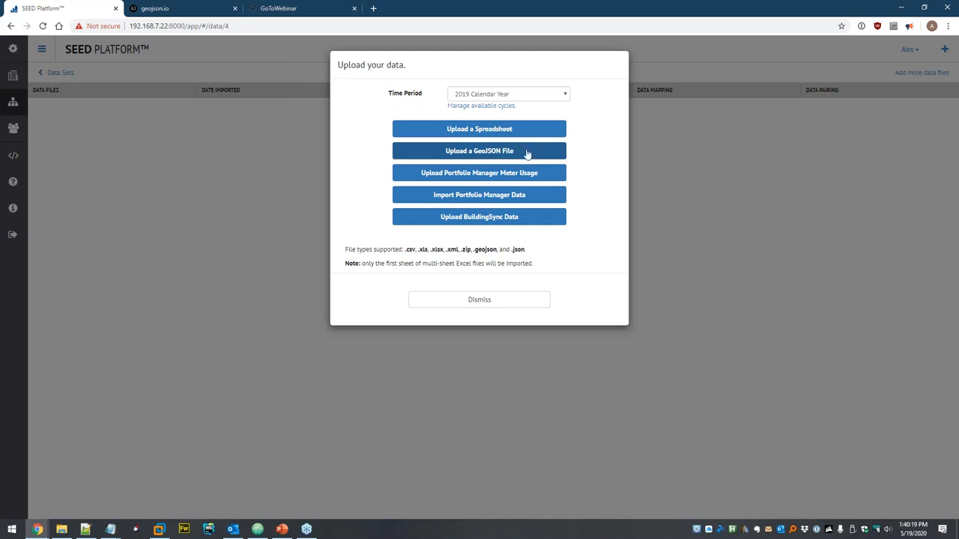
- Upload portfolio-manager-sample.xlsx from the Interval Data folder and continue to data mapping
{"action": "left_click", "coordinate": [476, 130]}
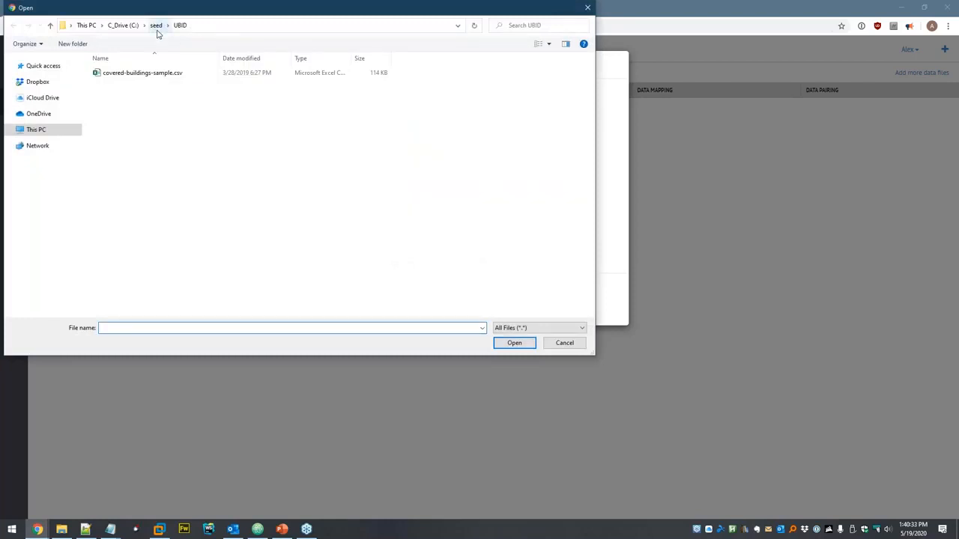
{"action": "left_click", "coordinate": [157, 25]}
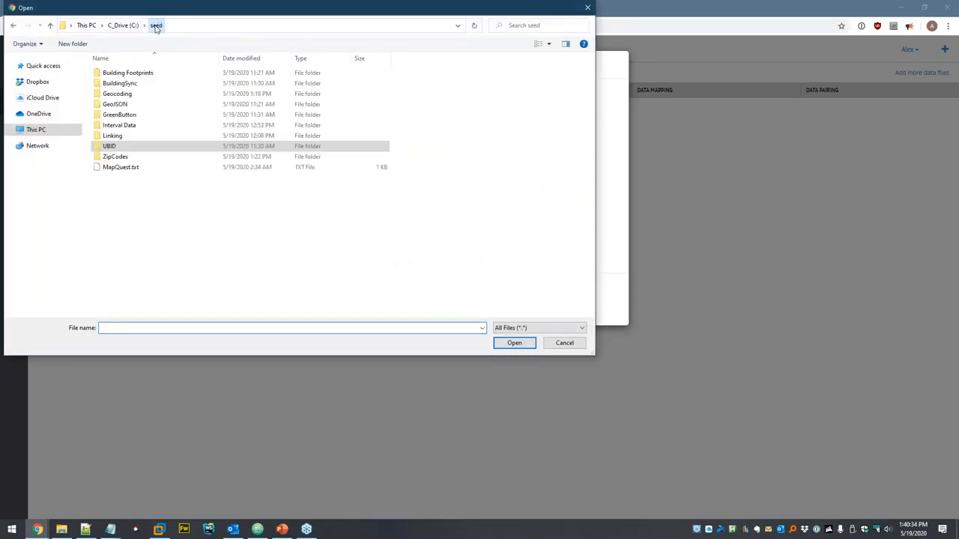
{"action": "double_click", "coordinate": [136, 125]}
{"action": "left_click", "coordinate": [155, 25]}
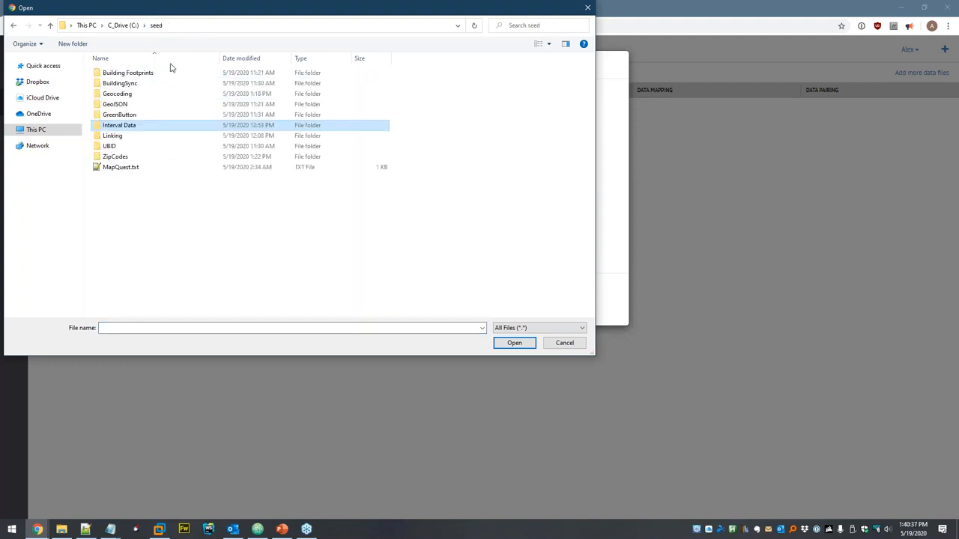
{"action": "double_click", "coordinate": [145, 126]}
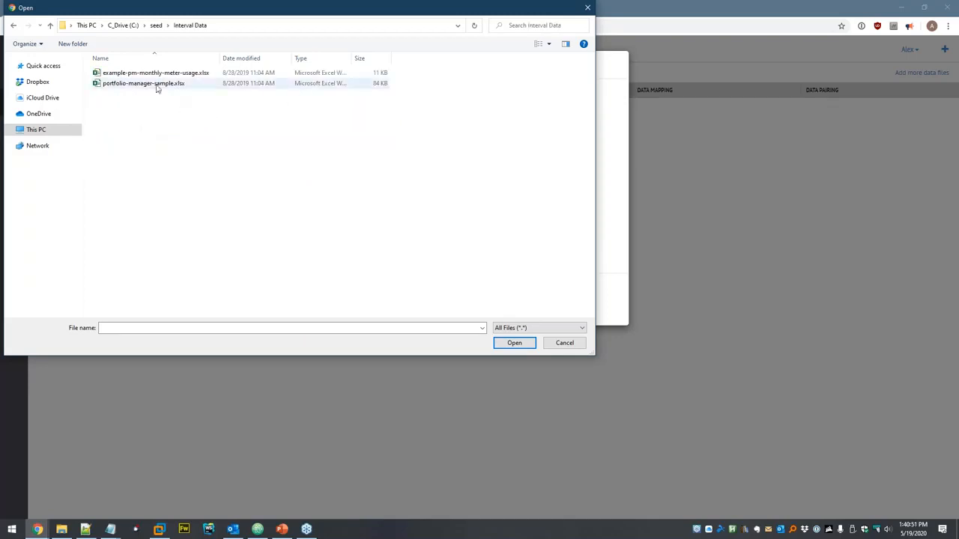
{"action": "left_click", "coordinate": [127, 87]}
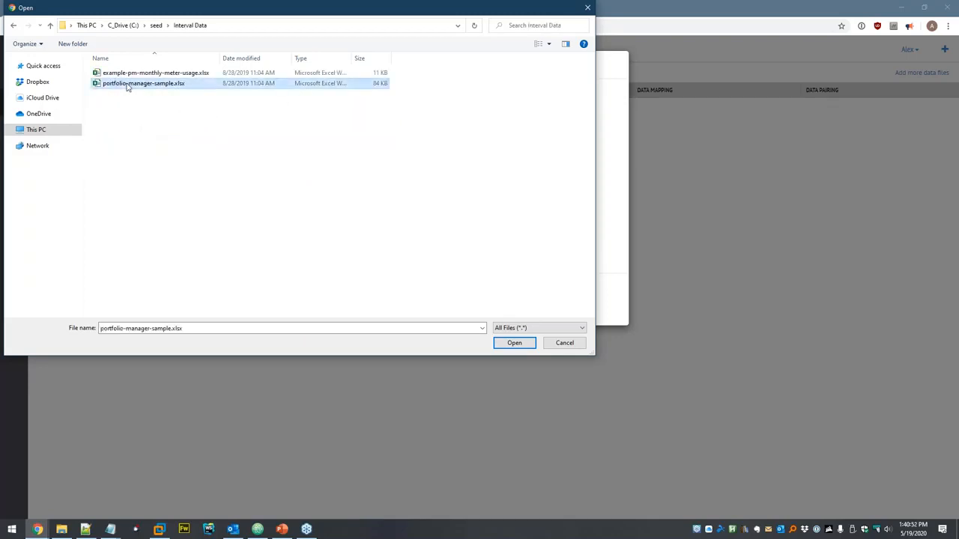
{"action": "double_click", "coordinate": [168, 87]}
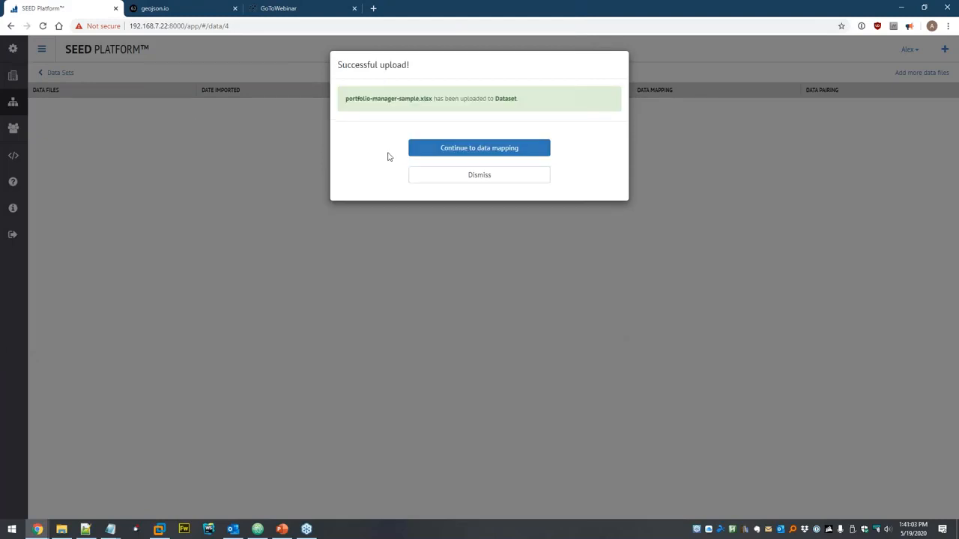
{"action": "left_click", "coordinate": [462, 146]}
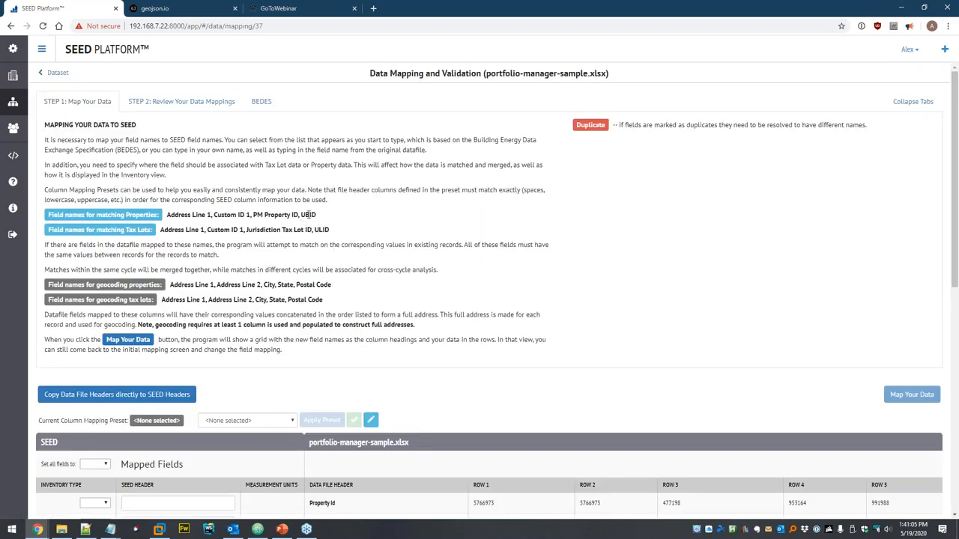
- Apply the Portfolio Manager preset to the columns and map the data for preview
{"action": "scroll", "coordinate": [253, 116], "scroll_direction": "down", "scroll_amount": 5}
{"action": "scroll", "coordinate": [243, 120], "scroll_direction": "up", "scroll_amount": 1}
{"action": "left_click", "coordinate": [244, 120]}
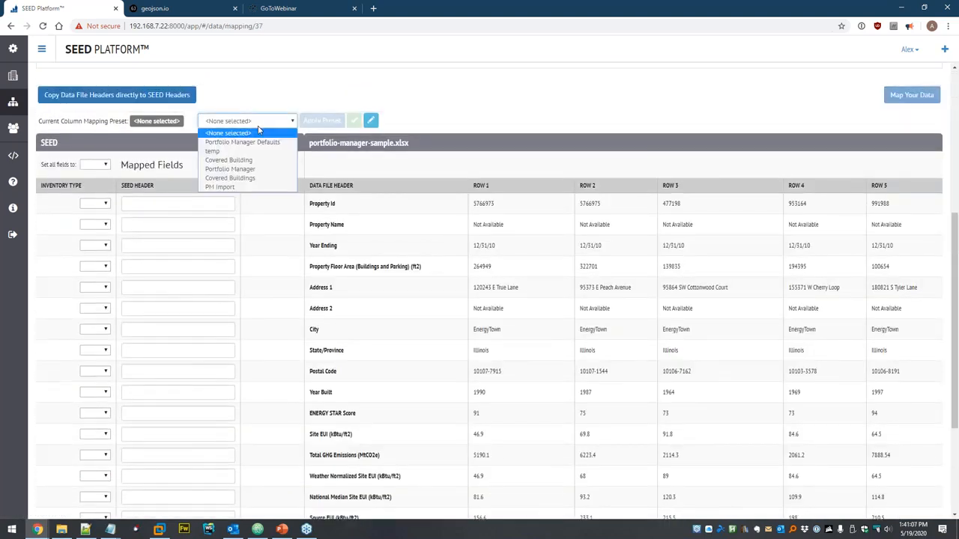
{"action": "left_click", "coordinate": [247, 171]}
{"action": "left_click", "coordinate": [313, 122]}
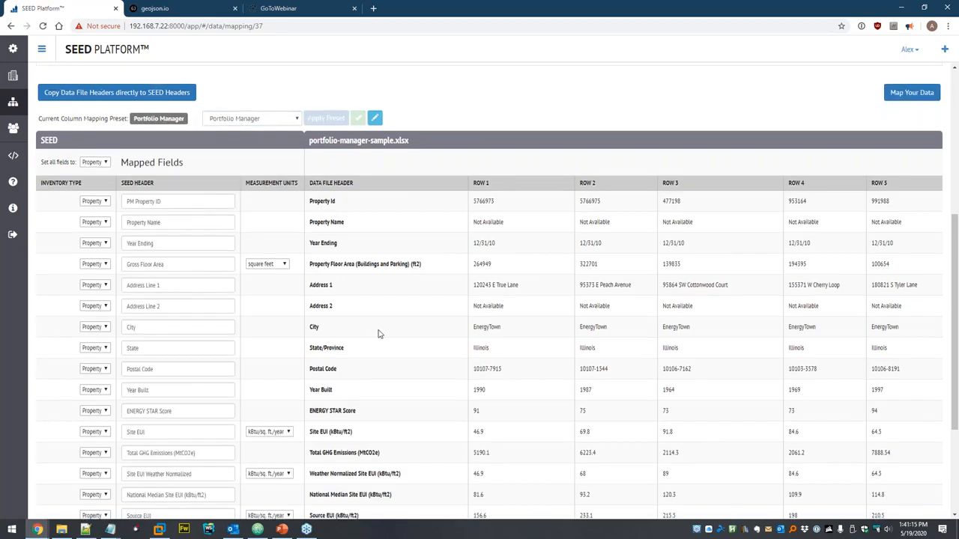
{"action": "scroll", "coordinate": [381, 329], "scroll_direction": "down", "scroll_amount": 2}
{"action": "scroll", "coordinate": [514, 270], "scroll_direction": "up", "scroll_amount": 3}
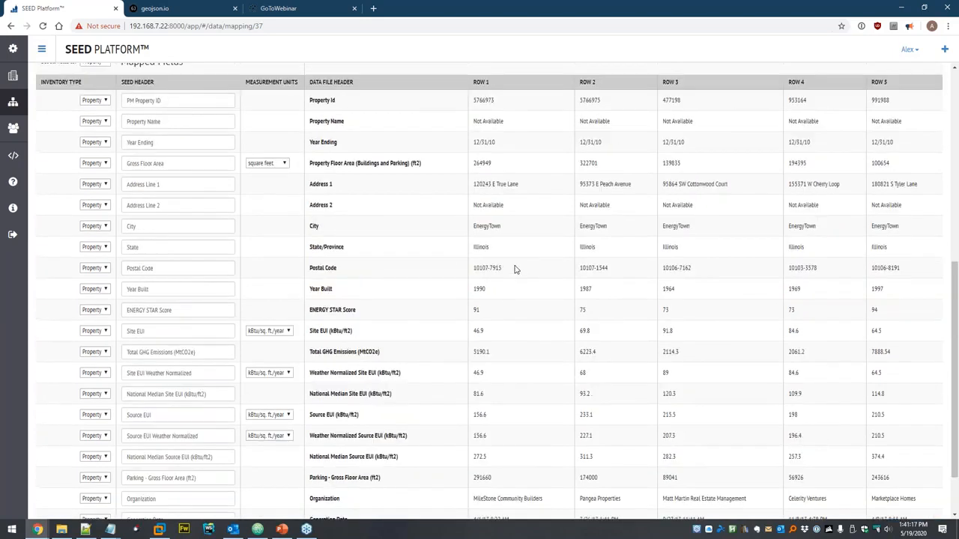
{"action": "left_click", "coordinate": [908, 99]}
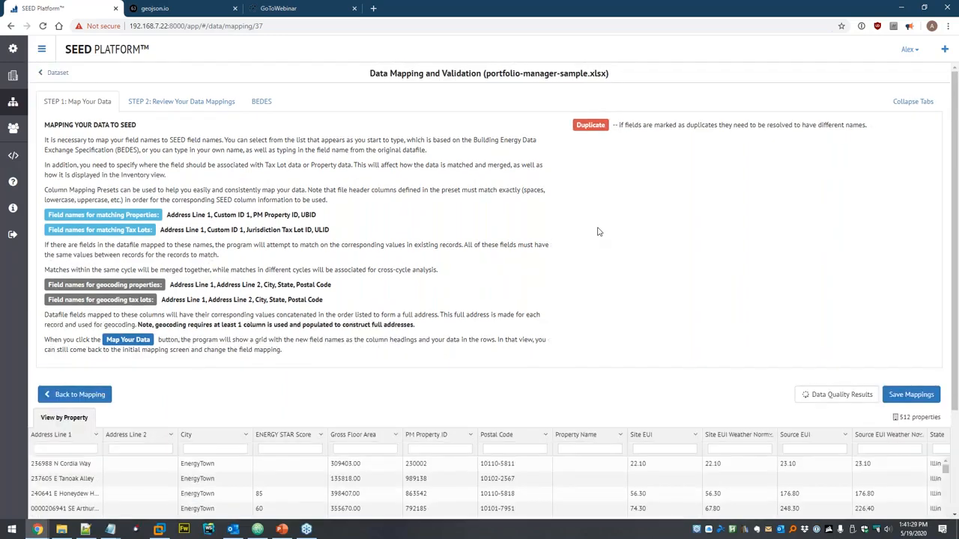
- Save the mappings to import 512 new properties, then view the 1,024-property 2019 list
{"action": "scroll", "coordinate": [794, 240], "scroll_direction": "down", "scroll_amount": 2}
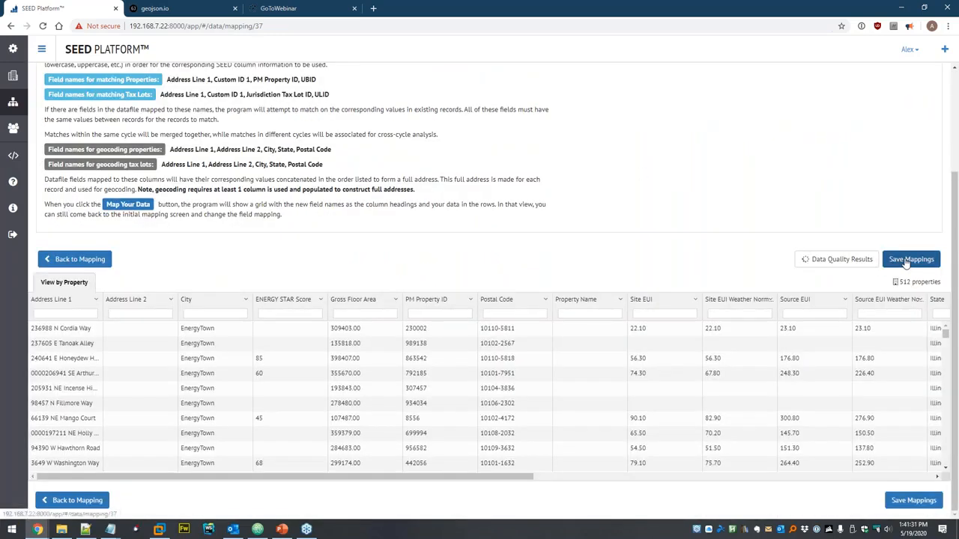
{"action": "left_click", "coordinate": [908, 260]}
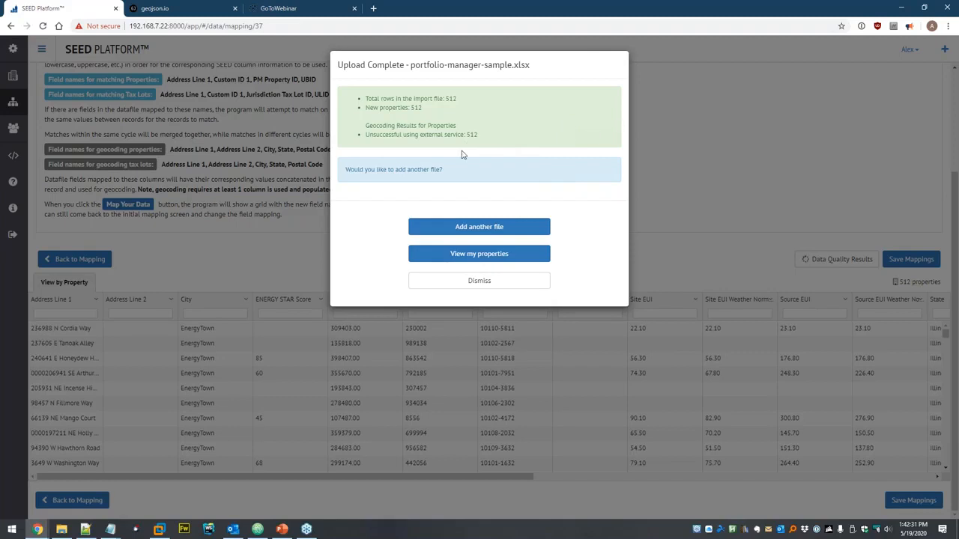
{"action": "left_click", "coordinate": [510, 255]}
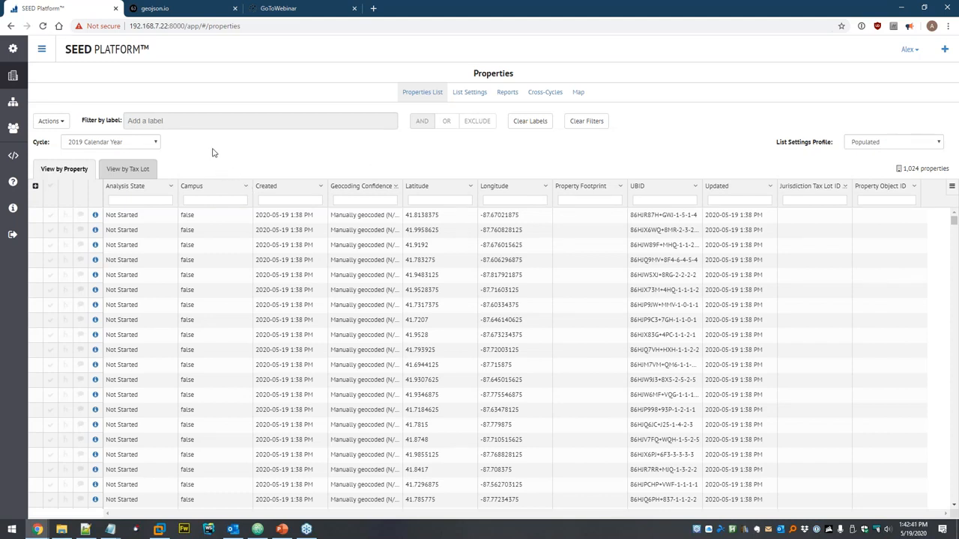
- Apply Only Show Populated Columns to the properties list, refresh it, and open List Settings
{"action": "left_click", "coordinate": [54, 121]}
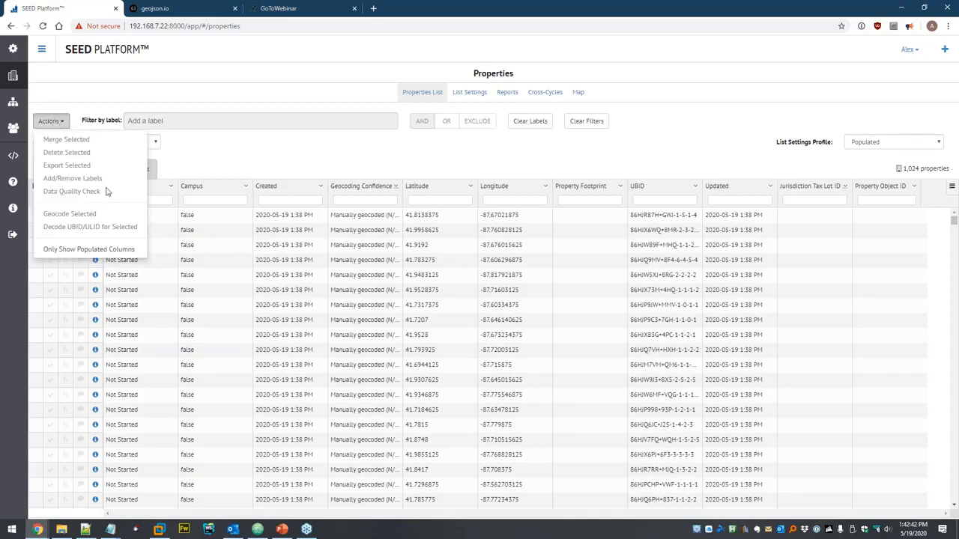
{"action": "left_click", "coordinate": [105, 249]}
{"action": "key", "text": "Return"}
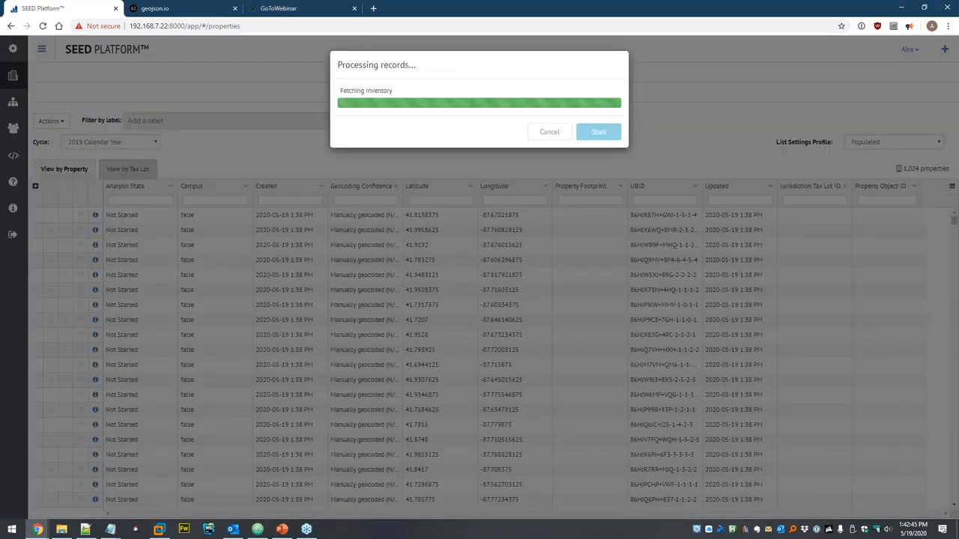
{"action": "left_click", "coordinate": [604, 123]}
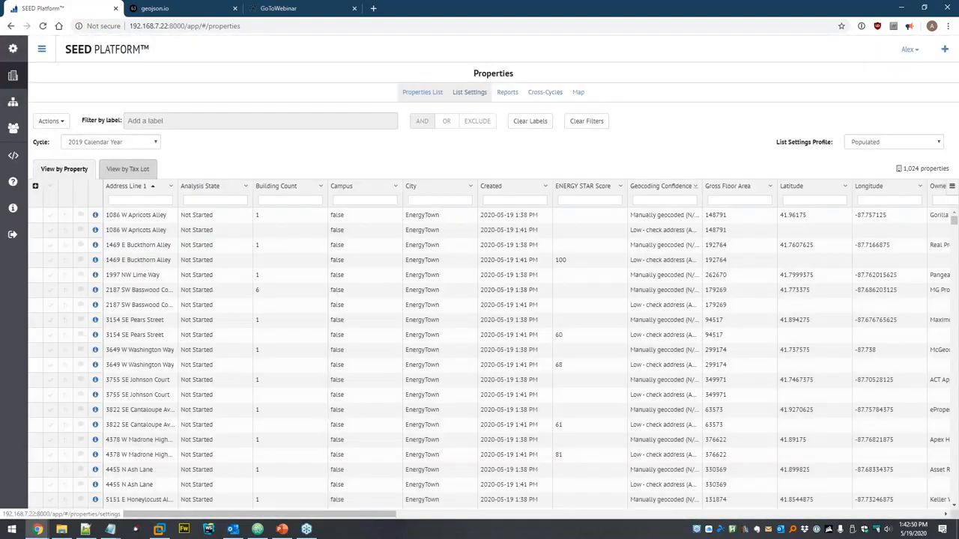
{"action": "left_click", "coordinate": [469, 92]}
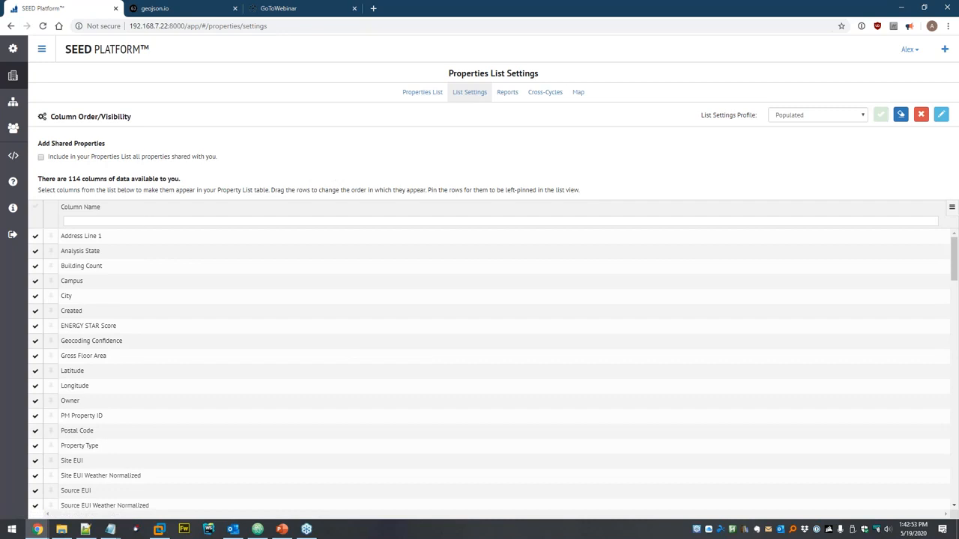
- Pin PM Property ID as the leading column and save the Populated profile
{"action": "type", "text": "pm pr"}
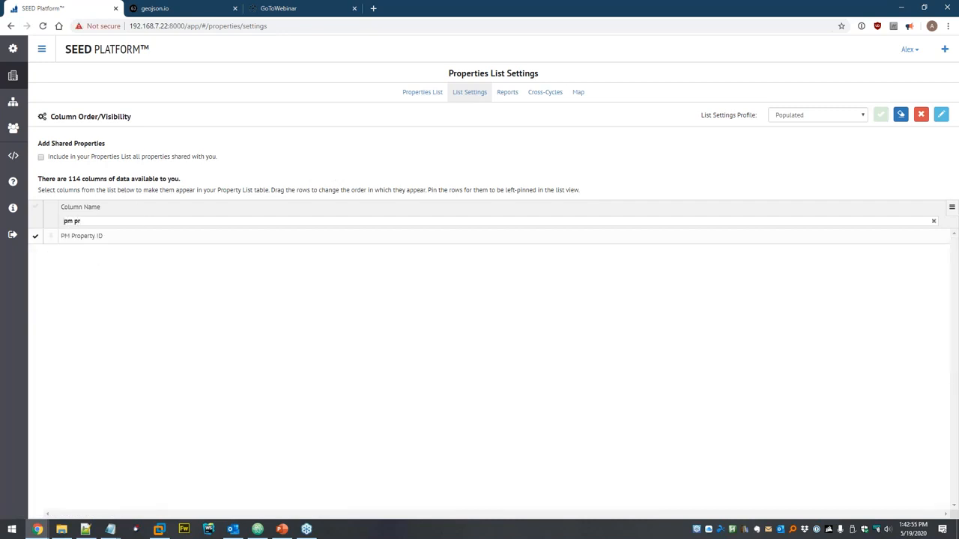
{"action": "left_click", "coordinate": [51, 237]}
{"action": "left_click", "coordinate": [880, 114]}
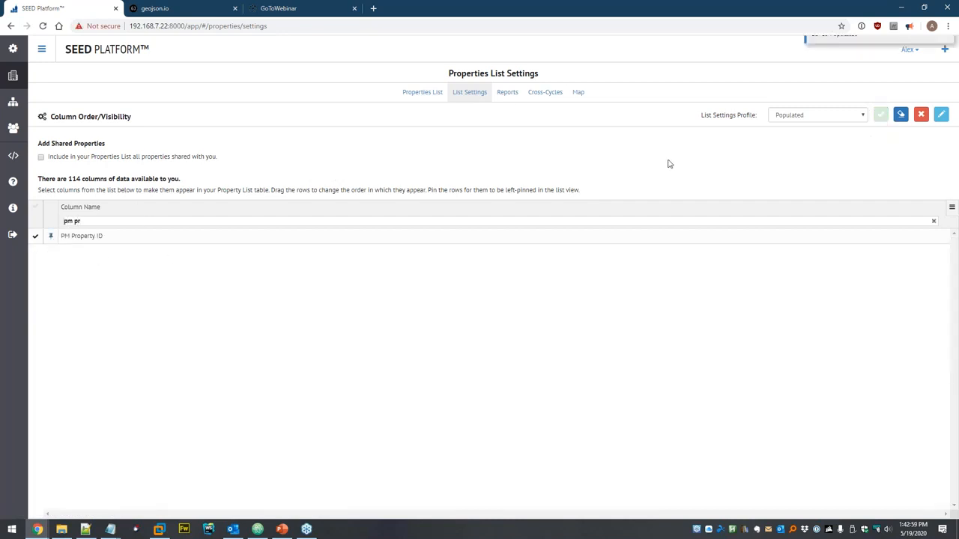
- Sort the Properties List by PM Property ID, then go to the data sets page
{"action": "left_click", "coordinate": [419, 93]}
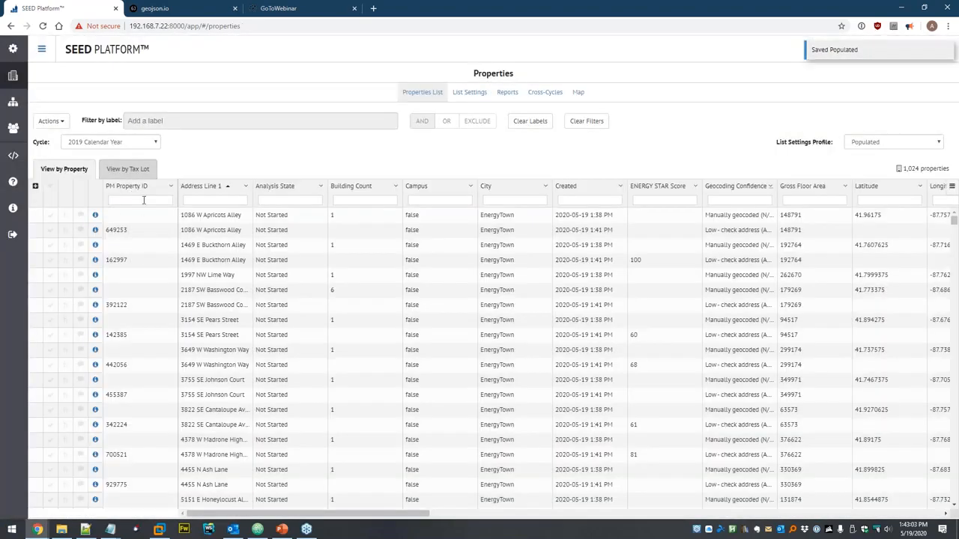
{"action": "left_click", "coordinate": [146, 187]}
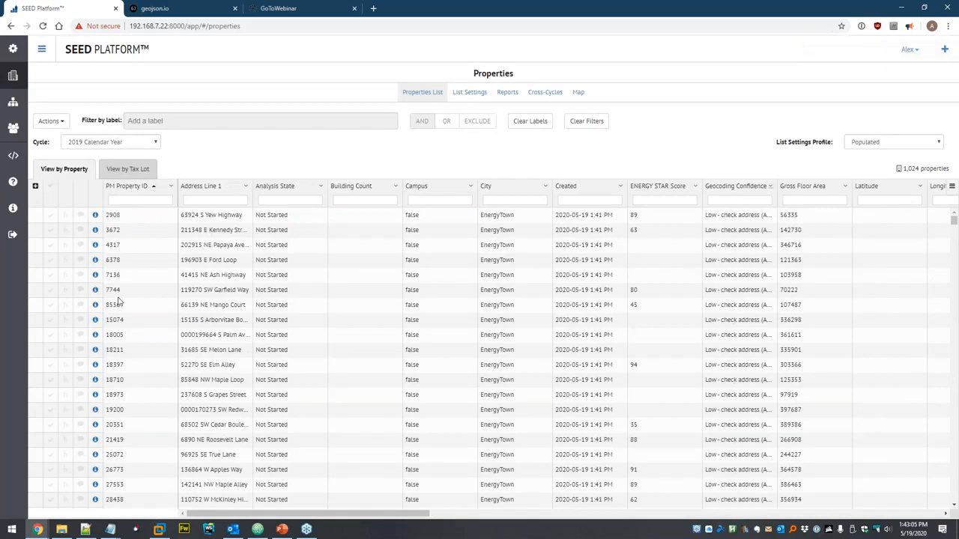
{"action": "left_click", "coordinate": [14, 103]}
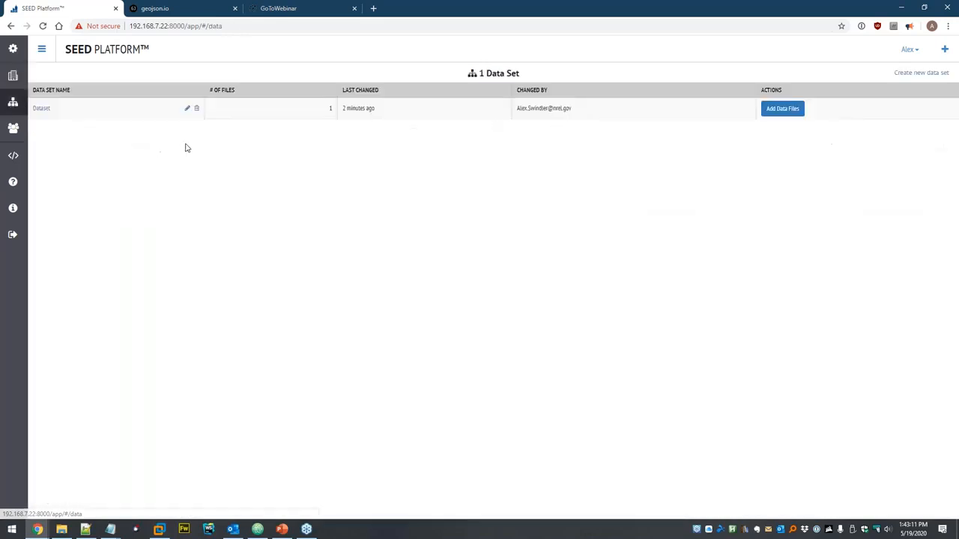
- Upload example-pm-monthly-meter-usage.xlsx as Portfolio Manager meter usage and confirm the import
{"action": "left_click", "coordinate": [779, 110]}
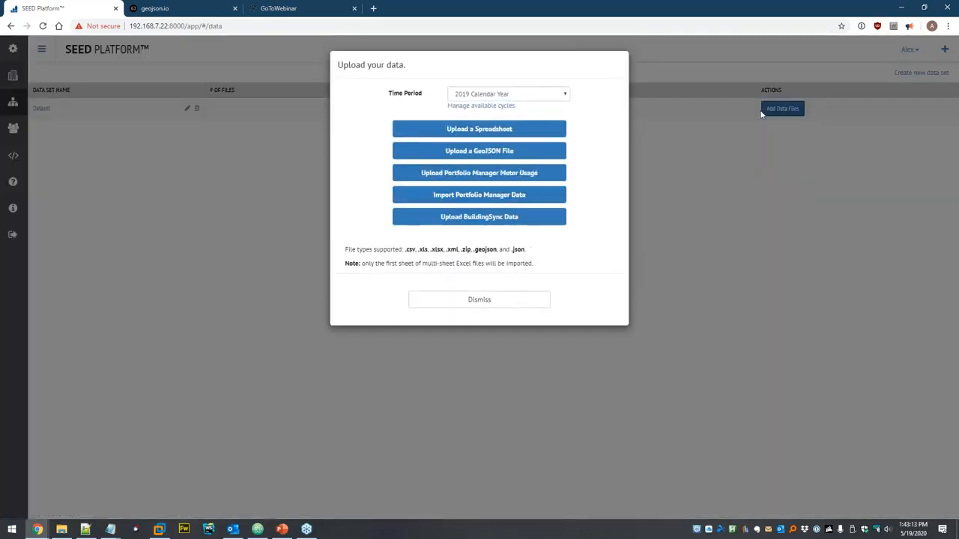
{"action": "left_click", "coordinate": [546, 176]}
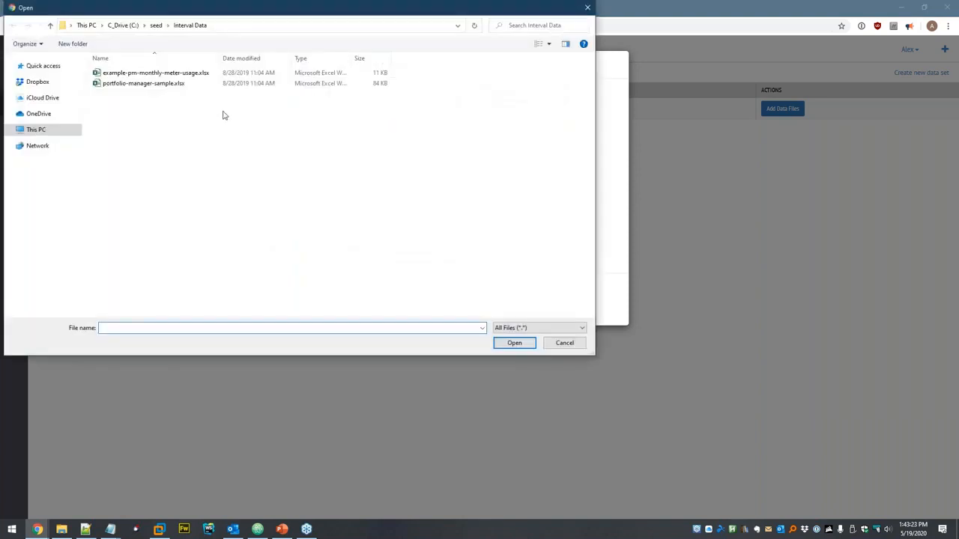
{"action": "double_click", "coordinate": [174, 75]}
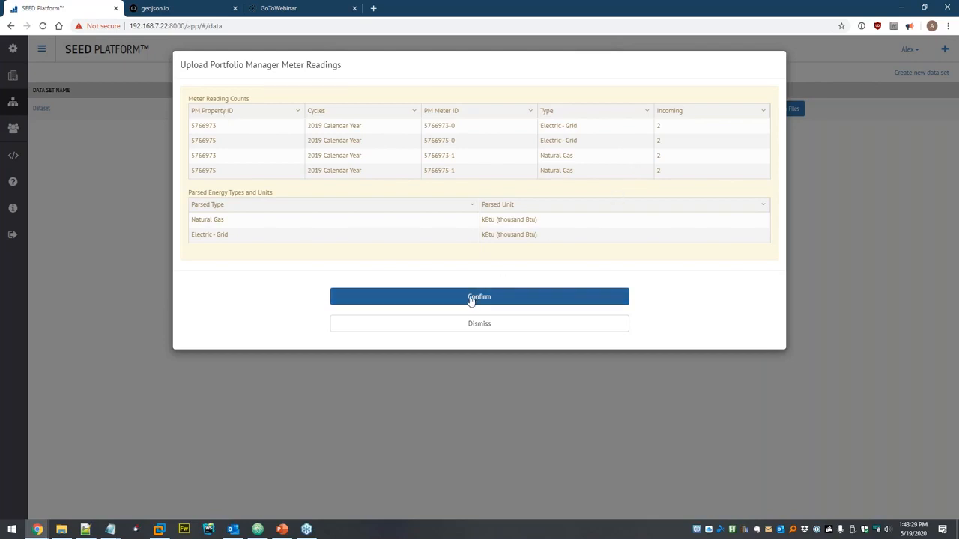
{"action": "left_click", "coordinate": [425, 299]}
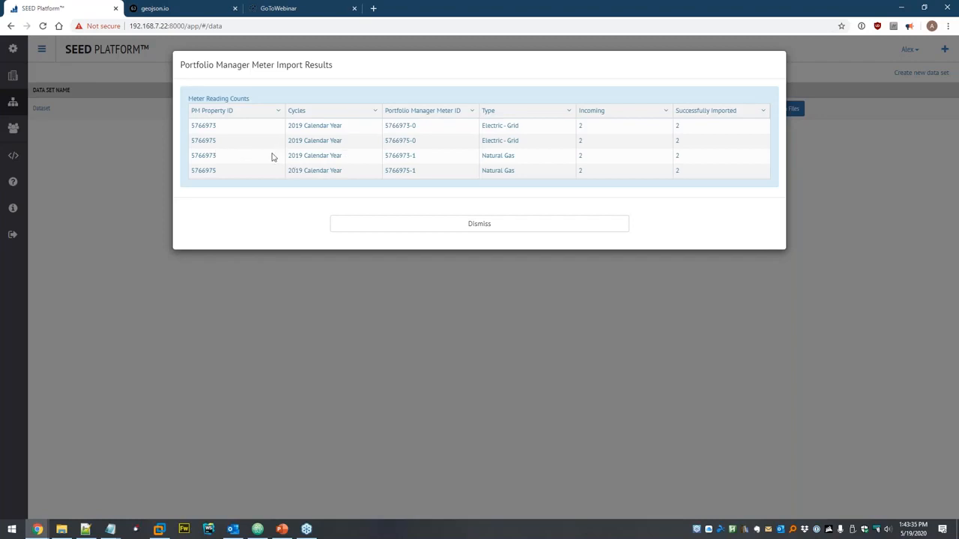
- Copy property ID 5766973 from the results sorted by PM Property ID, then dismiss them
{"action": "double_click", "coordinate": [202, 127]}
{"action": "key", "text": "ctrl+c"}
{"action": "left_click", "coordinate": [221, 111]}
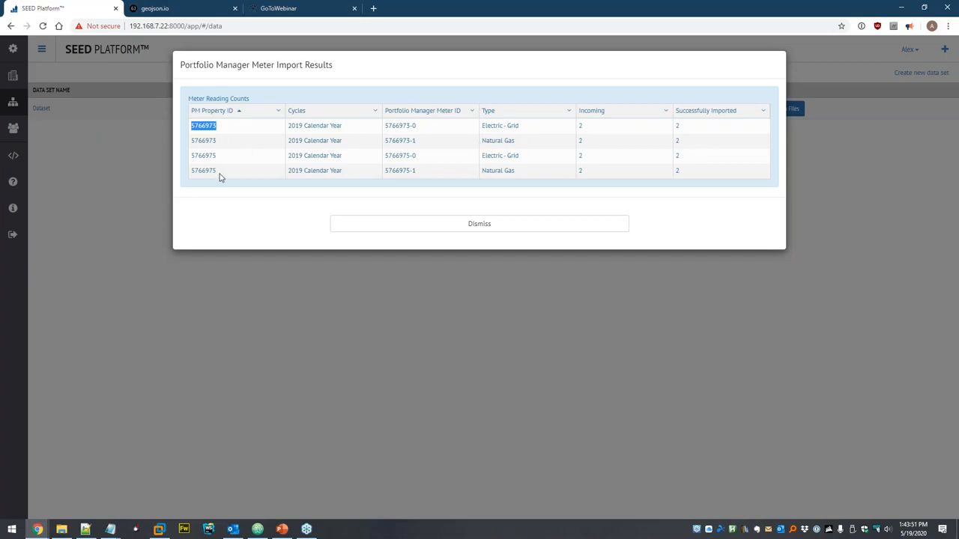
{"action": "left_click", "coordinate": [484, 227]}
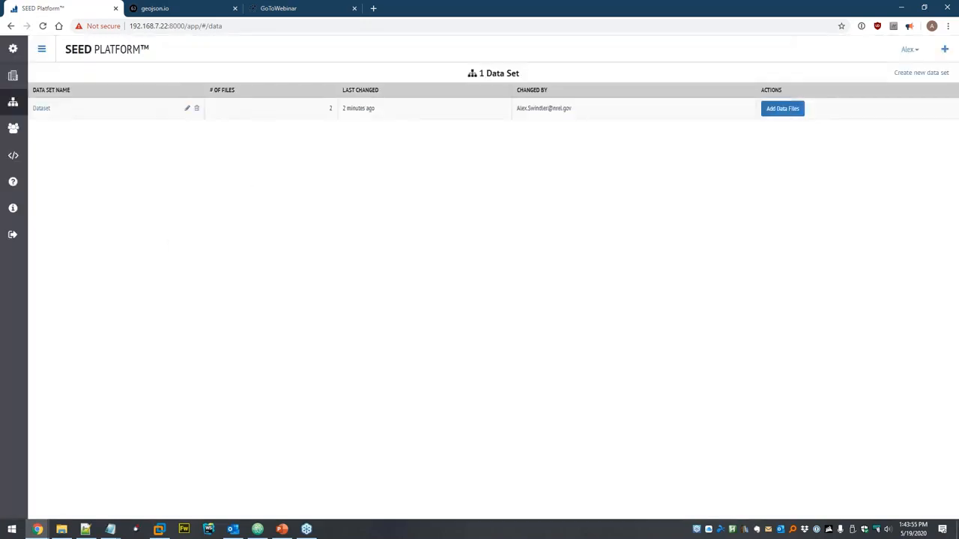
- Filter the properties by PM Property ID 5766973 and show its meter readings
{"action": "left_click", "coordinate": [13, 75]}
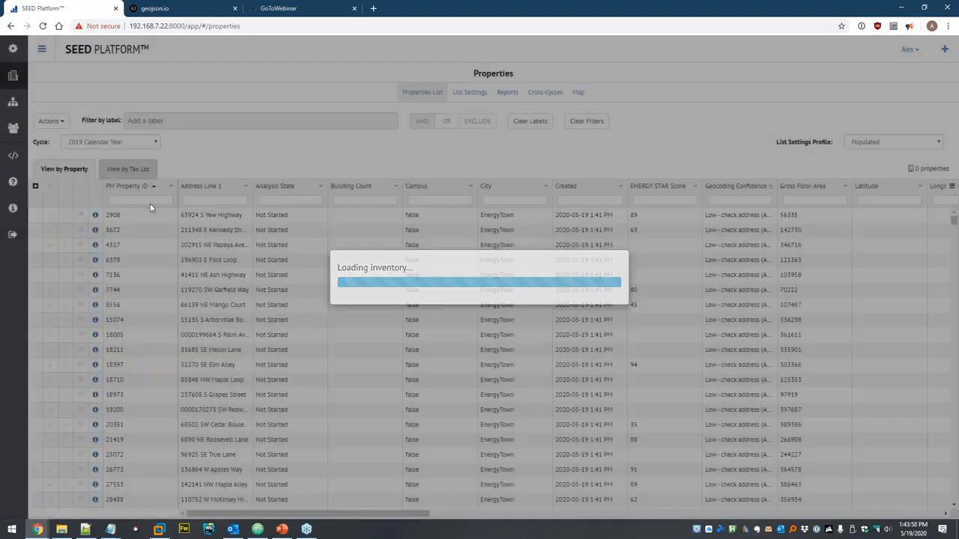
{"action": "left_click", "coordinate": [148, 201]}
{"action": "key", "text": "ctrl+v"}
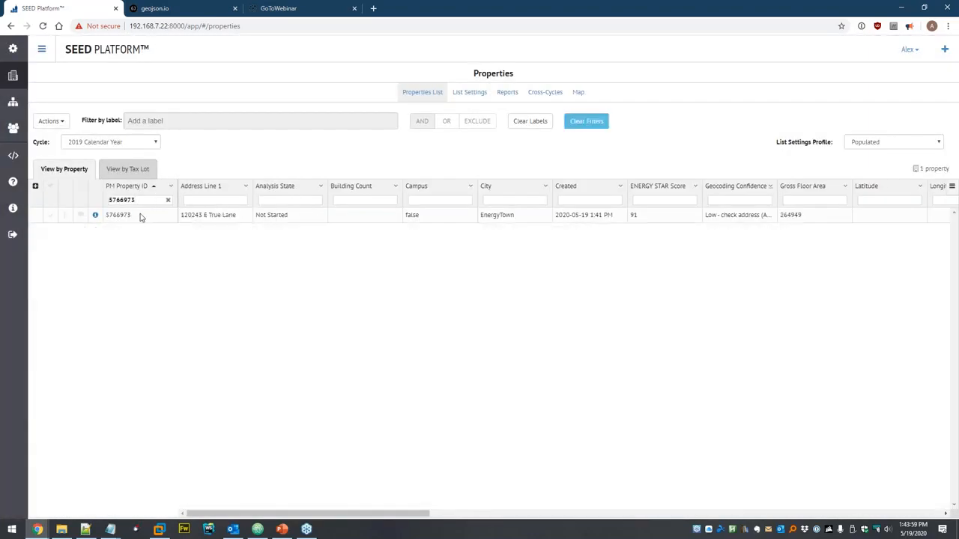
{"action": "left_click", "coordinate": [95, 216]}
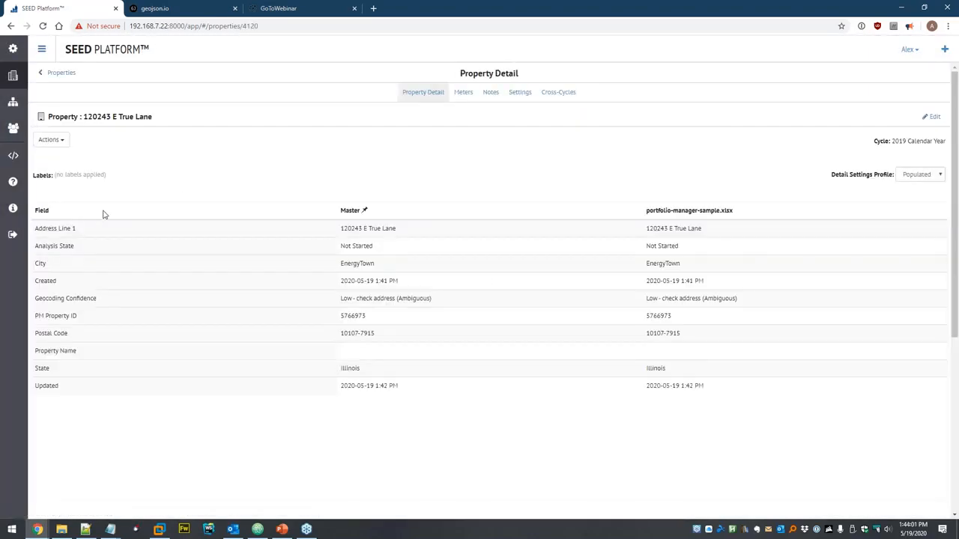
{"action": "left_click", "coordinate": [464, 94]}
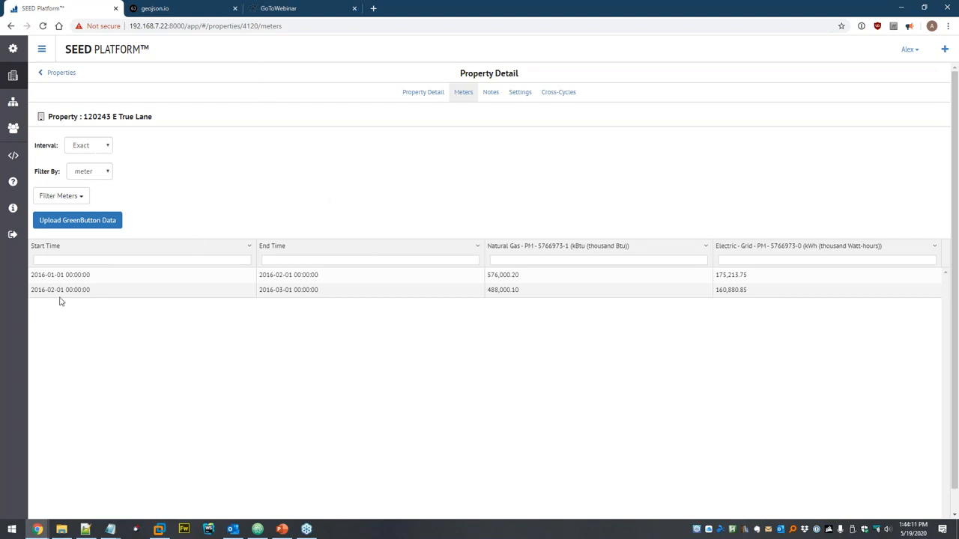
- Change the meter readings interval to Month, then to Year
{"action": "left_click", "coordinate": [105, 147]}
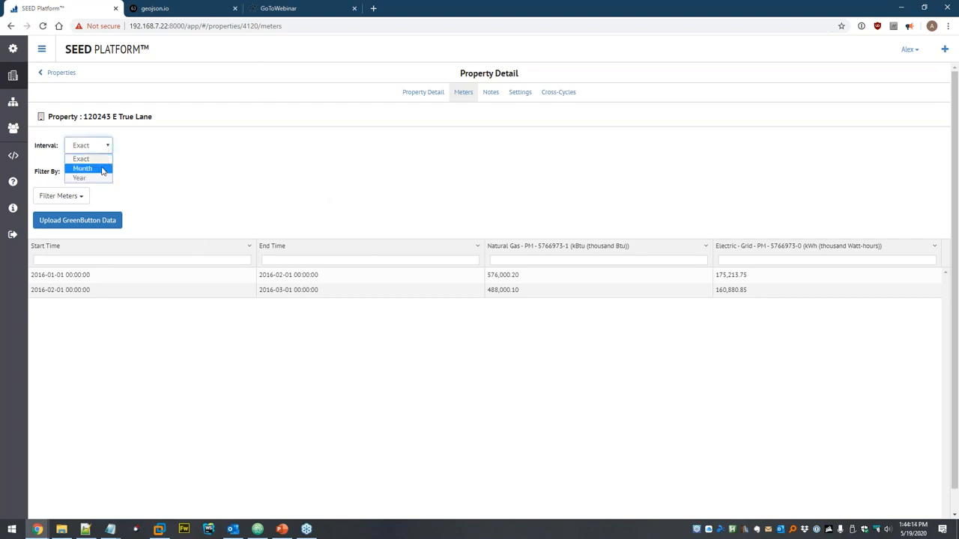
{"action": "left_click", "coordinate": [83, 168]}
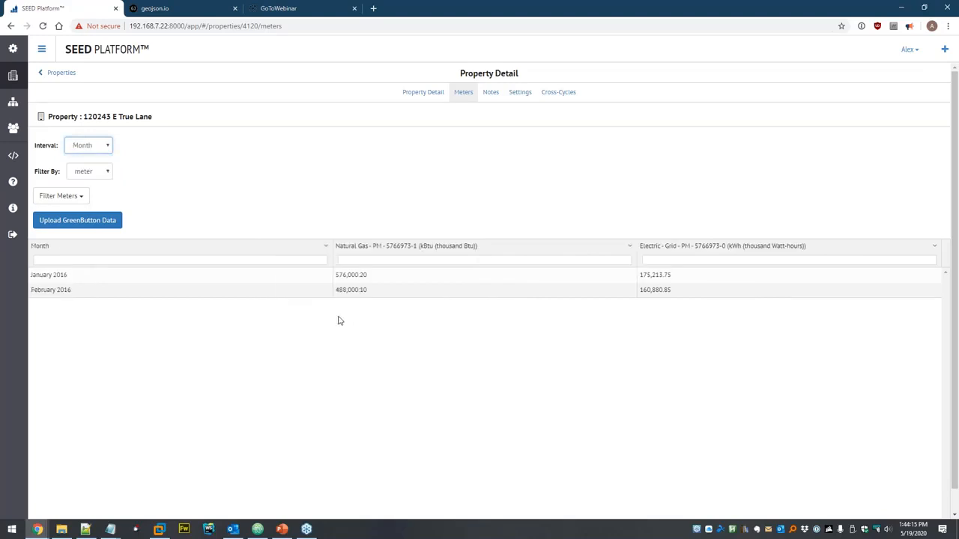
{"action": "left_click", "coordinate": [102, 148]}
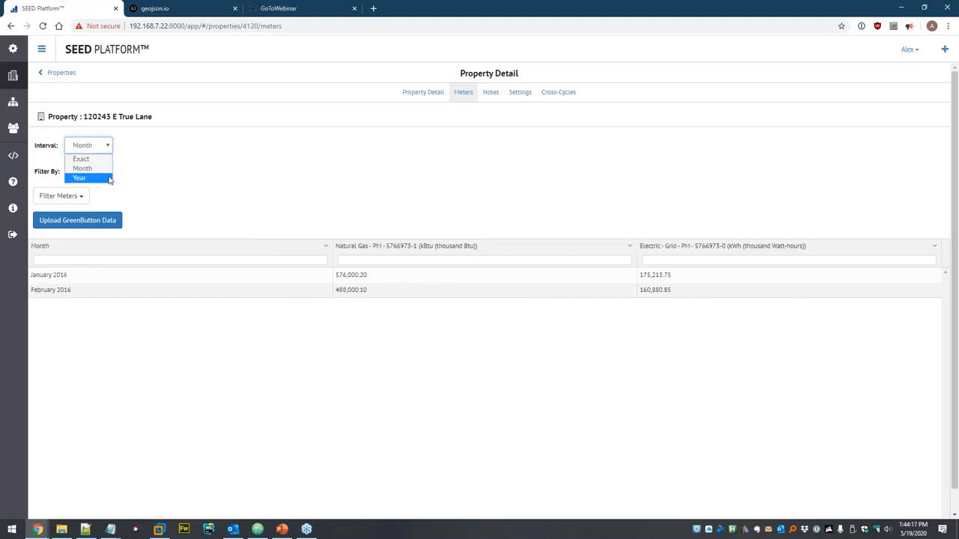
{"action": "left_click", "coordinate": [79, 179]}
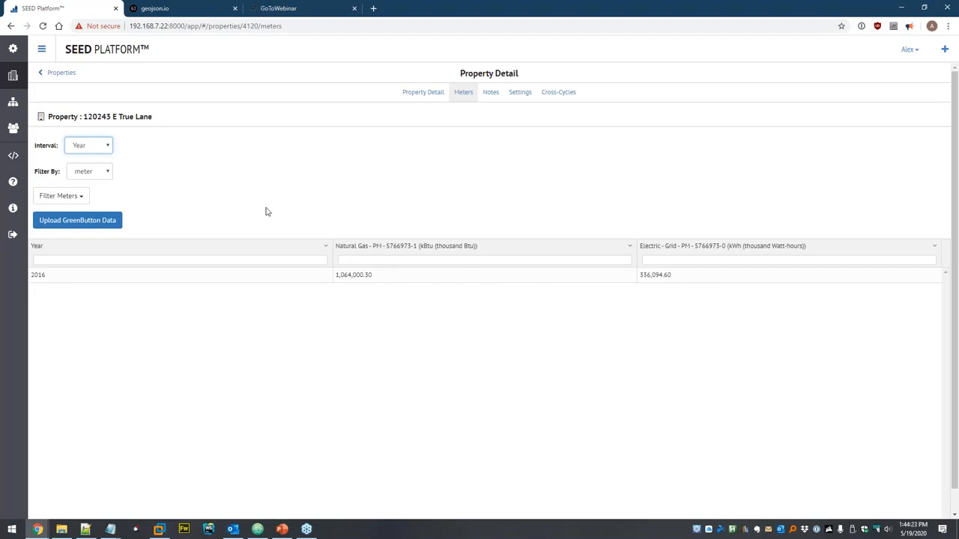
- Hide and re-show the Electric - Grid meter, keeping both meters displayed
{"action": "left_click", "coordinate": [106, 172]}
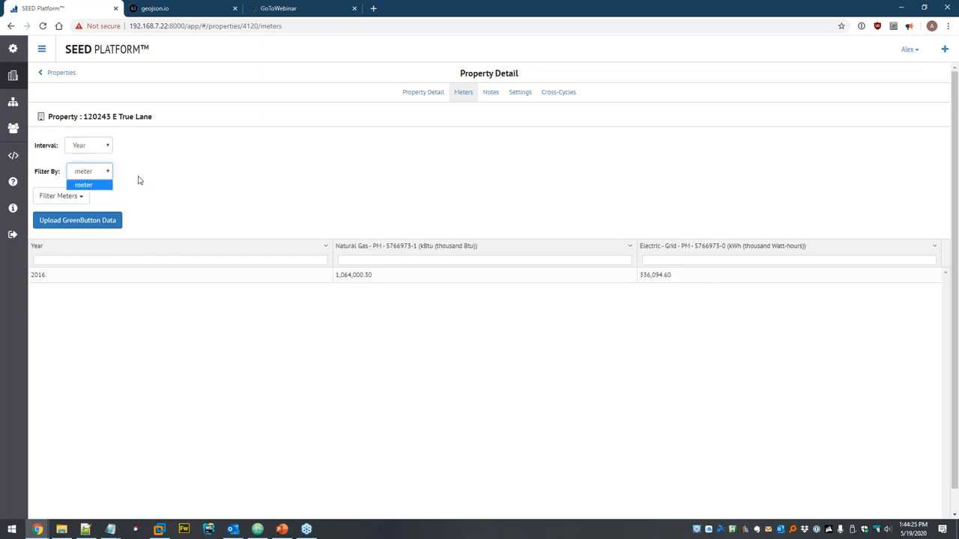
{"action": "left_click", "coordinate": [64, 198]}
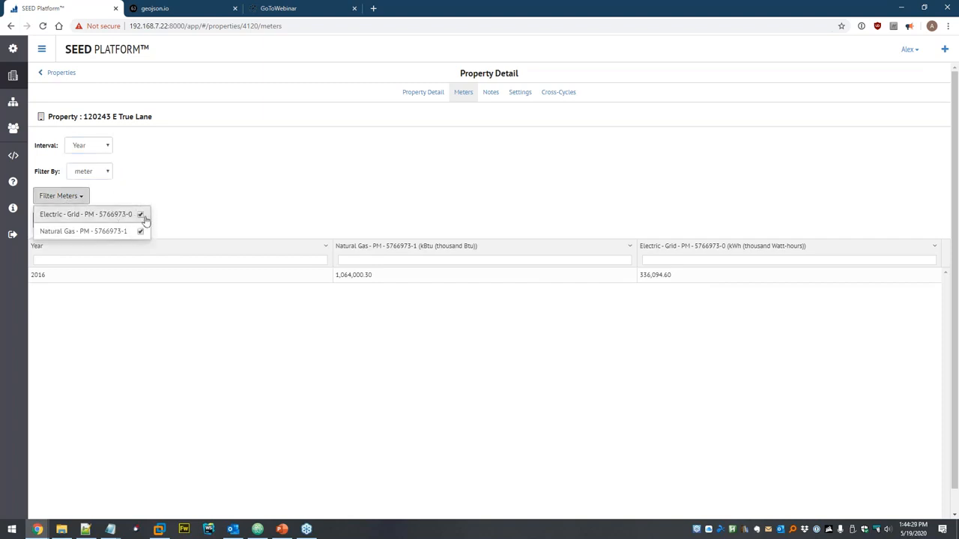
{"action": "left_click", "coordinate": [140, 218]}
{"action": "left_click", "coordinate": [211, 203]}
{"action": "left_click", "coordinate": [75, 198]}
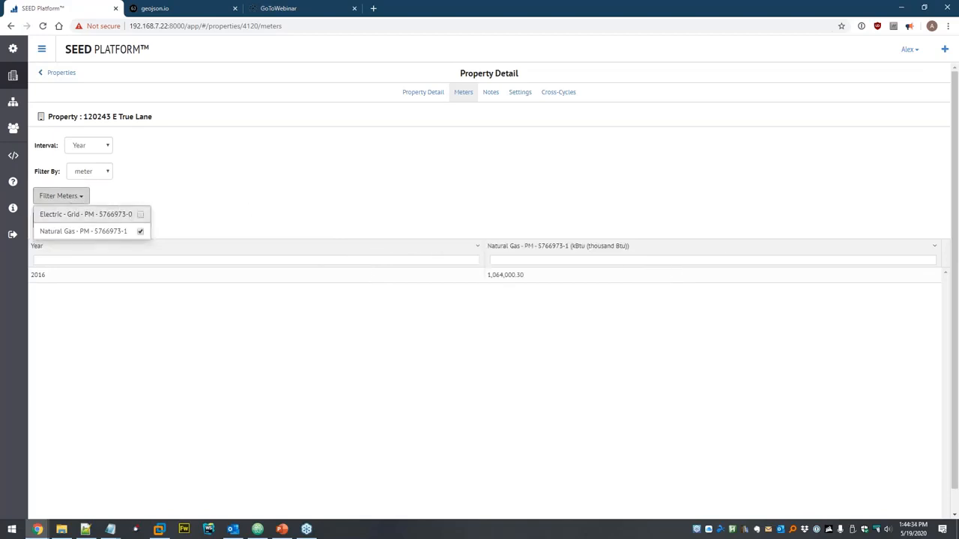
{"action": "left_click", "coordinate": [140, 215]}
{"action": "left_click", "coordinate": [219, 217]}
{"action": "left_click", "coordinate": [215, 179]}
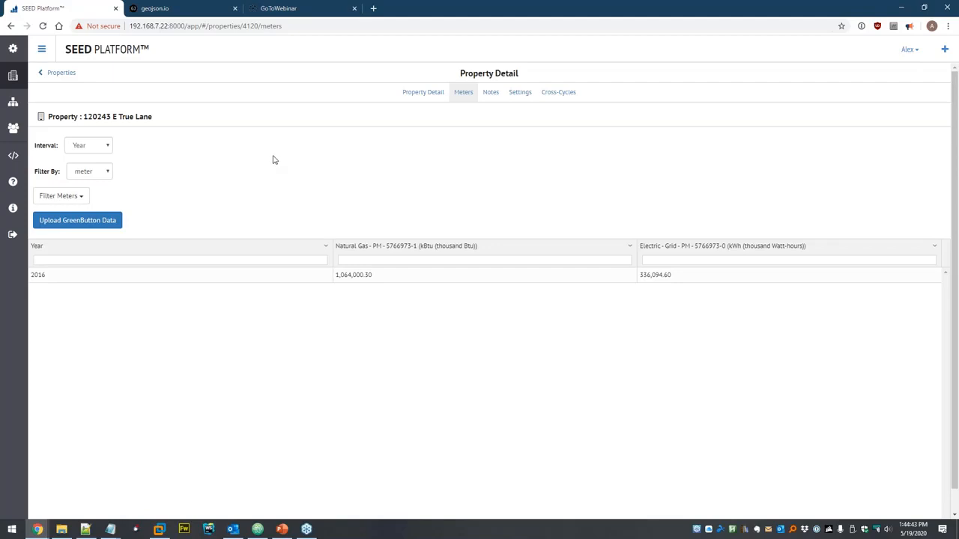
{"action": "left_click", "coordinate": [78, 195]}
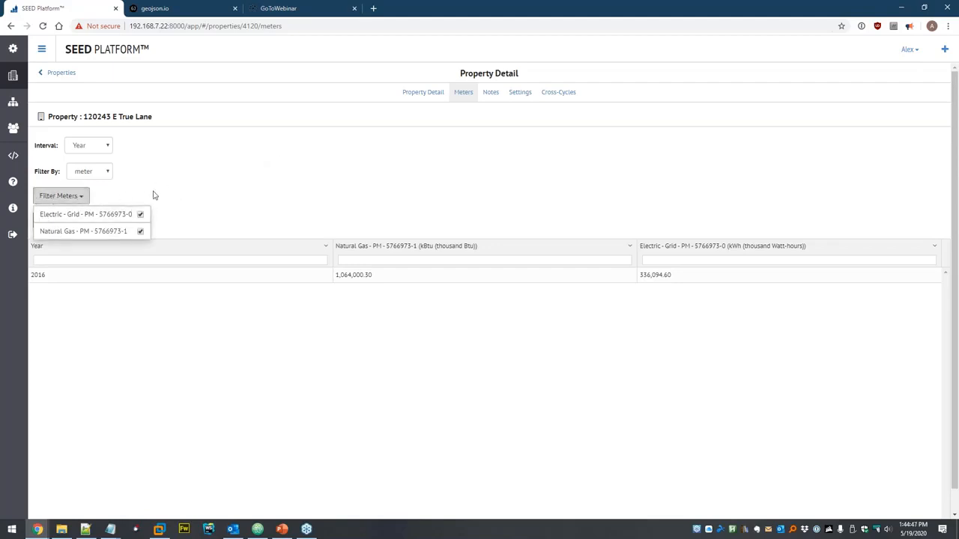
{"action": "left_click", "coordinate": [120, 192]}
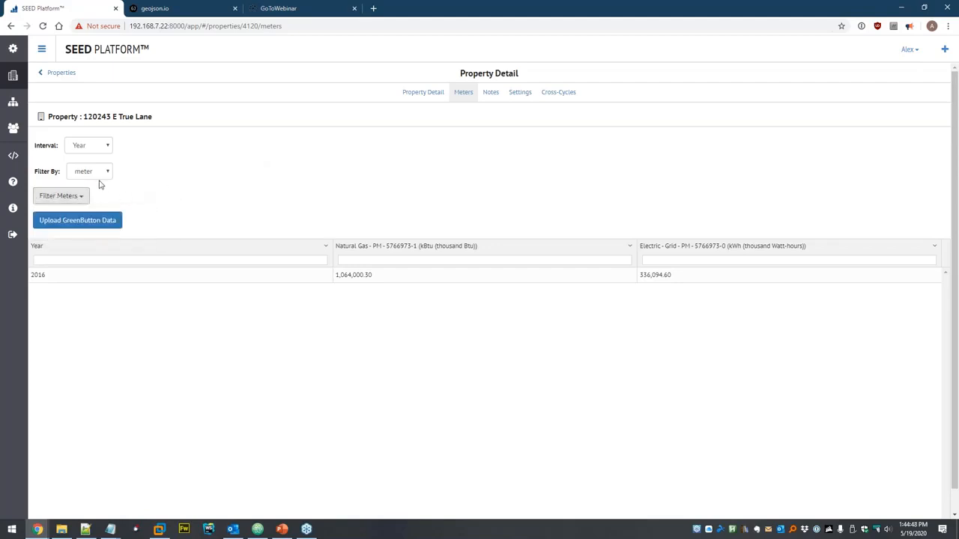
{"action": "left_click", "coordinate": [147, 190]}
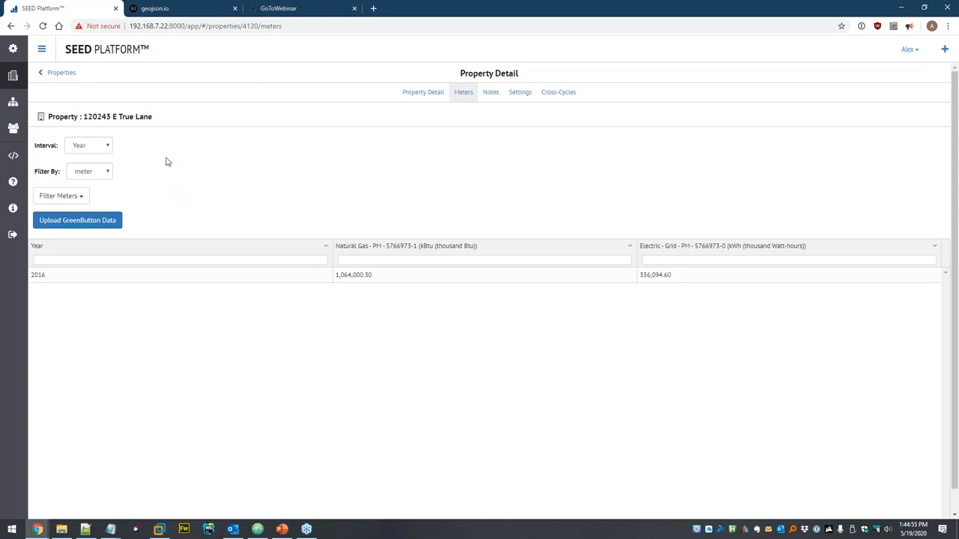
- Clear the PM Property ID filter and delete all 1,024 properties in the 2019 cycle
{"action": "left_click", "coordinate": [16, 77]}
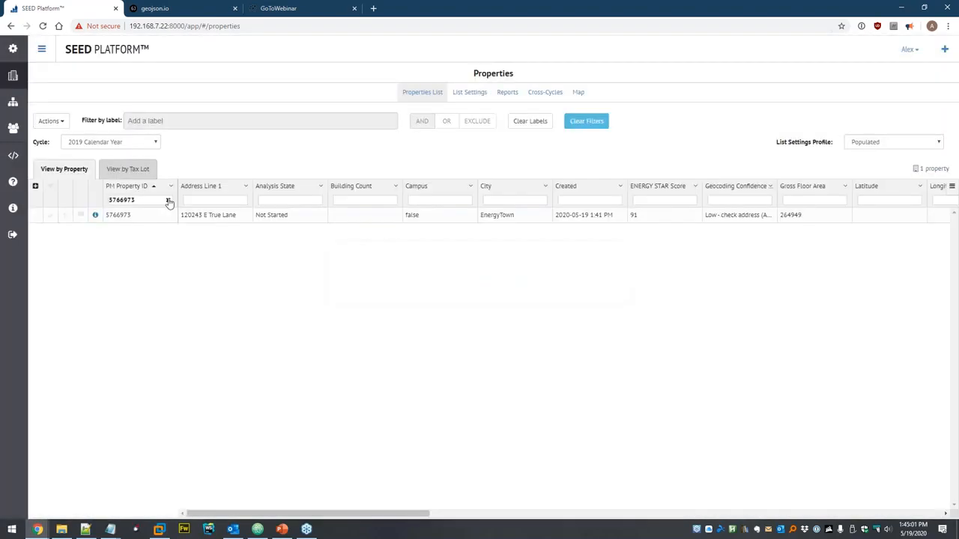
{"action": "left_click", "coordinate": [167, 200]}
{"action": "left_click", "coordinate": [50, 186]}
{"action": "left_click", "coordinate": [51, 121]}
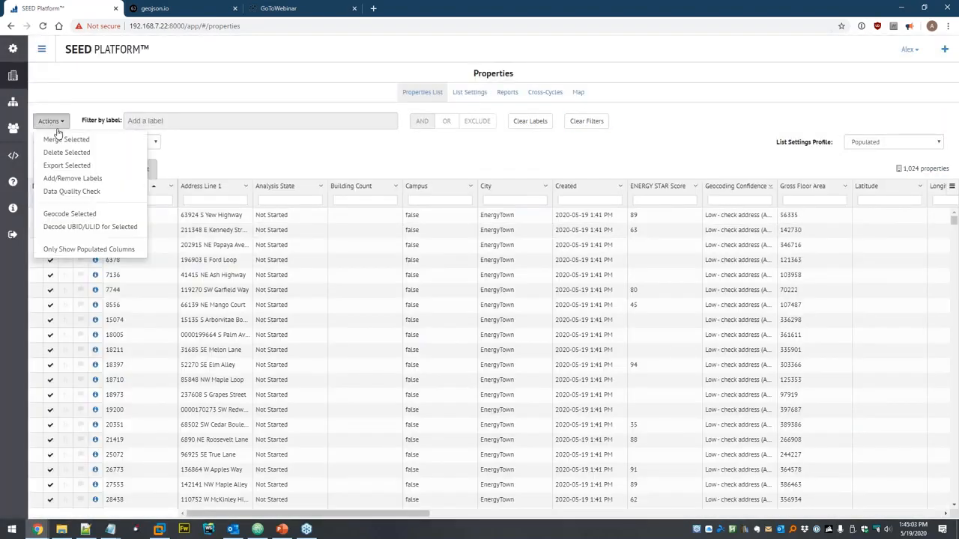
{"action": "left_click", "coordinate": [68, 153]}
{"action": "left_click", "coordinate": [590, 111]}
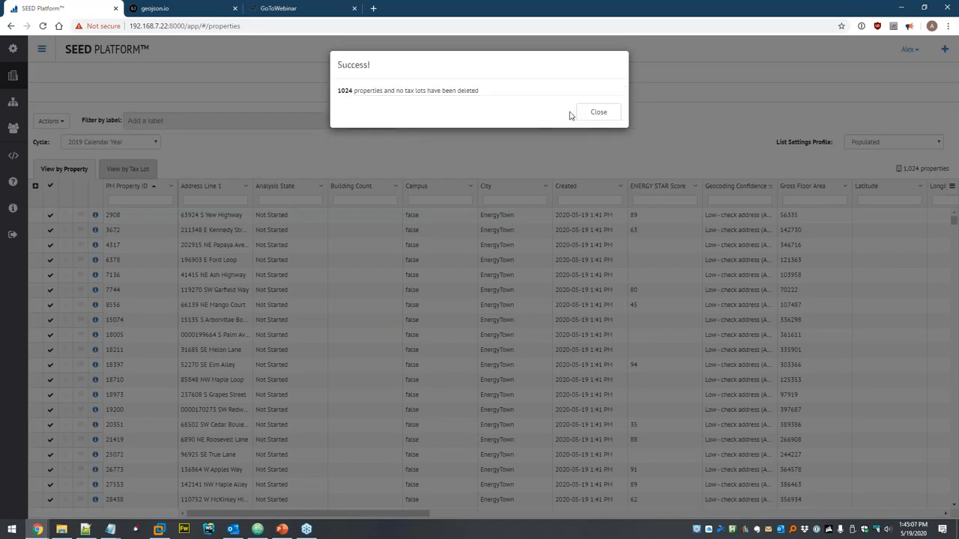
{"action": "left_click", "coordinate": [574, 112]}
- Delete portfolio-manager-sample.xlsx and example-pm-monthly-meter-usage.xlsx from the Dataset
{"action": "left_click", "coordinate": [12, 106]}
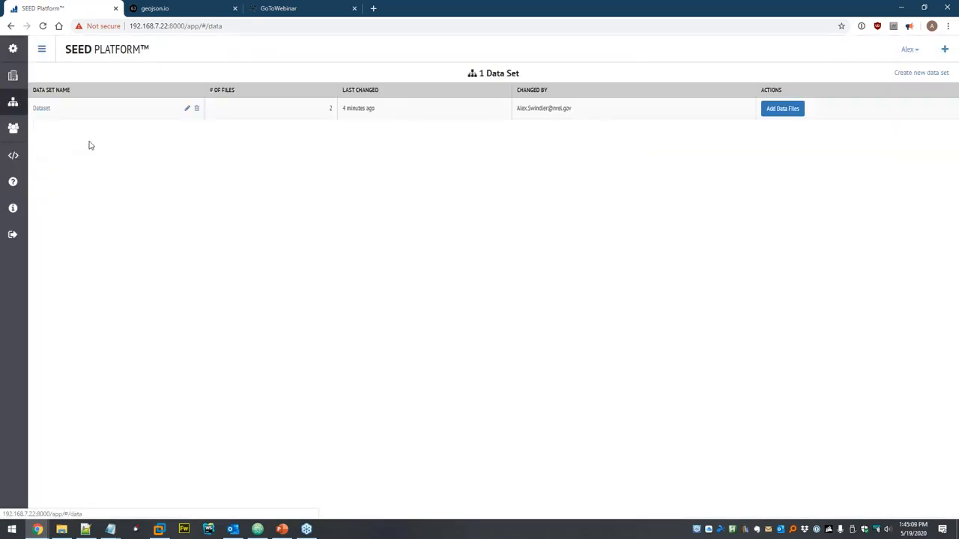
{"action": "left_click", "coordinate": [38, 110]}
{"action": "left_click", "coordinate": [314, 130]}
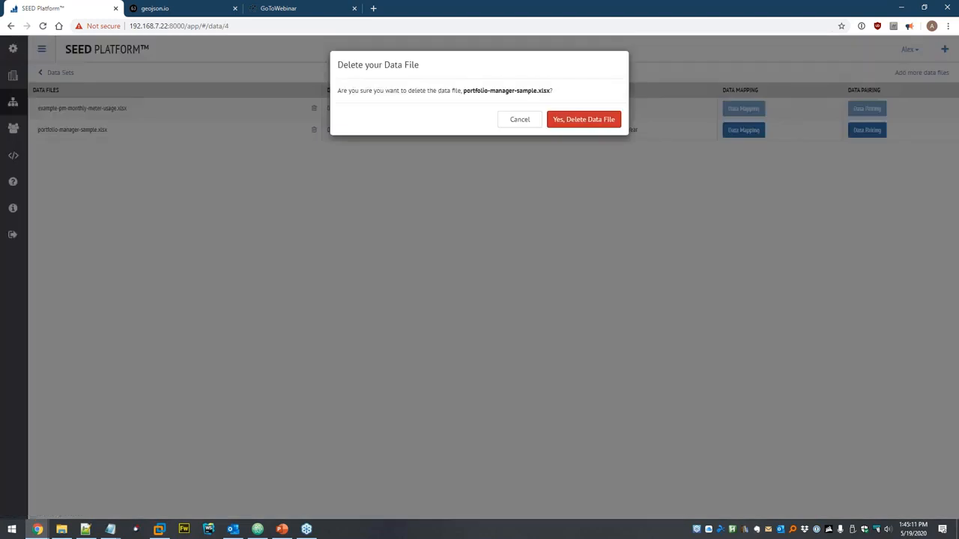
{"action": "left_click", "coordinate": [582, 117]}
{"action": "left_click", "coordinate": [337, 109]}
{"action": "left_click", "coordinate": [583, 118]}
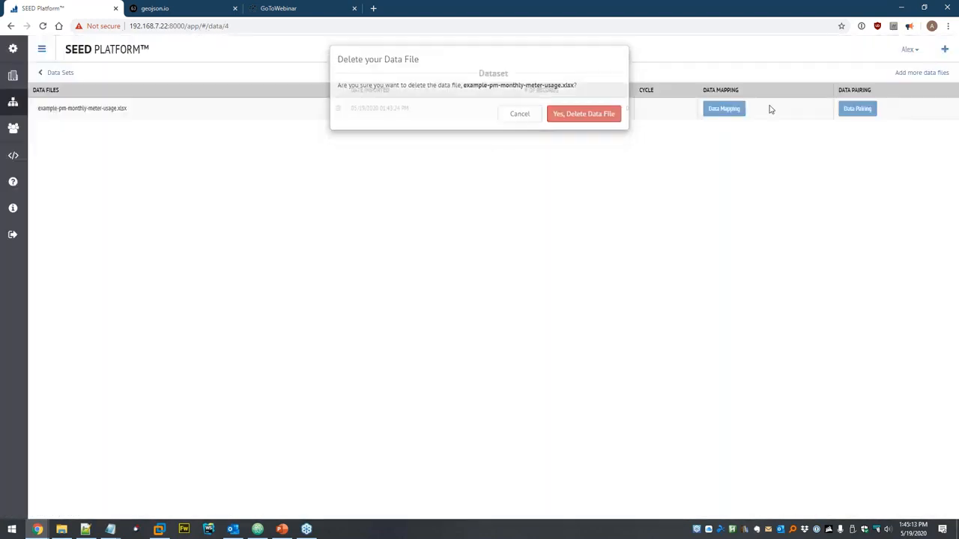
{"action": "double_click", "coordinate": [925, 74]}
- Upload seed\BuildingSync\ex_1.xml as BuildingSync data to the dataset
{"action": "left_click", "coordinate": [926, 74]}
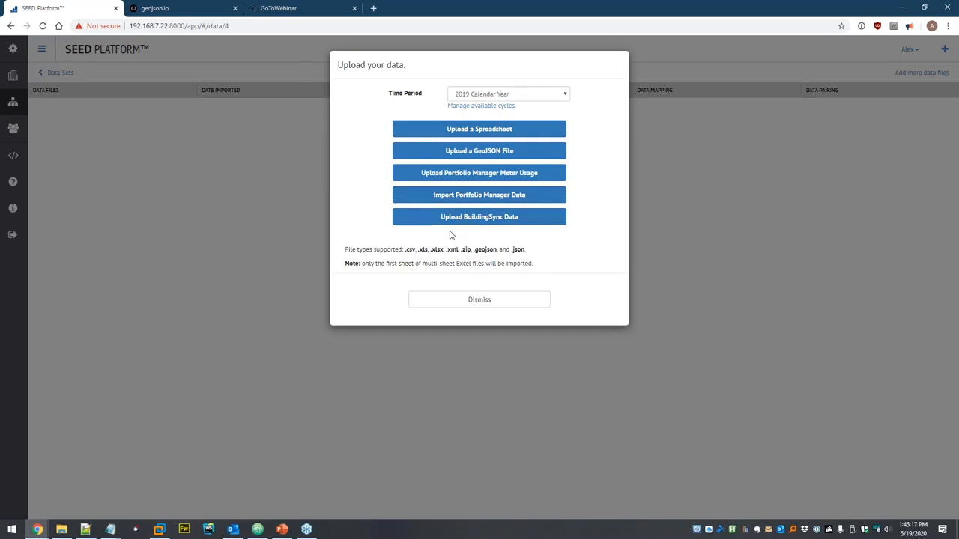
{"action": "left_click", "coordinate": [542, 219]}
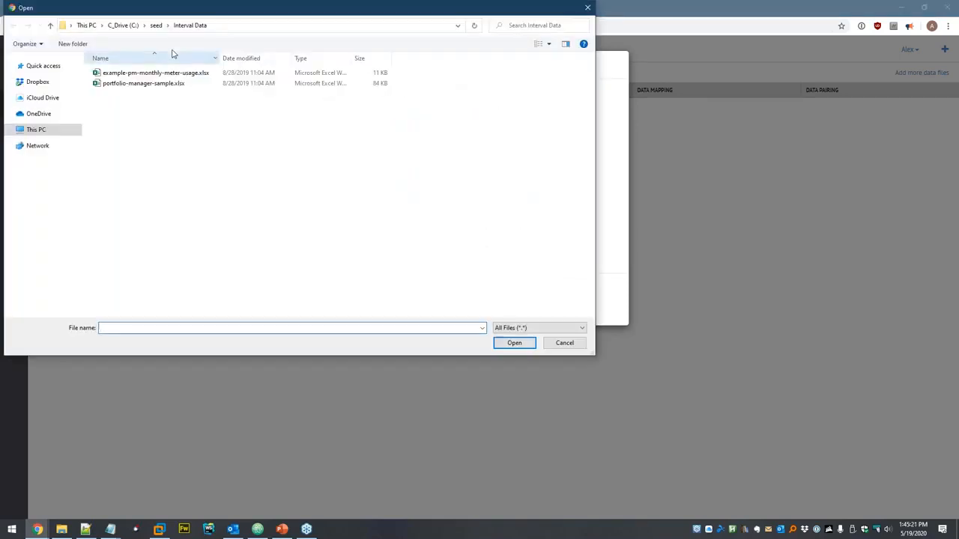
{"action": "left_click", "coordinate": [155, 25]}
{"action": "double_click", "coordinate": [129, 85]}
{"action": "left_click", "coordinate": [133, 87]}
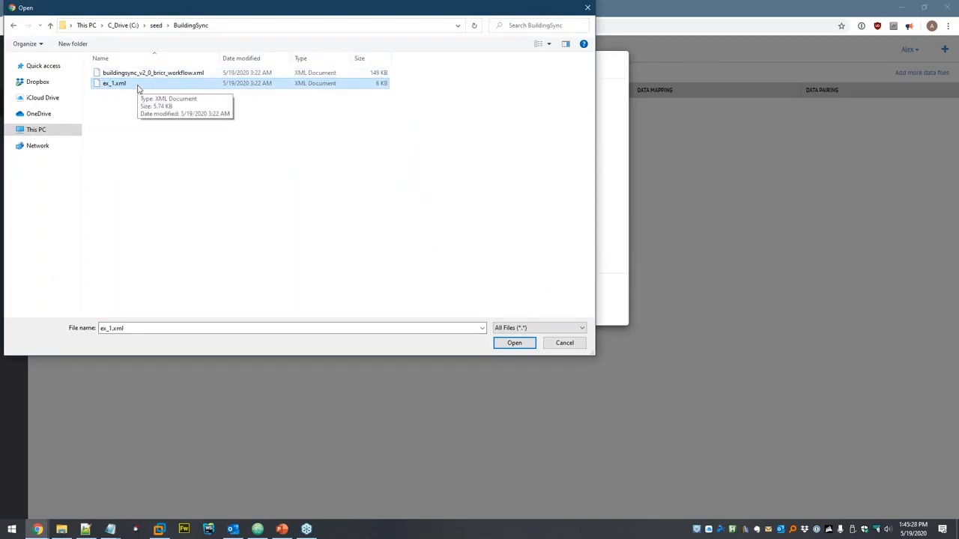
{"action": "double_click", "coordinate": [133, 87]}
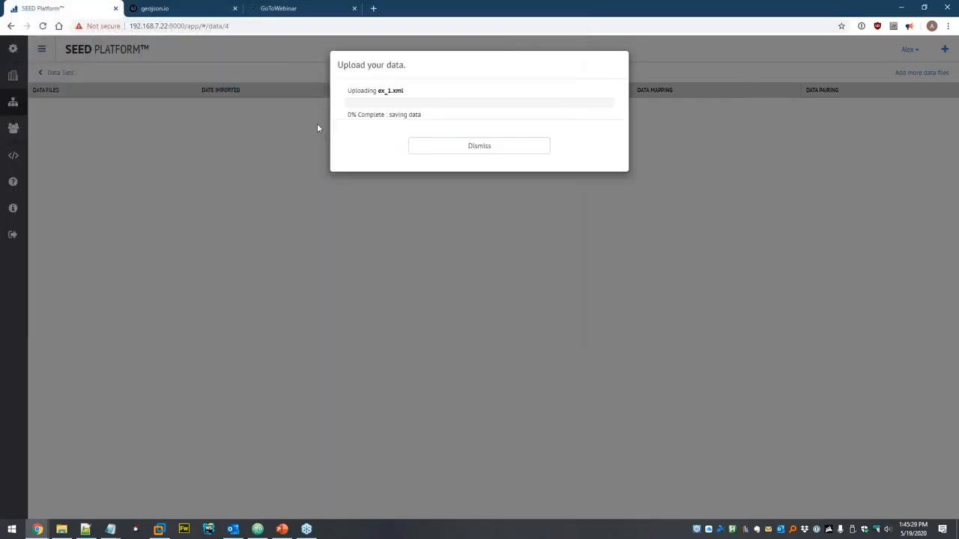
{"action": "left_click", "coordinate": [509, 152]}
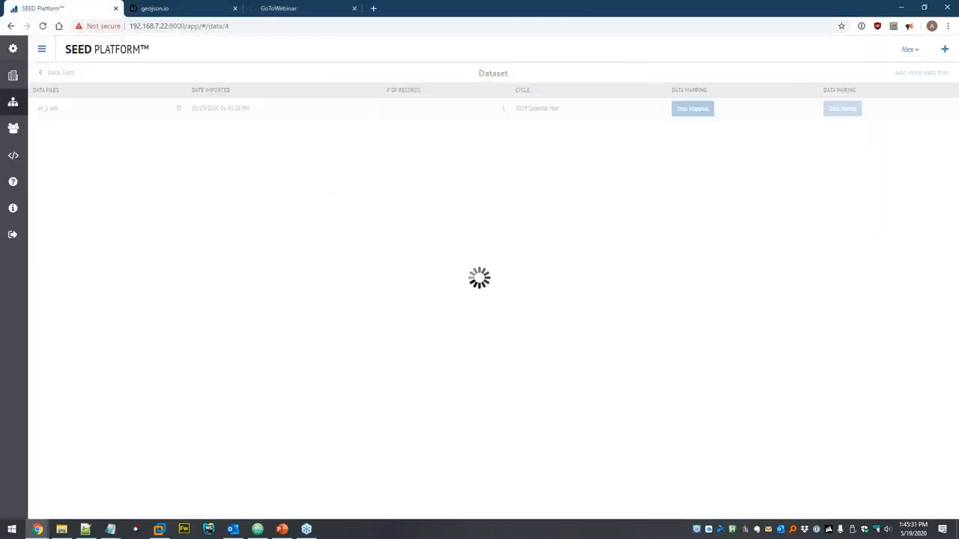
- Map ex_1.xml with Gross Floor Area in square feet, save the mappings, and view properties
{"action": "scroll", "coordinate": [516, 142], "scroll_direction": "down", "scroll_amount": 4}
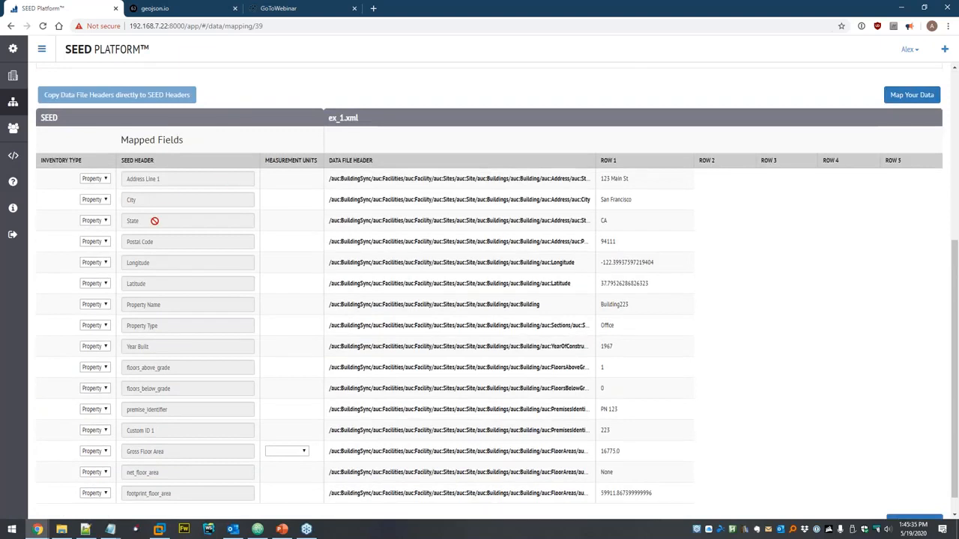
{"action": "scroll", "coordinate": [169, 195], "scroll_direction": "down", "scroll_amount": 1}
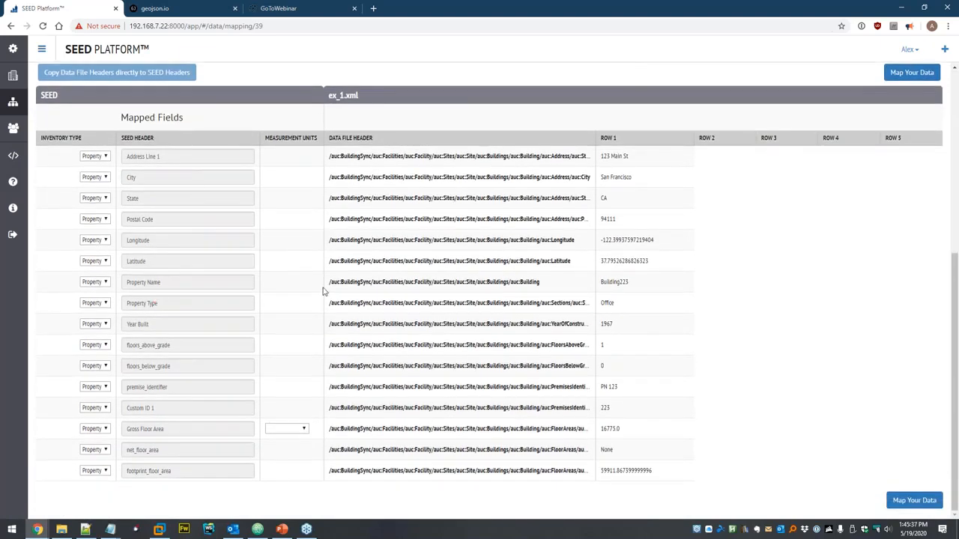
{"action": "left_click", "coordinate": [303, 431]}
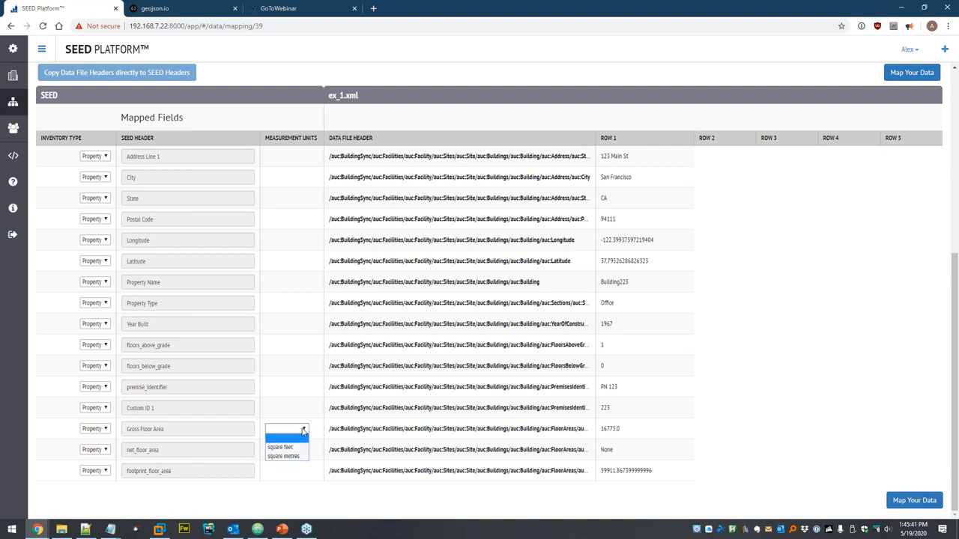
{"action": "left_click", "coordinate": [291, 448]}
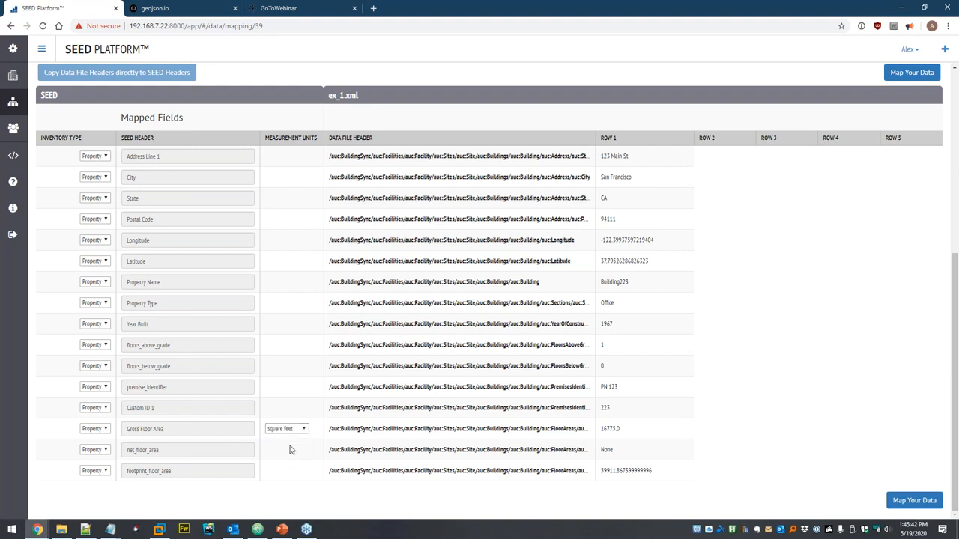
{"action": "left_click", "coordinate": [902, 502]}
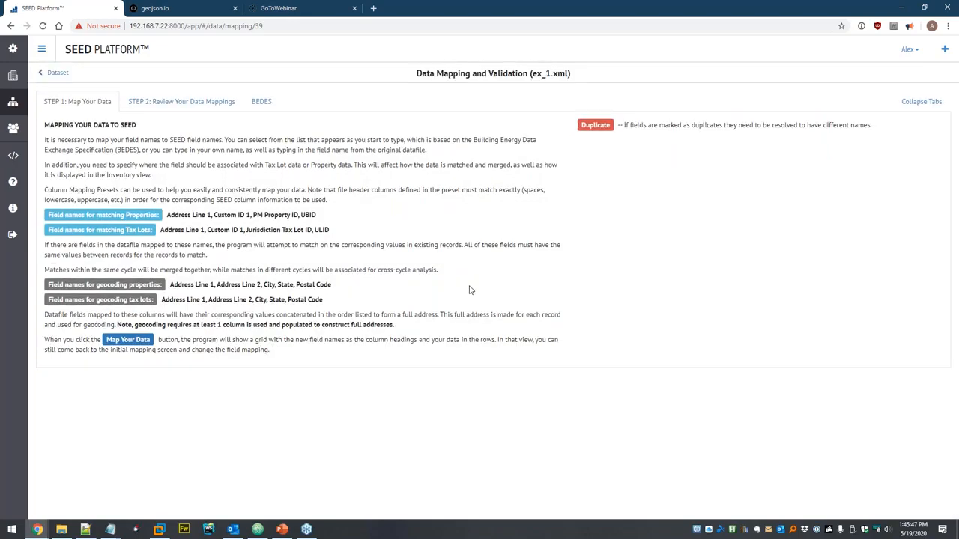
{"action": "scroll", "coordinate": [455, 274], "scroll_direction": "down", "scroll_amount": 2}
{"action": "left_click", "coordinate": [910, 261]}
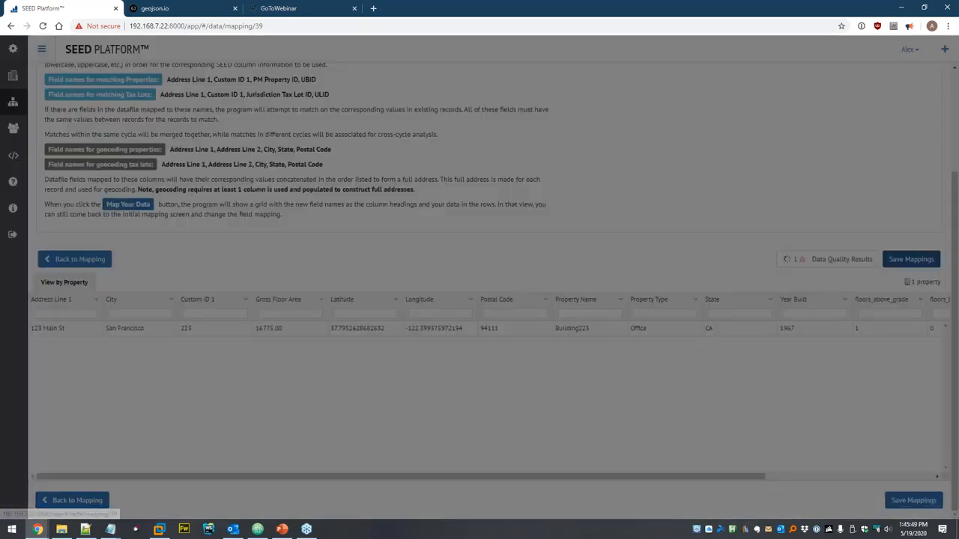
{"action": "left_click", "coordinate": [495, 157]}
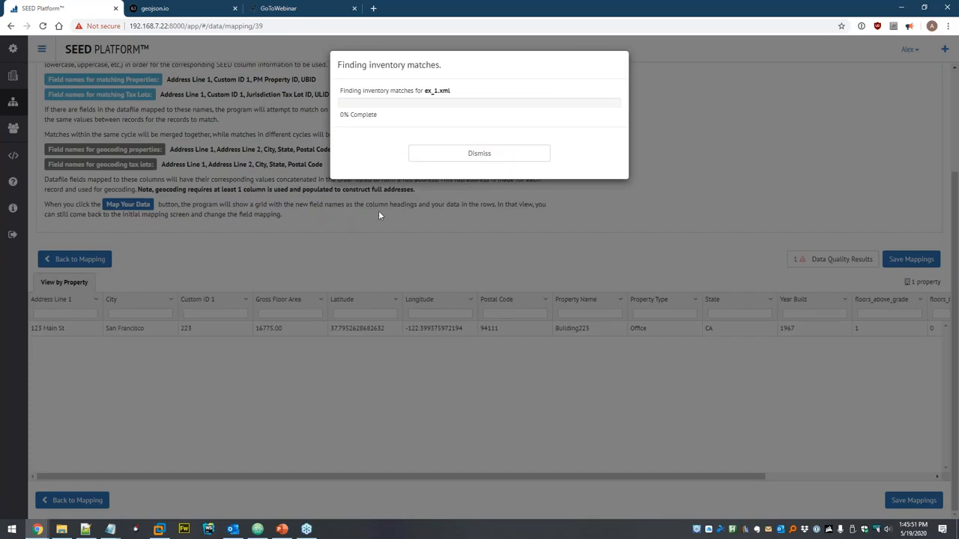
{"action": "left_click", "coordinate": [448, 247]}
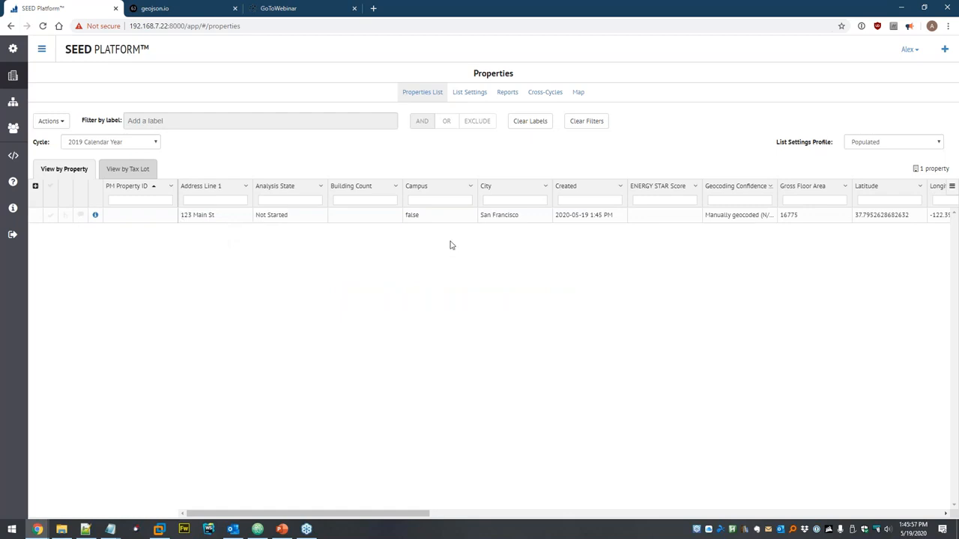
- Open 123 Main St's details, confirm it has no meter data, and show its Actions menu
{"action": "left_click", "coordinate": [95, 215]}
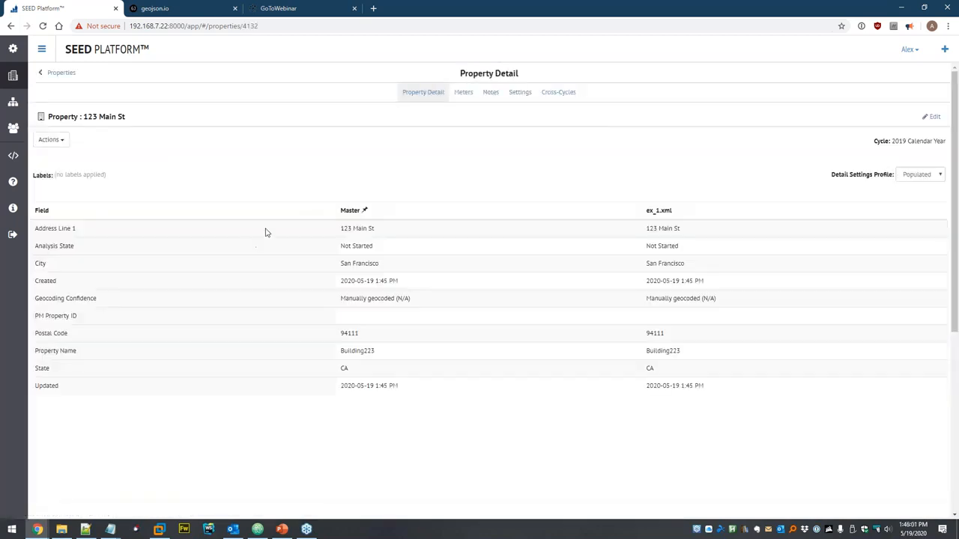
{"action": "left_click", "coordinate": [463, 93]}
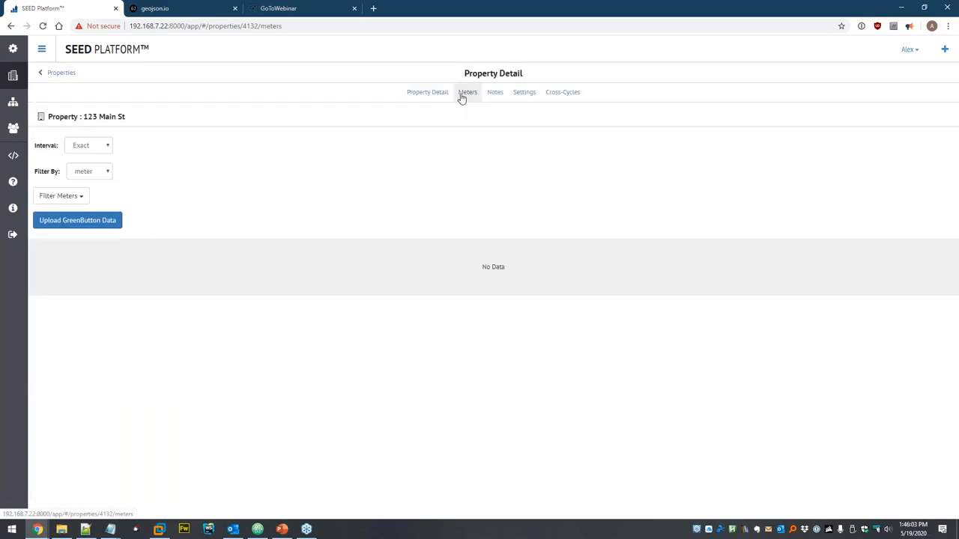
{"action": "left_click", "coordinate": [439, 92]}
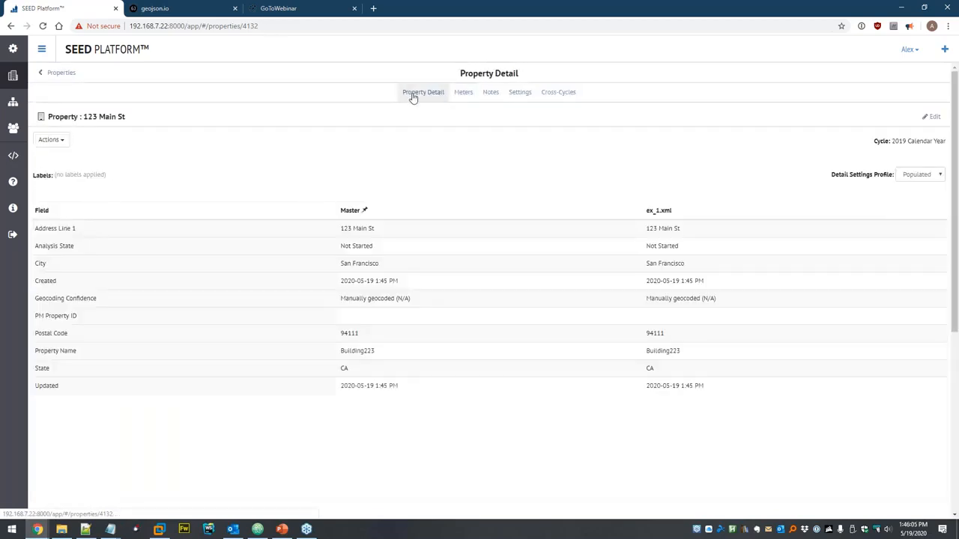
{"action": "scroll", "coordinate": [244, 168], "scroll_direction": "down", "scroll_amount": 3}
{"action": "scroll", "coordinate": [231, 172], "scroll_direction": "up", "scroll_amount": 4}
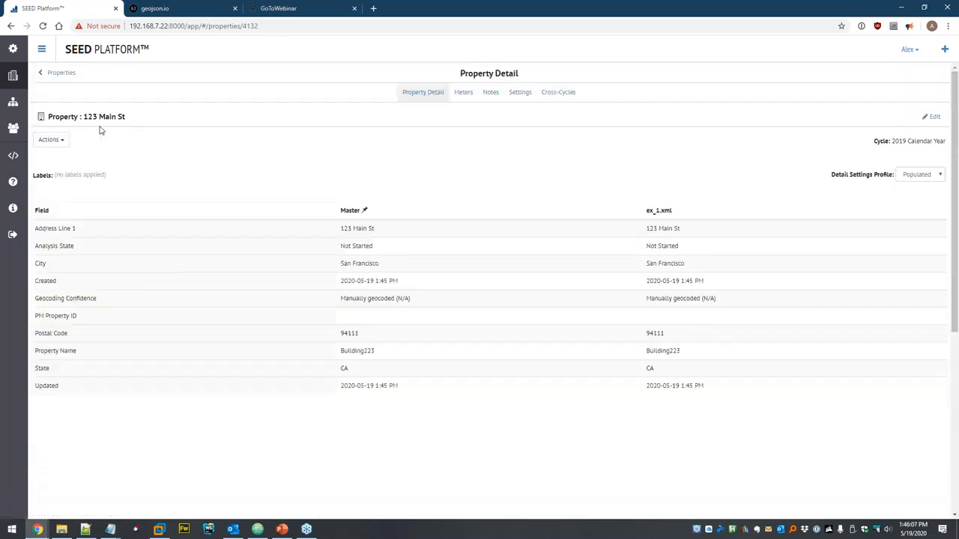
{"action": "left_click", "coordinate": [57, 141]}
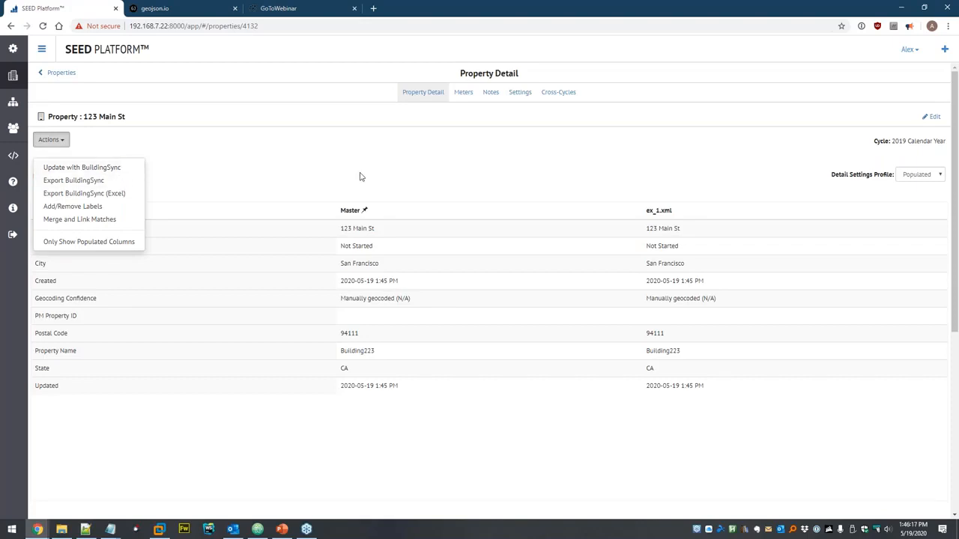
- Update the property with buildingsync_v2_0_bricr_workflow.xml, turning it into 123 MAIN BLVD
{"action": "left_click", "coordinate": [107, 167]}
{"action": "left_click", "coordinate": [157, 74]}
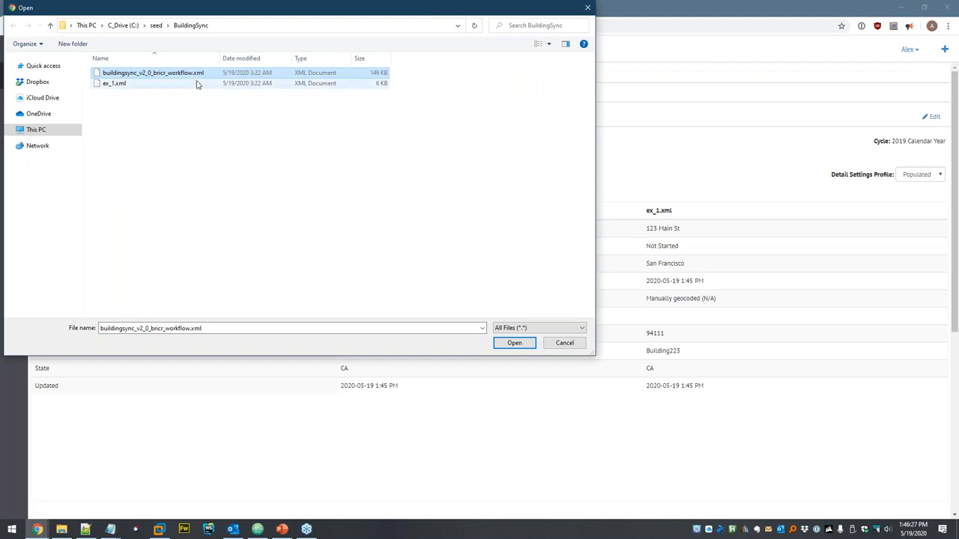
{"action": "left_click", "coordinate": [514, 343]}
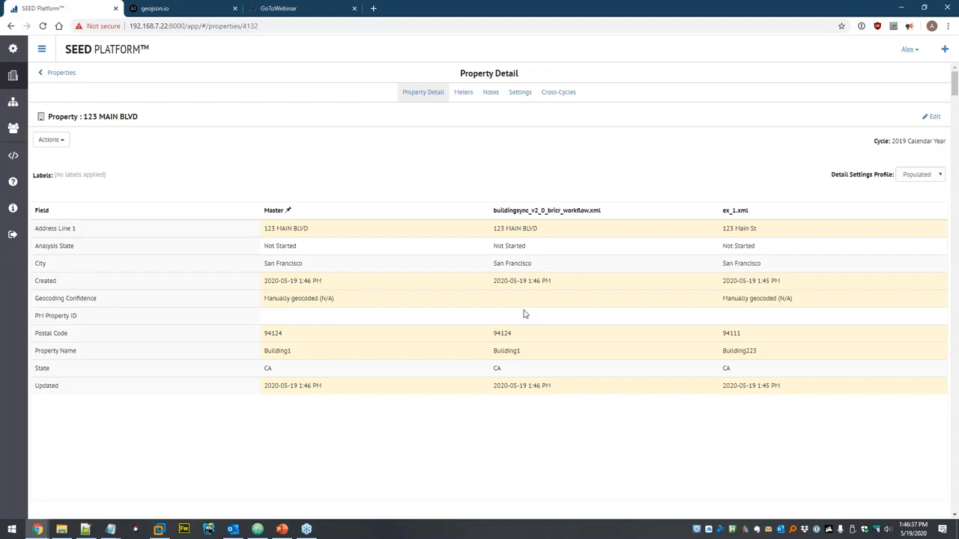
{"action": "left_click", "coordinate": [463, 93]}
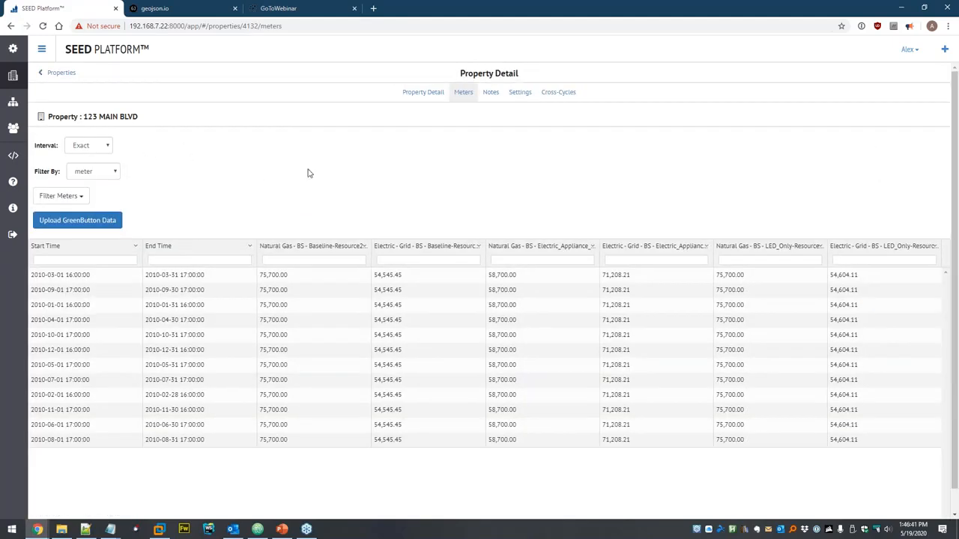
- Sort the meter readings by Start Time ascending
{"action": "left_click", "coordinate": [85, 195]}
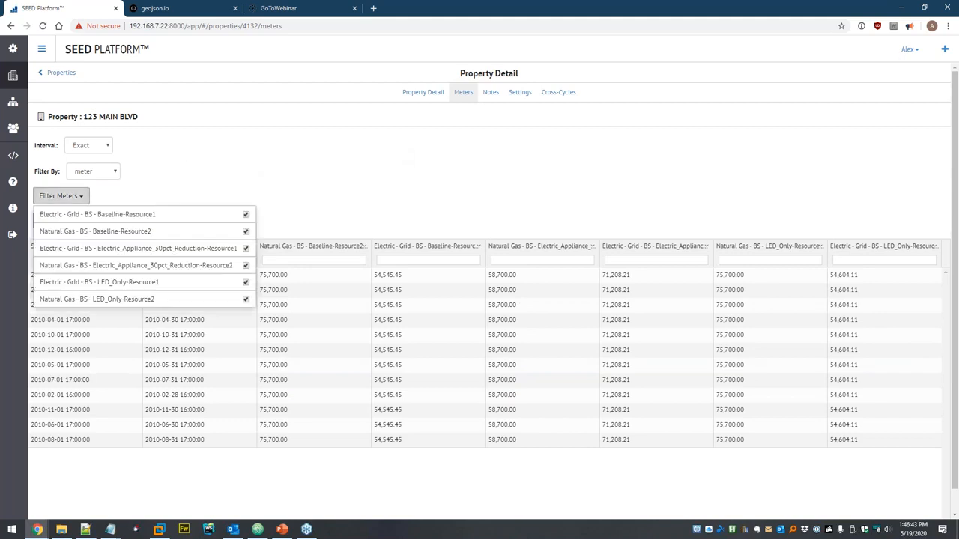
{"action": "left_click", "coordinate": [113, 182]}
{"action": "left_click", "coordinate": [112, 178]}
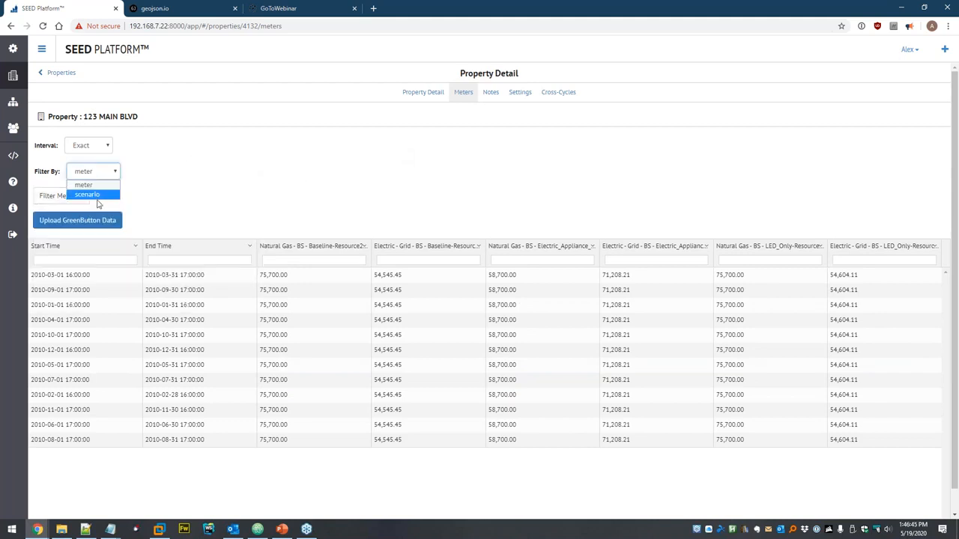
{"action": "left_click", "coordinate": [220, 189]}
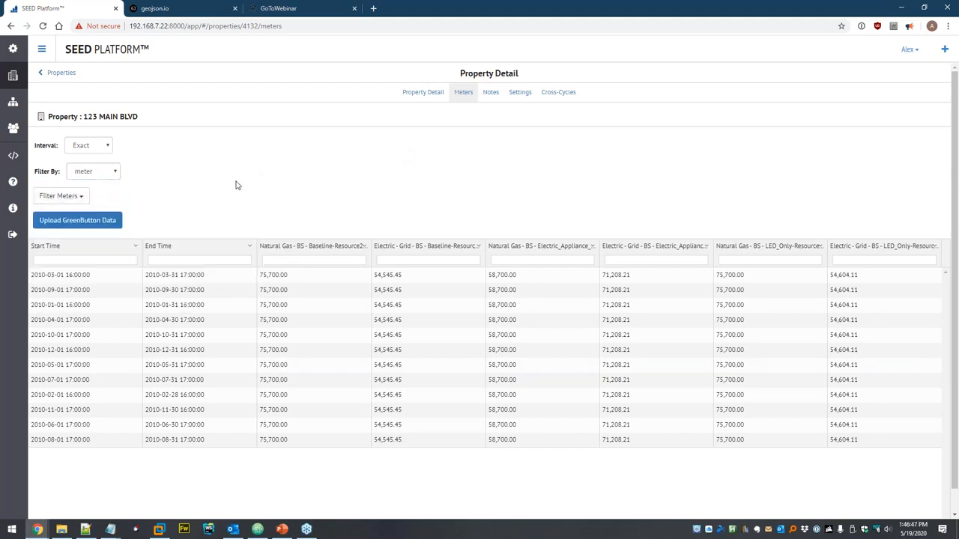
{"action": "left_click", "coordinate": [82, 251]}
- Compare readings totalled by Month and by Year for 2010, then return to Exact
{"action": "left_click", "coordinate": [102, 147]}
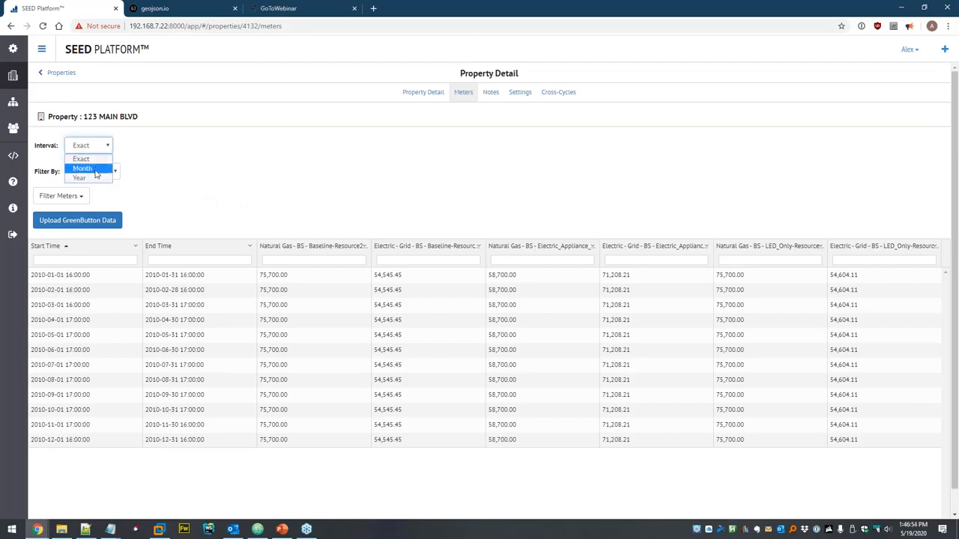
{"action": "left_click", "coordinate": [96, 170]}
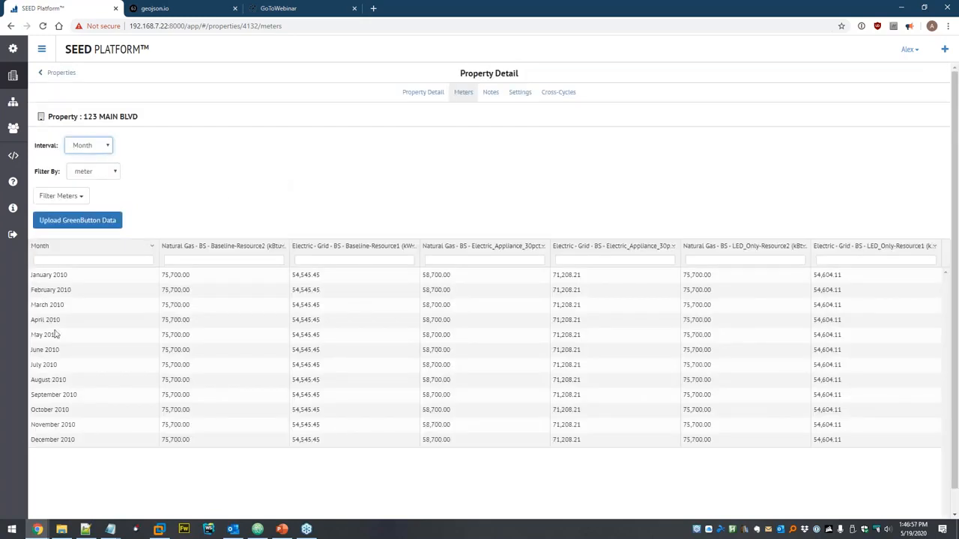
{"action": "left_click", "coordinate": [85, 145]}
{"action": "left_click", "coordinate": [106, 180]}
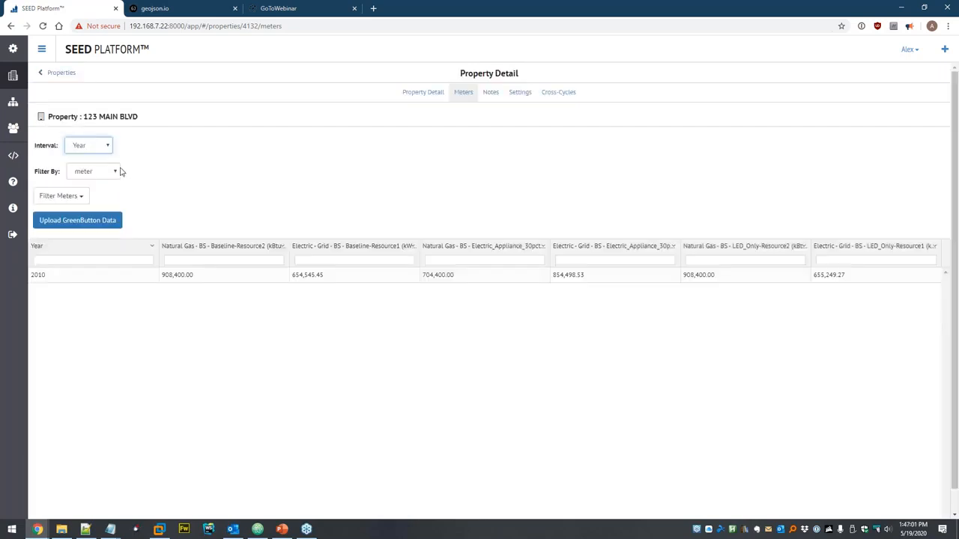
{"action": "left_click", "coordinate": [90, 146]}
{"action": "left_click", "coordinate": [90, 157]}
- Filter readings by scenario, viewing LED_Only alone, then include Baseline again
{"action": "left_click", "coordinate": [94, 171]}
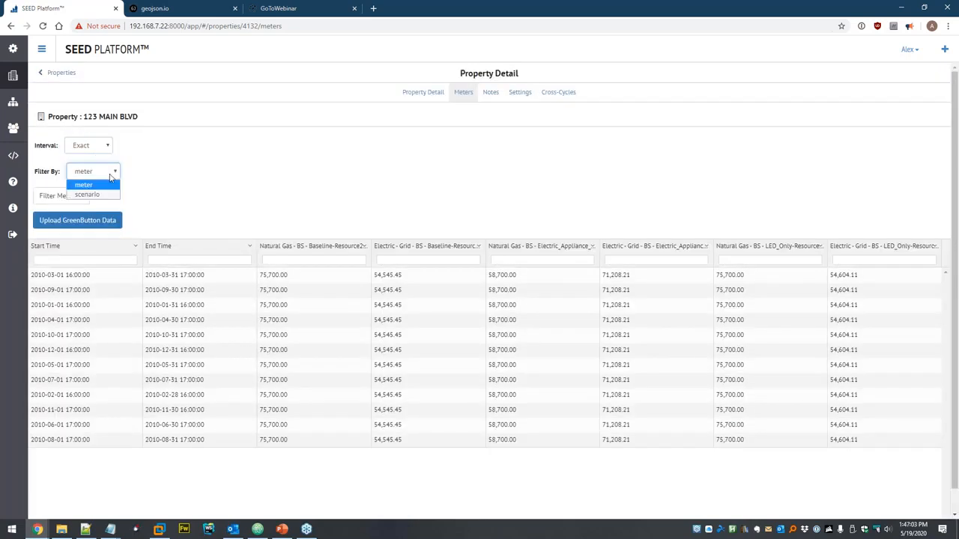
{"action": "left_click", "coordinate": [110, 195]}
{"action": "left_click", "coordinate": [91, 196]}
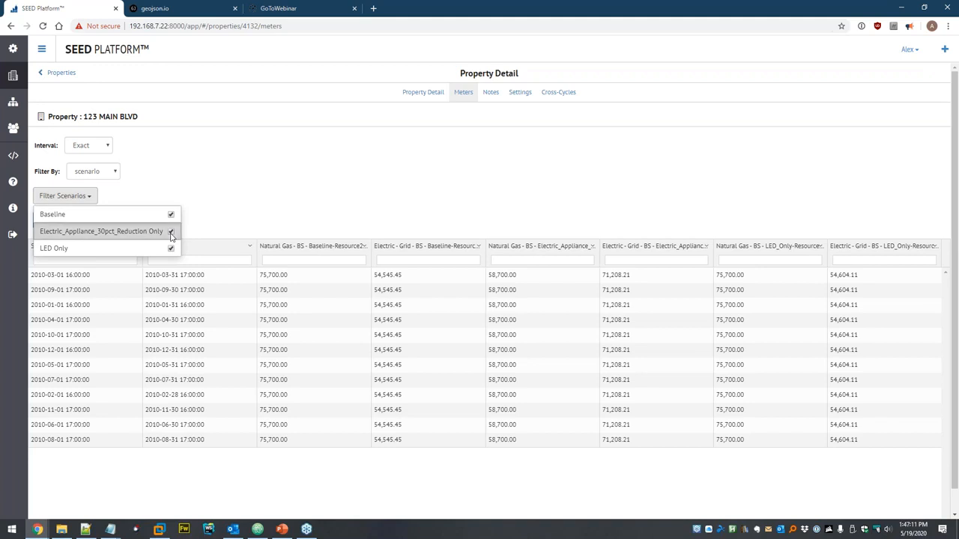
{"action": "left_click", "coordinate": [238, 214]}
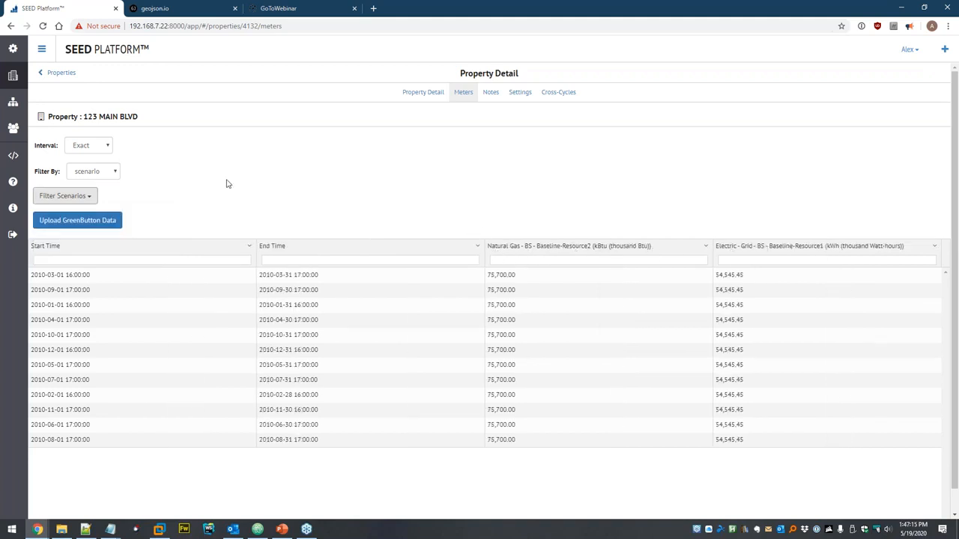
{"action": "left_click", "coordinate": [77, 200]}
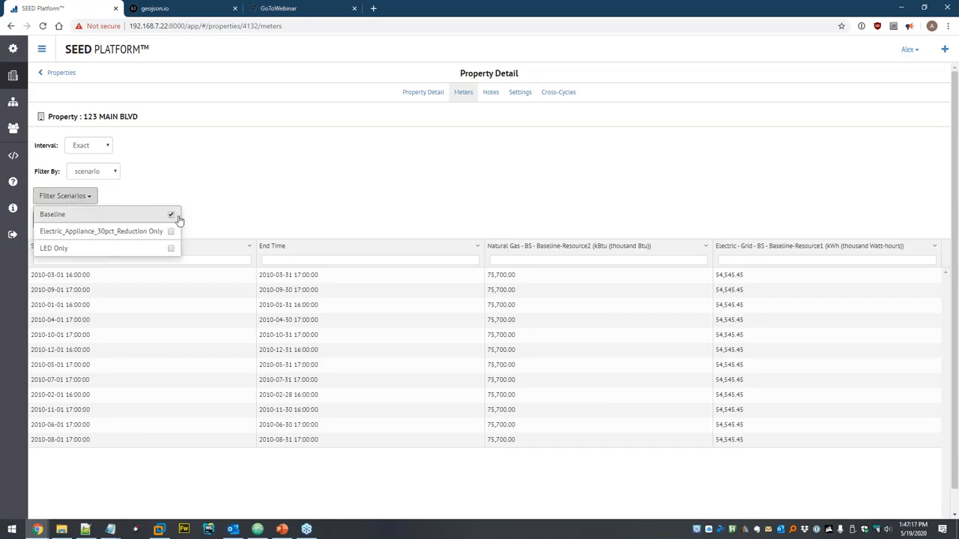
{"action": "left_click", "coordinate": [173, 216]}
{"action": "left_click", "coordinate": [167, 251]}
{"action": "left_click", "coordinate": [293, 190]}
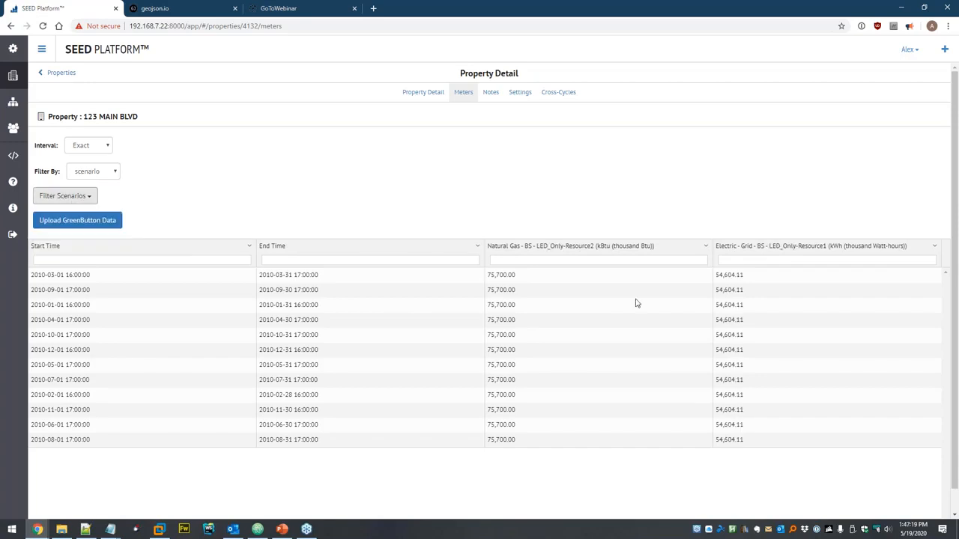
{"action": "left_click", "coordinate": [75, 196]}
{"action": "left_click", "coordinate": [171, 216]}
{"action": "left_click", "coordinate": [185, 193]}
- Switch the filter back to meters with all six meters kept, then bring up File Explorer
{"action": "left_click", "coordinate": [94, 171]}
{"action": "left_click", "coordinate": [102, 185]}
{"action": "left_click", "coordinate": [74, 197]}
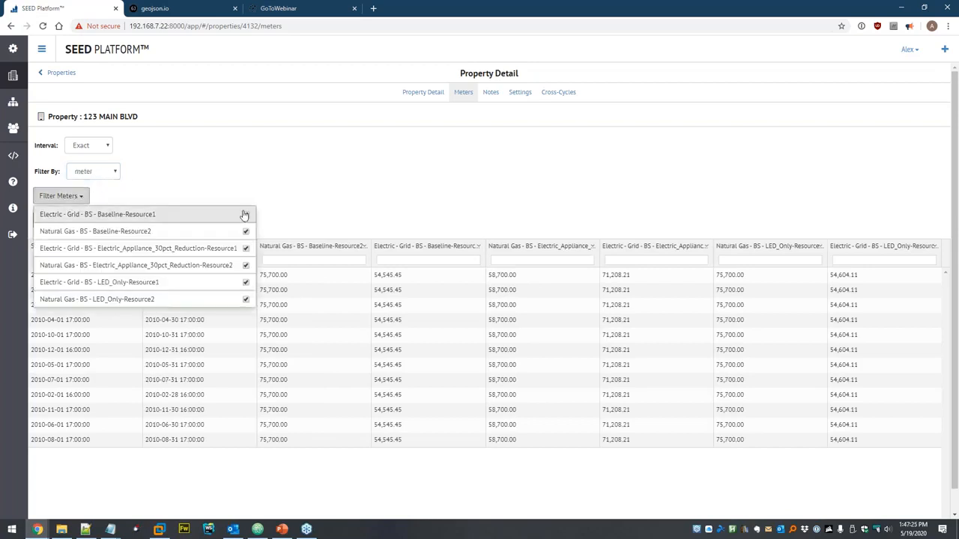
{"action": "left_click", "coordinate": [375, 182]}
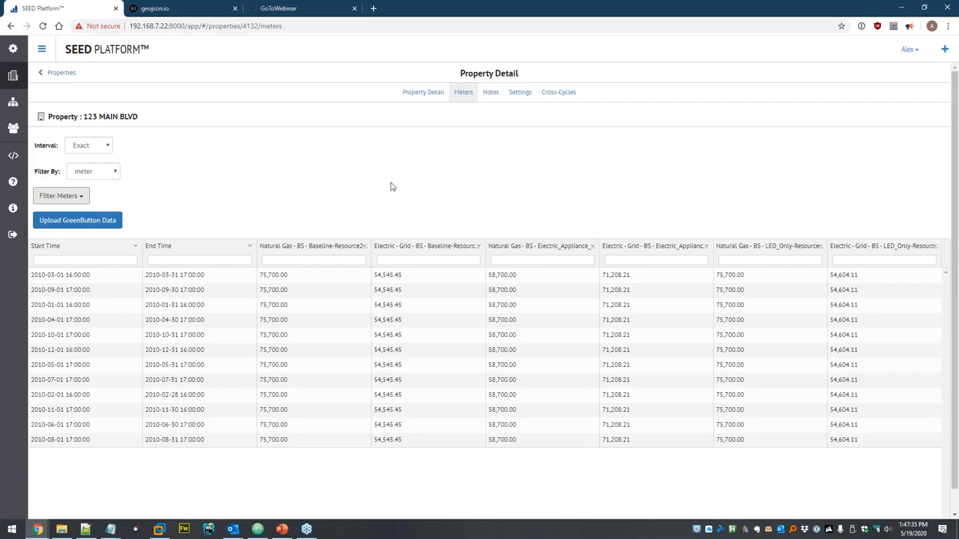
{"action": "left_click", "coordinate": [62, 529]}
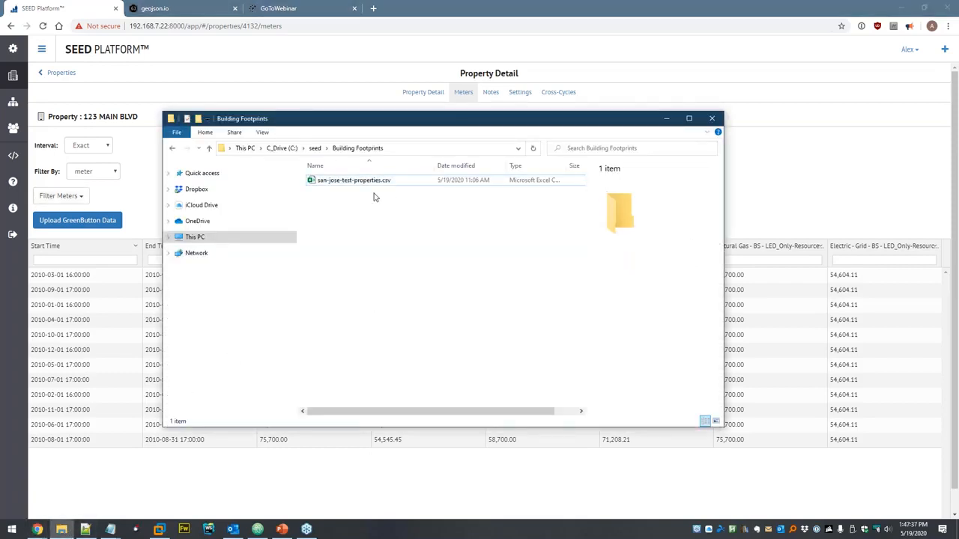
- Go up to seed in File Explorer, open the Linking folder, then switch back to the SEED browser
{"action": "left_click", "coordinate": [315, 148]}
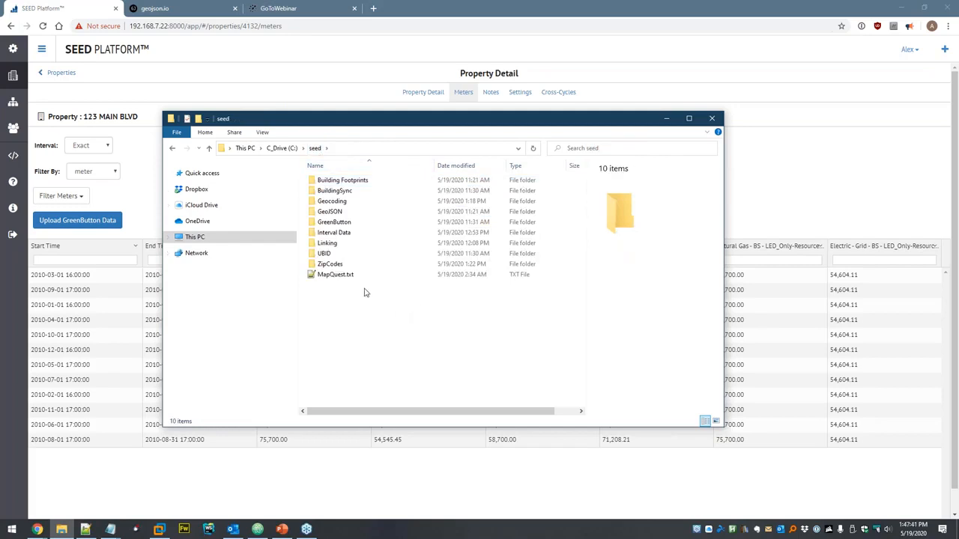
{"action": "left_click", "coordinate": [339, 244]}
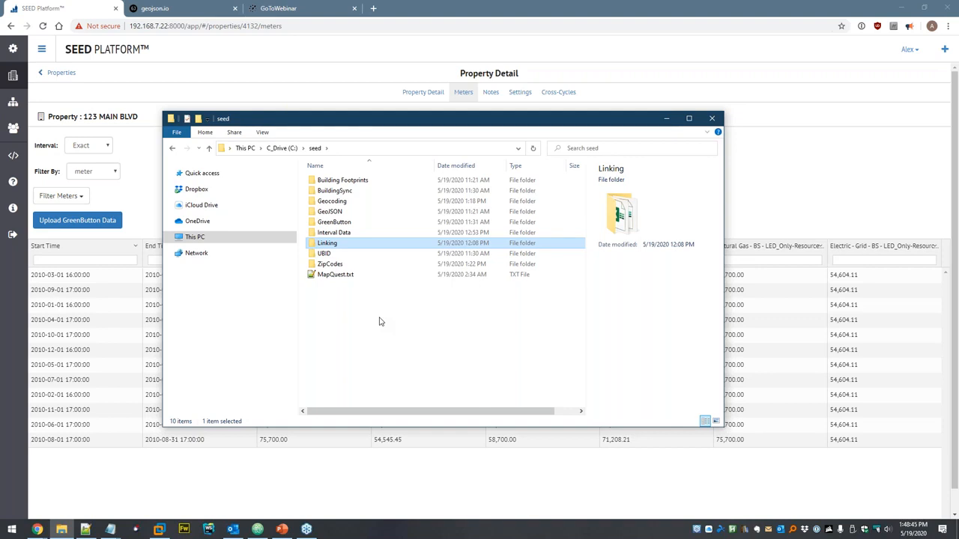
{"action": "double_click", "coordinate": [360, 244]}
{"action": "left_click", "coordinate": [139, 166]}
- Delete the ex_1.xml data file from the Dataset data set
{"action": "left_click", "coordinate": [12, 101]}
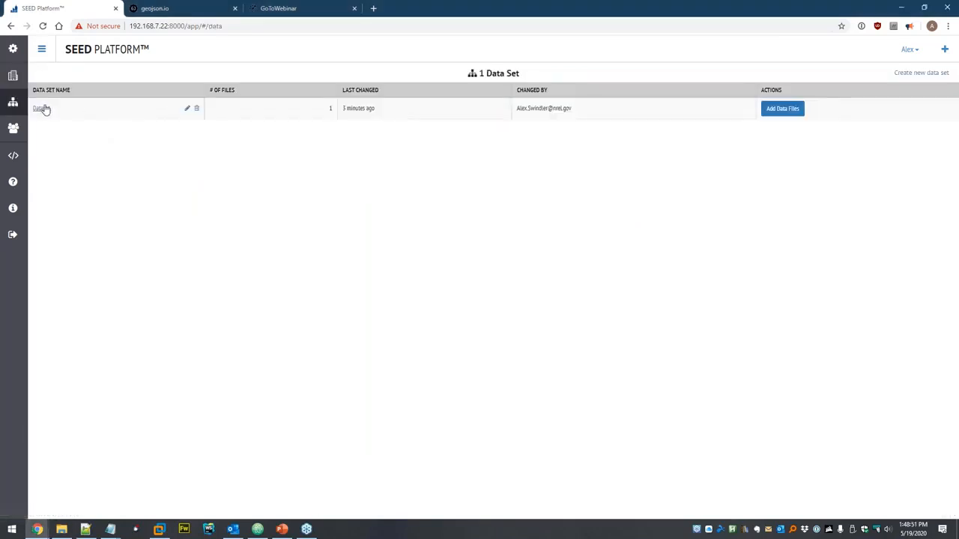
{"action": "left_click", "coordinate": [42, 108]}
{"action": "left_click", "coordinate": [178, 109]}
{"action": "left_click", "coordinate": [559, 121]}
- Delete the 123 MAIN BLVD property from the 2019 Calendar Year properties list
{"action": "left_click", "coordinate": [13, 76]}
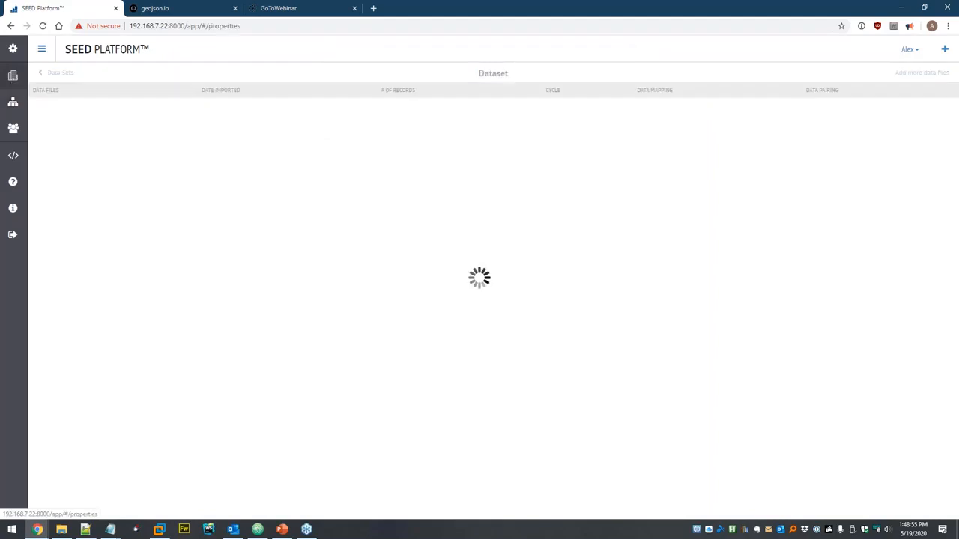
{"action": "left_click", "coordinate": [114, 141]}
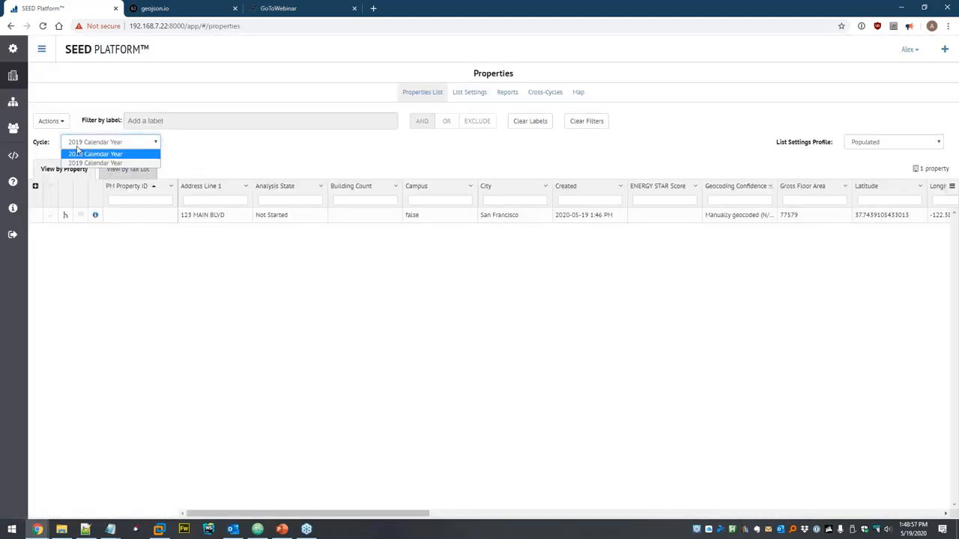
{"action": "left_click", "coordinate": [242, 152]}
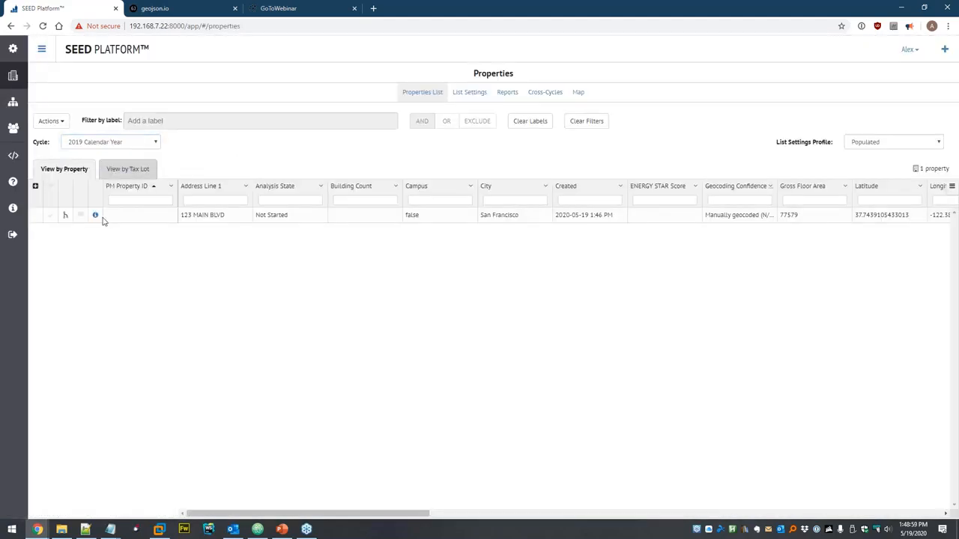
{"action": "left_click", "coordinate": [52, 122]}
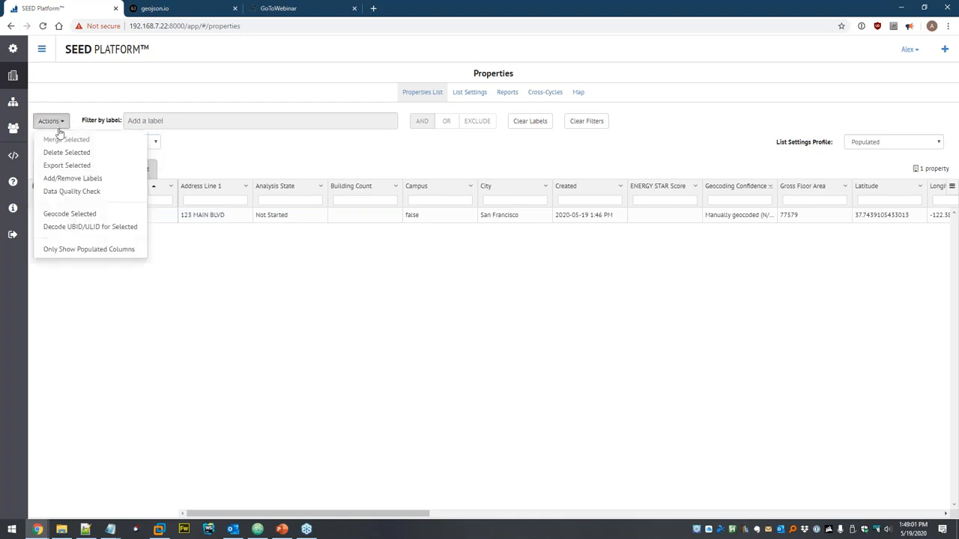
{"action": "left_click", "coordinate": [58, 153]}
{"action": "left_click", "coordinate": [565, 113]}
{"action": "left_click", "coordinate": [588, 120]}
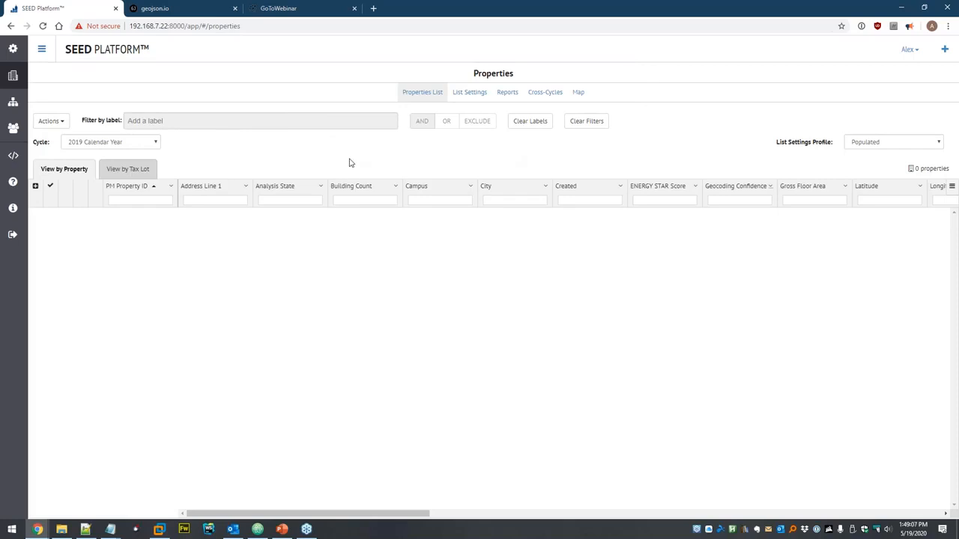
- In a new tab, open the organization's column settings page
{"action": "middle_click", "coordinate": [16, 104]}
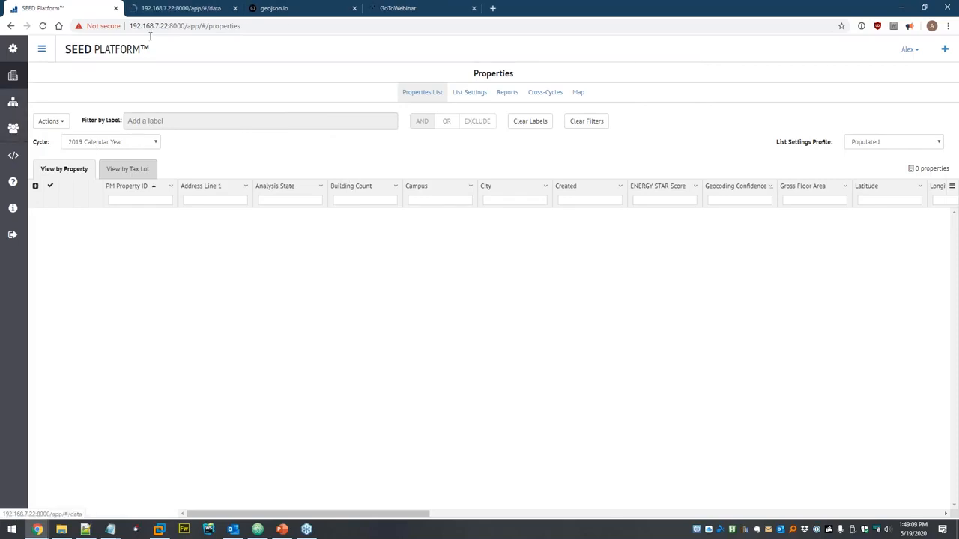
{"action": "left_click", "coordinate": [180, 12]}
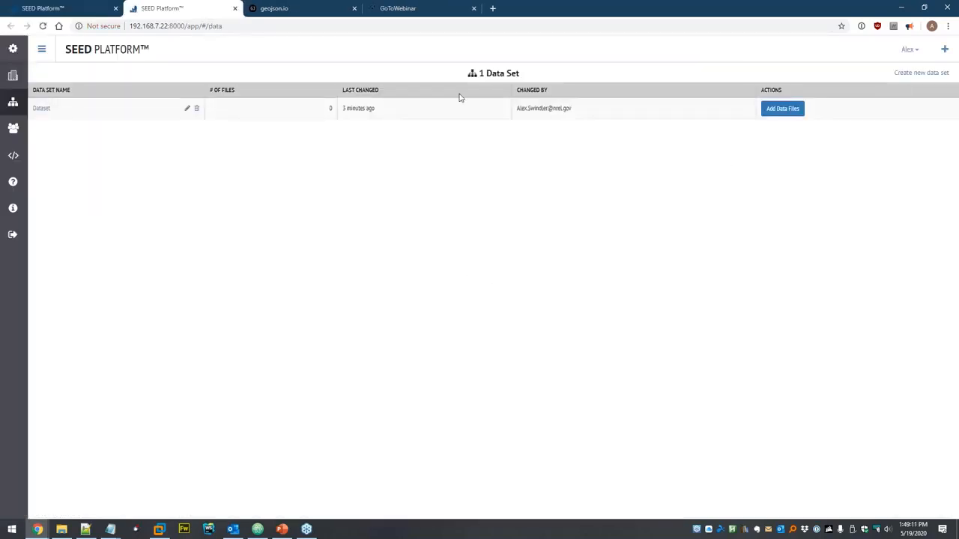
{"action": "left_click", "coordinate": [14, 128]}
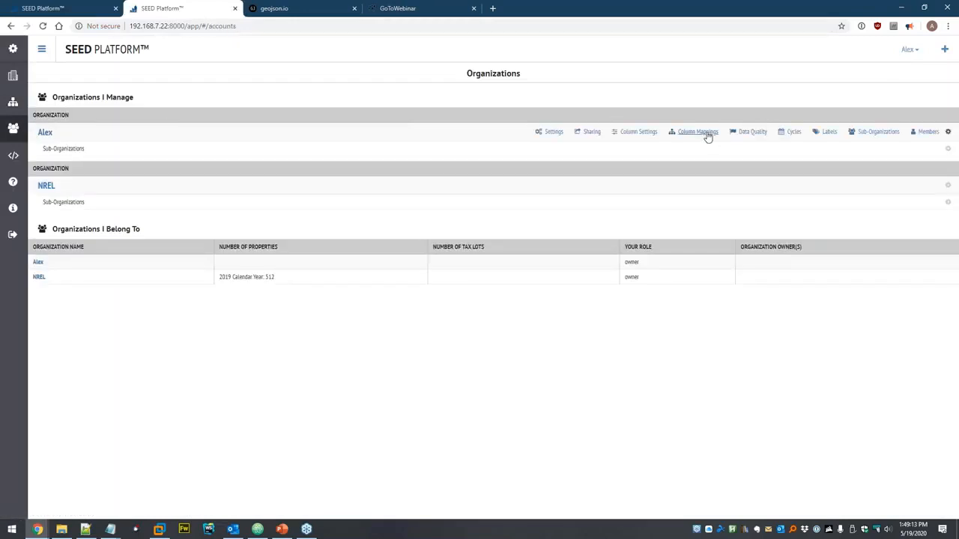
{"action": "left_click", "coordinate": [698, 133]}
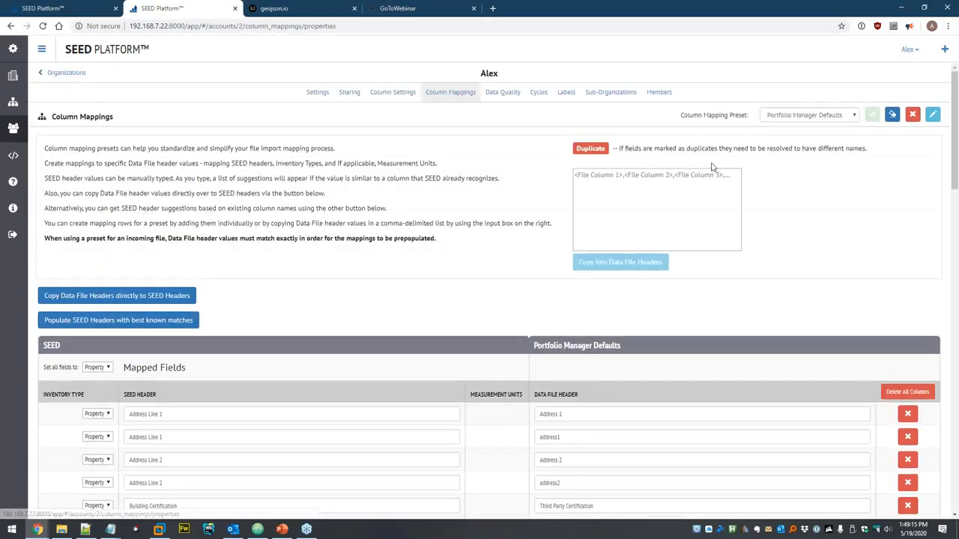
{"action": "left_click", "coordinate": [403, 95]}
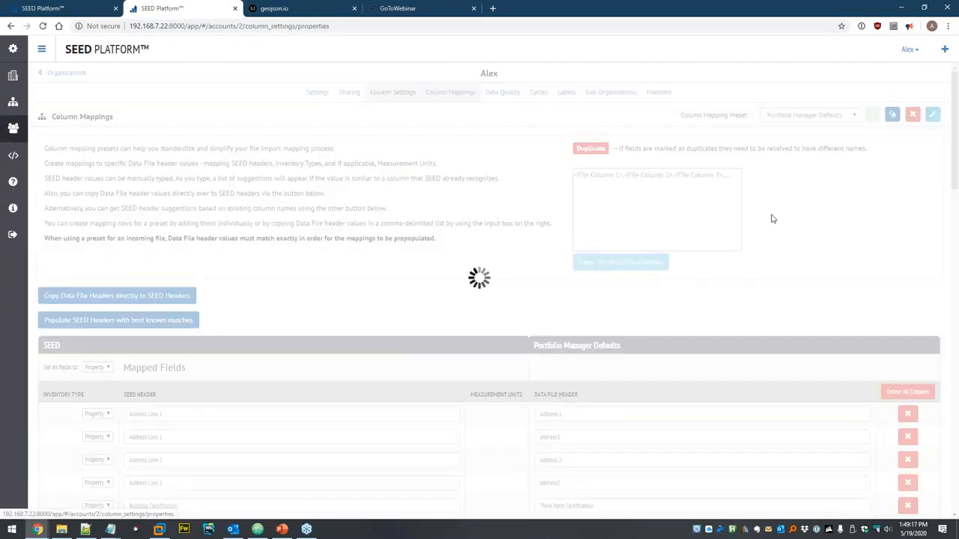
- Untick Match Criteria for Custom ID 1, UBID and PM Property ID, then review the changes
{"action": "scroll", "coordinate": [800, 201], "scroll_direction": "down", "scroll_amount": 3}
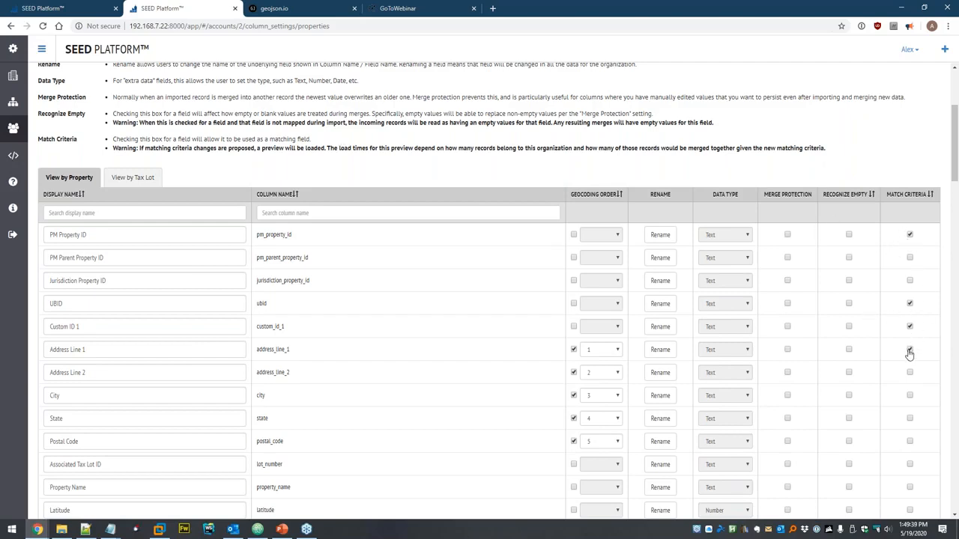
{"action": "left_click", "coordinate": [909, 327]}
{"action": "left_click", "coordinate": [910, 304]}
{"action": "left_click", "coordinate": [908, 235]}
{"action": "scroll", "coordinate": [644, 171], "scroll_direction": "up", "scroll_amount": 3}
{"action": "left_click", "coordinate": [909, 118]}
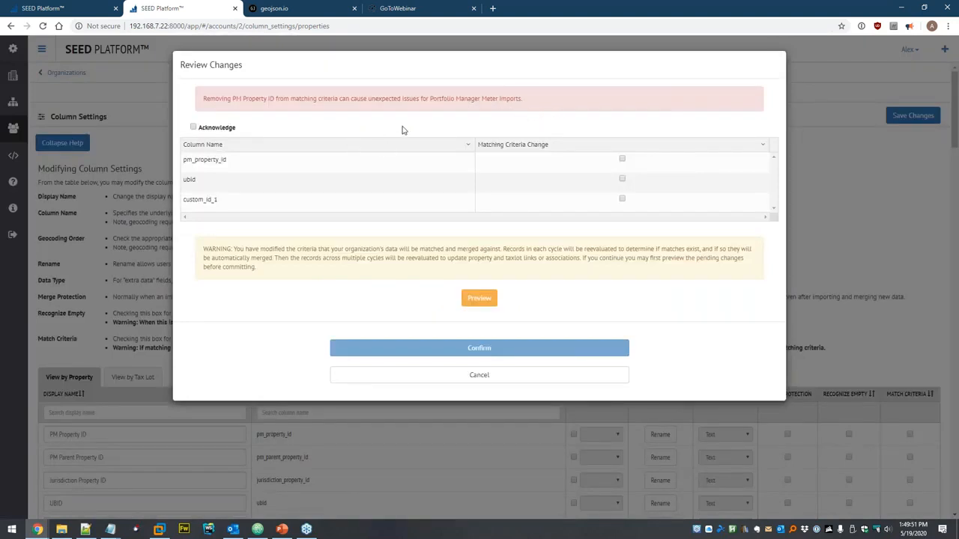
- Acknowledge the PM Property ID warning and confirm saving the 3 updated columns
{"action": "left_click", "coordinate": [219, 132]}
{"action": "left_click", "coordinate": [486, 352]}
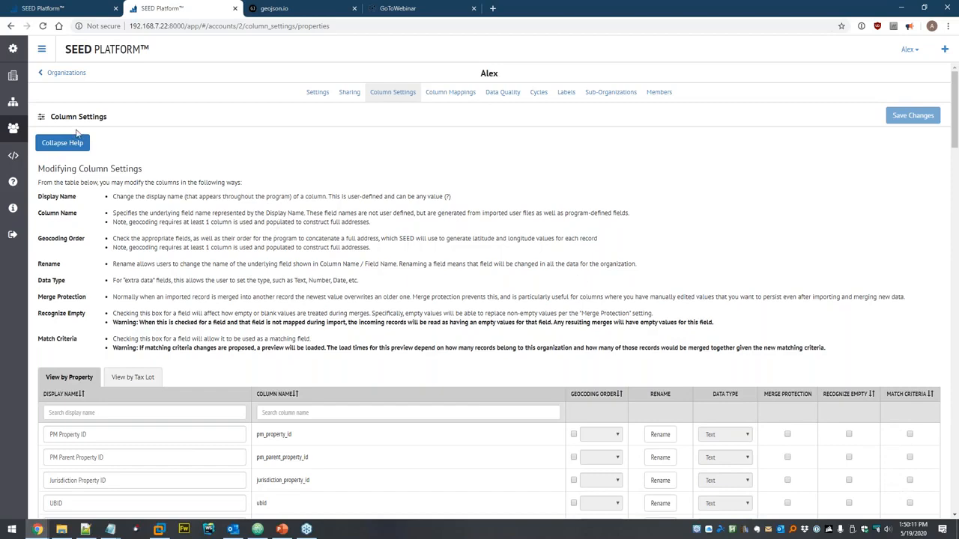
- Start adding a spreadsheet data file to the Dataset data set
{"action": "left_click", "coordinate": [14, 111]}
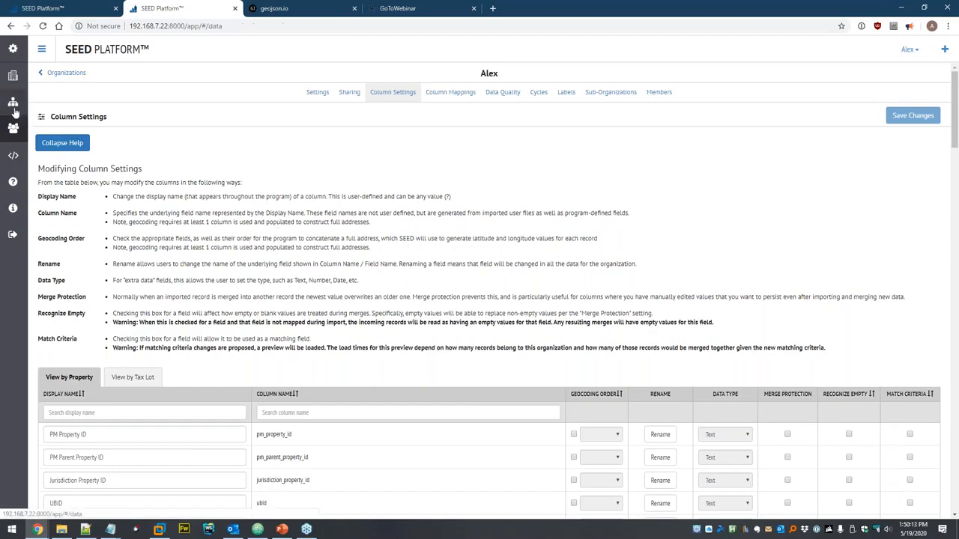
{"action": "left_click", "coordinate": [45, 109]}
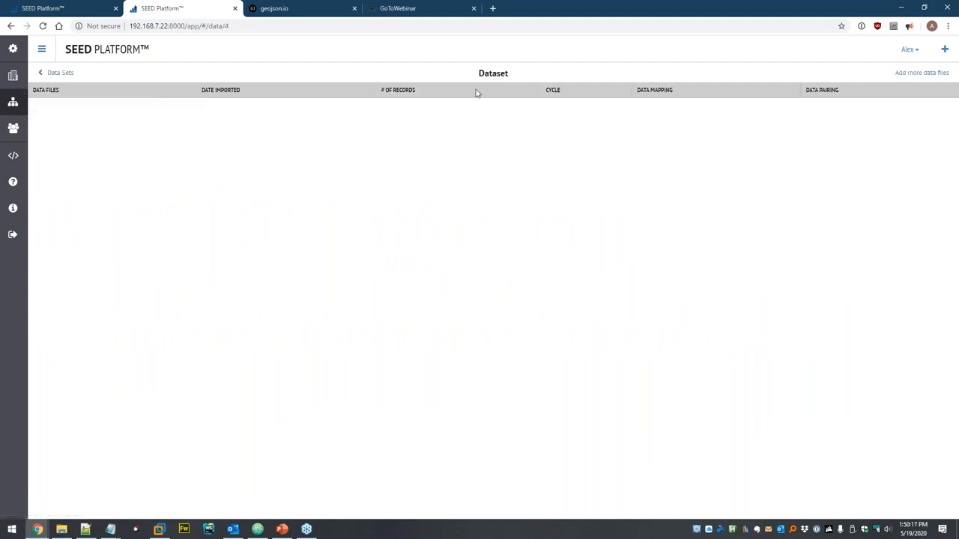
{"action": "left_click", "coordinate": [923, 73]}
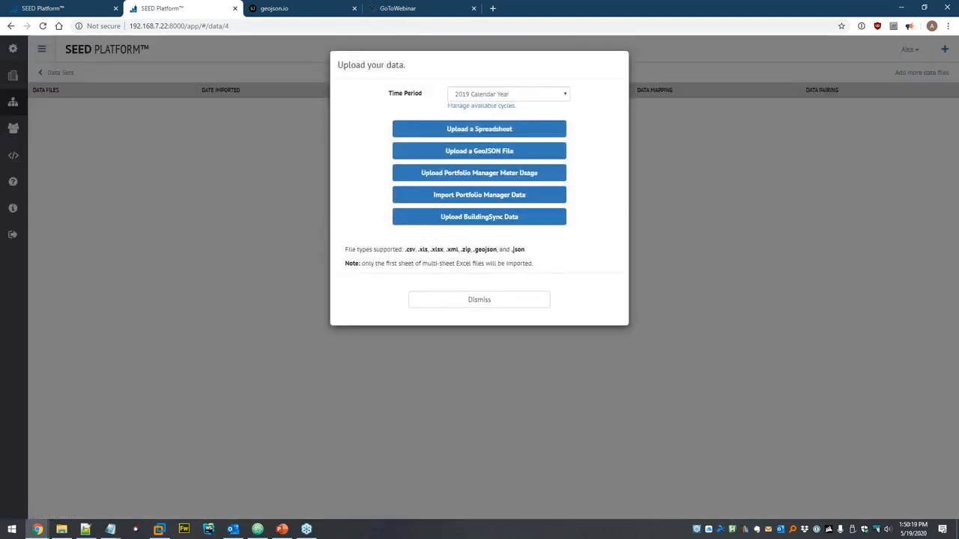
{"action": "left_click", "coordinate": [499, 97]}
{"action": "left_click", "coordinate": [484, 105]}
{"action": "left_click", "coordinate": [471, 131]}
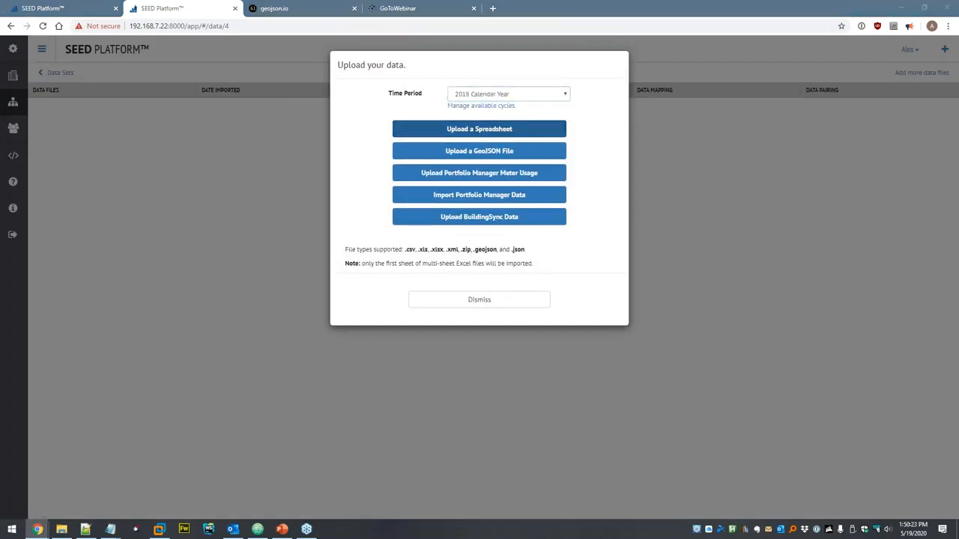
- Open example-data-taxlots-2018.xlsx from seed > Linking in Excel
{"action": "left_click", "coordinate": [156, 27]}
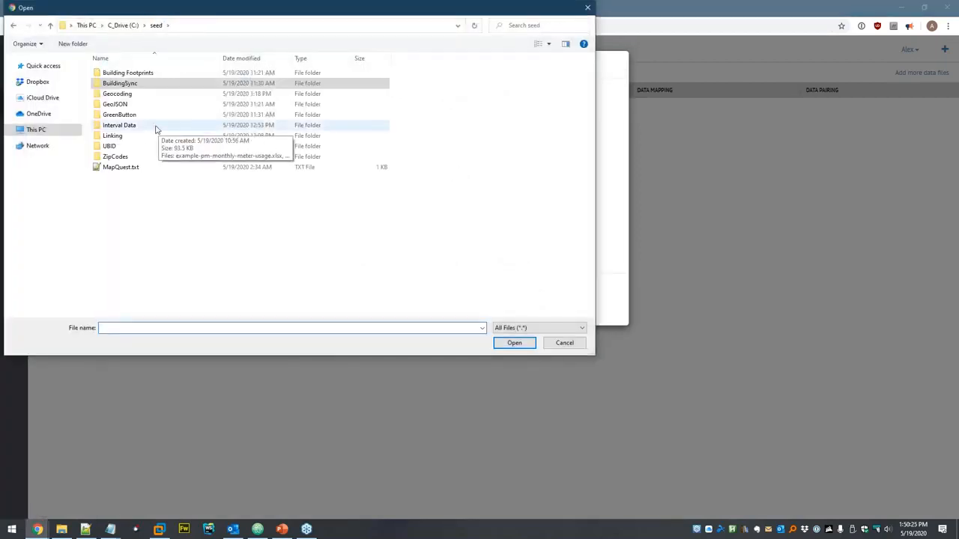
{"action": "double_click", "coordinate": [112, 136]}
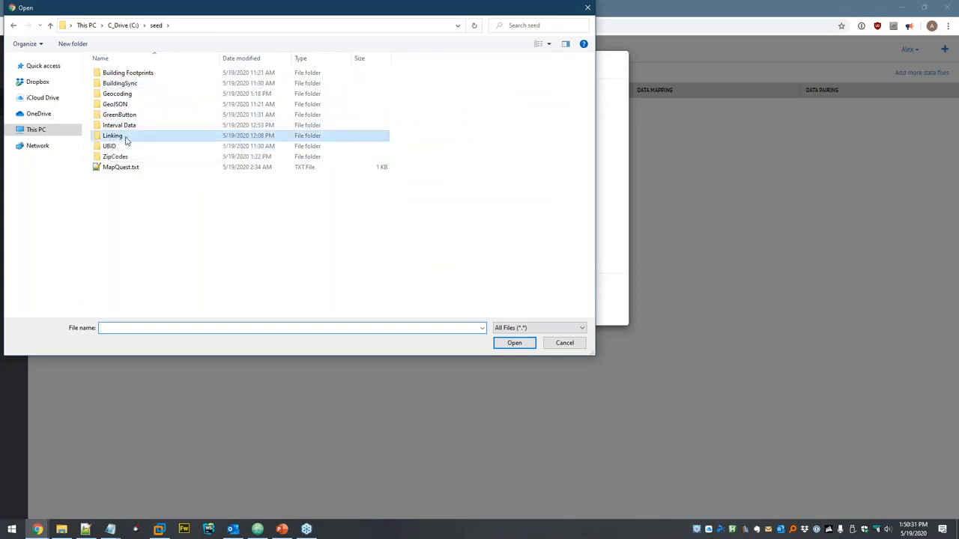
{"action": "left_click", "coordinate": [170, 75]}
{"action": "right_click", "coordinate": [170, 75]}
{"action": "left_click", "coordinate": [199, 96]}
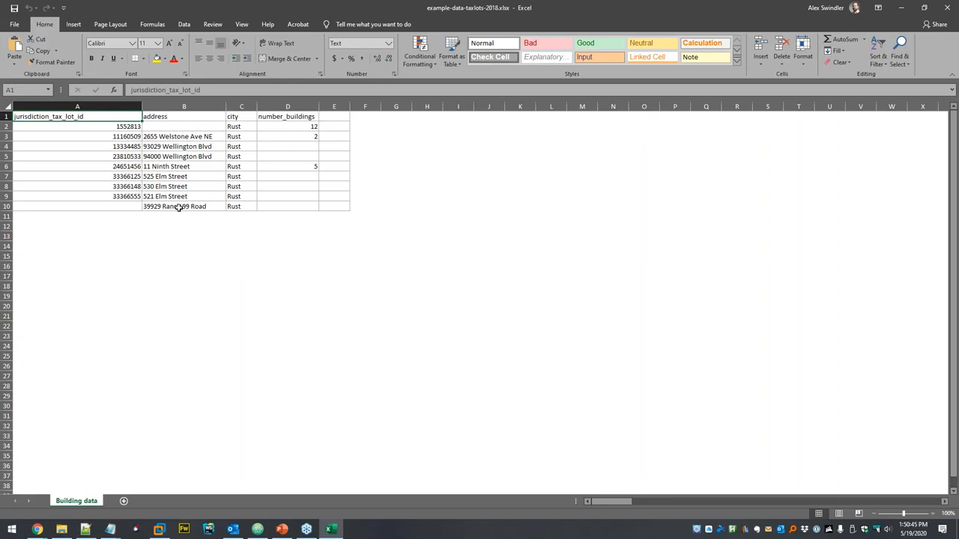
- Review the address values B2:B10 and number_buildings D2:D7, then close Excel
{"action": "left_click_drag", "start_coordinate": [170, 207], "coordinate": [176, 126]}
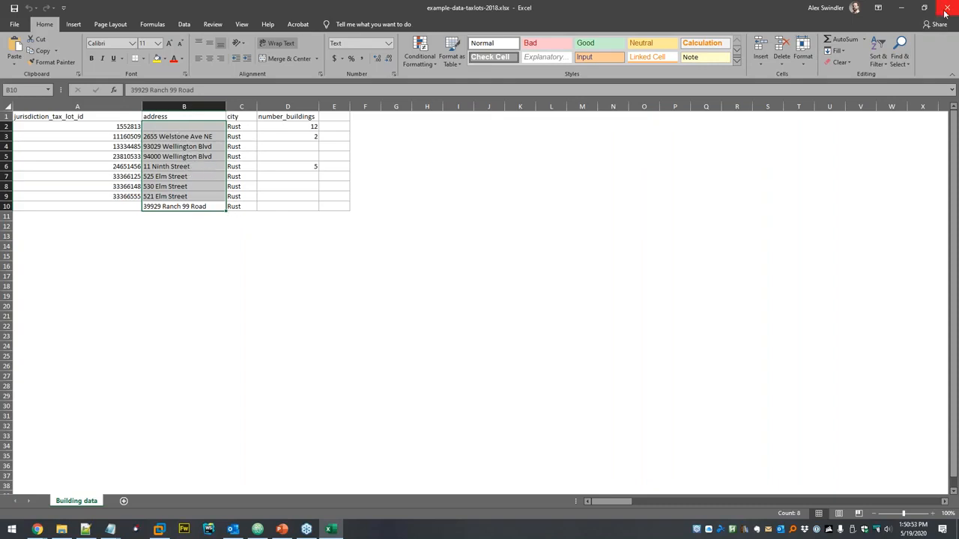
{"action": "left_click_drag", "start_coordinate": [311, 127], "coordinate": [305, 171]}
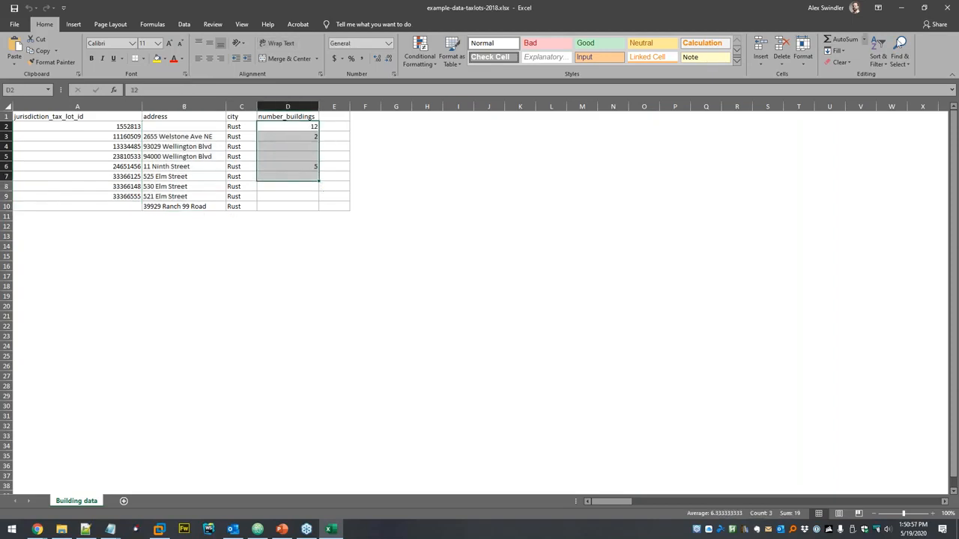
{"action": "left_click", "coordinate": [947, 8]}
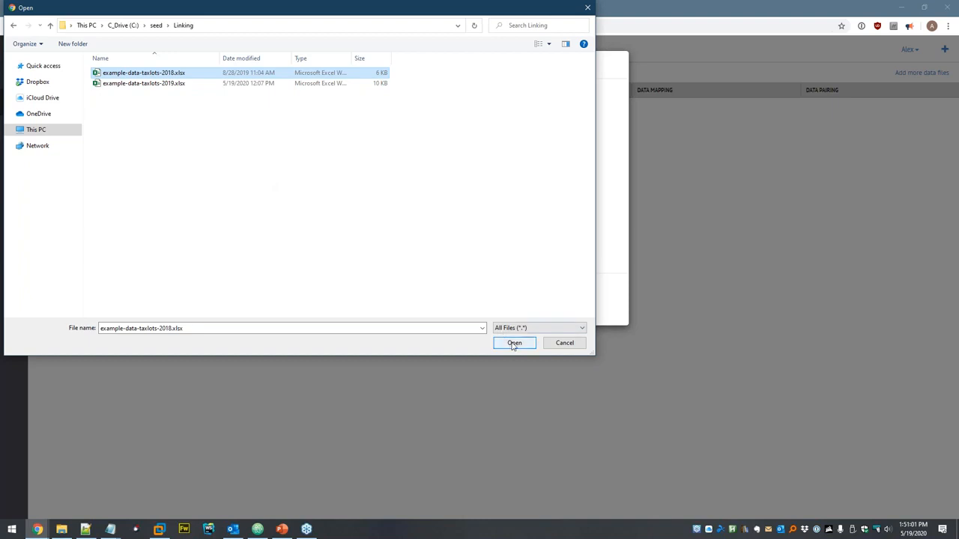
- Upload example-data-taxlots-2018.xlsx to the 2018 Calendar Year cycle and continue to mapping
{"action": "left_click", "coordinate": [564, 342]}
{"action": "left_click", "coordinate": [471, 92]}
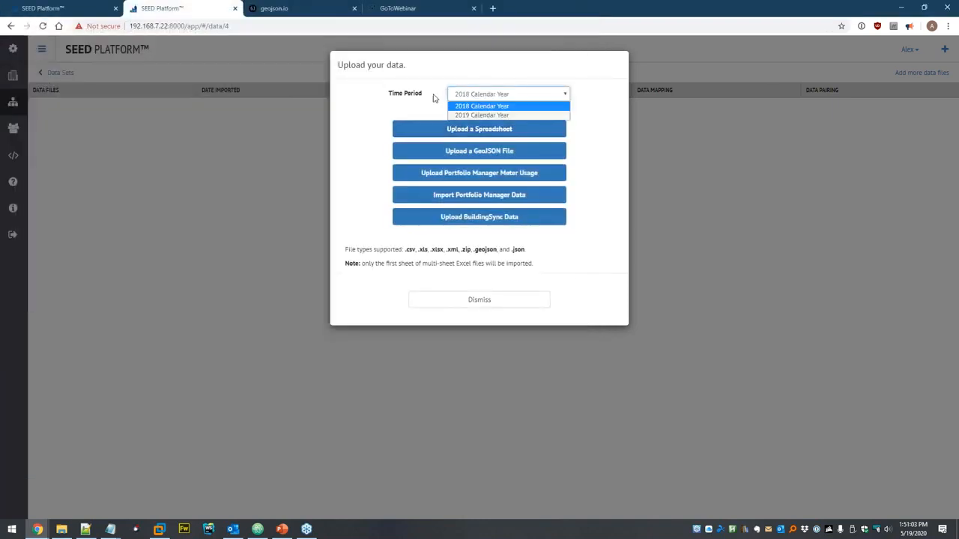
{"action": "left_click", "coordinate": [433, 97]}
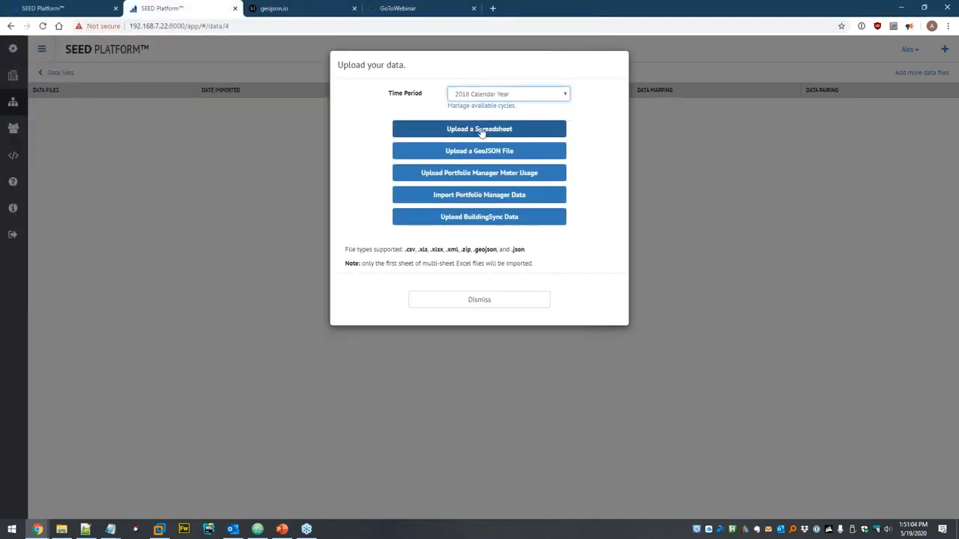
{"action": "left_click", "coordinate": [466, 131]}
{"action": "double_click", "coordinate": [120, 136]}
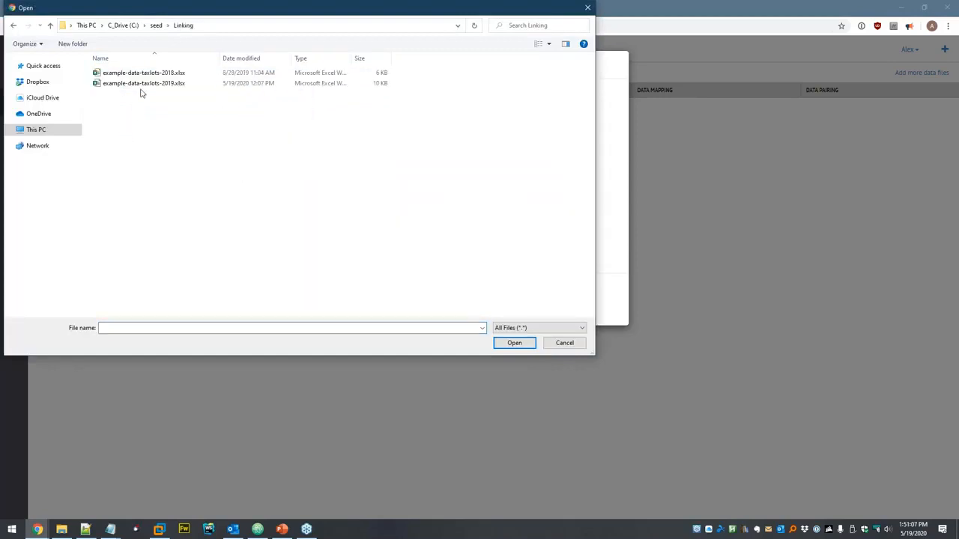
{"action": "double_click", "coordinate": [164, 73]}
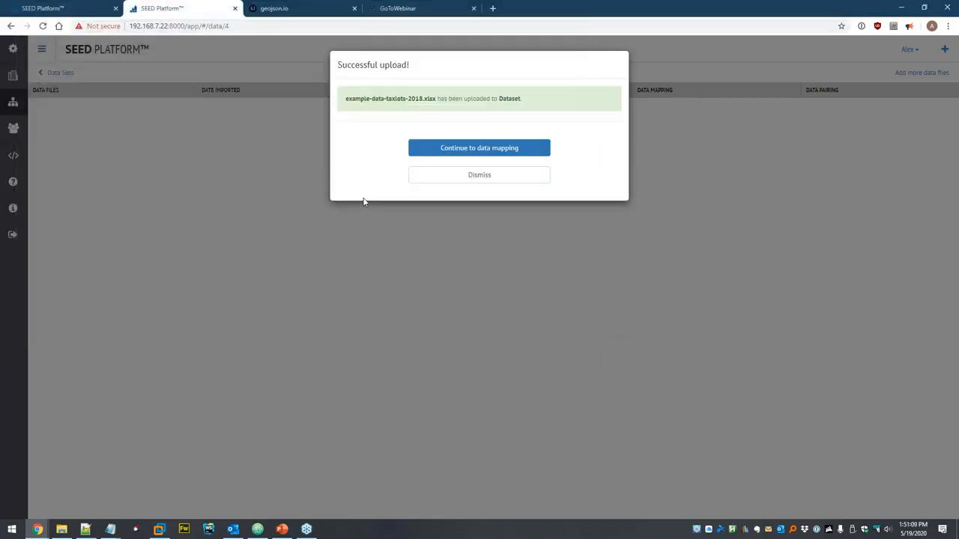
{"action": "left_click", "coordinate": [484, 148]}
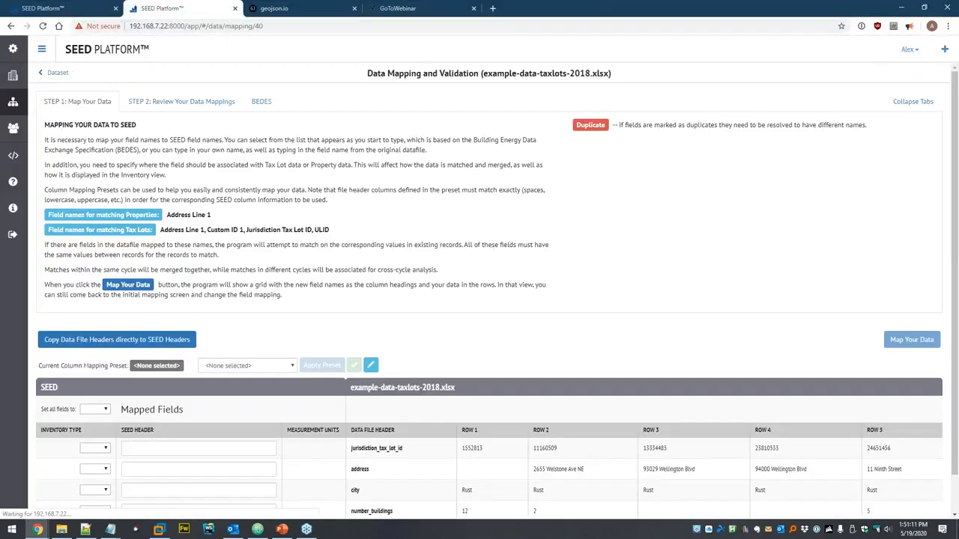
- Copy the file headers and map row 1 as Tax Lot field Jurisdiction Tax Lot ID
{"action": "scroll", "coordinate": [228, 342], "scroll_direction": "down", "scroll_amount": 2}
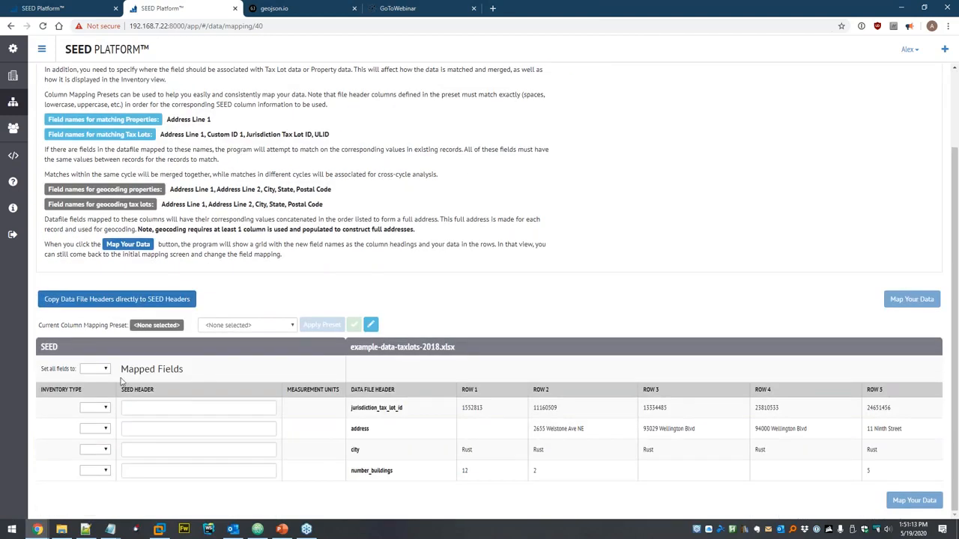
{"action": "left_click", "coordinate": [94, 299]}
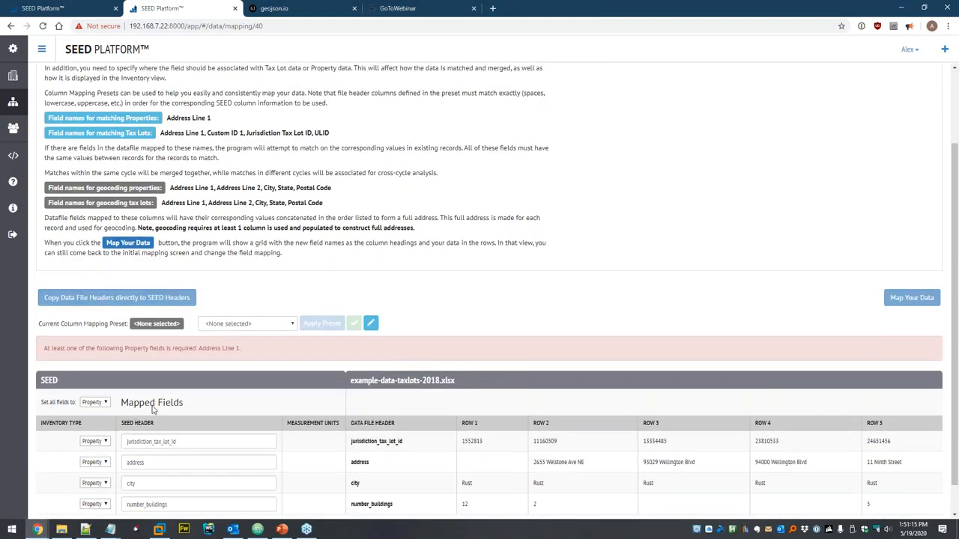
{"action": "scroll", "coordinate": [152, 408], "scroll_direction": "down", "scroll_amount": 1}
{"action": "left_click", "coordinate": [95, 409]}
{"action": "left_click", "coordinate": [94, 426]}
{"action": "double_click", "coordinate": [136, 440]}
{"action": "scroll", "coordinate": [221, 382], "scroll_direction": "down", "scroll_amount": 1}
{"action": "type", "text": "juris"}
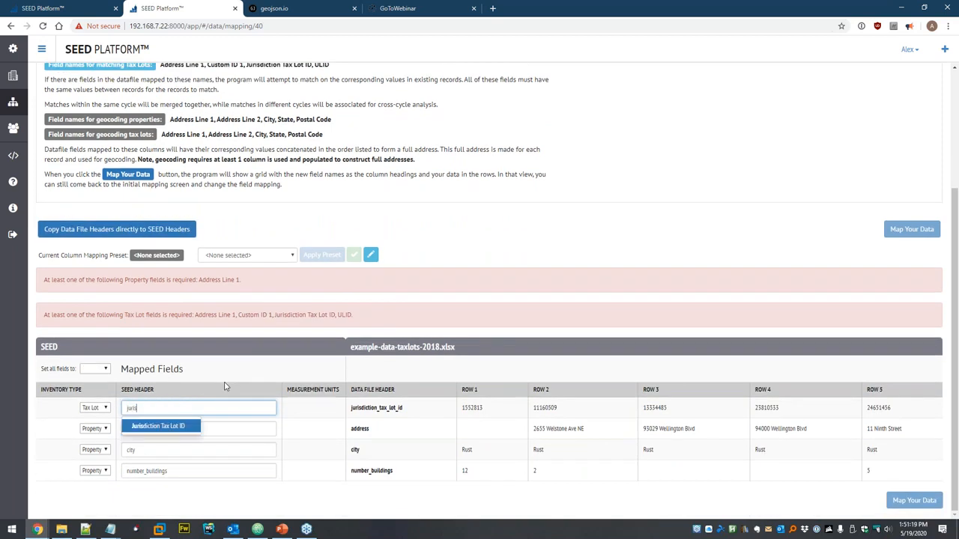
{"action": "key", "text": "Return"}
- Map the address, city and number_buildings columns to Address Line 1, City and Building Count
{"action": "double_click", "coordinate": [124, 429]}
{"action": "type", "text": "add"}
{"action": "key", "text": "Return"}
{"action": "key", "text": "Tab"}
{"action": "key", "text": "Tab"}
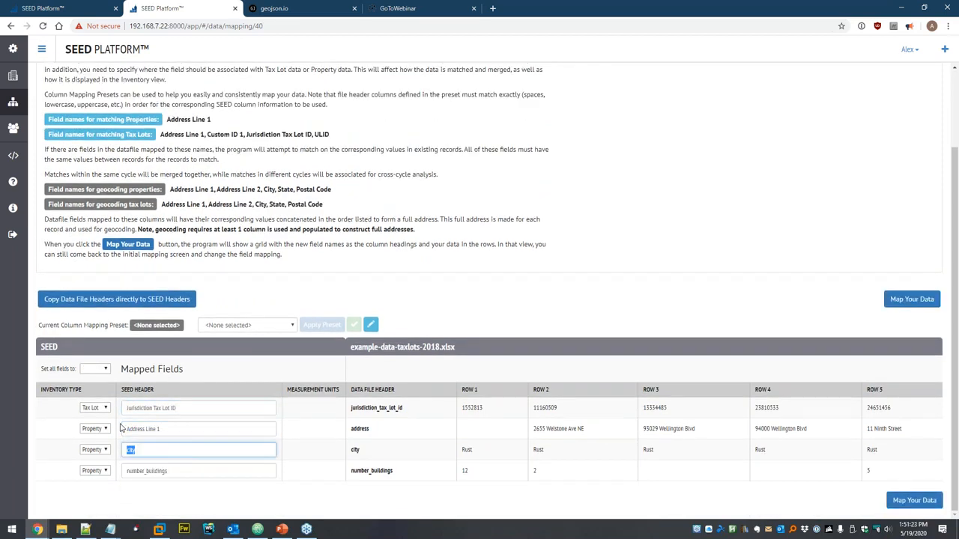
{"action": "type", "text": "c"}
{"action": "key", "text": "Down"}
{"action": "key", "text": "Down"}
{"action": "key", "text": "Return"}
{"action": "key", "text": "Tab"}
{"action": "key", "text": "Tab"}
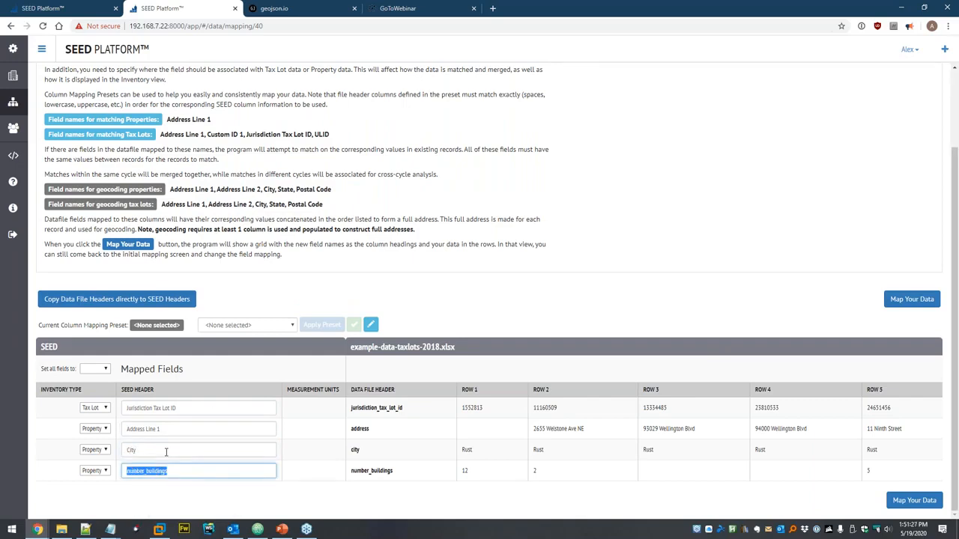
{"action": "key", "text": "BackSpace"}
{"action": "type", "text": "b"}
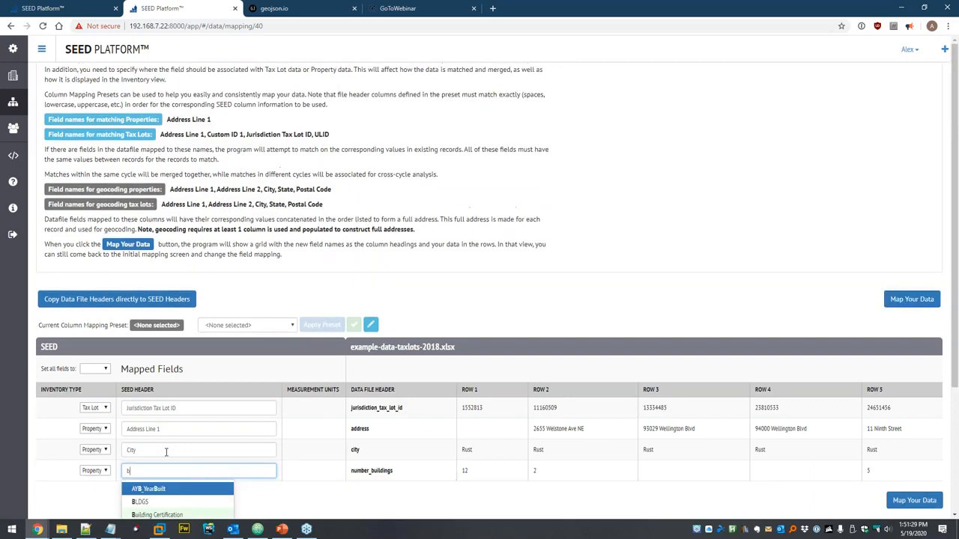
{"action": "scroll", "coordinate": [225, 374], "scroll_direction": "down", "scroll_amount": 3}
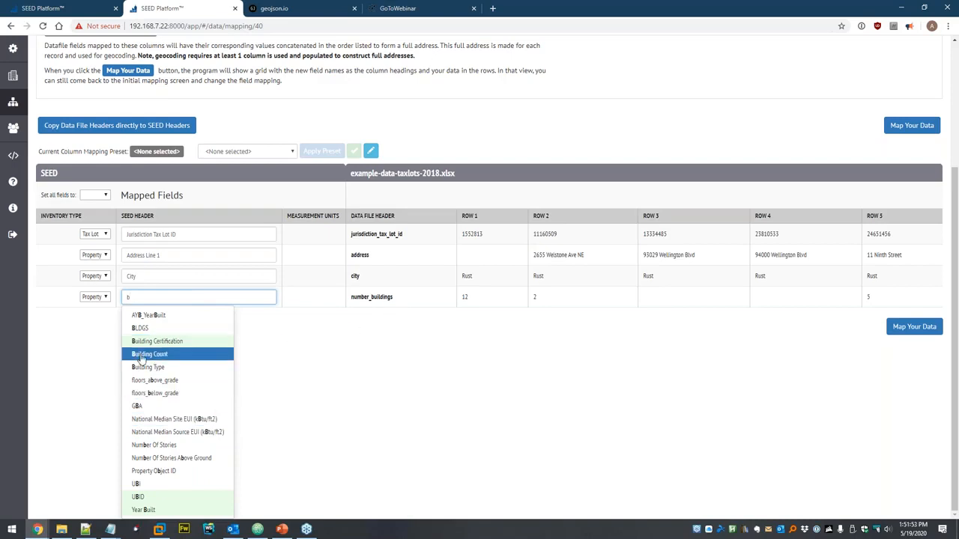
{"action": "left_click", "coordinate": [178, 357]}
{"action": "left_click", "coordinate": [248, 374]}
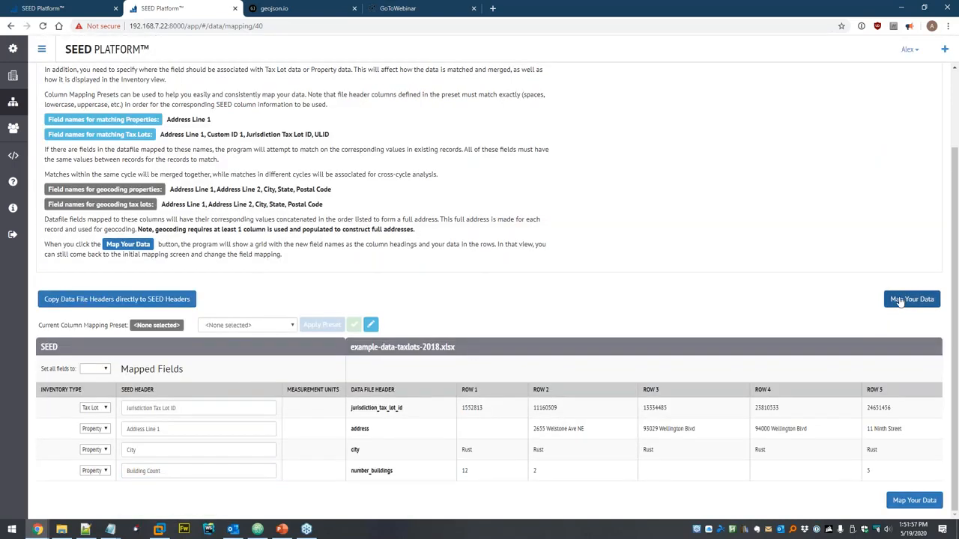
- Create a column mapping preset called 'Linking' from the current 2018 tax lot mapping
{"action": "left_click", "coordinate": [255, 328]}
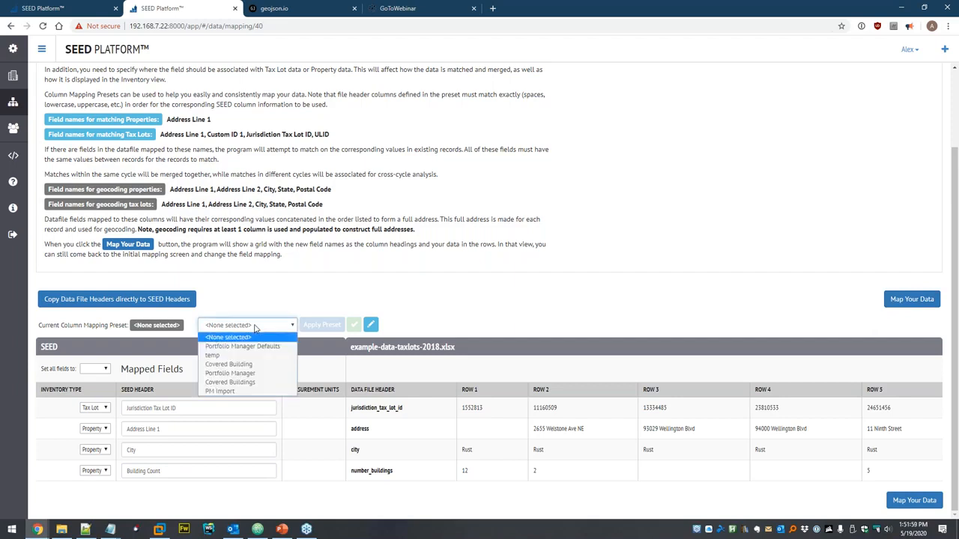
{"action": "left_click", "coordinate": [301, 298]}
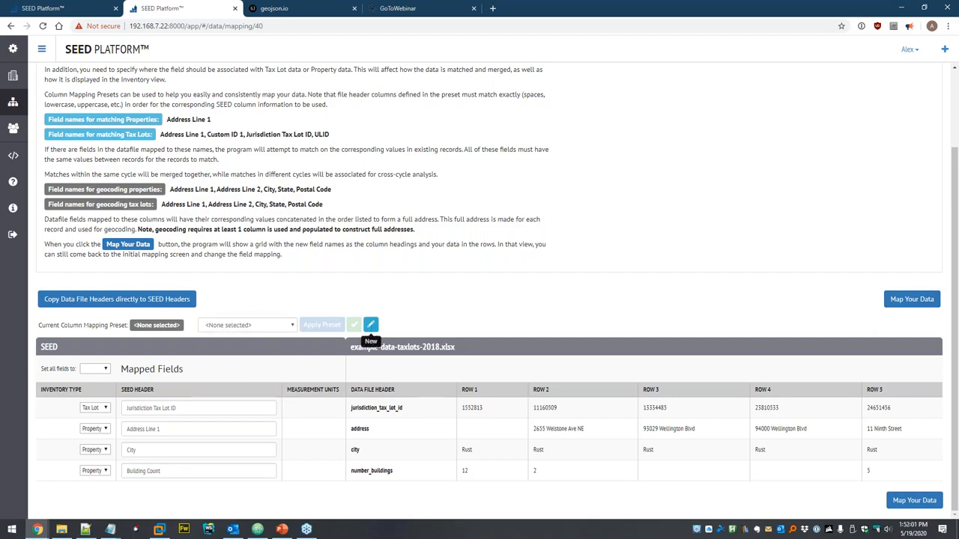
{"action": "left_click", "coordinate": [370, 324]}
{"action": "type", "text": "Linkin"}
{"action": "key", "text": "Escape"}
{"action": "left_click", "coordinate": [370, 325]}
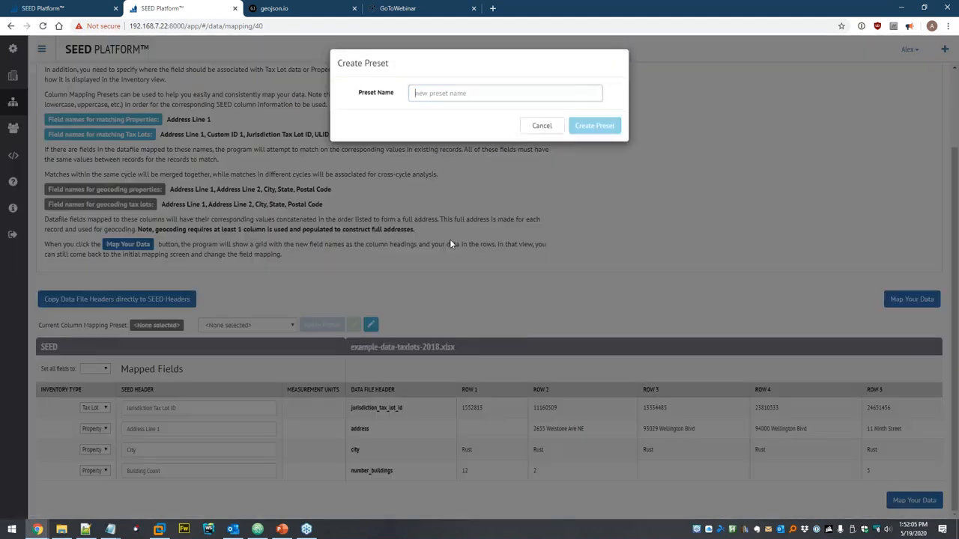
{"action": "type", "text": "Linking"}
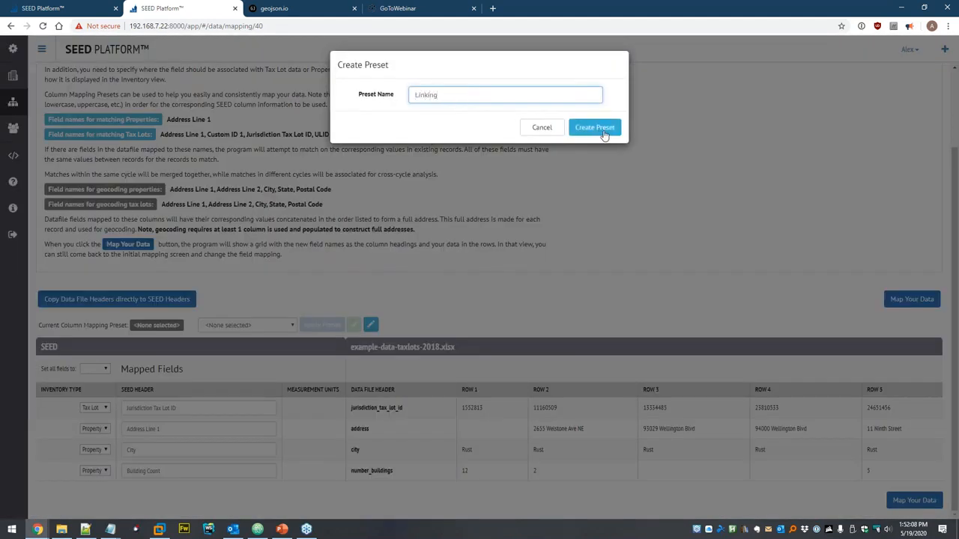
{"action": "left_click", "coordinate": [603, 128]}
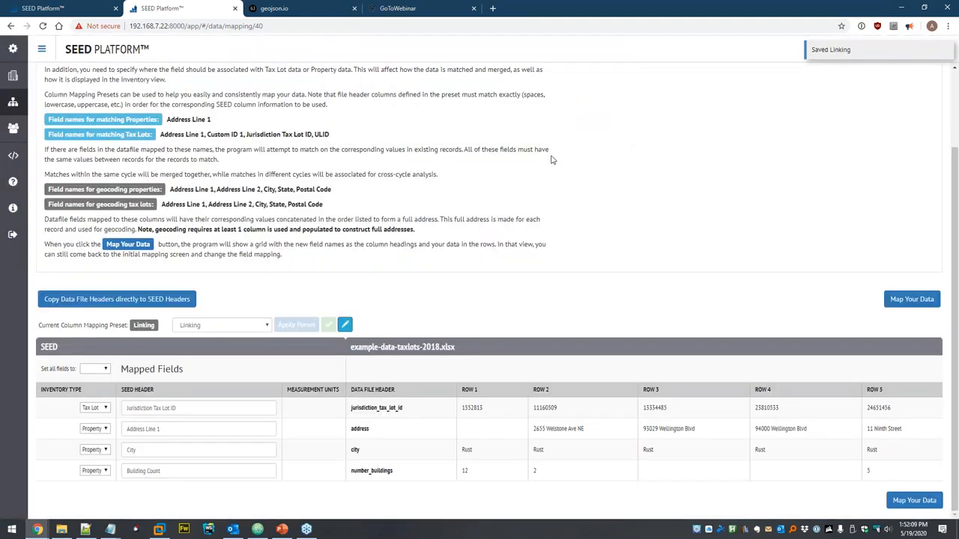
- Apply and save the 2018 tax lot mappings, then confirm matching to import 9 properties and 8 tax lots
{"action": "left_click", "coordinate": [908, 300]}
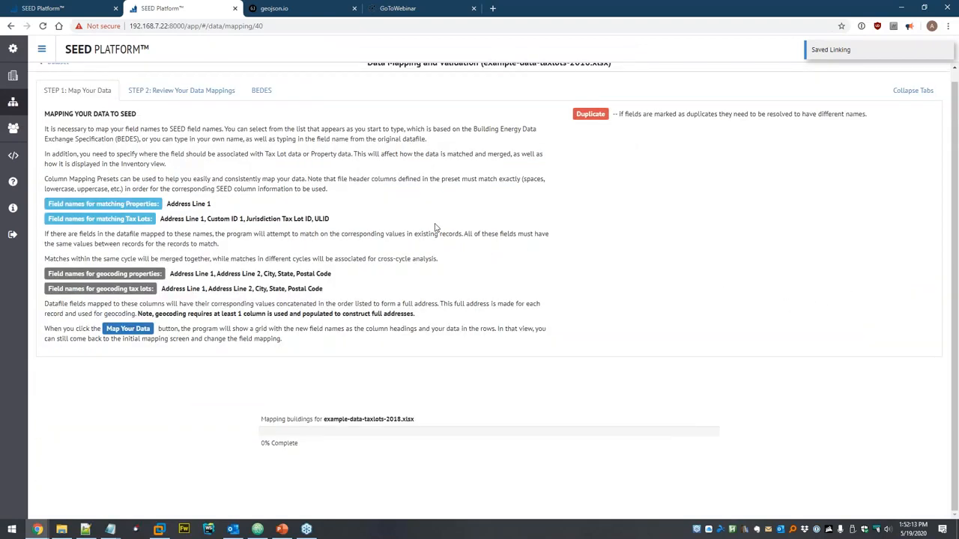
{"action": "scroll", "coordinate": [496, 227], "scroll_direction": "down", "scroll_amount": 4}
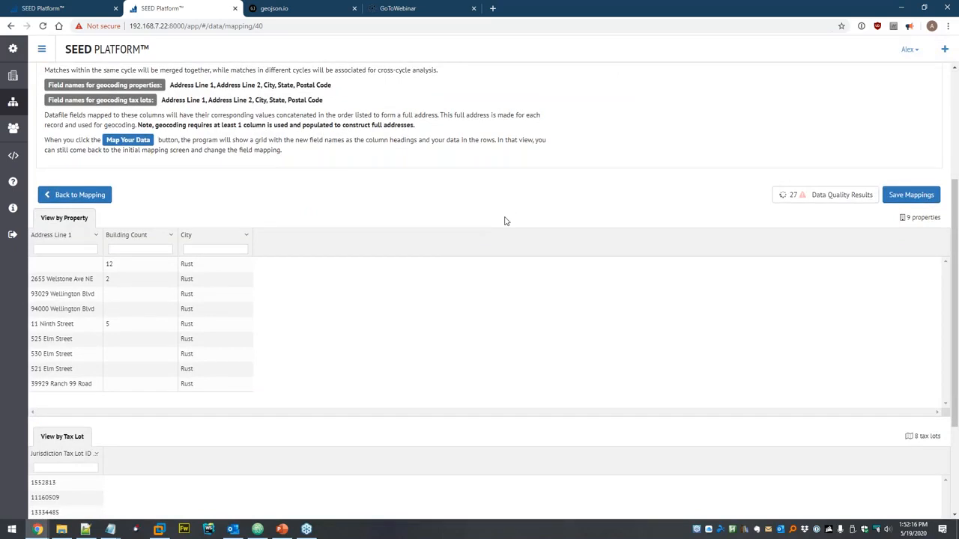
{"action": "scroll", "coordinate": [505, 221], "scroll_direction": "down", "scroll_amount": 2}
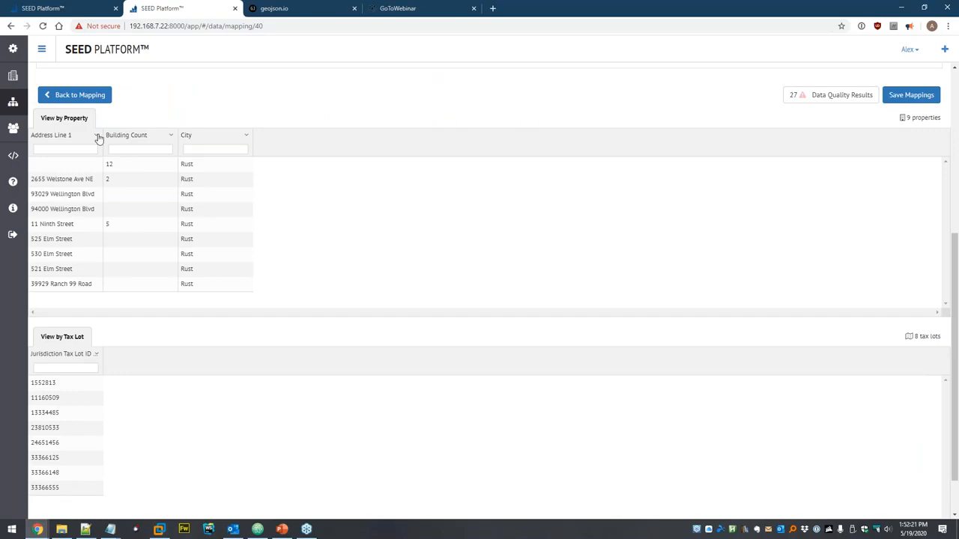
{"action": "left_click", "coordinate": [913, 102]}
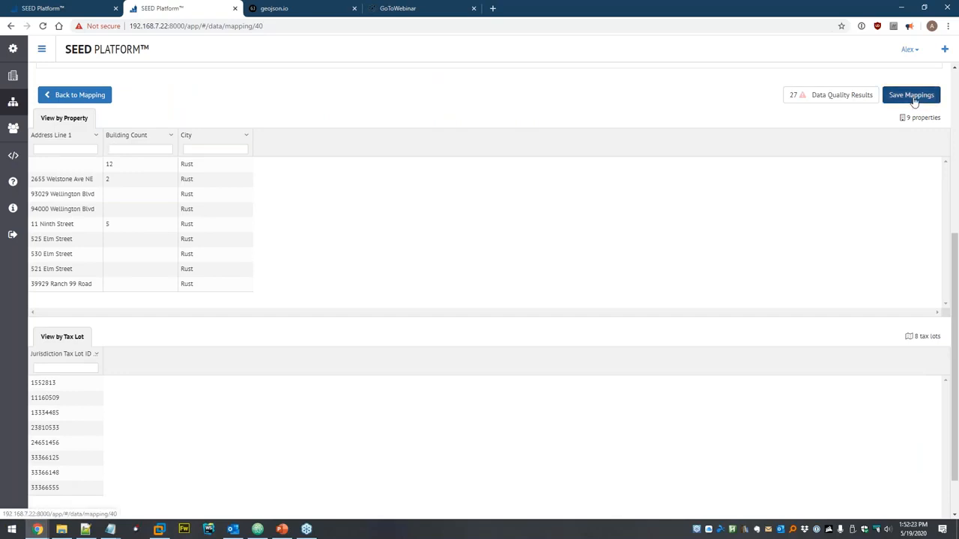
{"action": "left_click", "coordinate": [524, 158]}
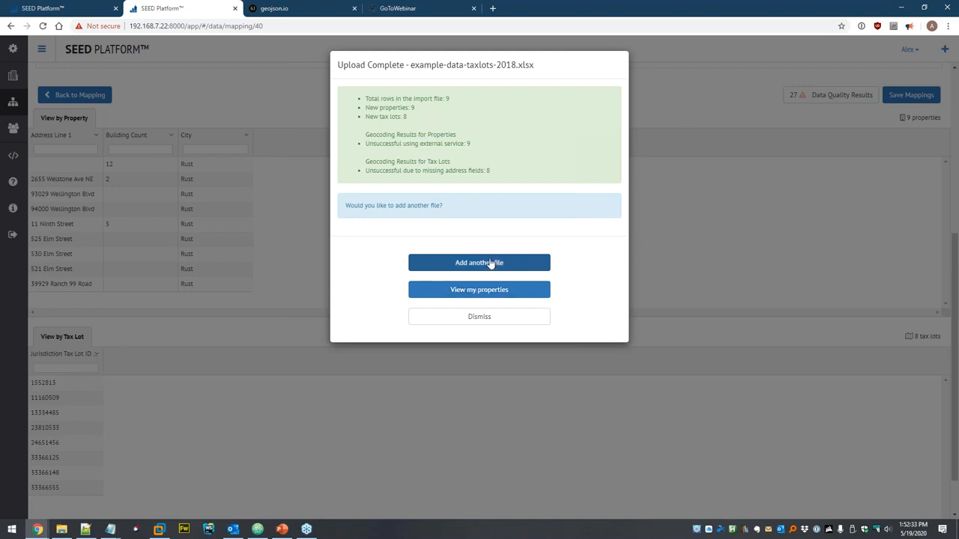
{"action": "left_click", "coordinate": [448, 290]}
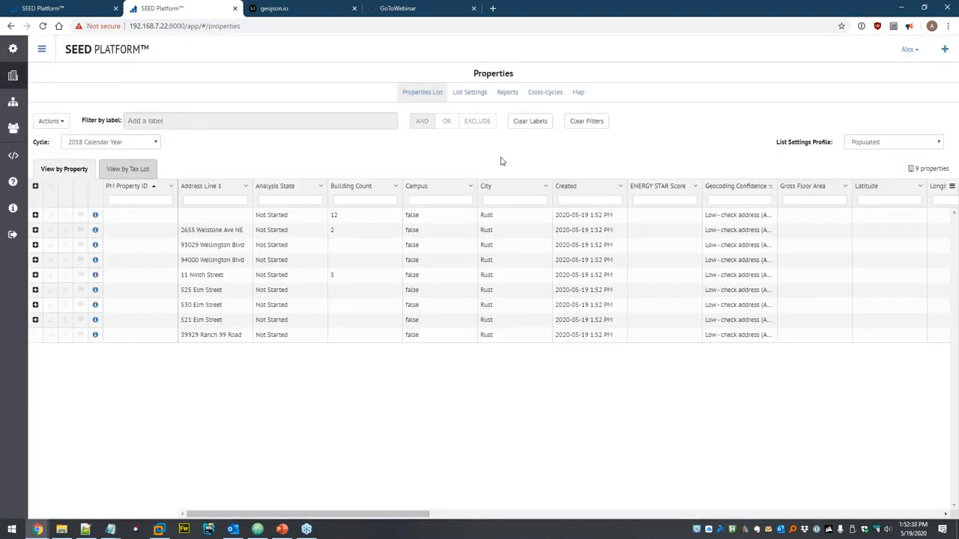
- Compare the tax lot and property views, check the empty 2019 Calendar Year cycle, then return to data sets
{"action": "left_click", "coordinate": [132, 169]}
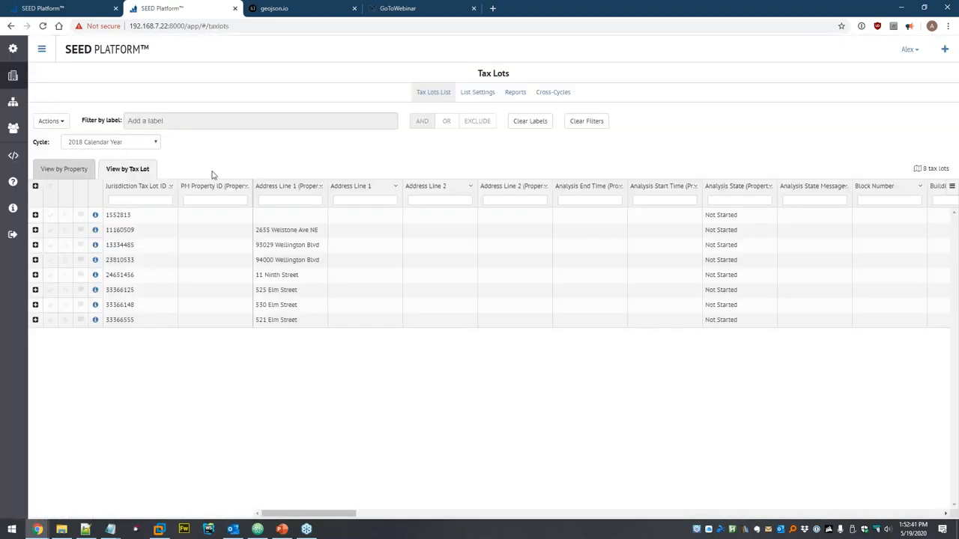
{"action": "left_click", "coordinate": [66, 171]}
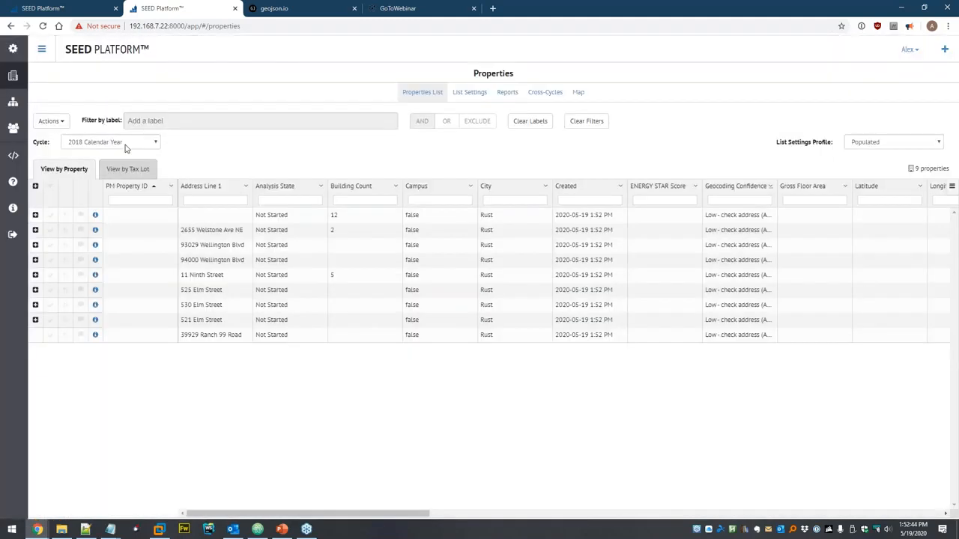
{"action": "left_click", "coordinate": [119, 143]}
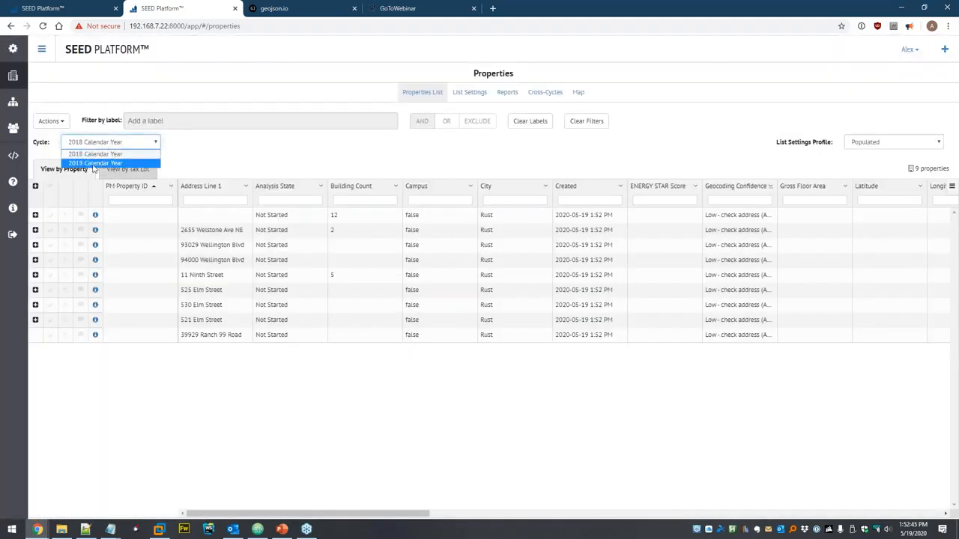
{"action": "left_click", "coordinate": [93, 165]}
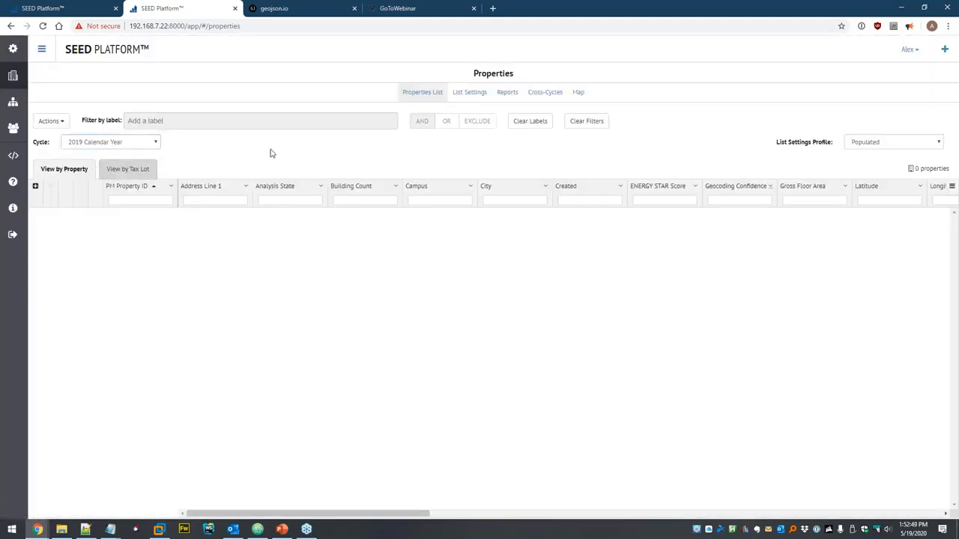
{"action": "left_click", "coordinate": [13, 102]}
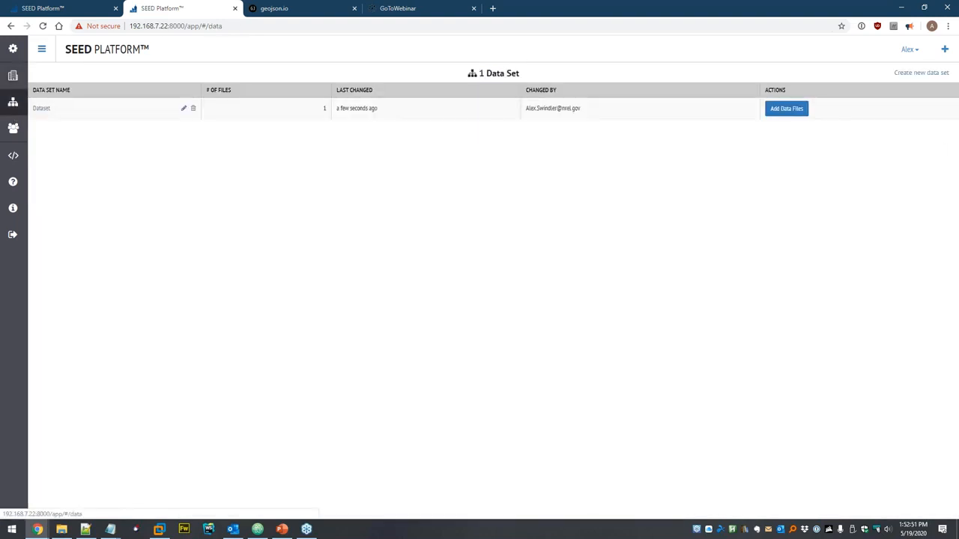
- Upload example-data-taxlots-2019.xlsx to the 2019 Calendar Year Dataset and reach its data mapping page
{"action": "left_click", "coordinate": [41, 109]}
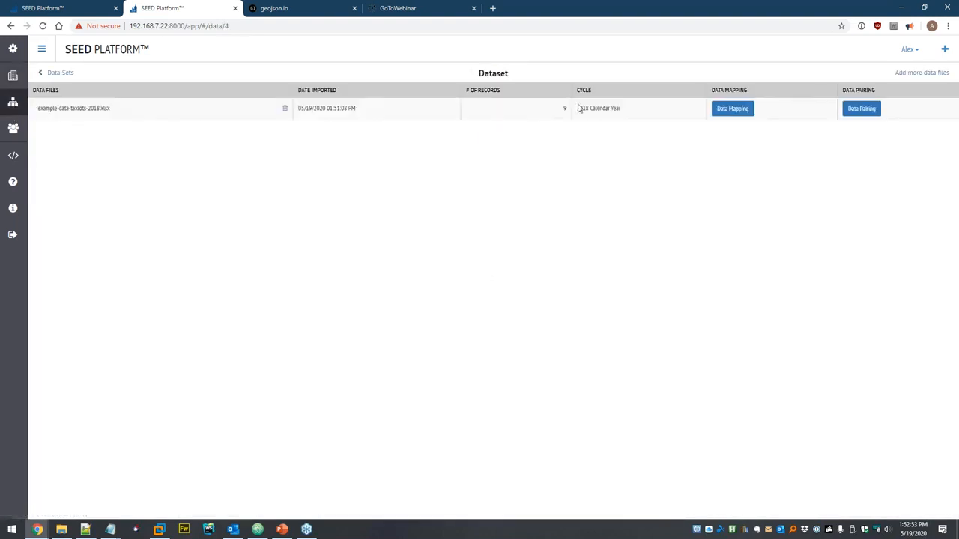
{"action": "left_click", "coordinate": [907, 73]}
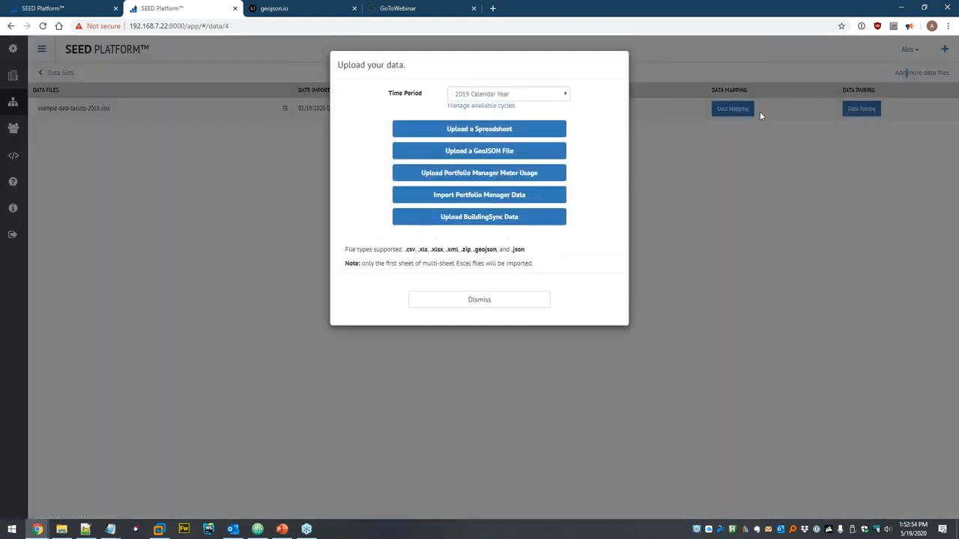
{"action": "left_click", "coordinate": [477, 129]}
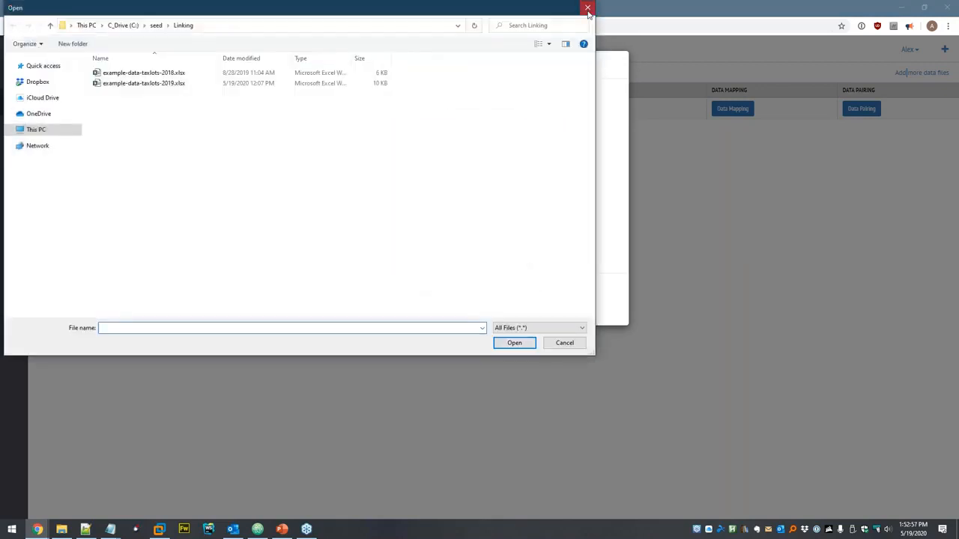
{"action": "left_click", "coordinate": [588, 9]}
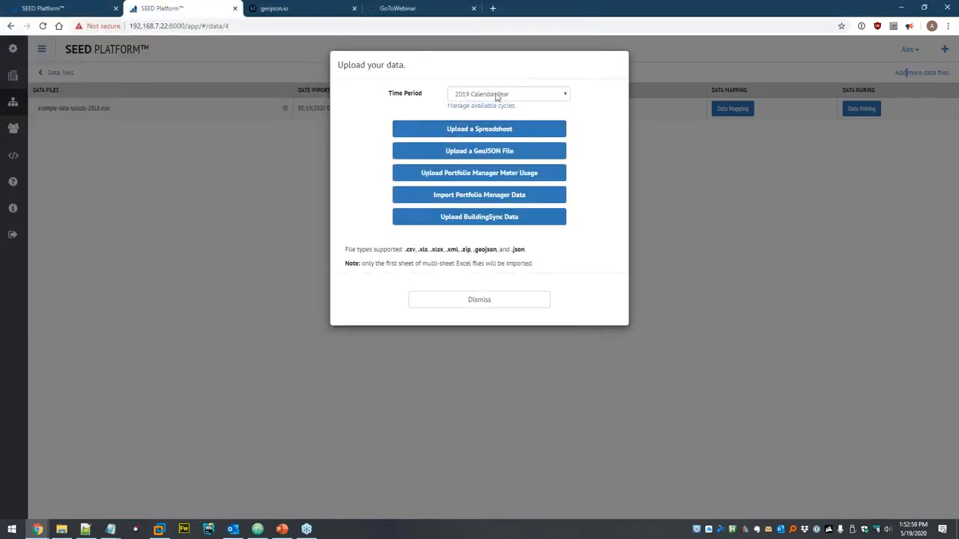
{"action": "left_click", "coordinate": [479, 131]}
{"action": "left_click", "coordinate": [165, 86]}
{"action": "left_click", "coordinate": [503, 342]}
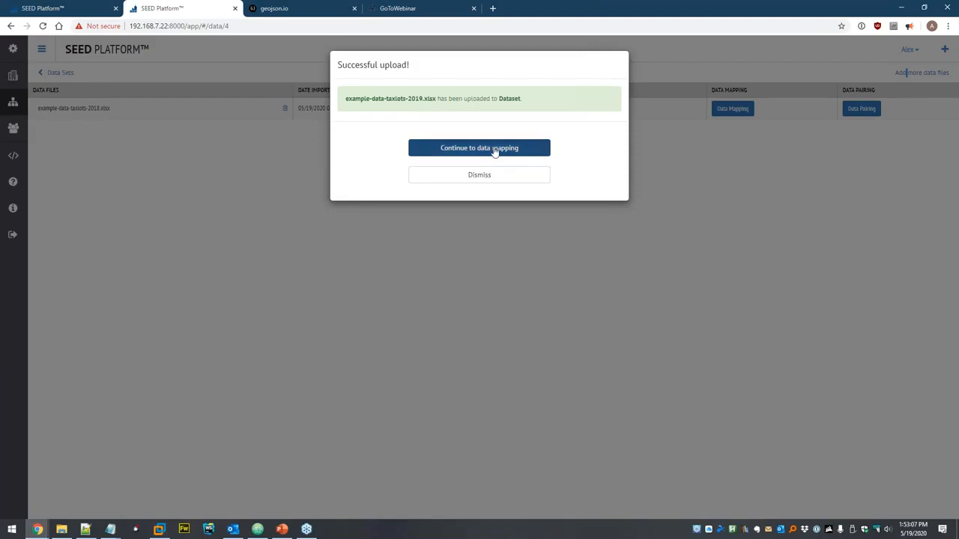
{"action": "left_click", "coordinate": [495, 149]}
{"action": "left_click", "coordinate": [264, 421]}
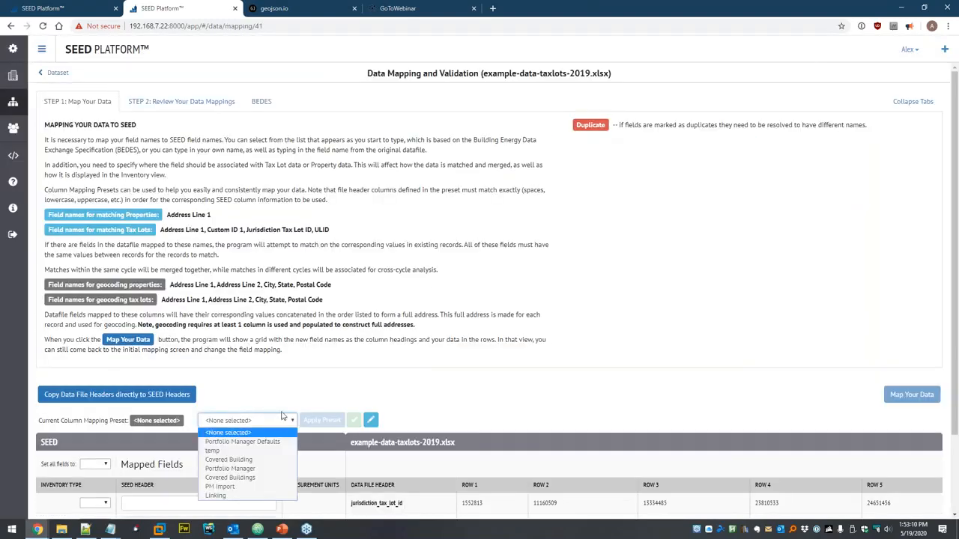
- Apply the 'Linking' preset to the 2019 columns, save and match them, then view the imported properties
{"action": "left_click", "coordinate": [233, 496]}
{"action": "left_click", "coordinate": [324, 421]}
{"action": "scroll", "coordinate": [504, 311], "scroll_direction": "down", "scroll_amount": 2}
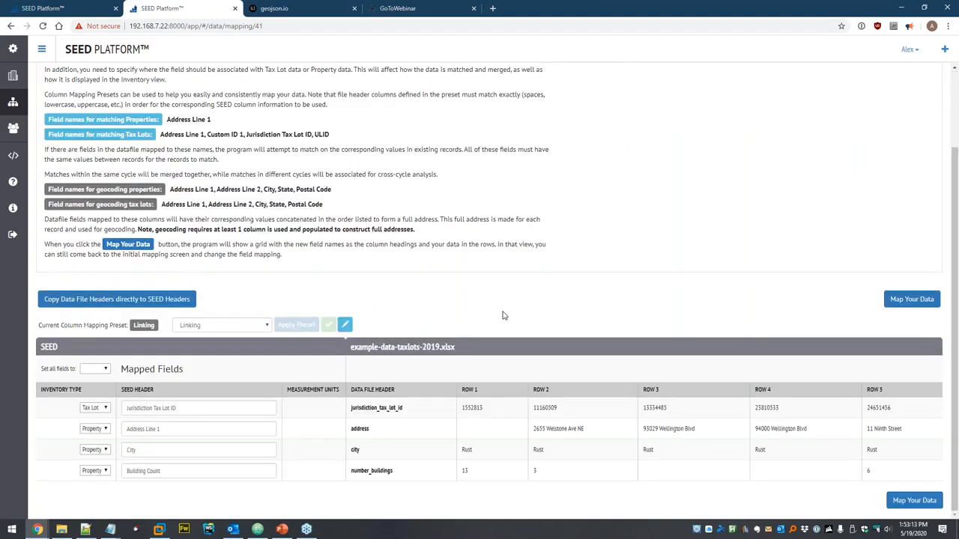
{"action": "left_click", "coordinate": [908, 298]}
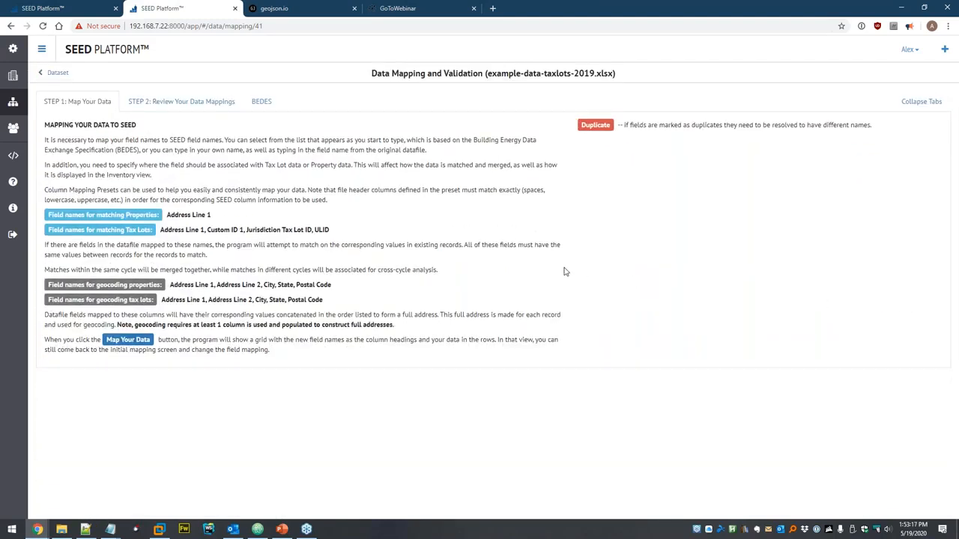
{"action": "scroll", "coordinate": [589, 267], "scroll_direction": "down", "scroll_amount": 3}
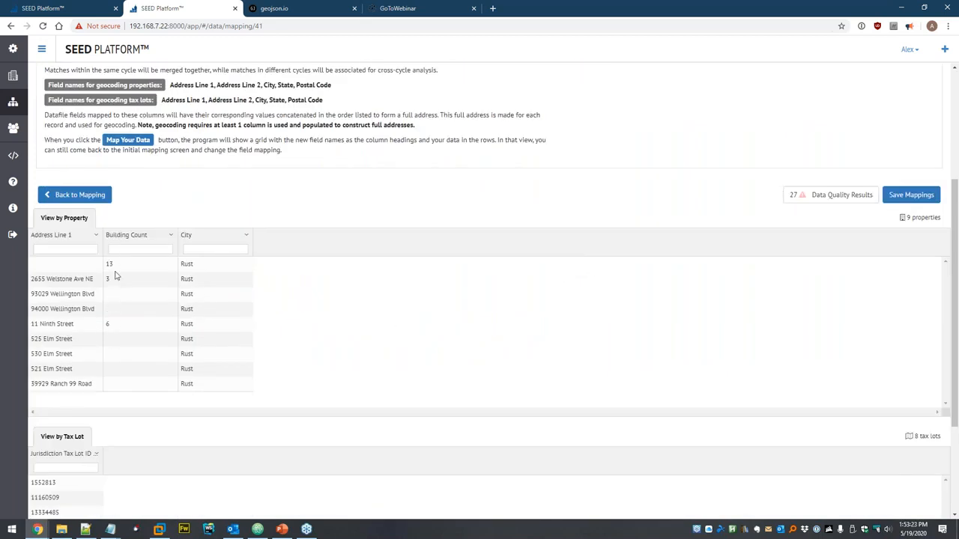
{"action": "left_click", "coordinate": [922, 196]}
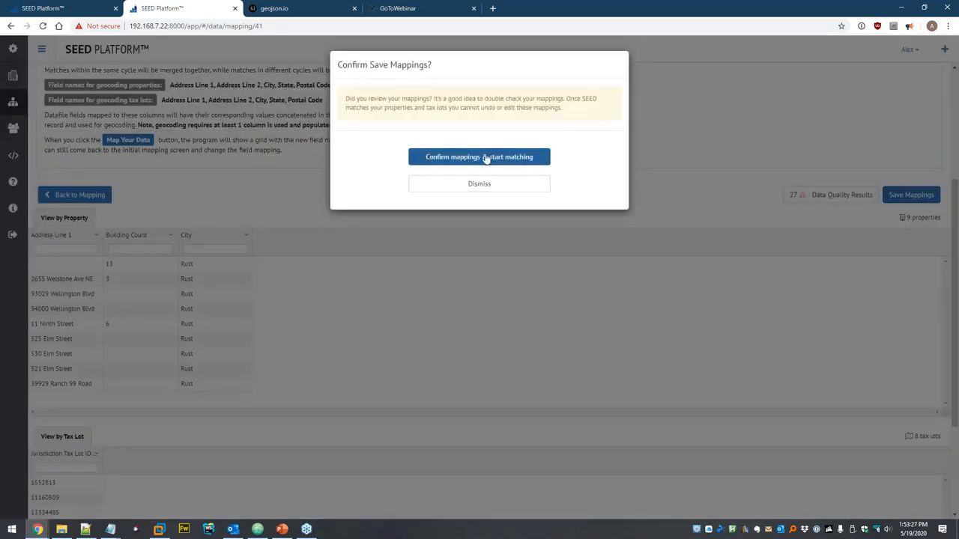
{"action": "left_click", "coordinate": [486, 158]}
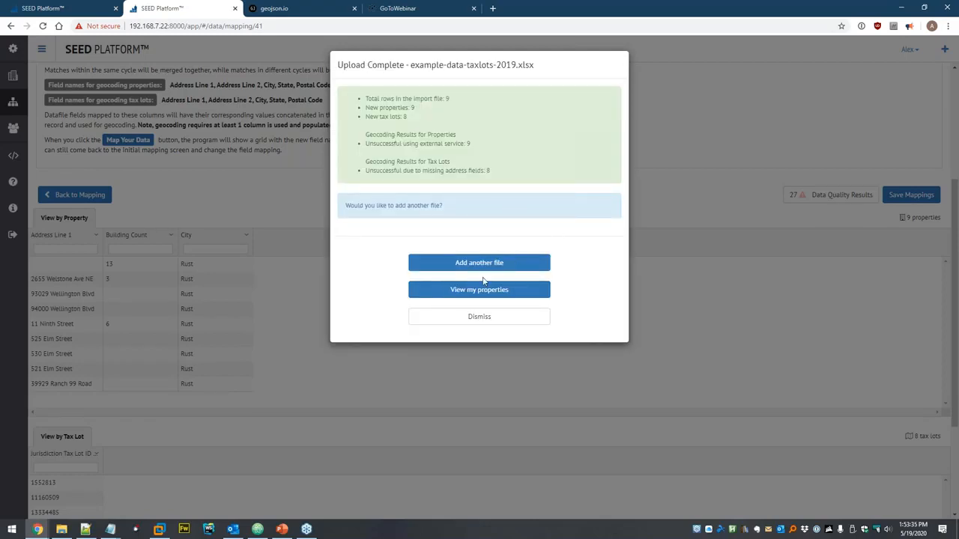
{"action": "left_click", "coordinate": [470, 292]}
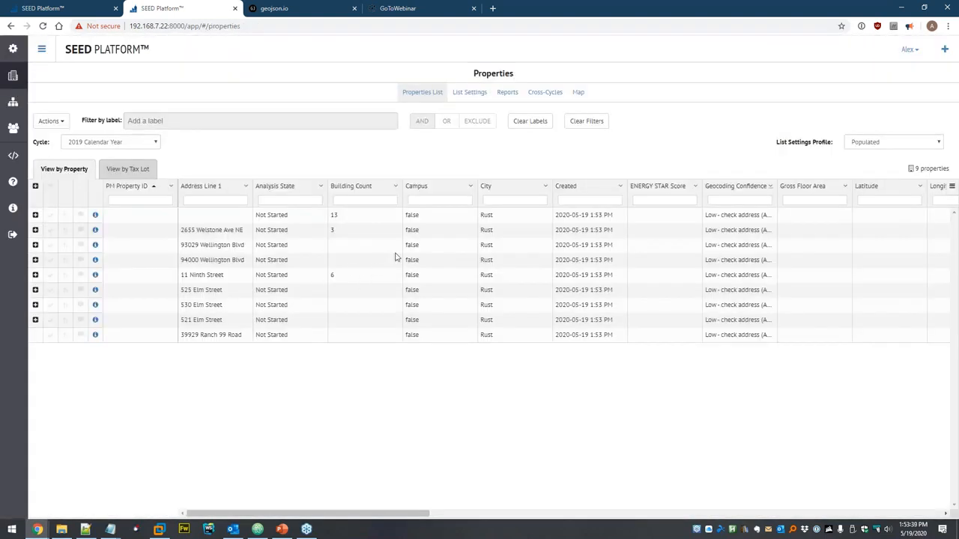
- Show the Cross-Cycles property view with the 2018 and 2019 Calendar Year cycles selected
{"action": "left_click", "coordinate": [545, 93]}
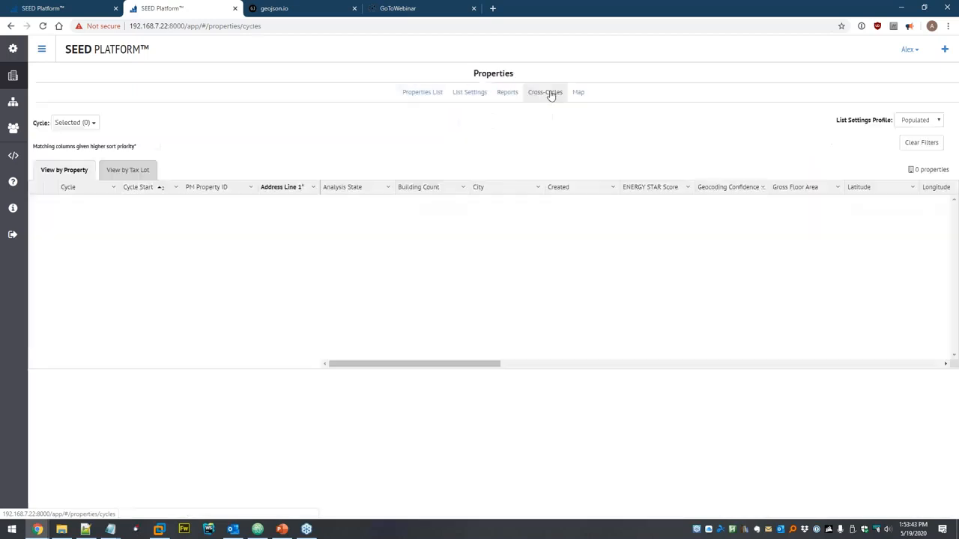
{"action": "left_click", "coordinate": [88, 123]}
{"action": "left_click", "coordinate": [105, 140]}
{"action": "left_click", "coordinate": [106, 158]}
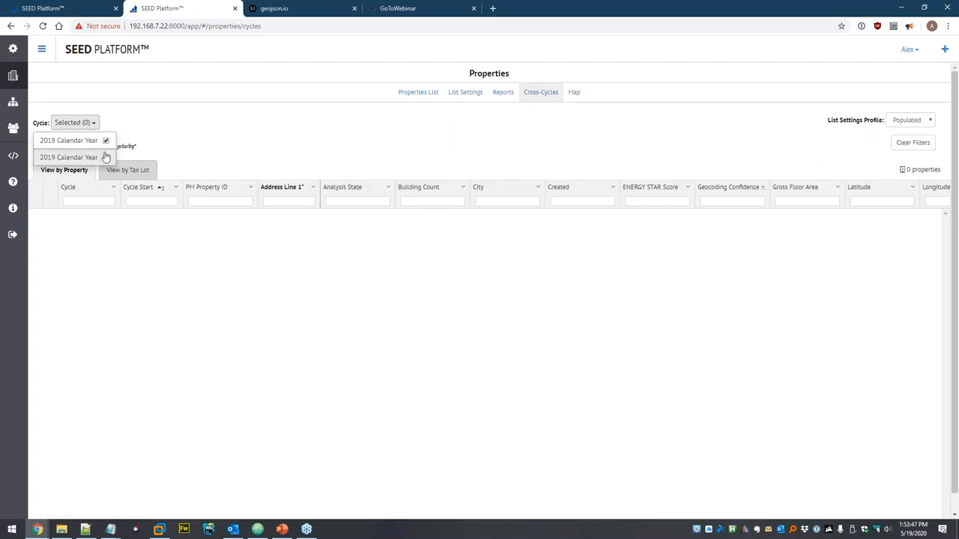
{"action": "left_click", "coordinate": [158, 145]}
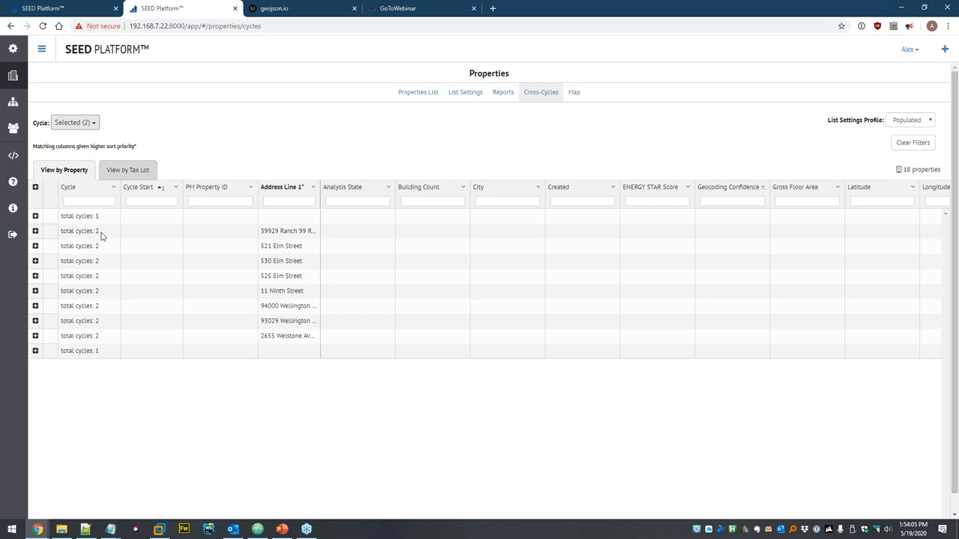
- Expand a linked property, filter Address Line 1 by '39929', then switch to the tax lot view
{"action": "left_click", "coordinate": [35, 231]}
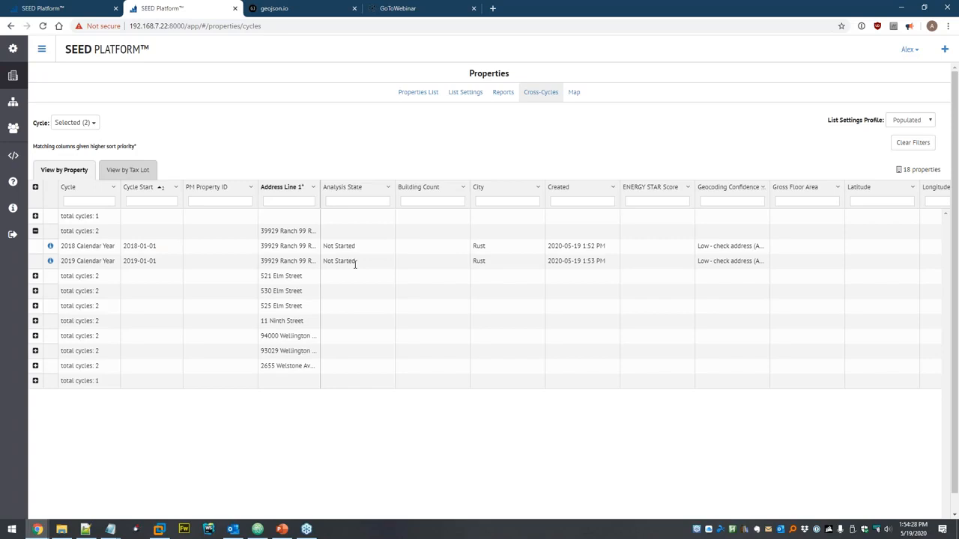
{"action": "type", "text": "39929"}
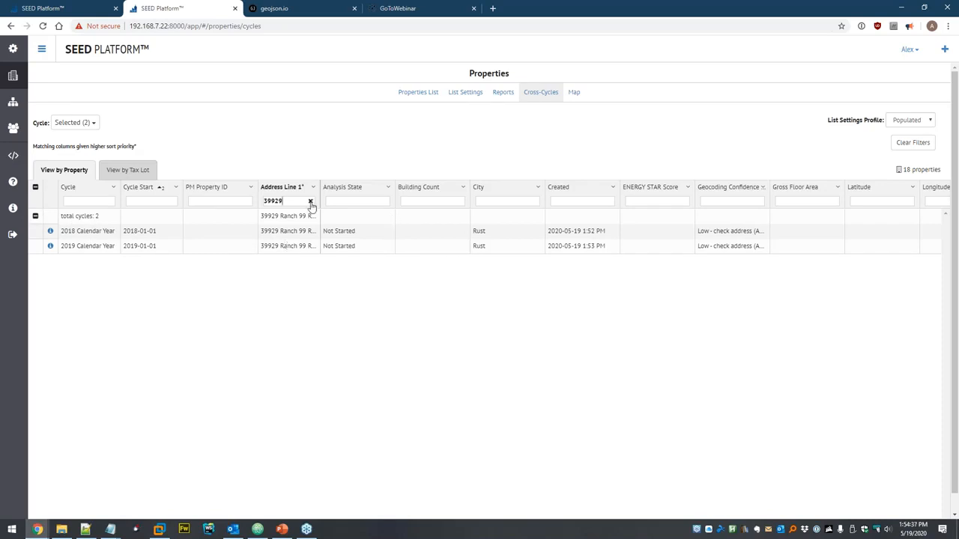
{"action": "left_click", "coordinate": [126, 171]}
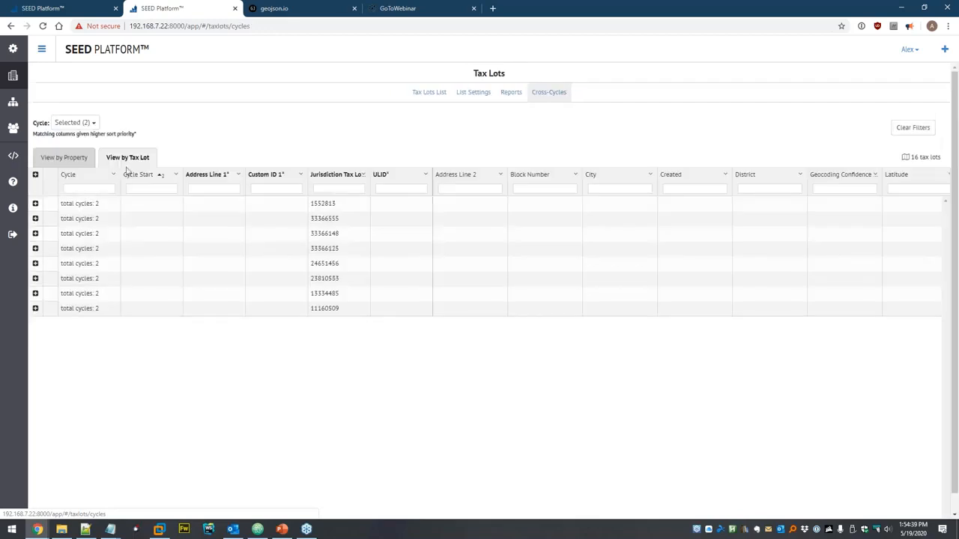
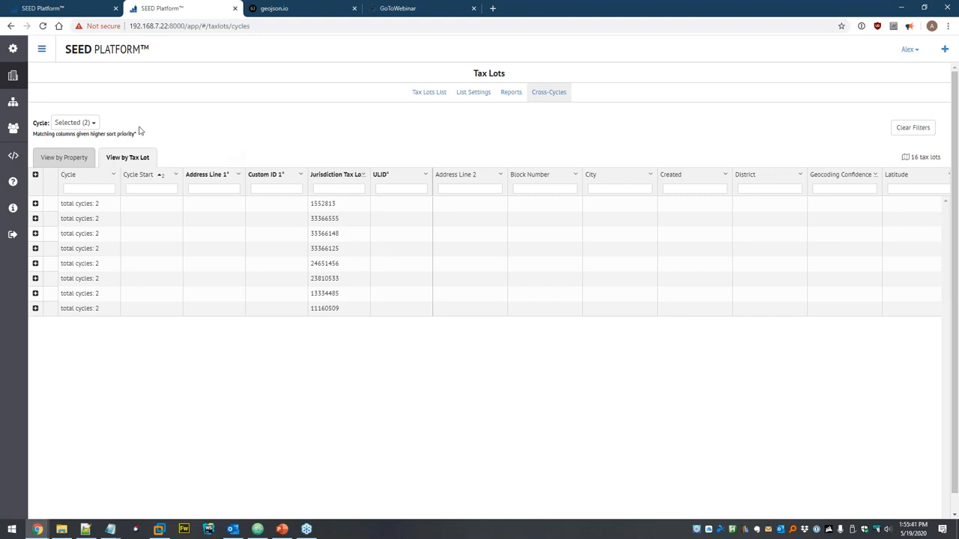
- Select the first two 2019 properties and preview merging them with reordered priority, then cancel
{"action": "left_click", "coordinate": [12, 76]}
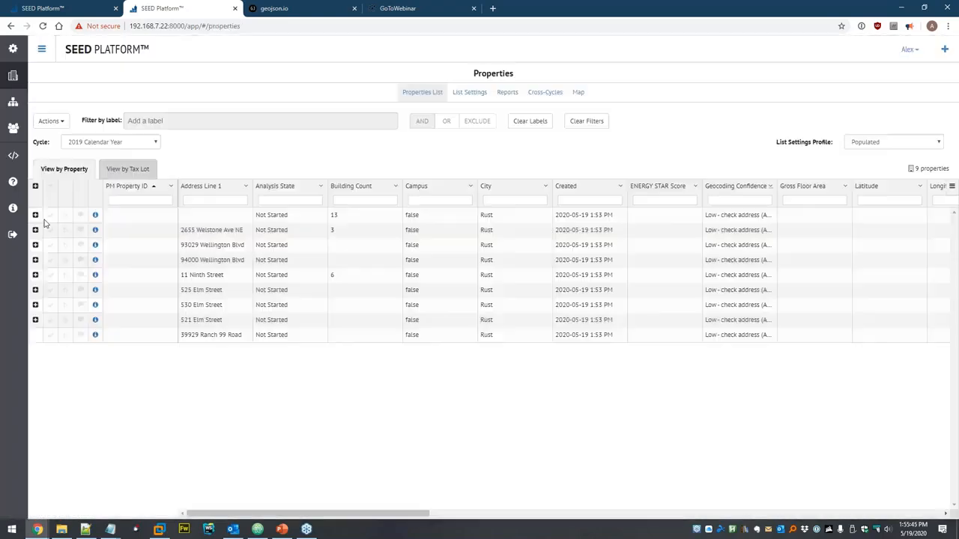
{"action": "left_click", "coordinate": [49, 215]}
{"action": "left_click", "coordinate": [50, 229]}
{"action": "left_click", "coordinate": [51, 121]}
{"action": "left_click", "coordinate": [66, 140]}
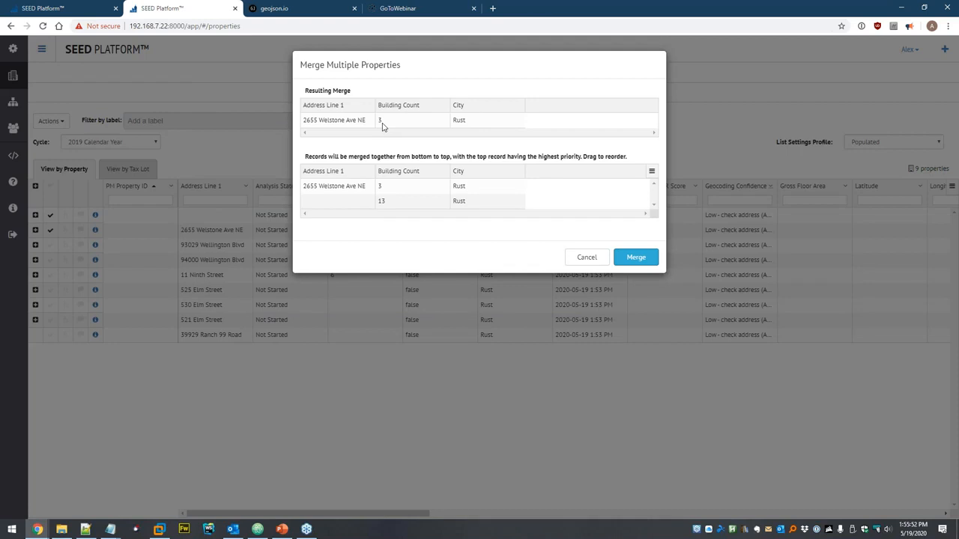
{"action": "left_click_drag", "start_coordinate": [362, 186], "coordinate": [396, 189]}
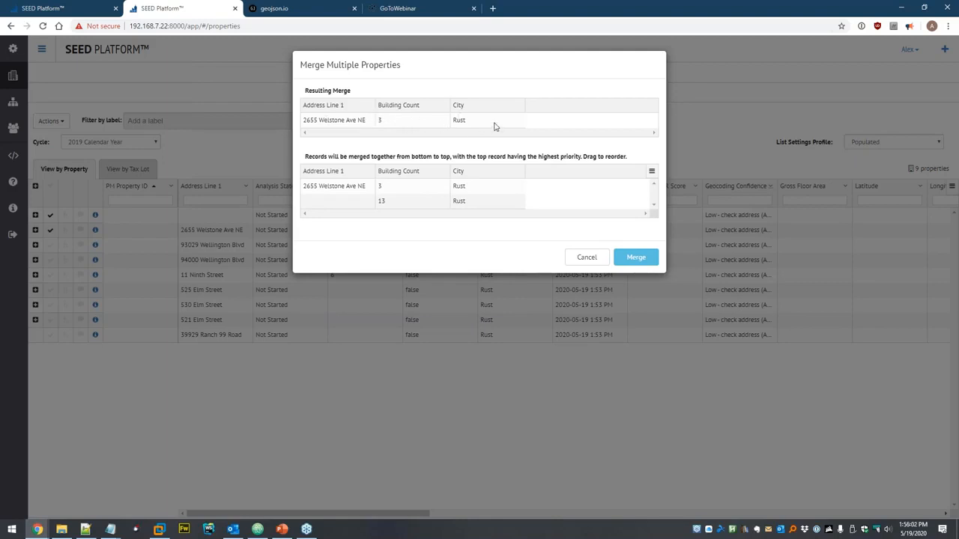
{"action": "left_click", "coordinate": [588, 258]}
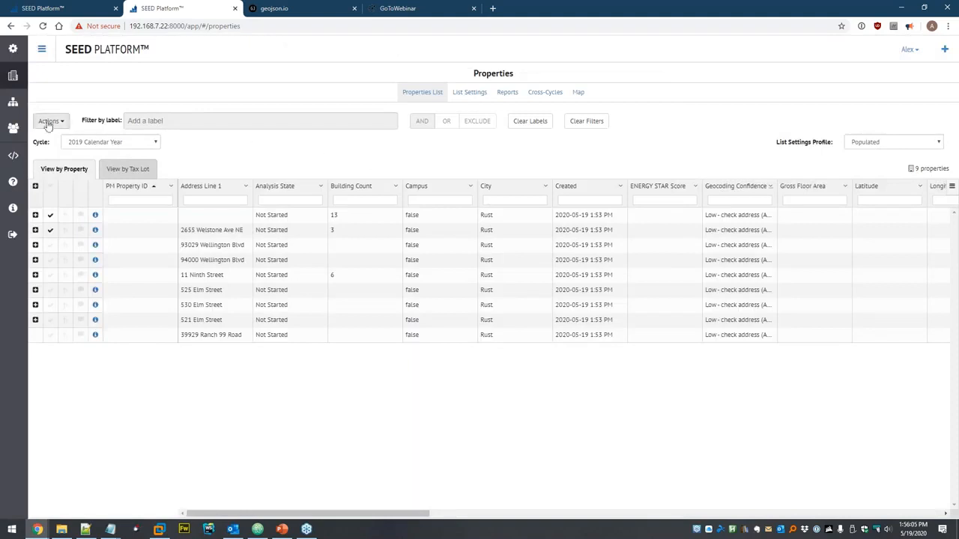
{"action": "left_click", "coordinate": [13, 102]}
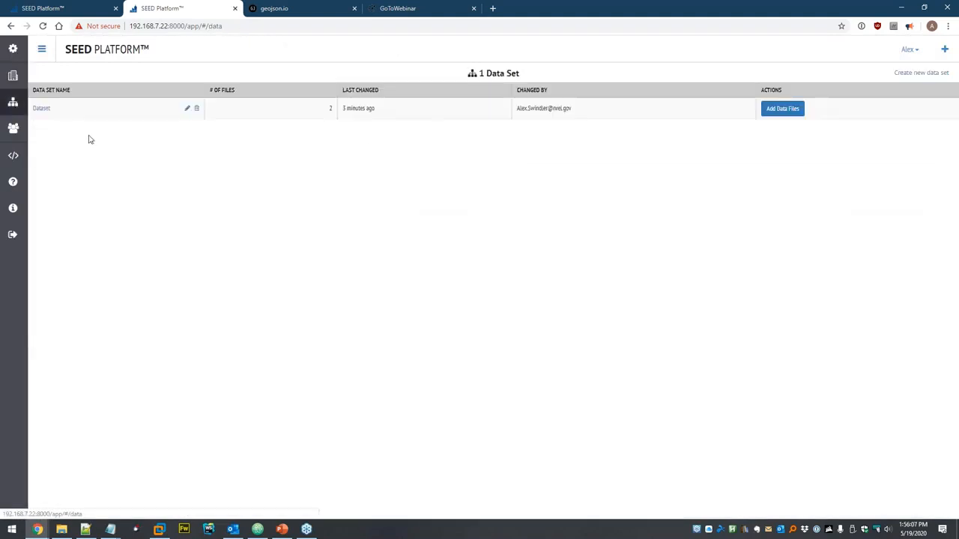
{"action": "left_click", "coordinate": [39, 109]}
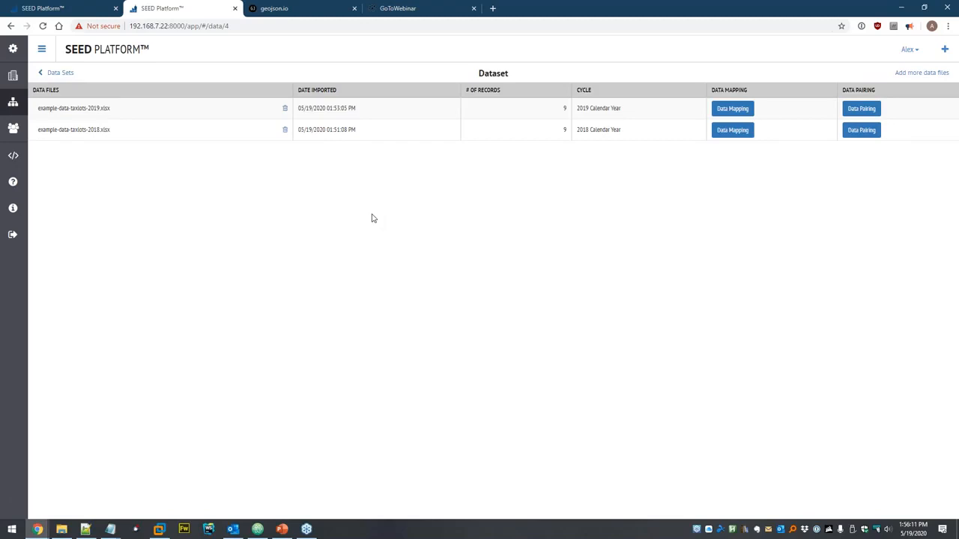
{"action": "left_click", "coordinate": [868, 110]}
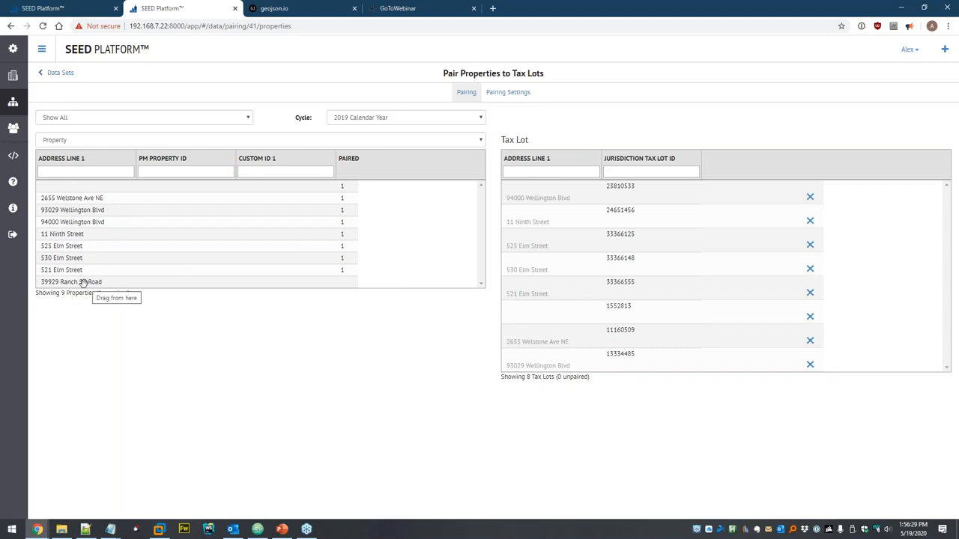
{"action": "left_click_drag", "start_coordinate": [82, 281], "coordinate": [547, 268]}
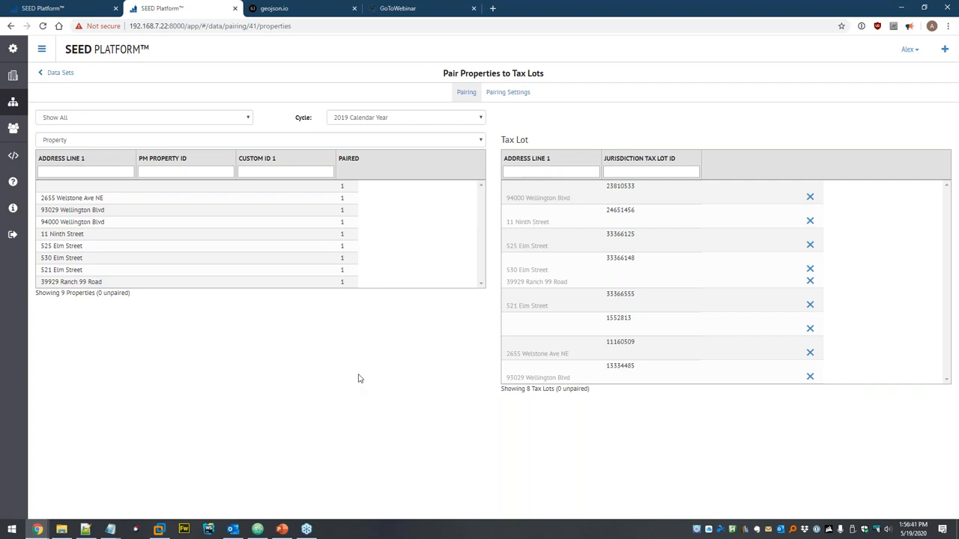
{"action": "left_click", "coordinate": [364, 117]}
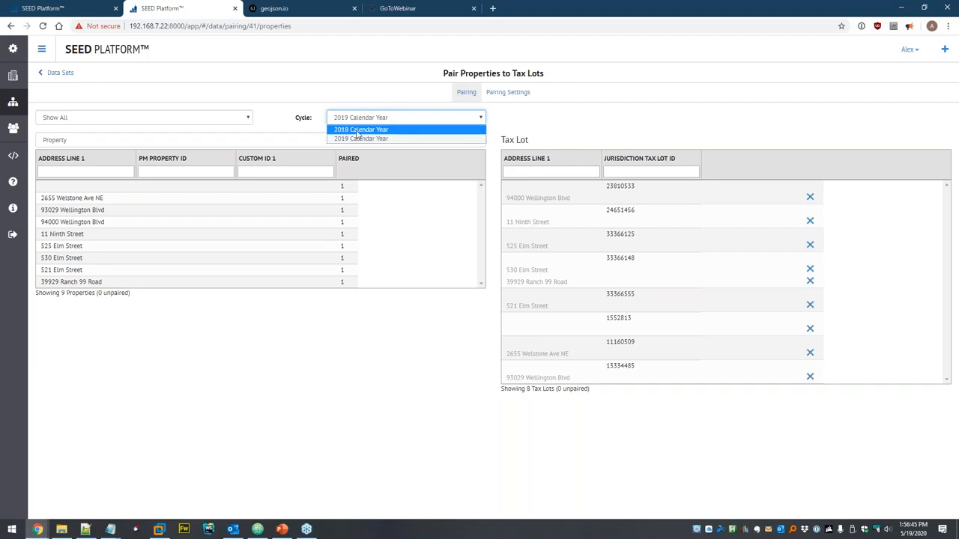
{"action": "left_click", "coordinate": [361, 130]}
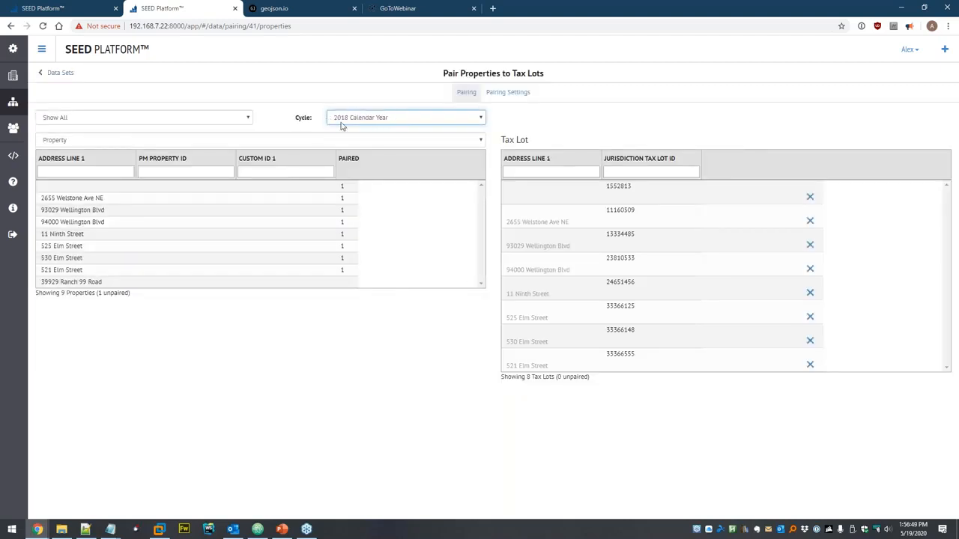
{"action": "left_click", "coordinate": [506, 93]}
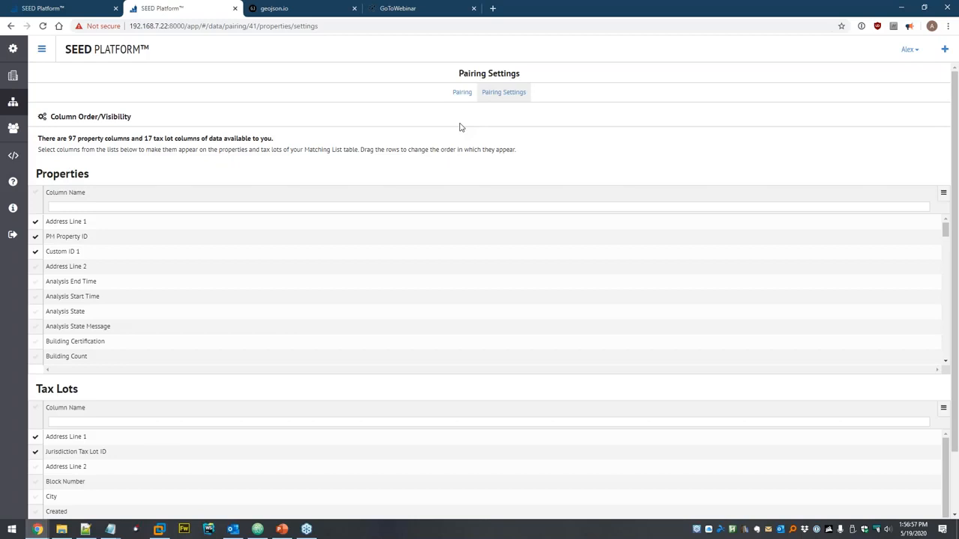
{"action": "scroll", "coordinate": [128, 314], "scroll_direction": "down", "scroll_amount": 2}
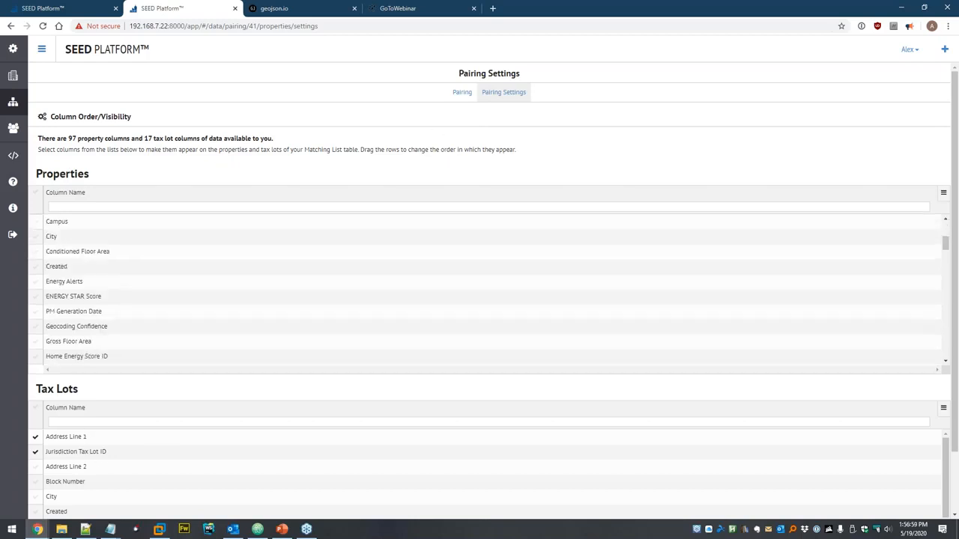
{"action": "scroll", "coordinate": [139, 438], "scroll_direction": "down", "scroll_amount": 5}
{"action": "scroll", "coordinate": [158, 443], "scroll_direction": "up", "scroll_amount": 5}
{"action": "scroll", "coordinate": [120, 255], "scroll_direction": "up", "scroll_amount": 4}
{"action": "scroll", "coordinate": [446, 103], "scroll_direction": "up", "scroll_amount": 1}
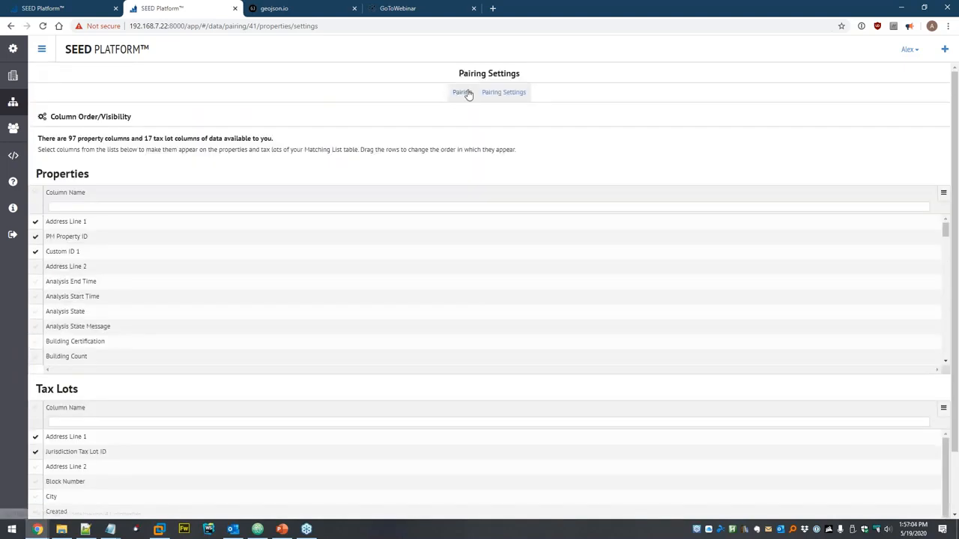
{"action": "left_click", "coordinate": [462, 92]}
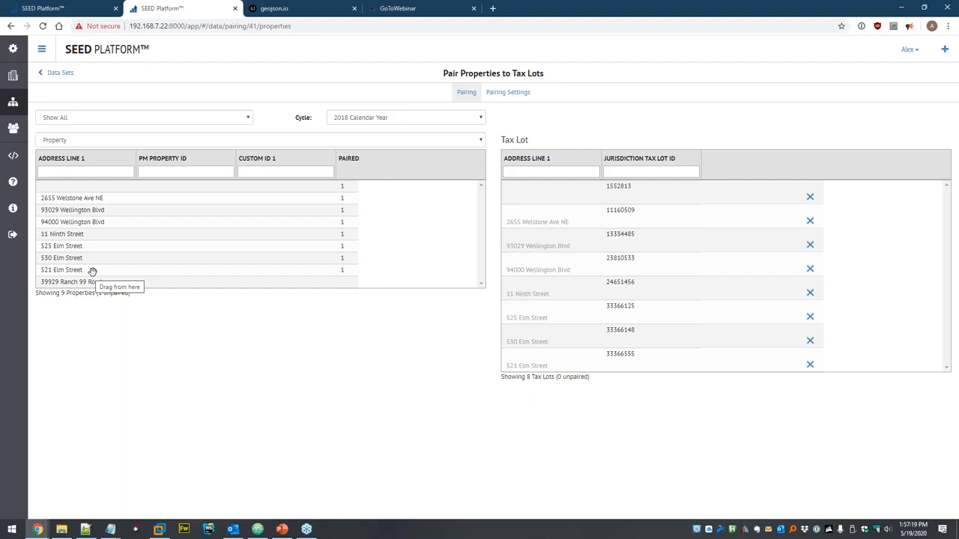
- Show the 2018 properties list and review Export Selected and grid export options, closing both unused
{"action": "left_click", "coordinate": [14, 101]}
{"action": "left_click", "coordinate": [12, 77]}
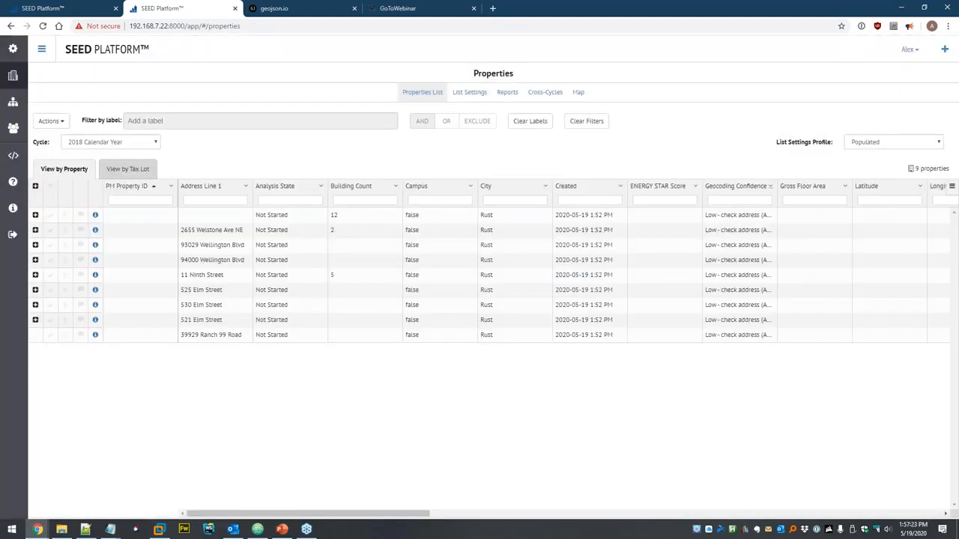
{"action": "left_click", "coordinate": [51, 122]}
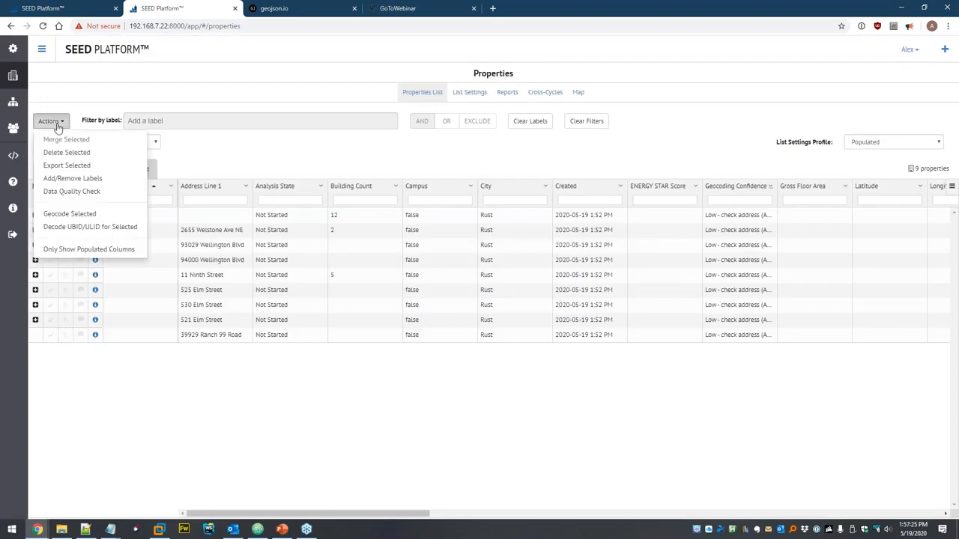
{"action": "left_click", "coordinate": [67, 166]}
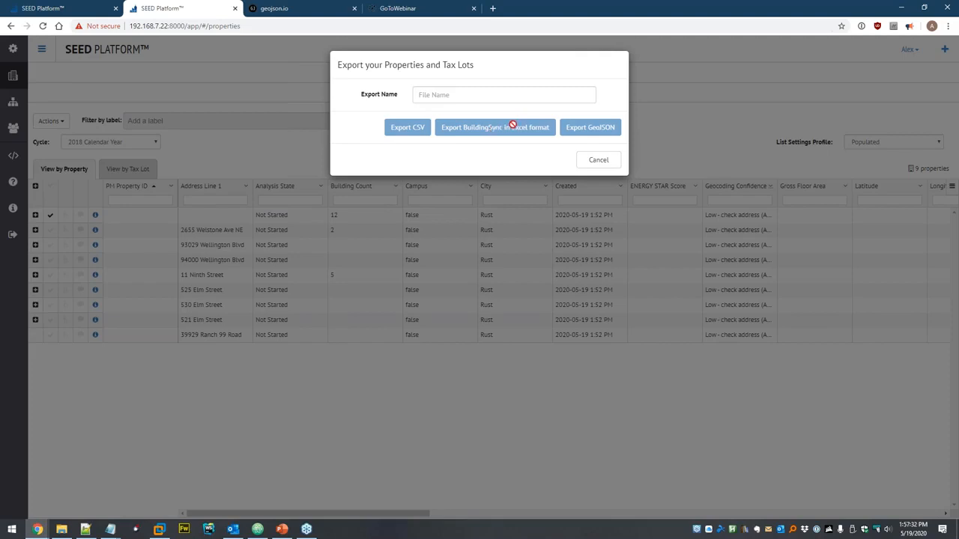
{"action": "left_click", "coordinate": [607, 160]}
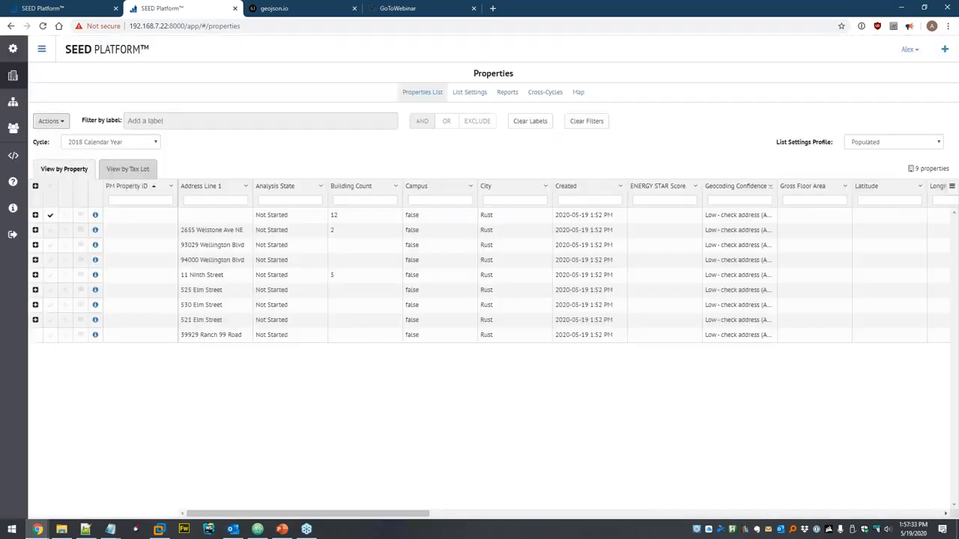
{"action": "left_click", "coordinate": [952, 187]}
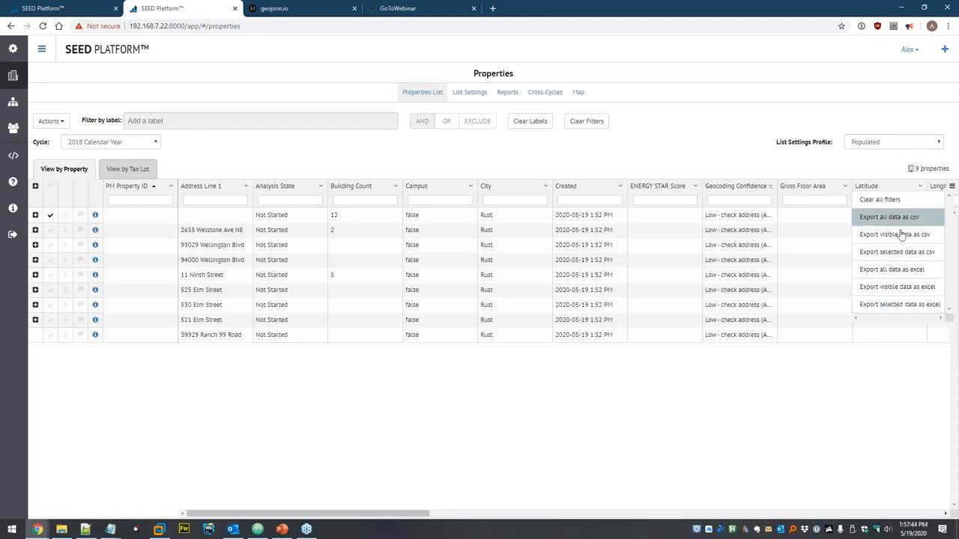
{"action": "left_click", "coordinate": [676, 144]}
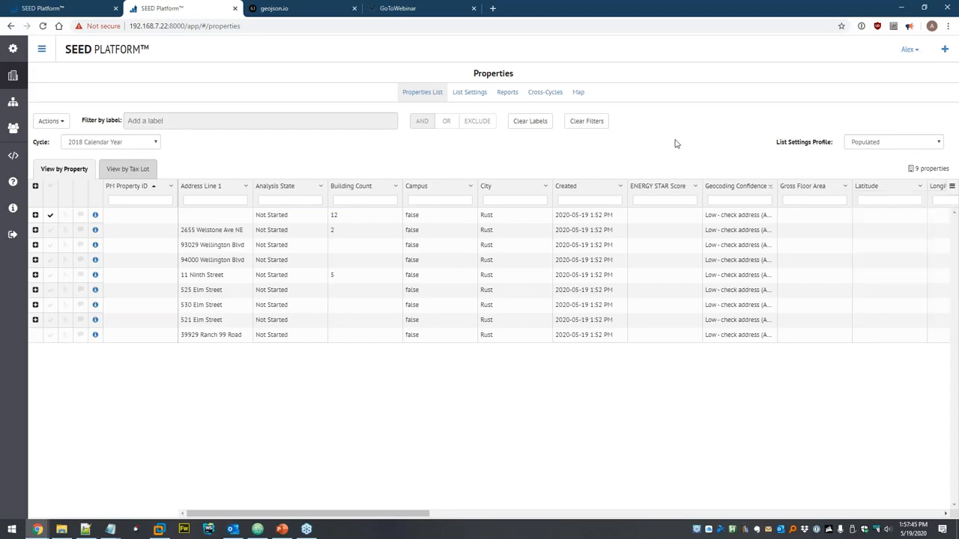